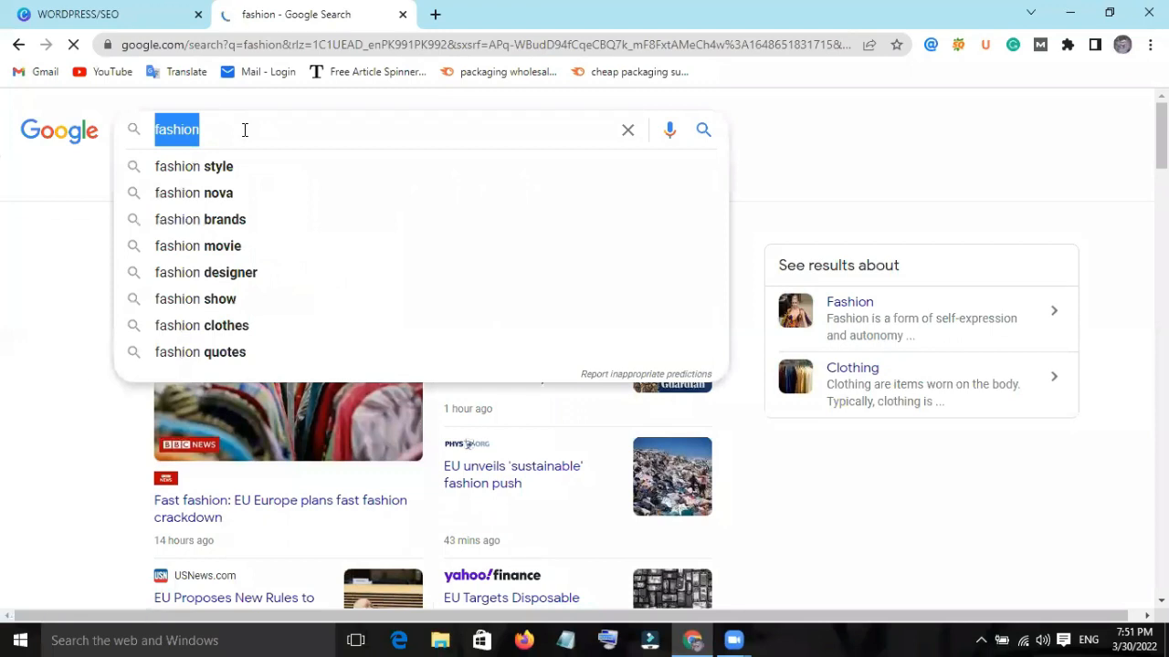
Replace the current Google query and search for "shirts buy online".
text(shirta)
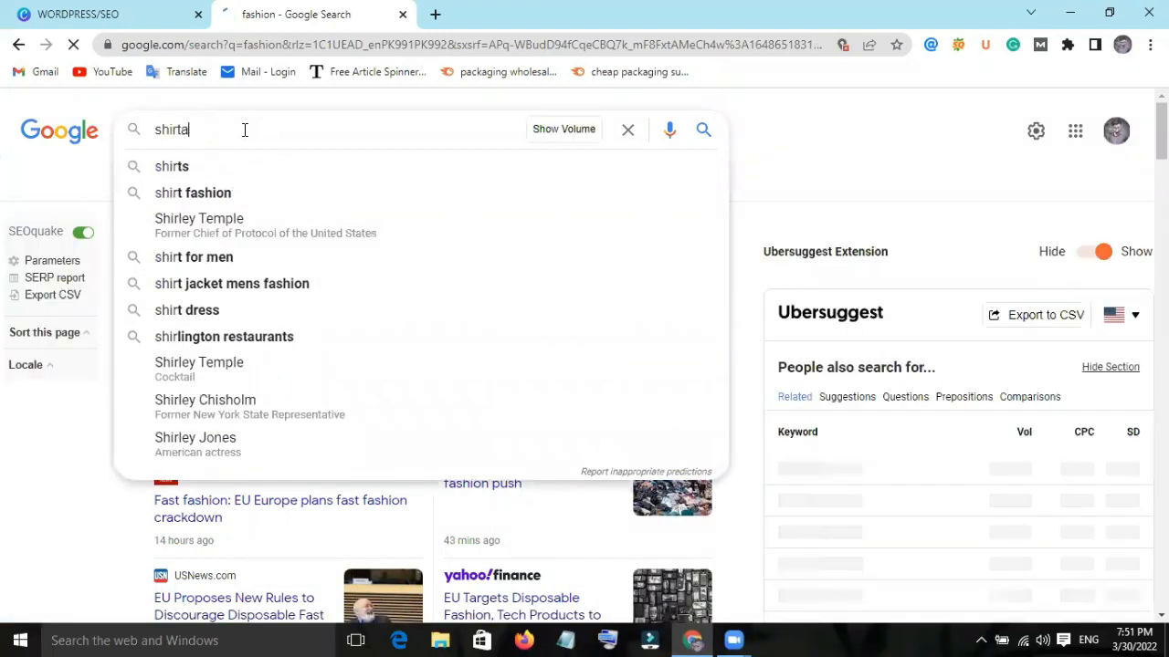
key(BackSpace)
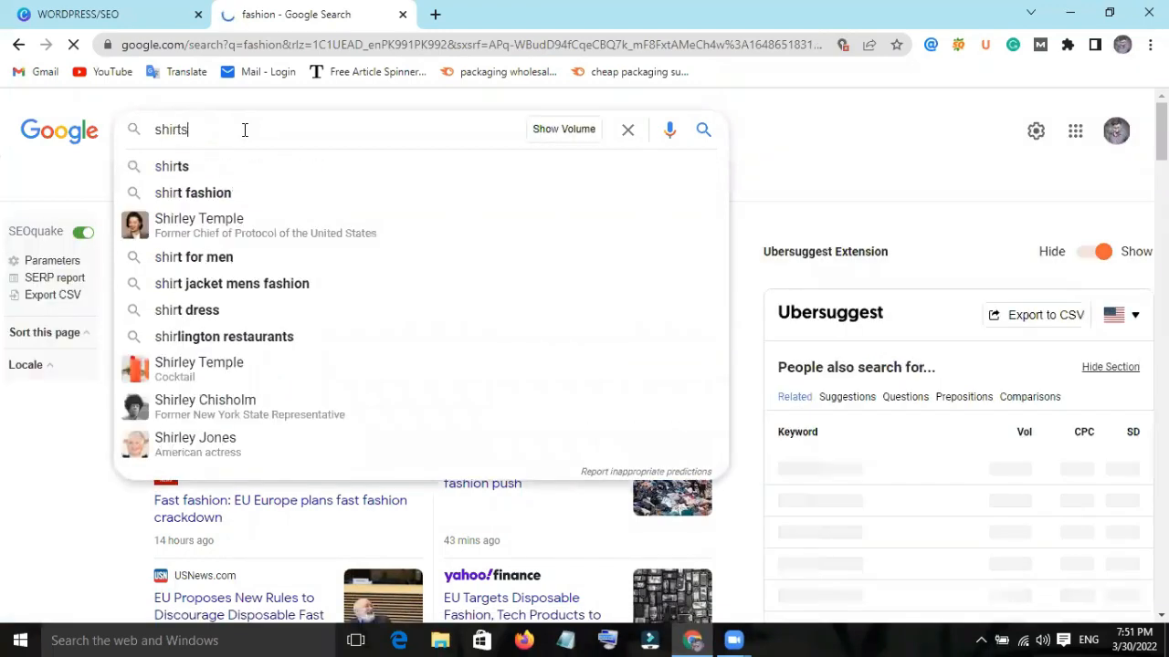
text(s buy o)
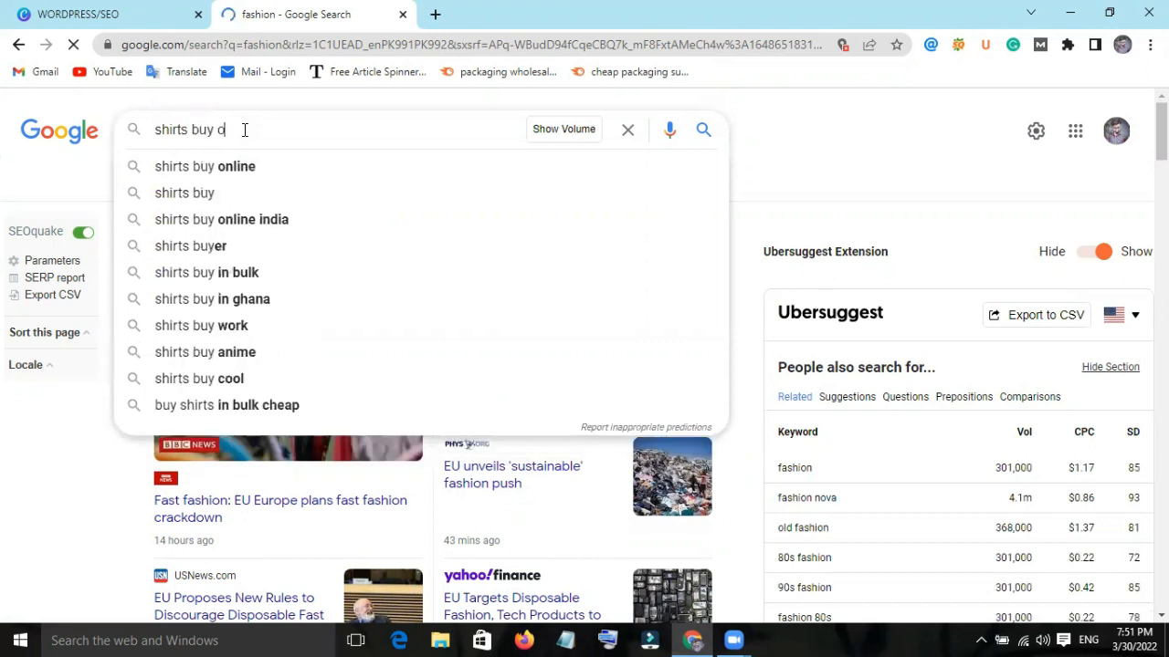
click(475, 167)
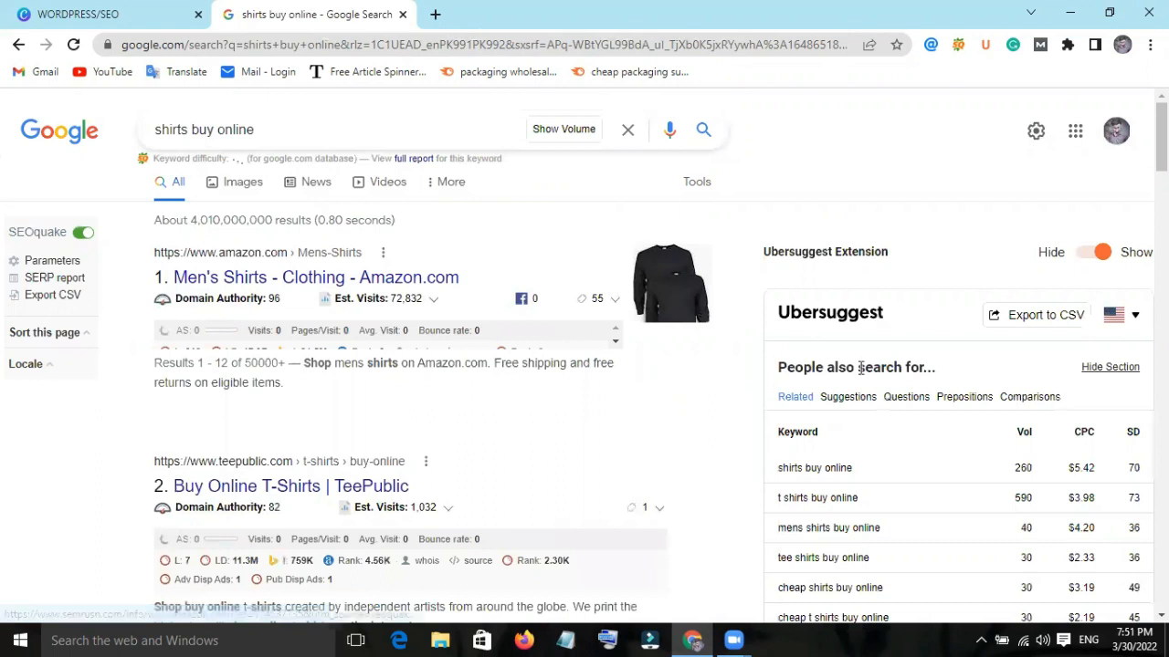
Examine the Ubersuggest related keywords for "shirts buy online", comparing their volume, CPC and SD alongside the ranked search results.
scroll(997, 277, down, 3)
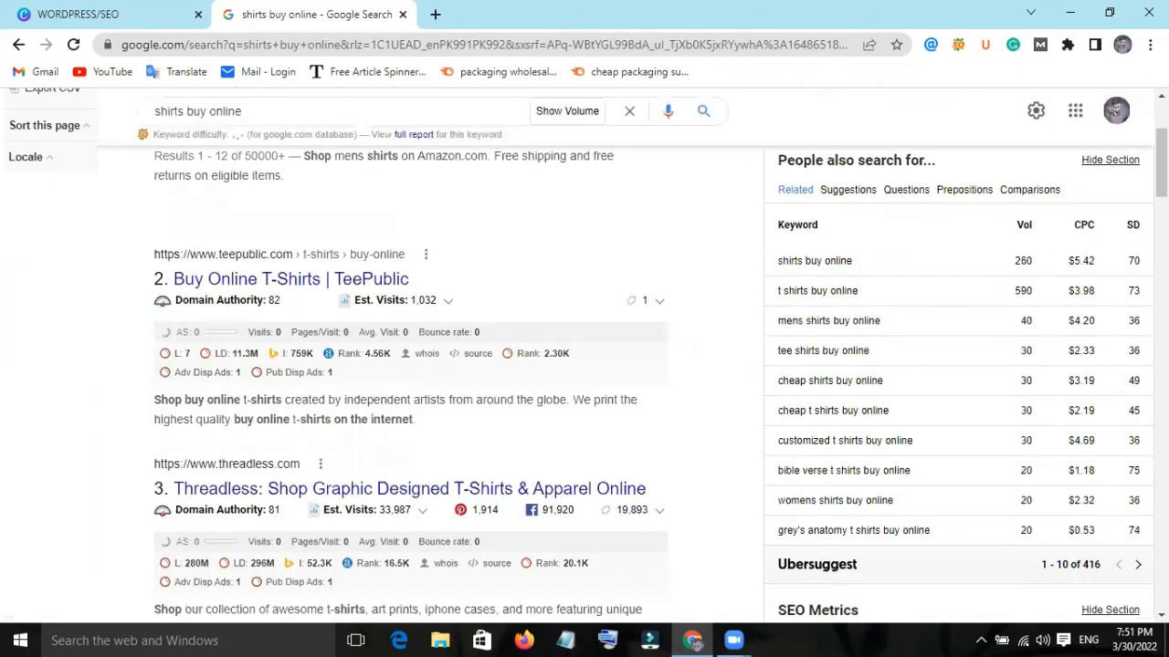
scroll(780, 189, up, 3)
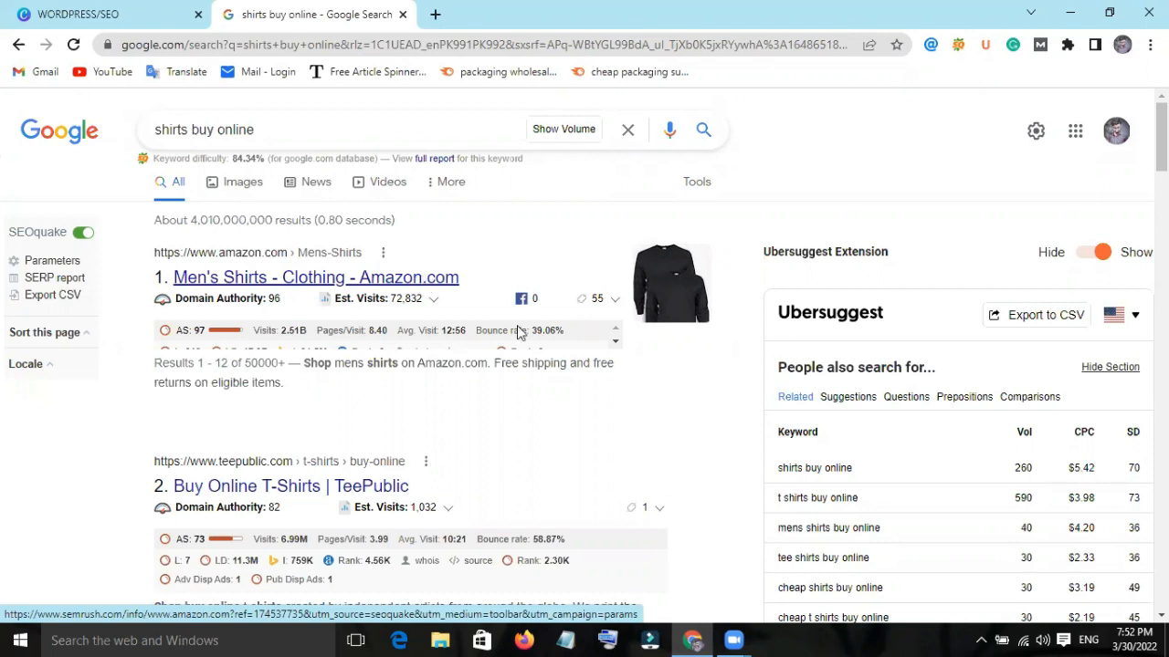
scroll(1041, 571, down, 2)
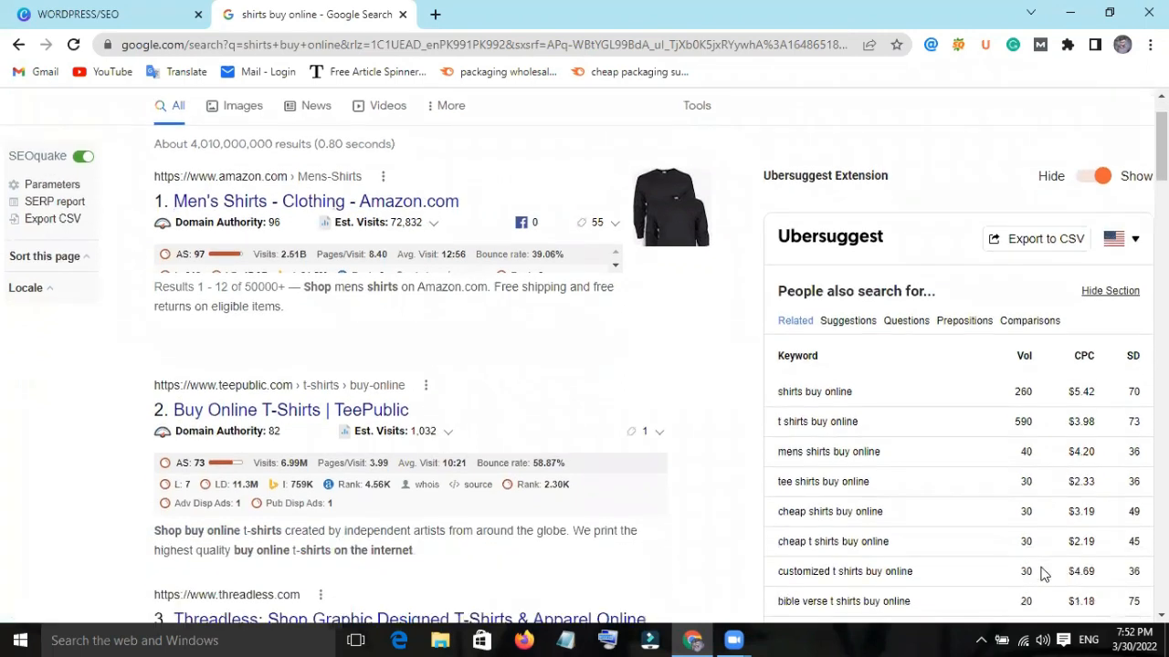
scroll(963, 484, down, 1)
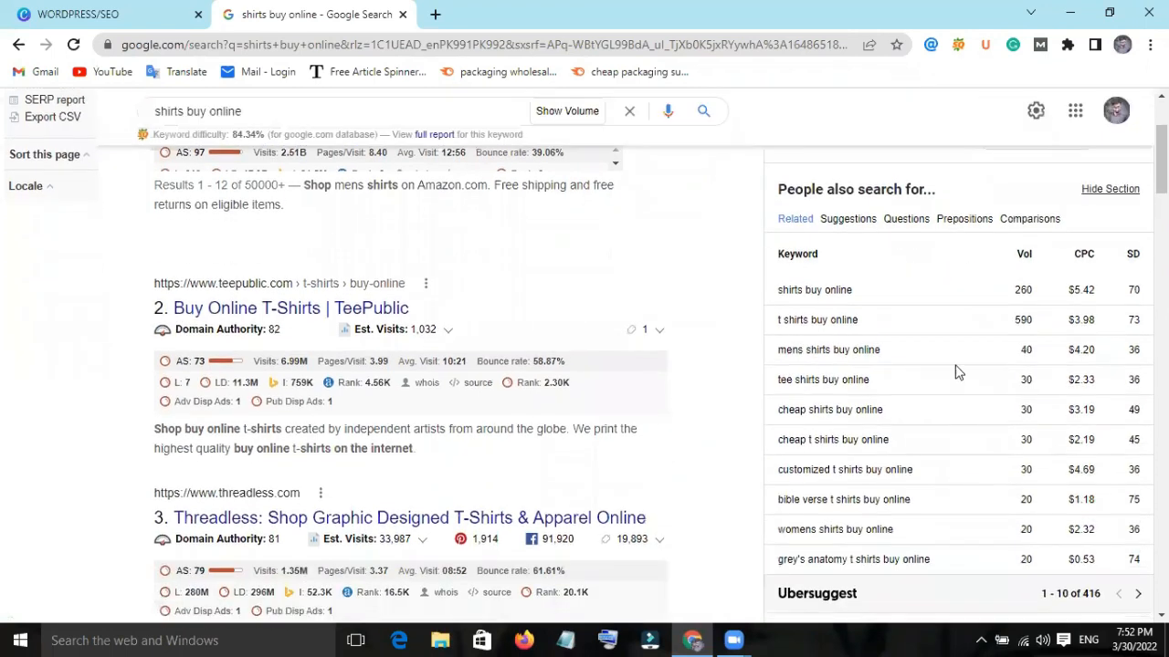
scroll(970, 378, up, 3)
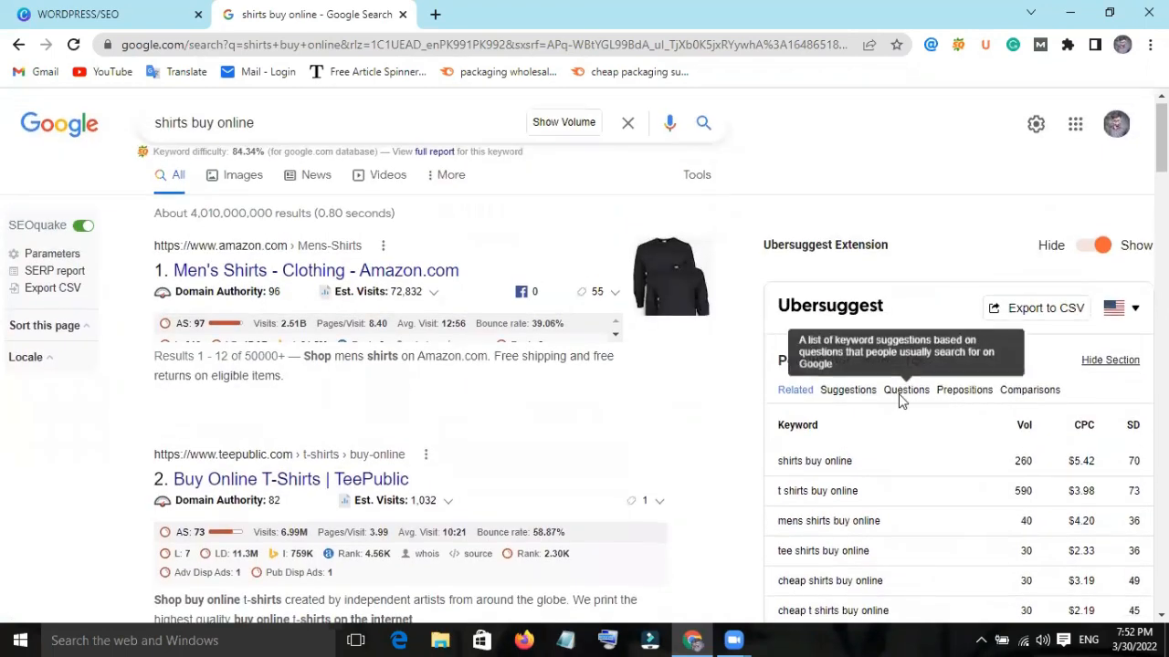
scroll(900, 399, down, 2)
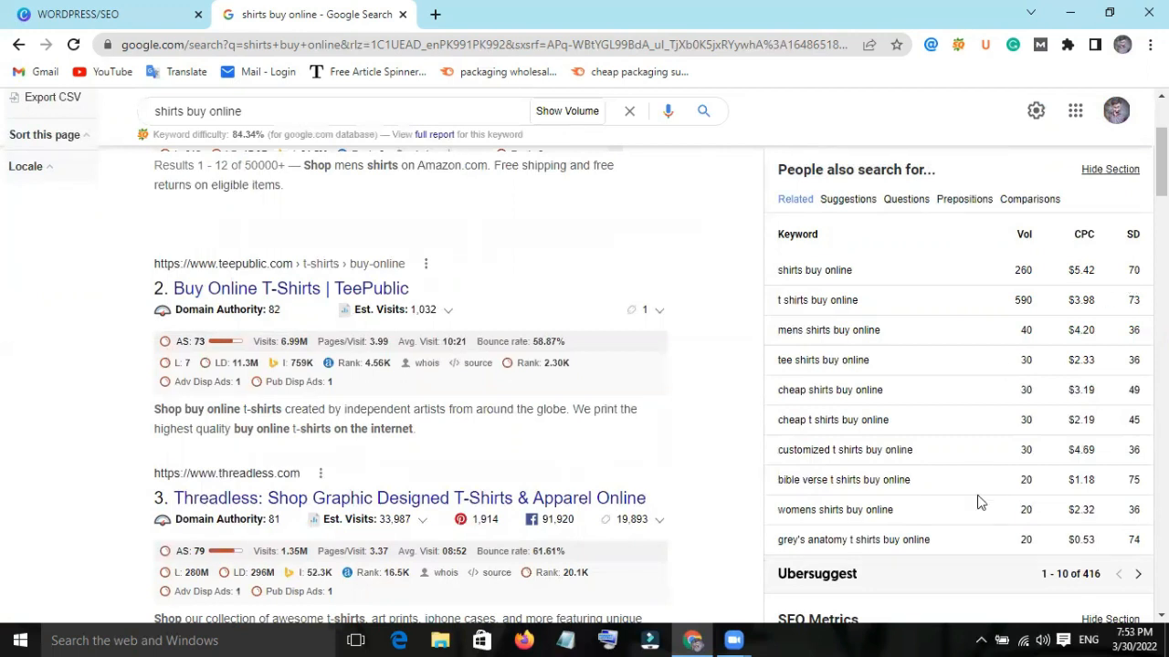
scroll(904, 360, down, 3)
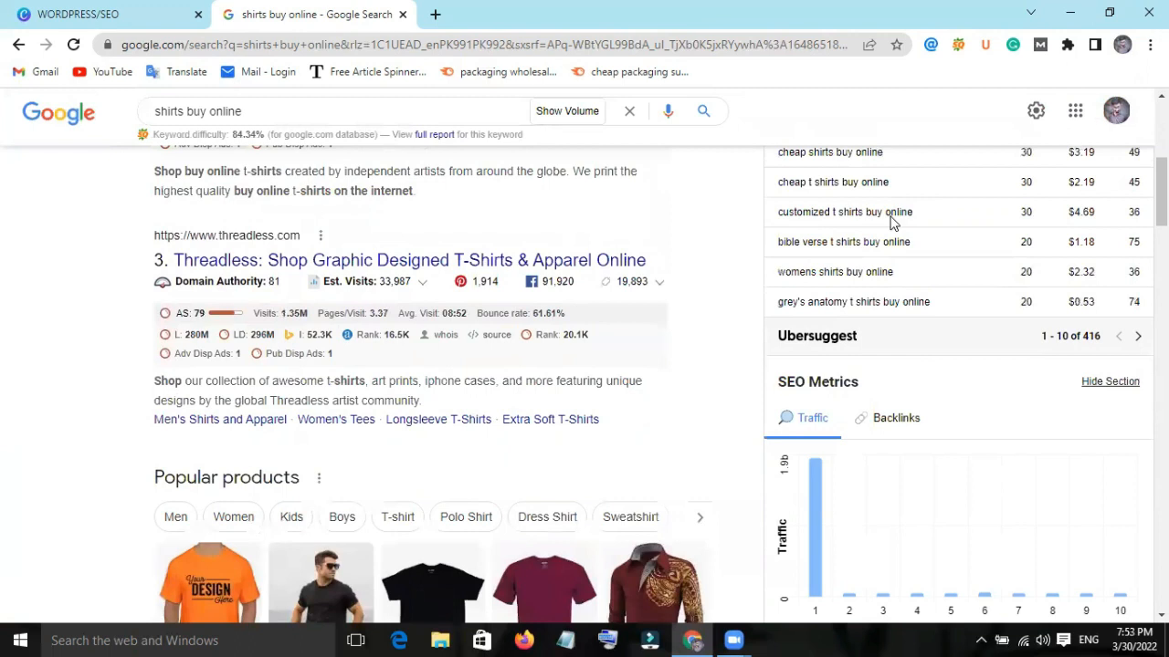
scroll(899, 219, up, 3)
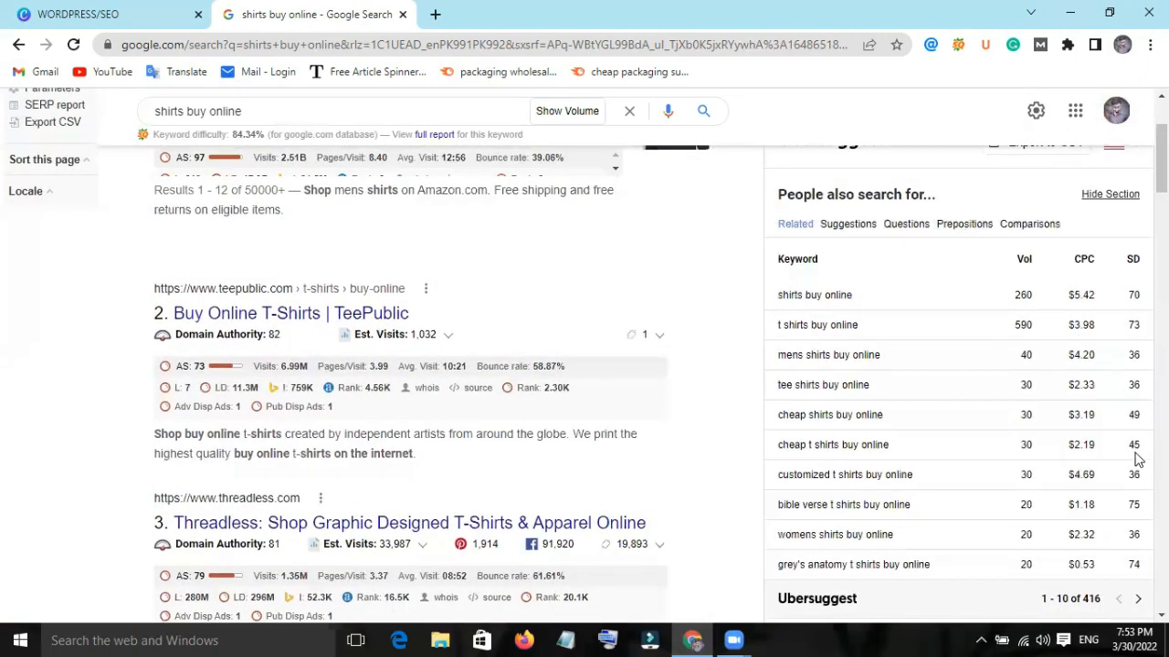
scroll(1116, 469, down, 1)
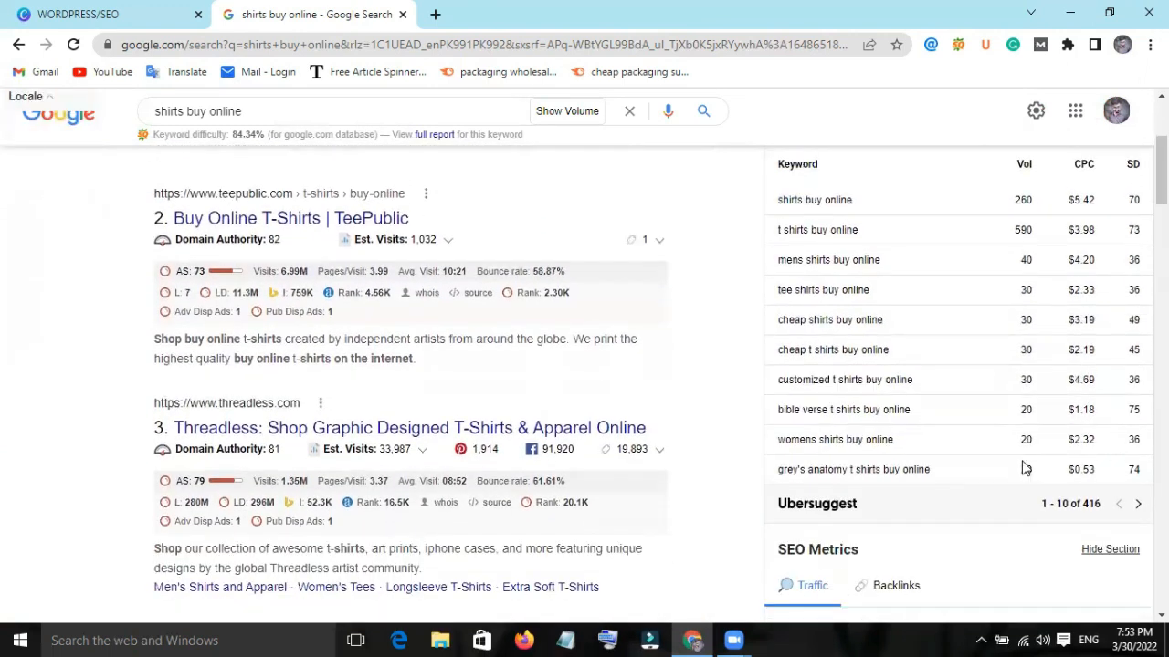
scroll(1025, 467, down, 2)
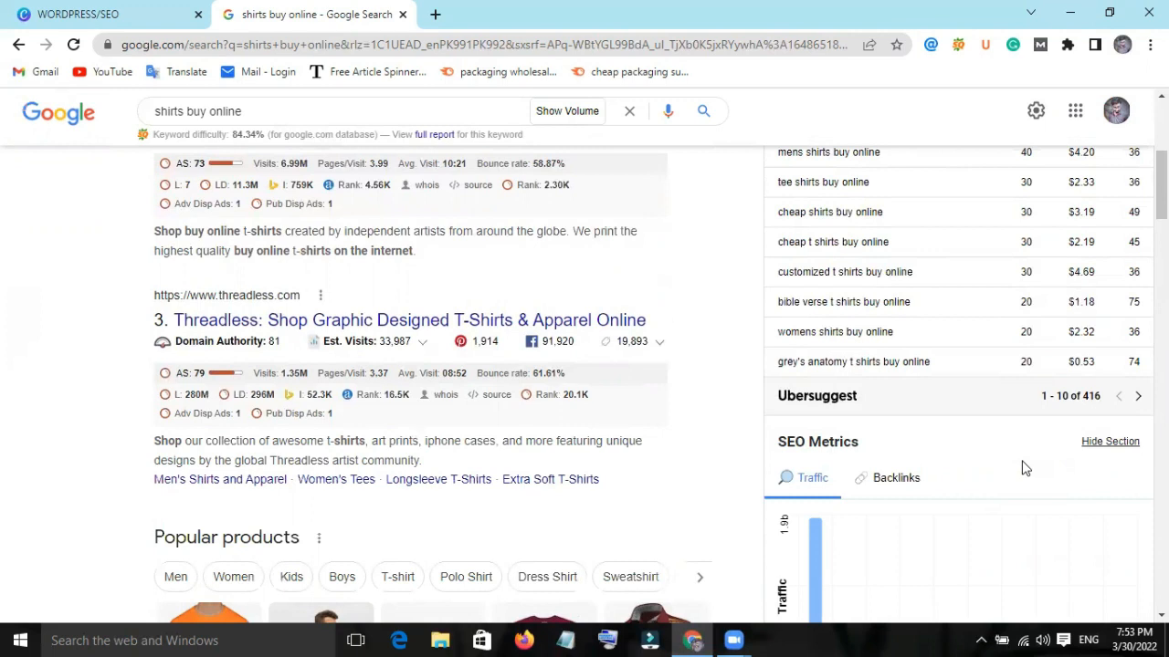
Switch to the WORDPRESS/SEO presentation in Canva and advance from the SEO vs SEM slide to the search algorithms slide.
click(78, 15)
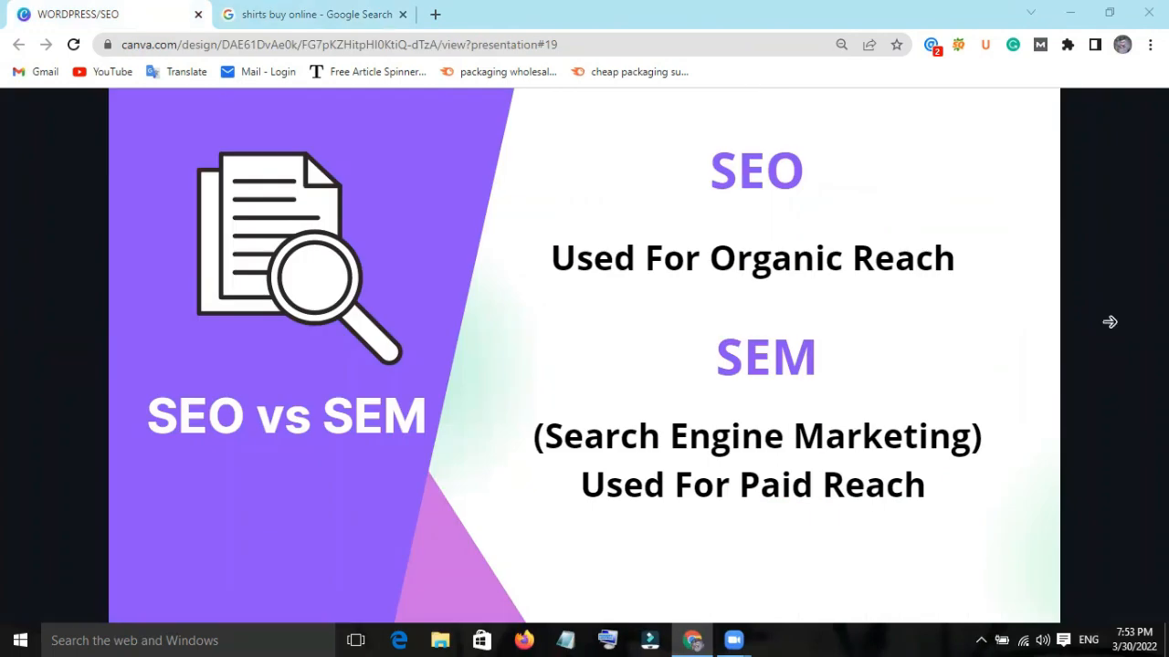
click(1097, 363)
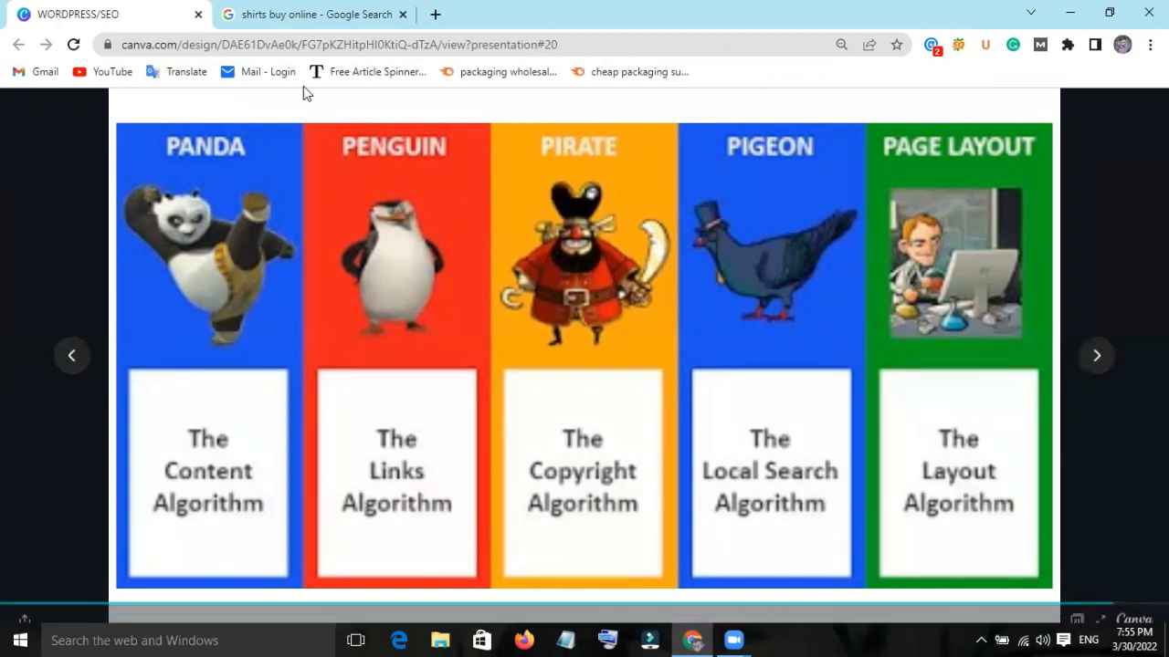
Return to Google, search for "restaurants near me" and look over the local restaurant listings and map.
click(301, 23)
scroll(310, 296, up, 5)
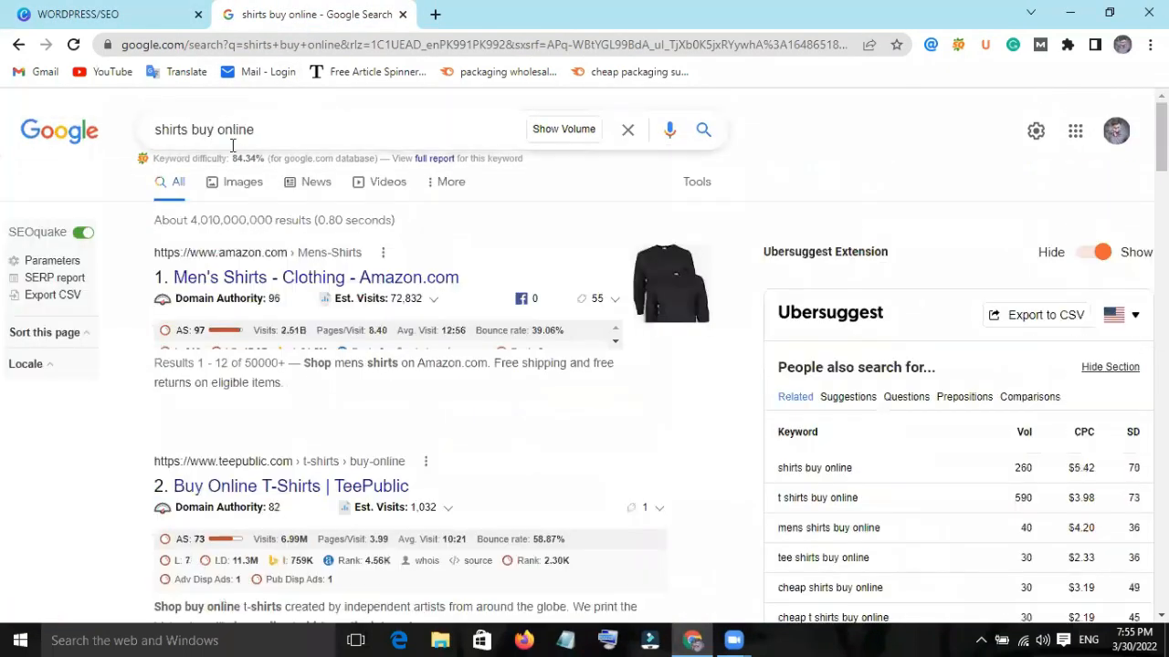
triple_click(287, 137)
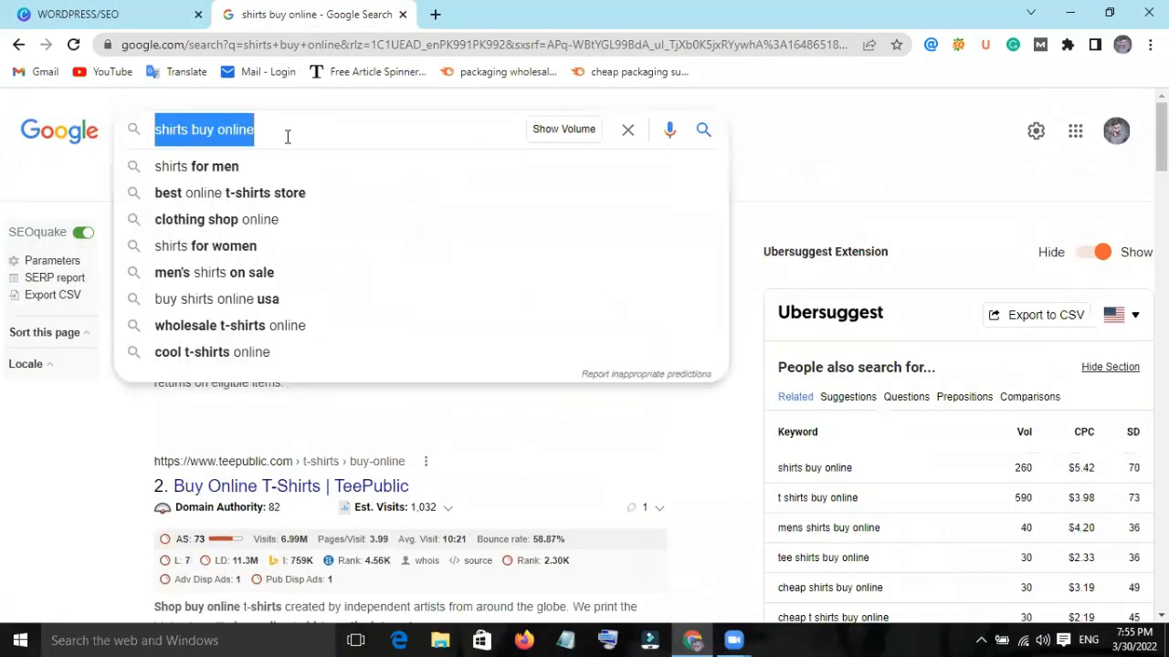
key(BackSpace)
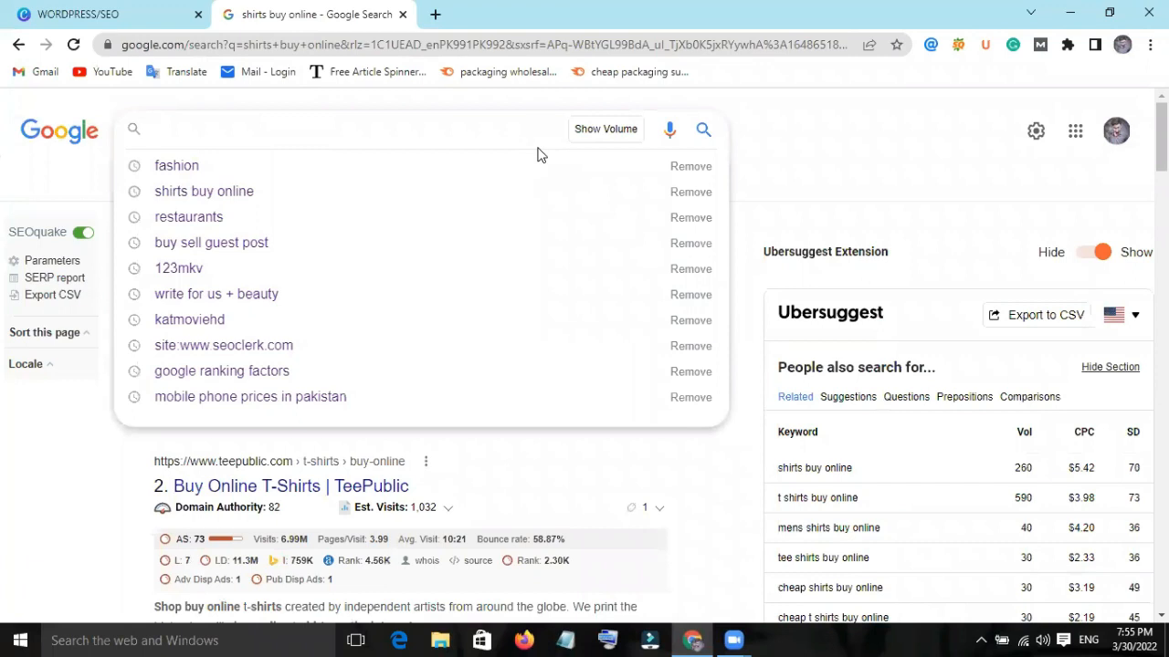
text(resu)
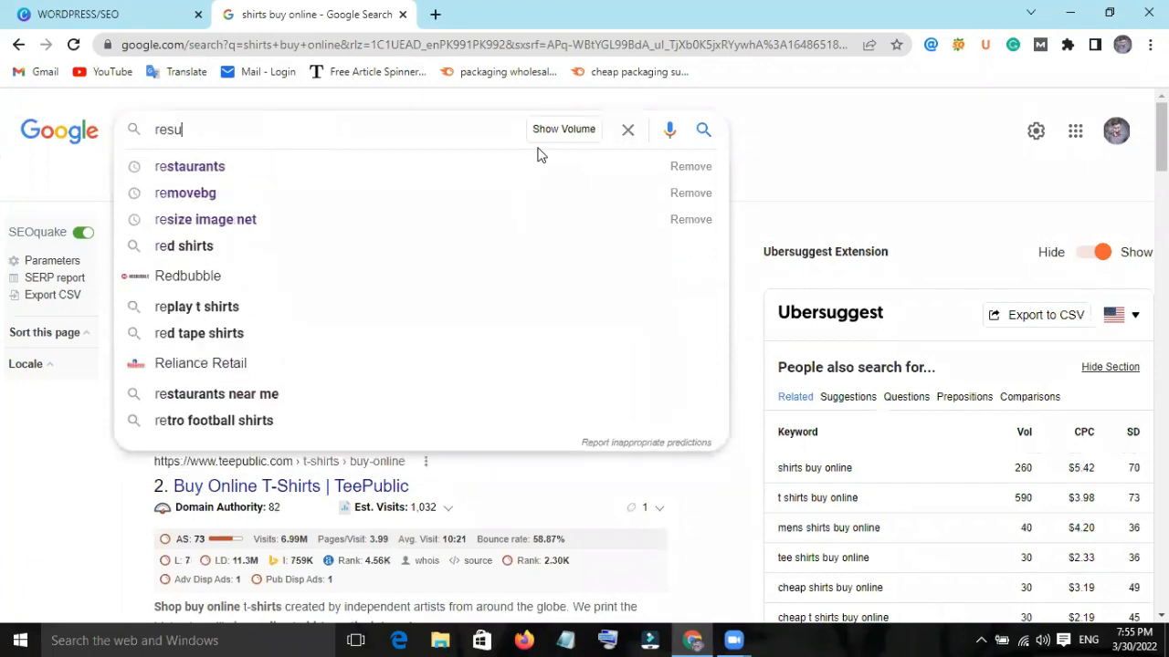
text(t)
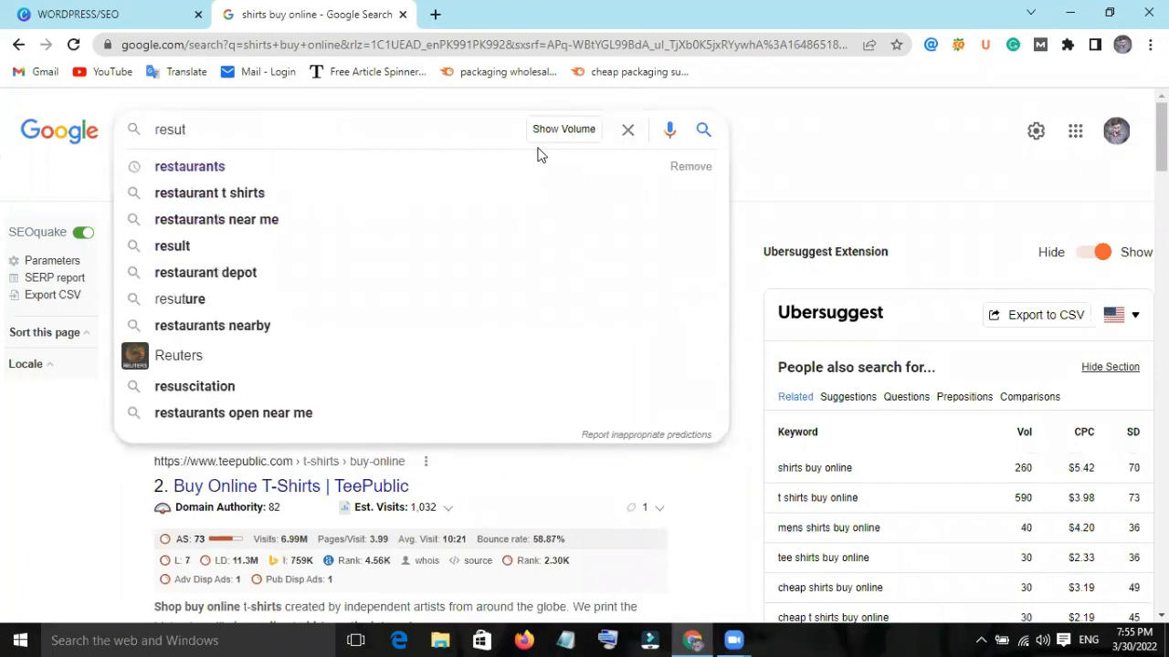
click(283, 235)
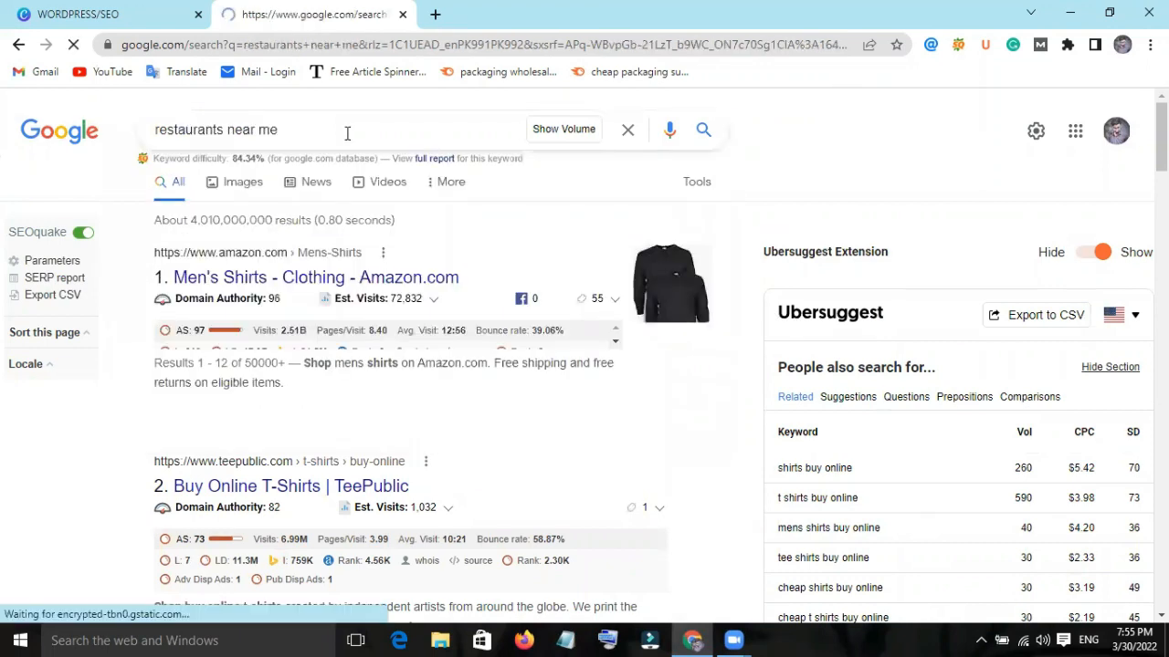
scroll(553, 276, down, 2)
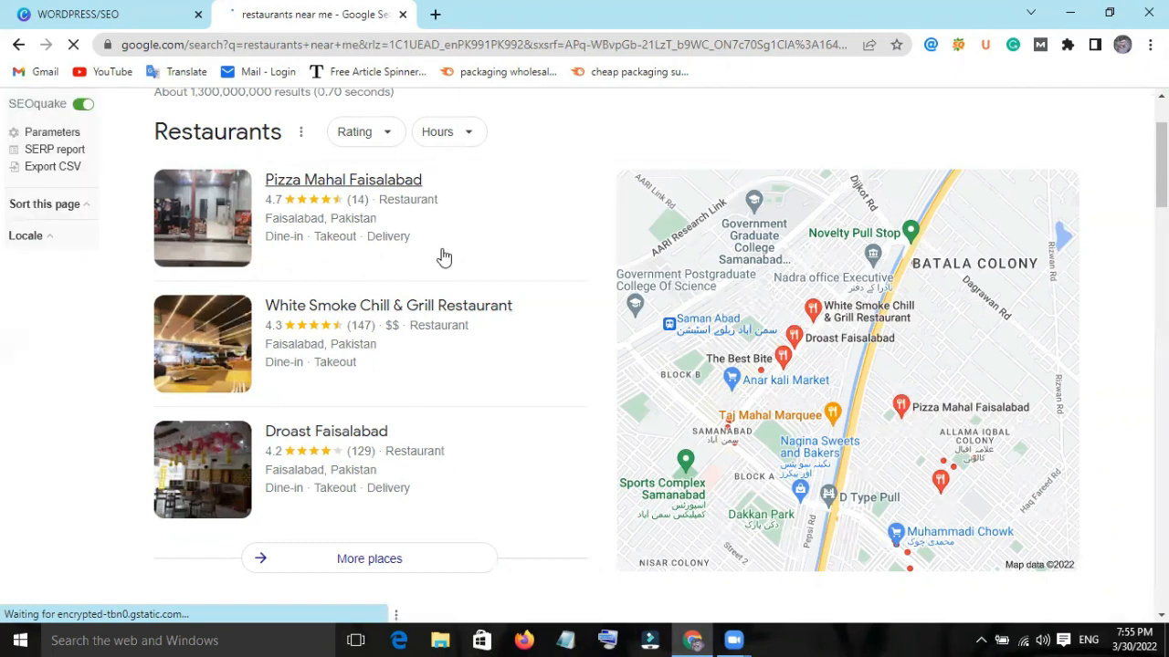
scroll(465, 372, down, 1)
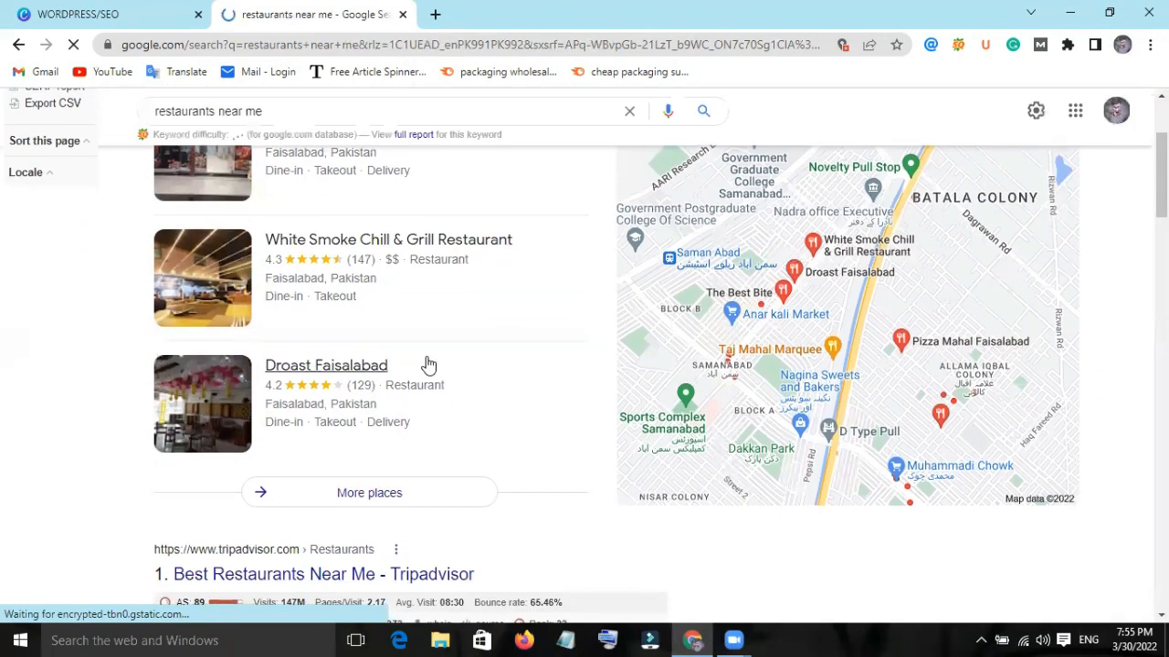
scroll(392, 368, up, 2)
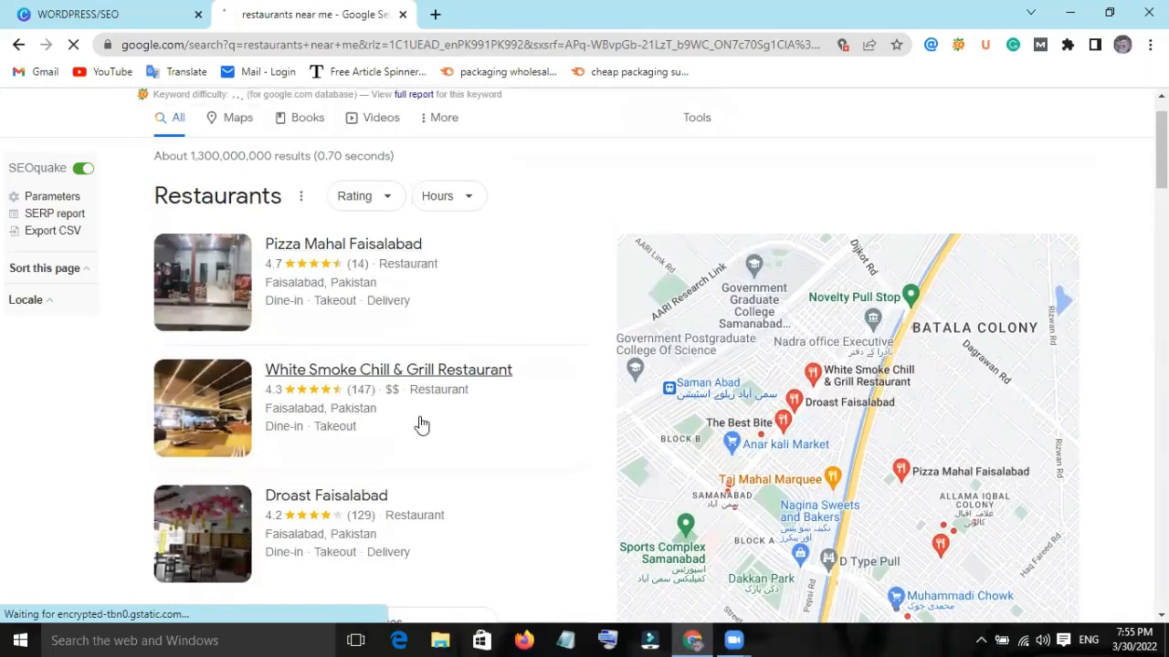
scroll(421, 425, down, 1)
scroll(421, 425, down, 3)
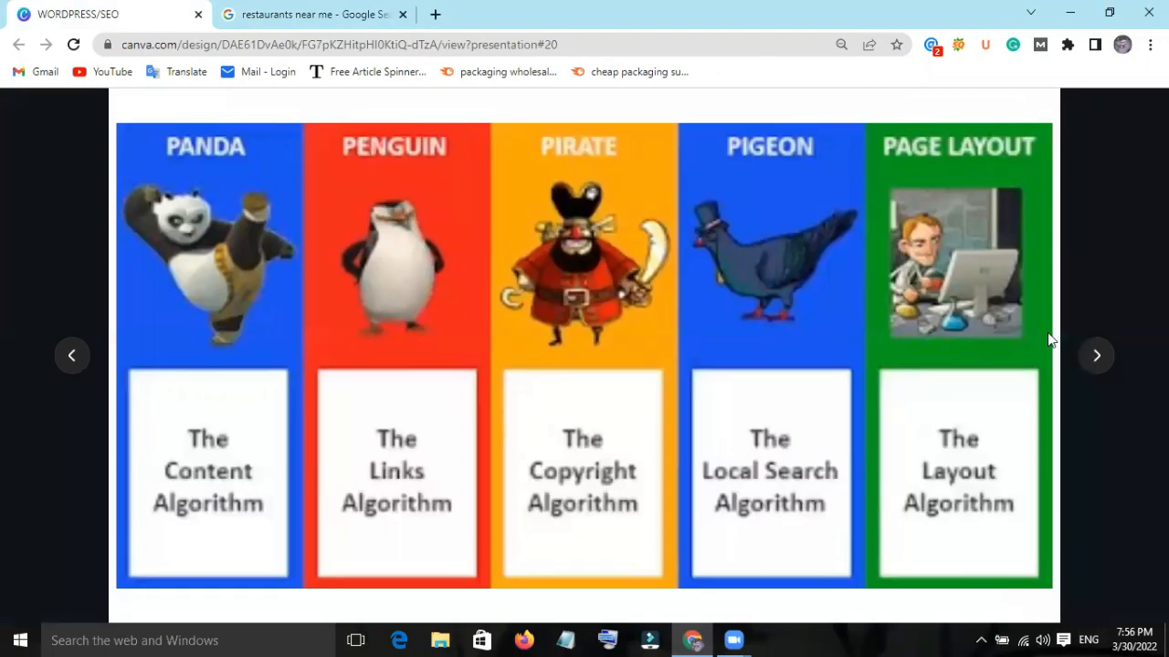
Check the slide after the search algorithms in the Canva presentation, and go back to the SEO vs SEM slide.
click(1095, 357)
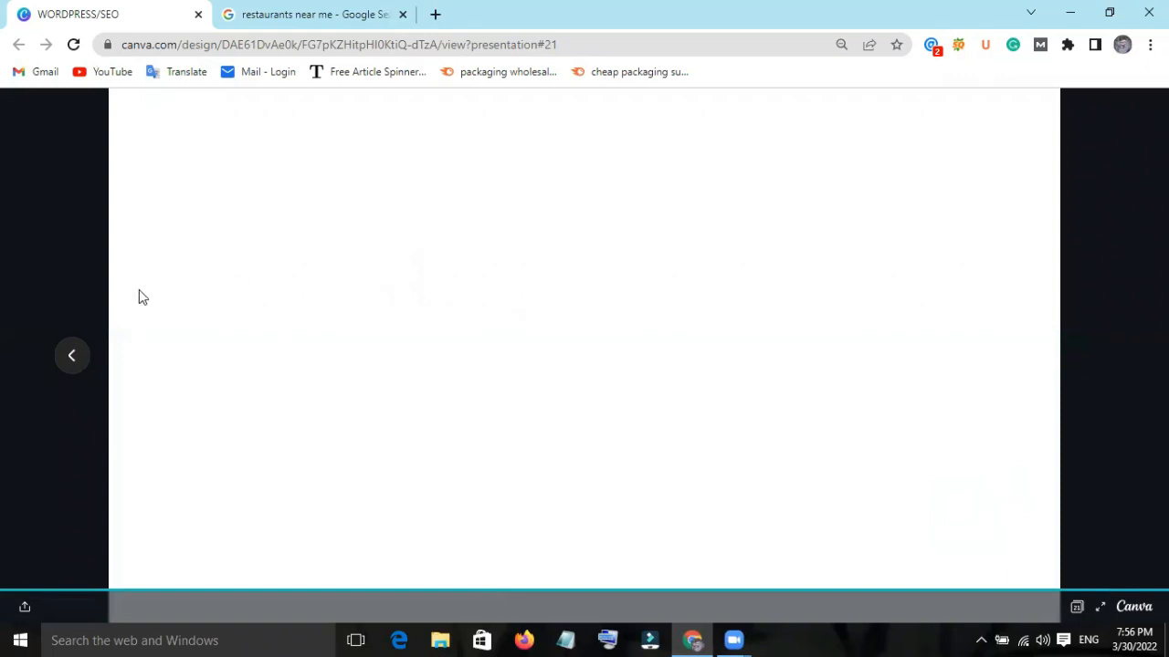
click(72, 363)
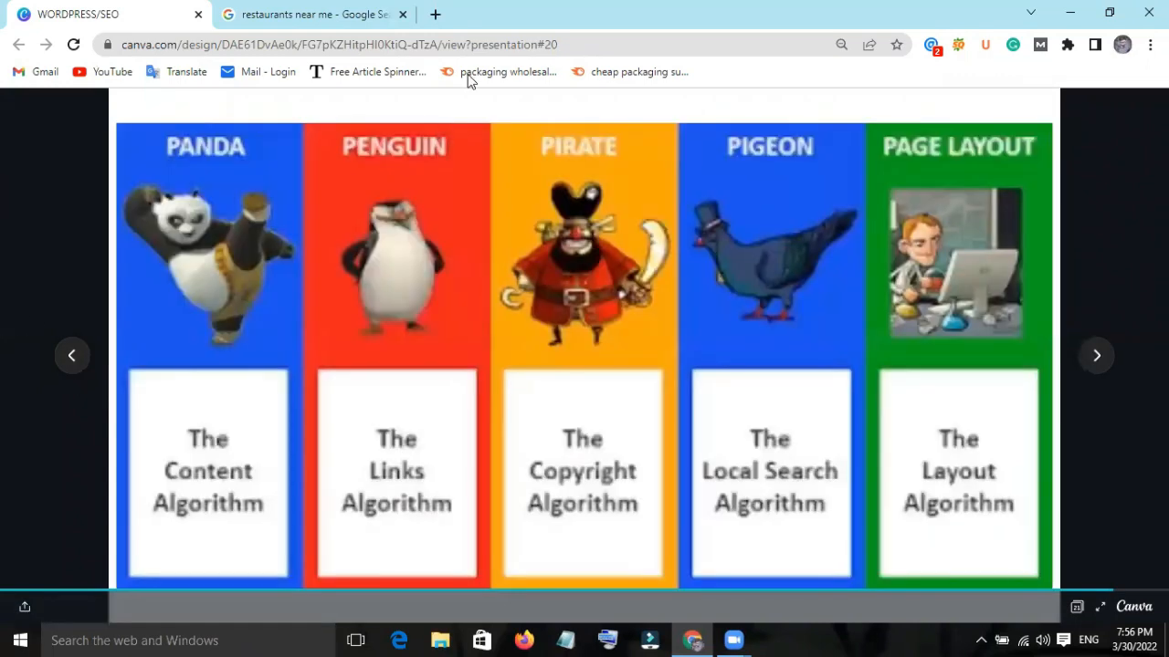
key(Left)
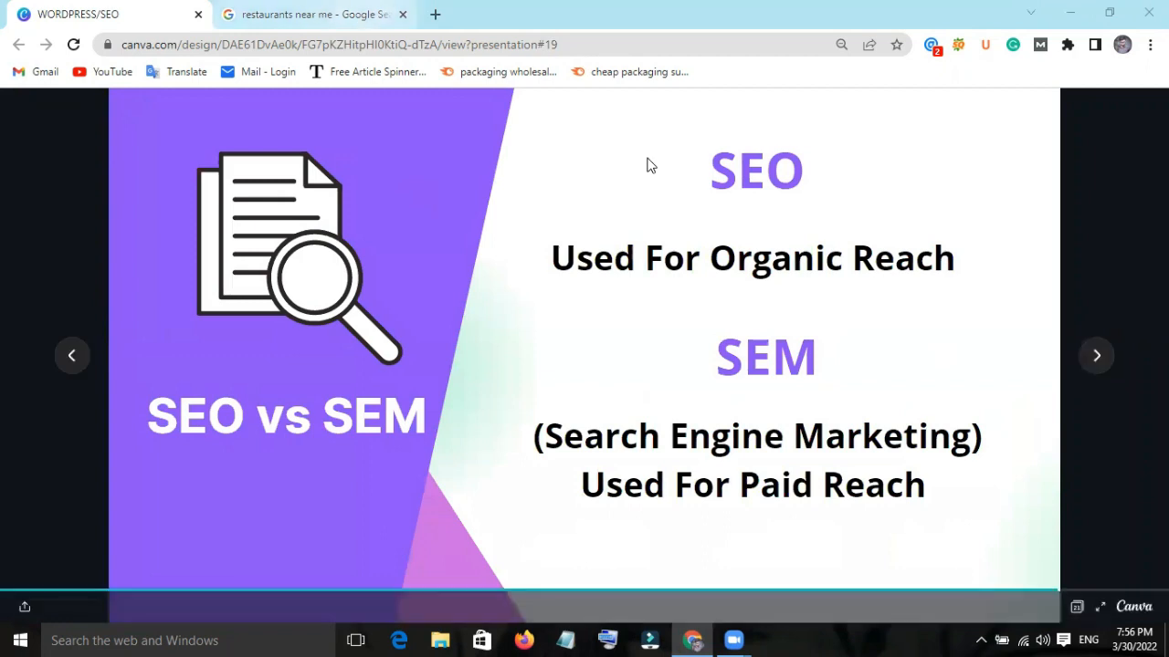
Return to the Google results, search for "Mobile" instead and look through the result list.
click(315, 14)
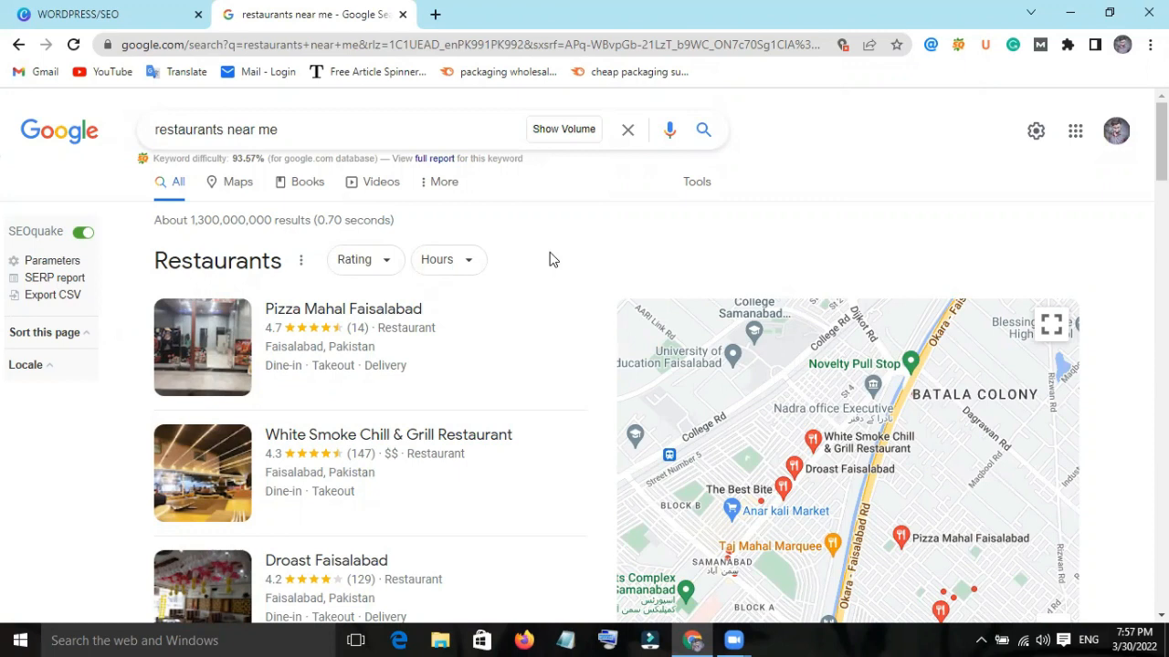
triple_click(334, 131)
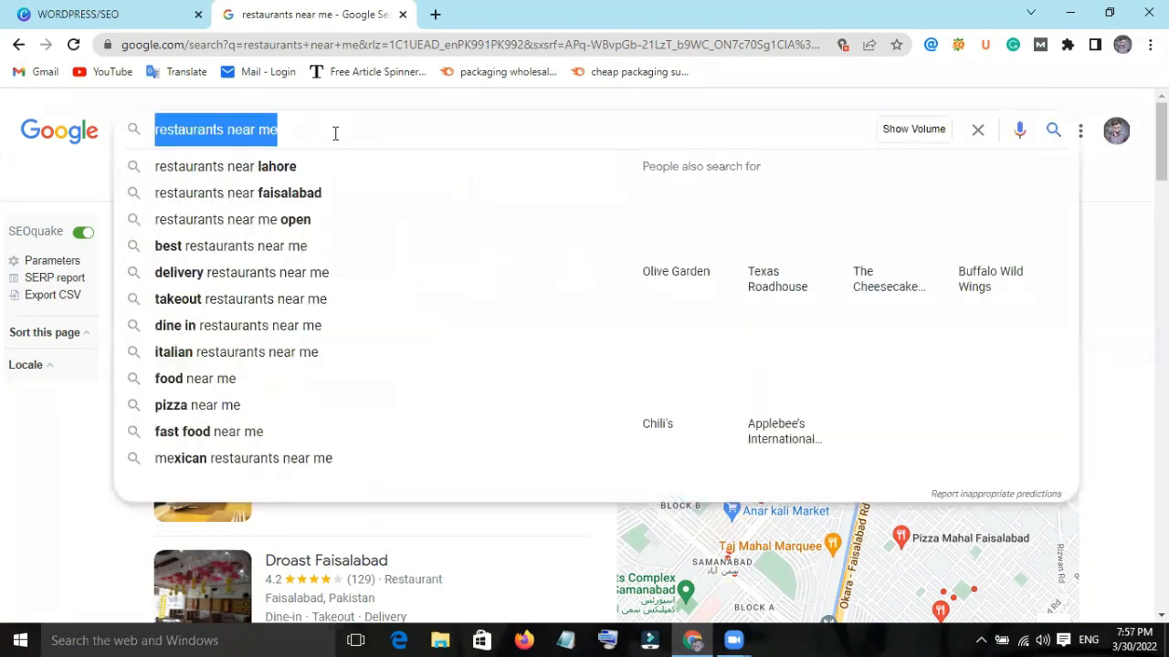
key(BackSpace)
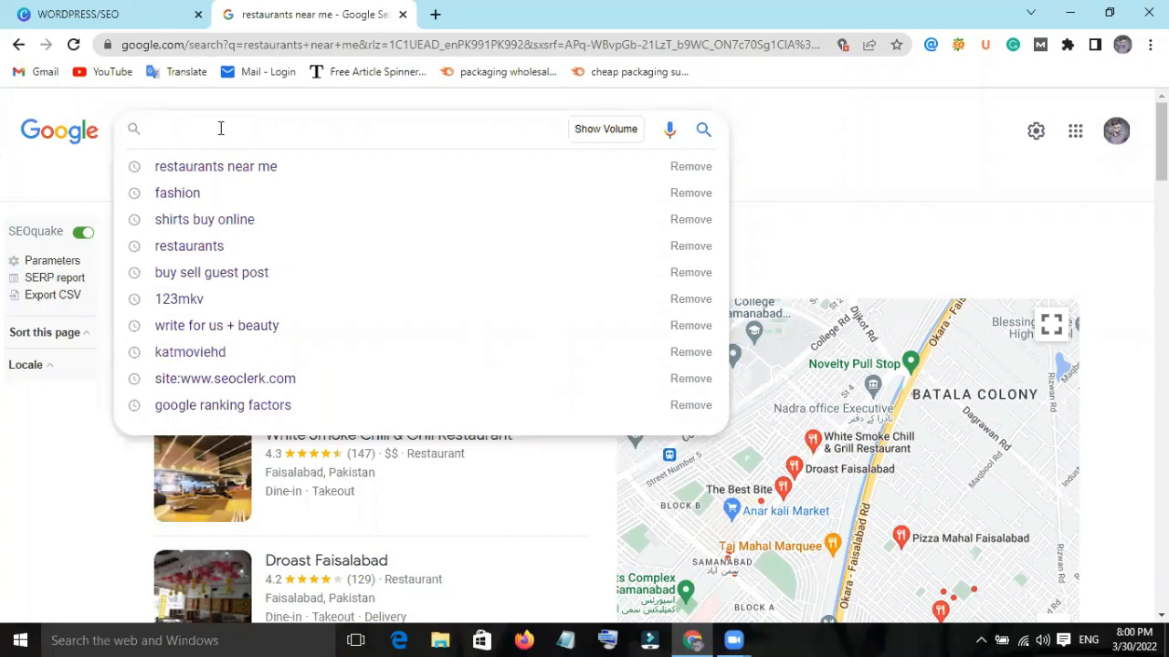
text(Mobile)
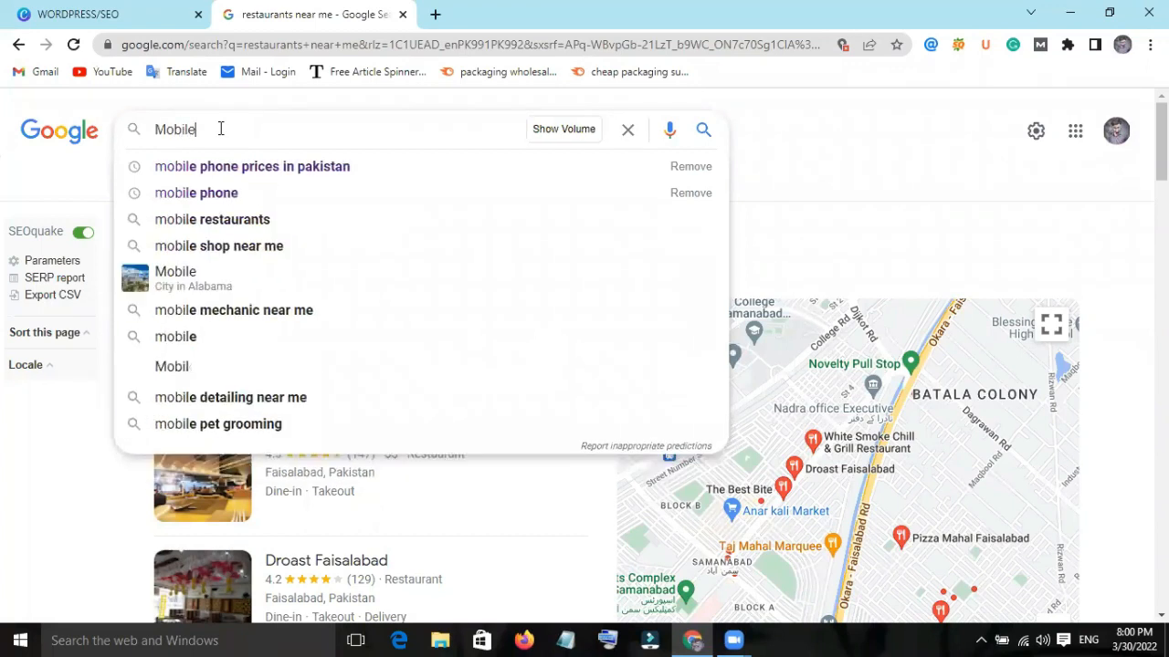
key(Return)
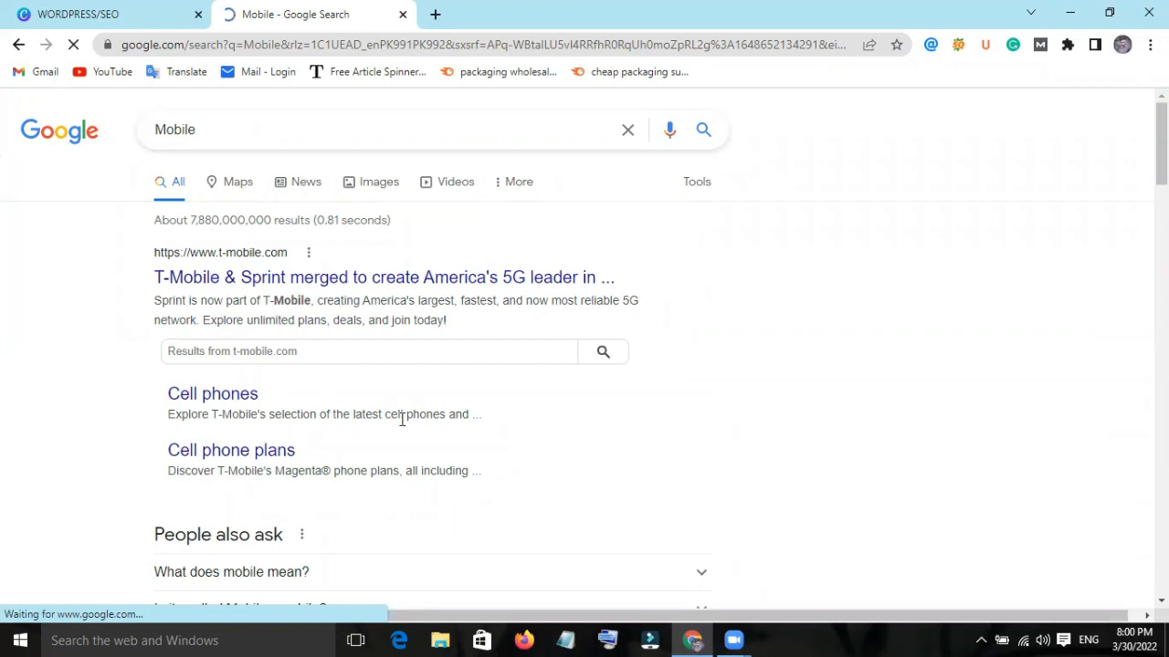
scroll(406, 417, down, 4)
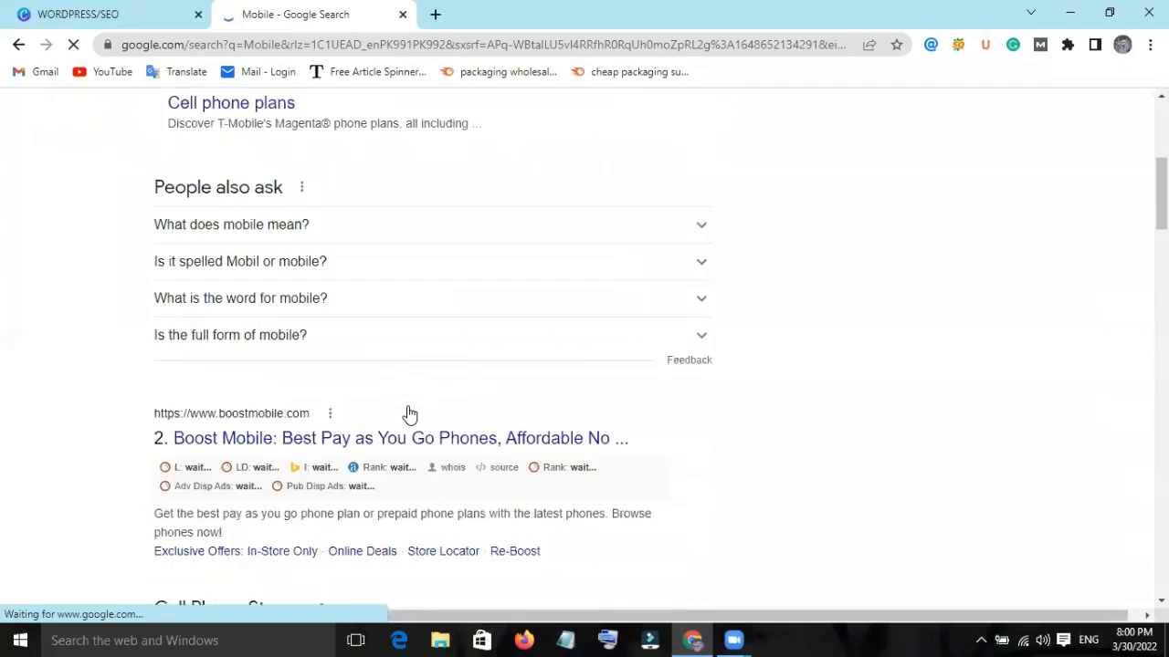
Examine the SEO metrics of the organic results for "Mobile", from the T-Mobile result down to the City of Mobile pages.
scroll(409, 416, down, 4)
scroll(407, 413, up, 7)
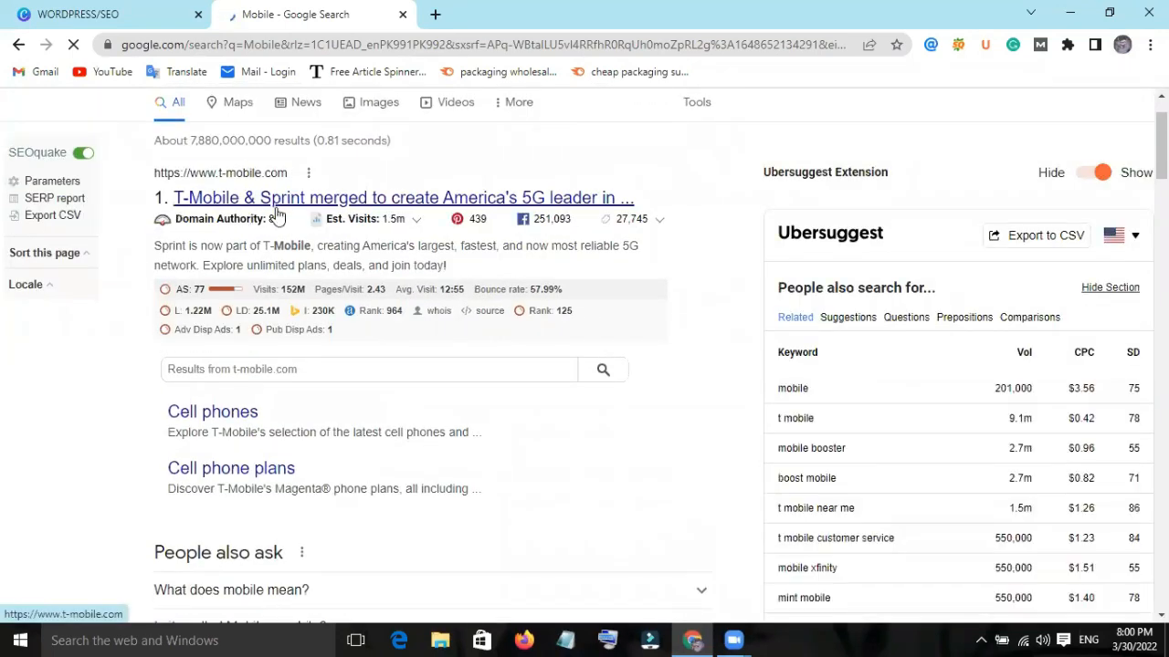
scroll(332, 228, down, 4)
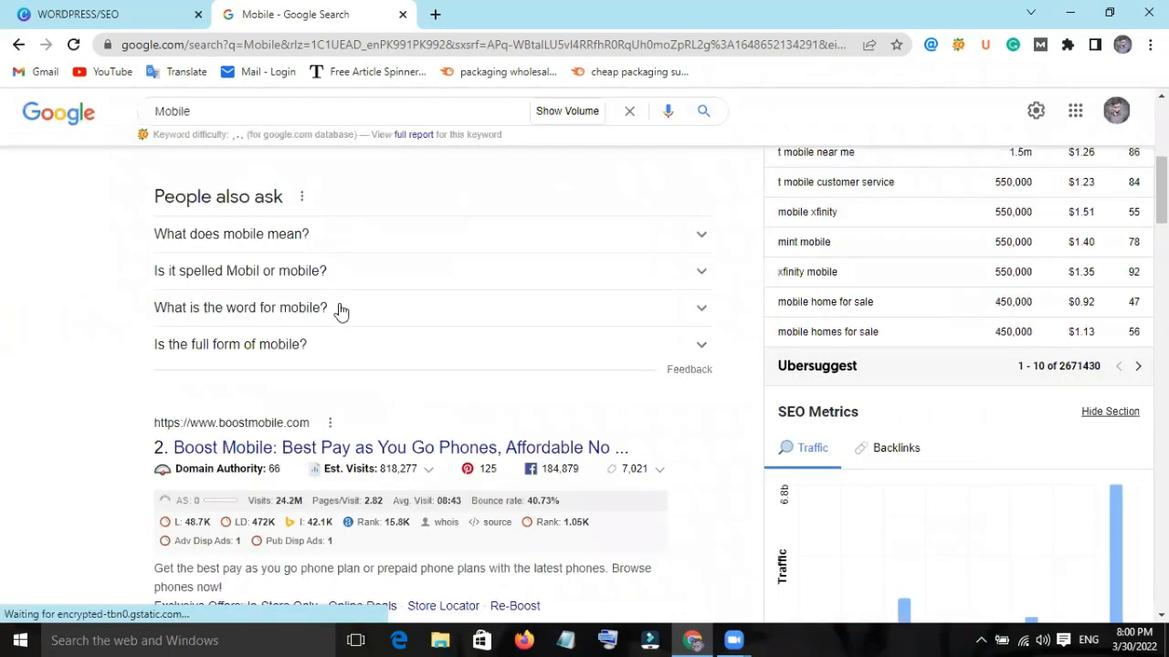
scroll(339, 311, down, 2)
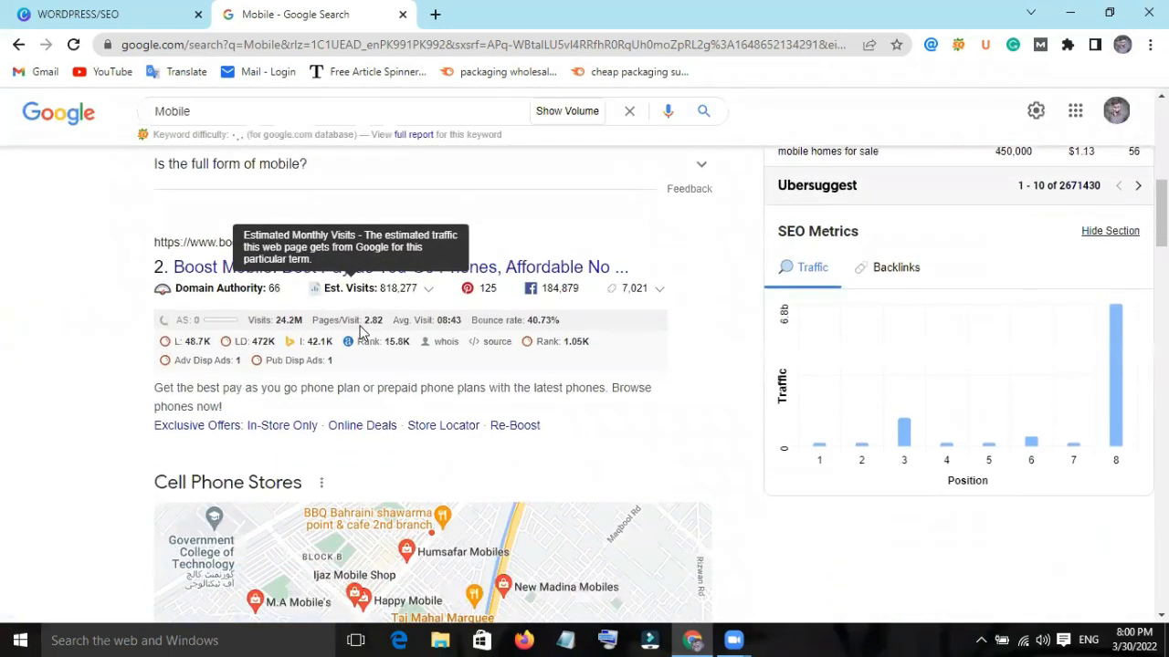
scroll(360, 334, down, 9)
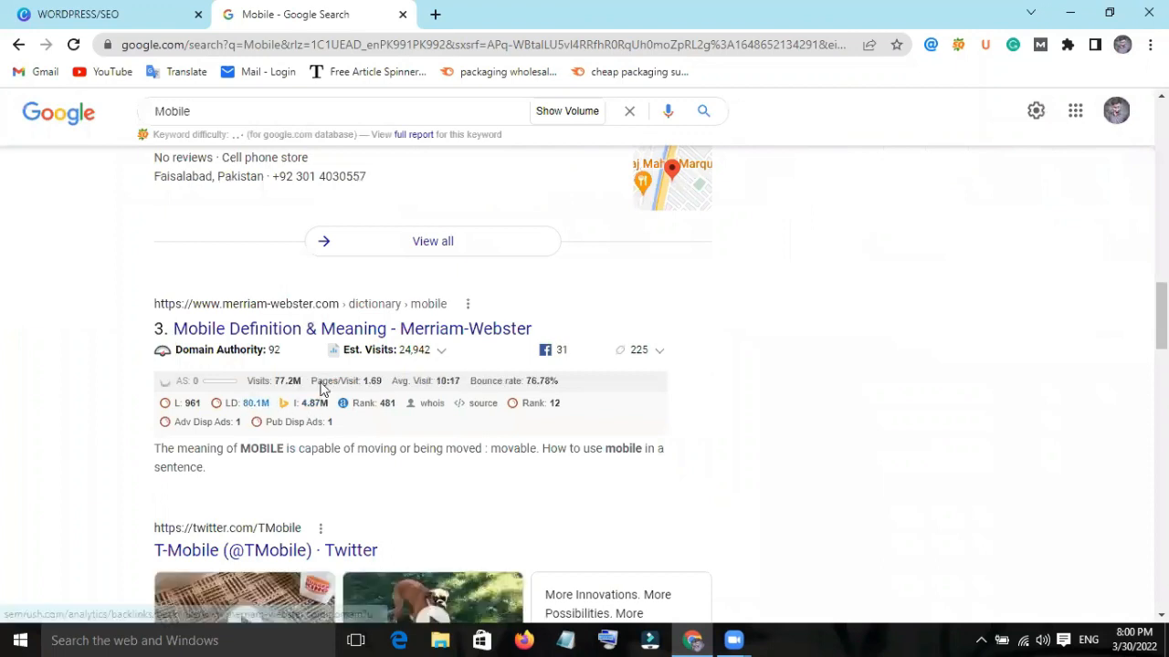
scroll(265, 370, up, 11)
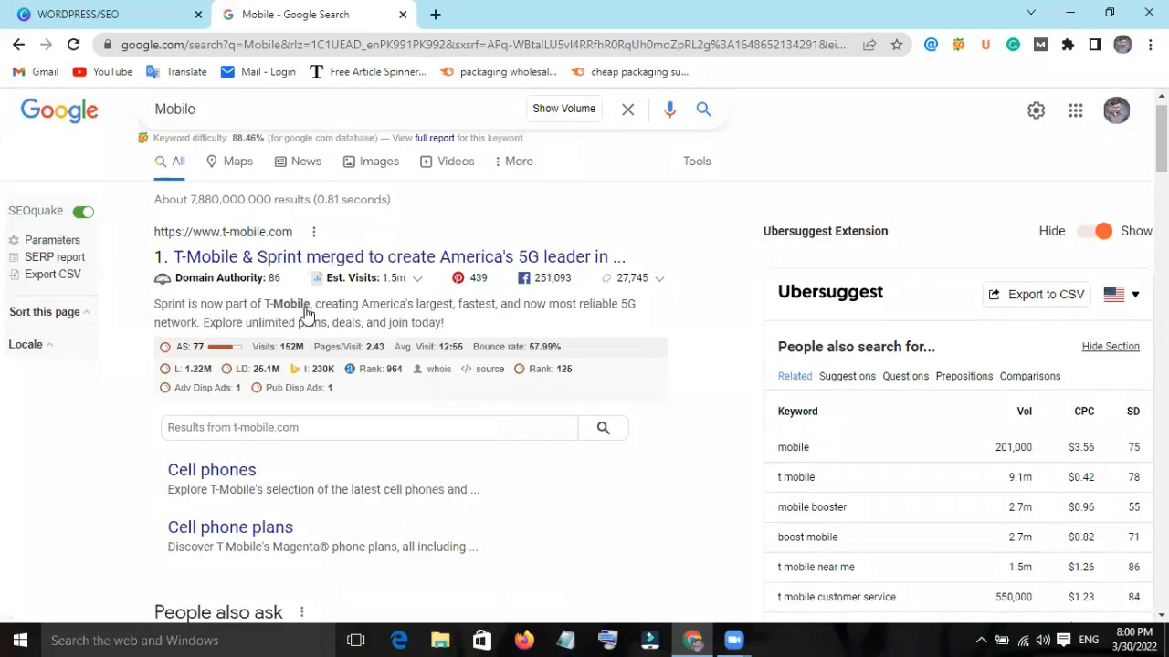
scroll(283, 310, down, 5)
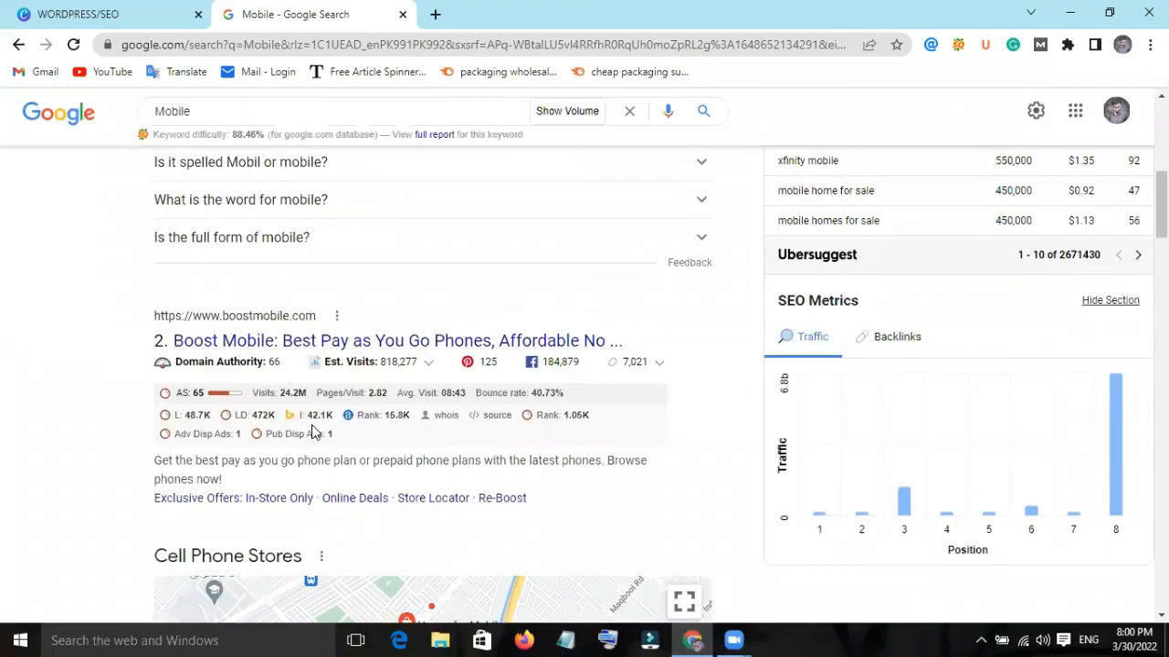
scroll(311, 431, down, 7)
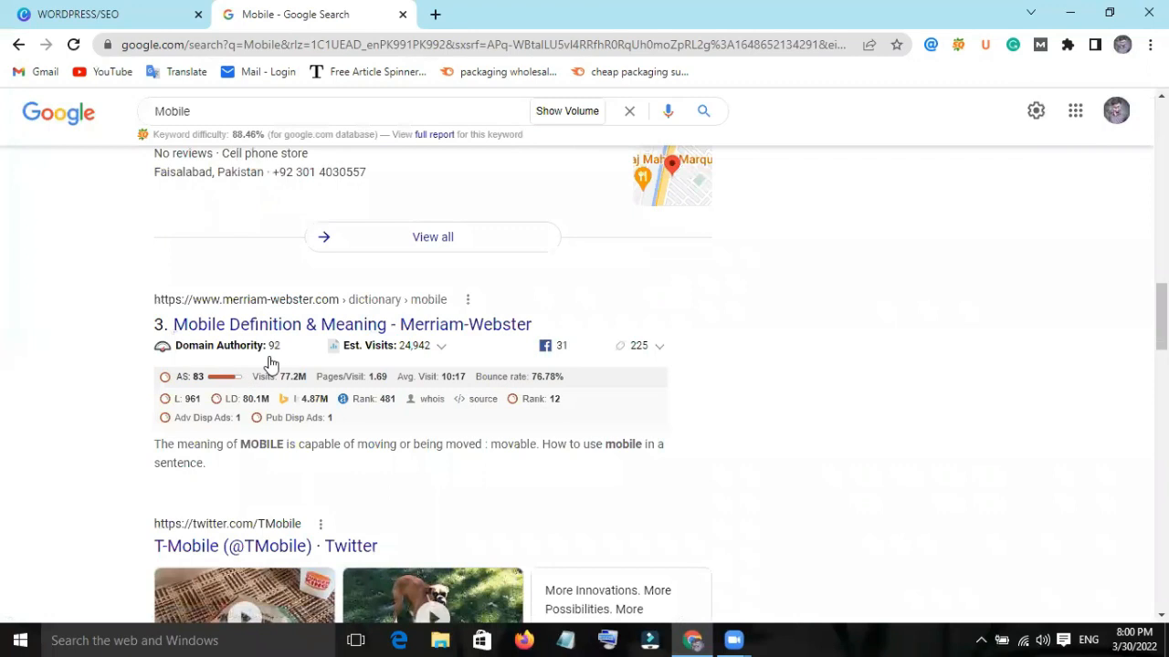
scroll(415, 410, down, 3)
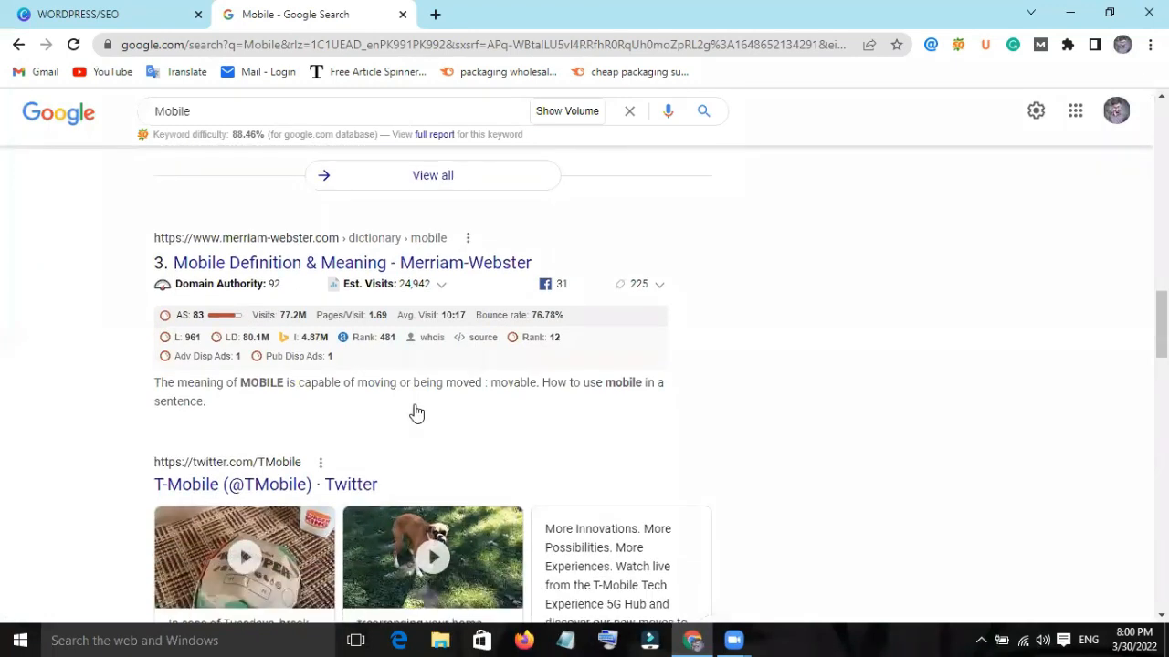
scroll(415, 411, down, 3)
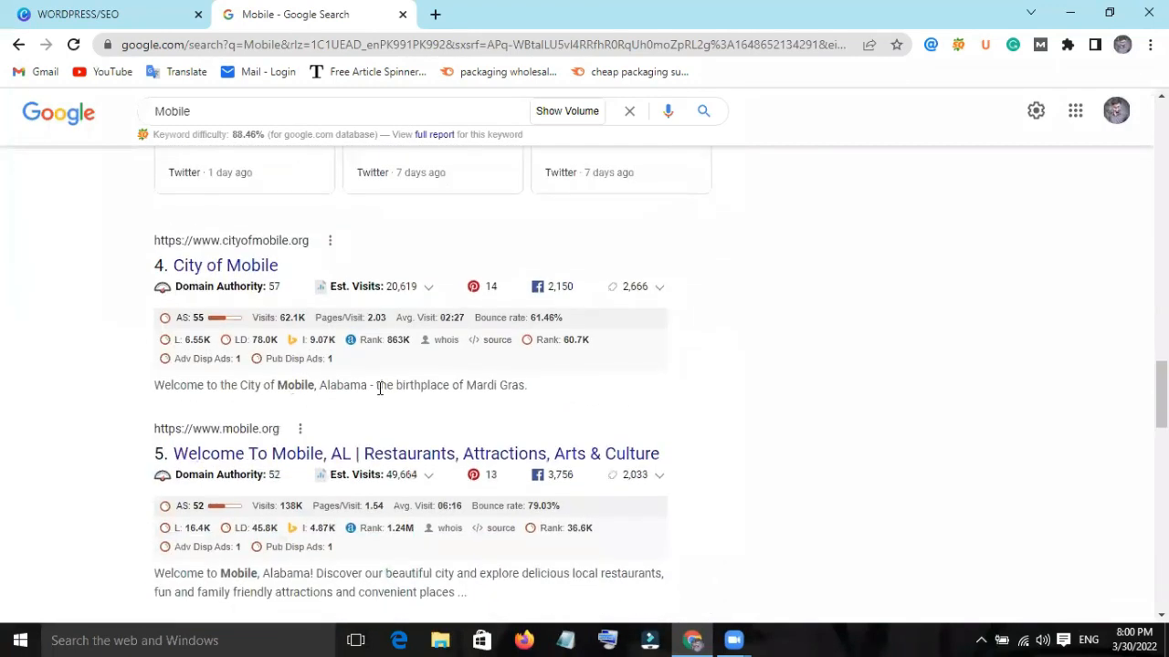
scroll(379, 389, up, 12)
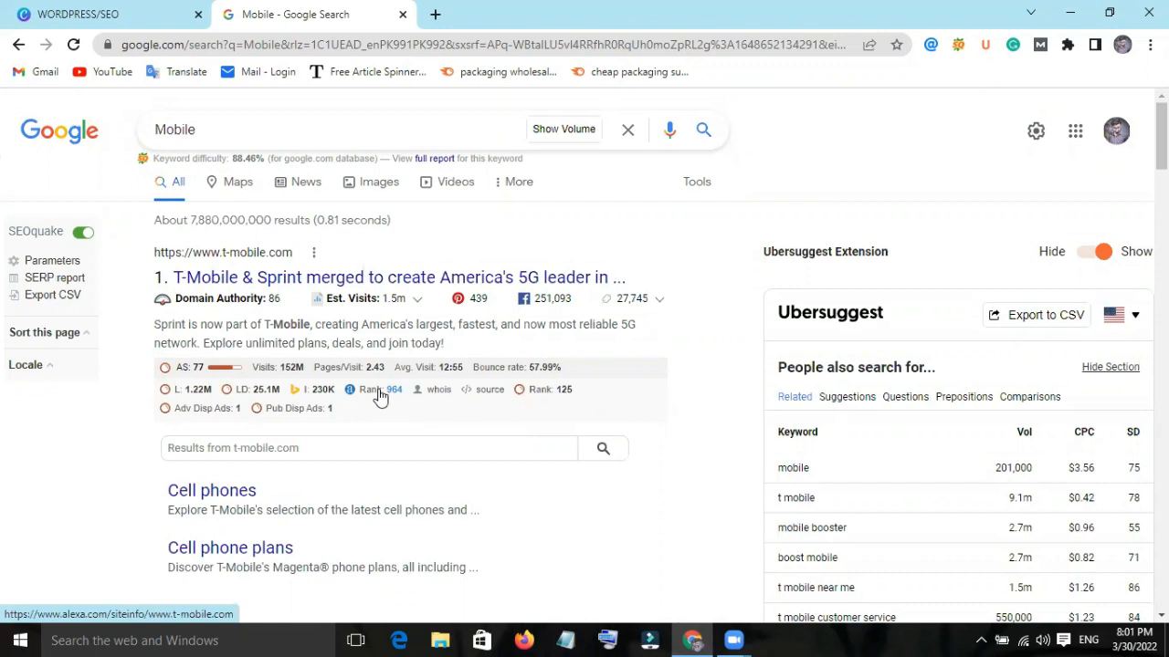
Search for the suggested phrase "mobile phone prices in pakistan" and look over the ranked results and related keyword metrics.
click(246, 122)
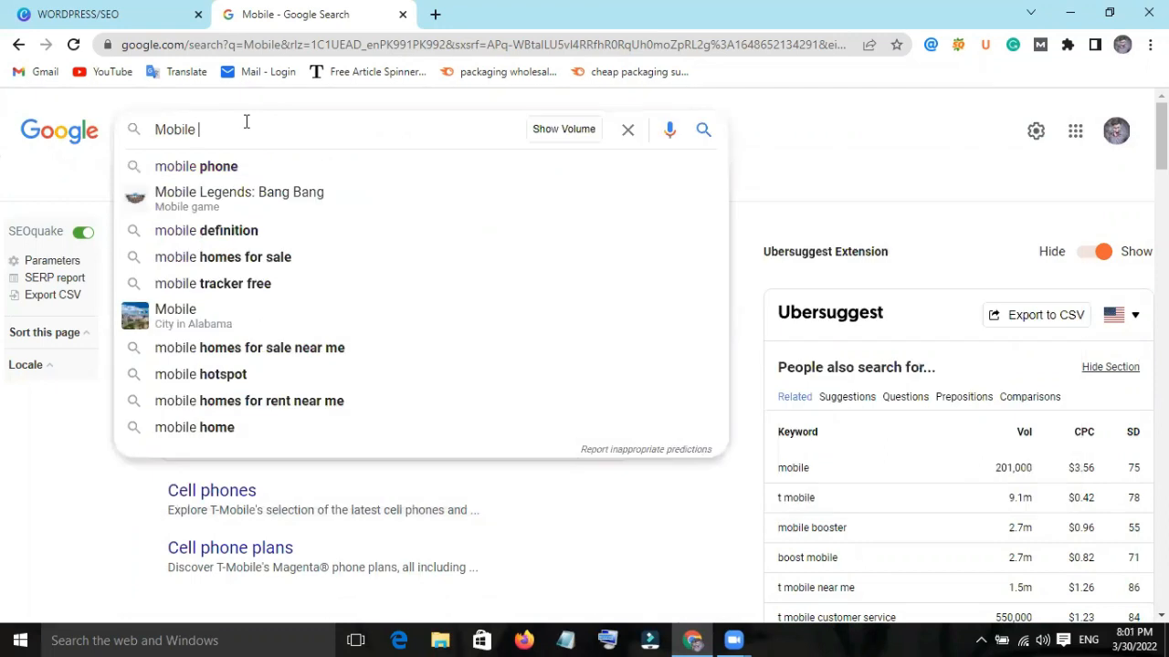
text(phone)
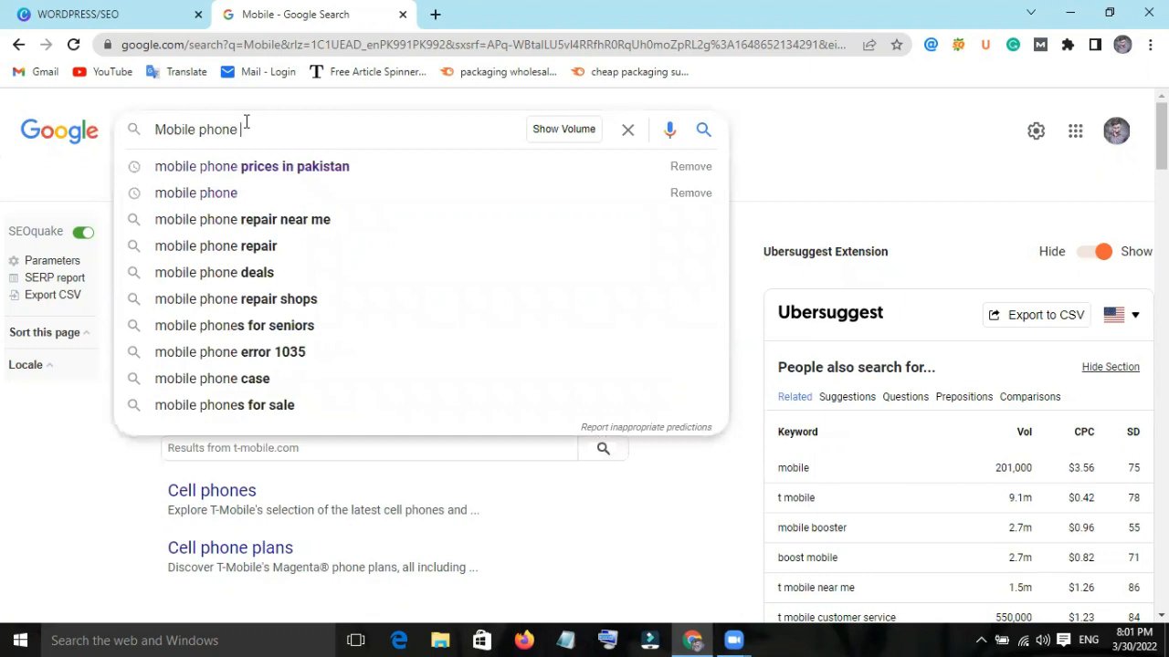
text( prices)
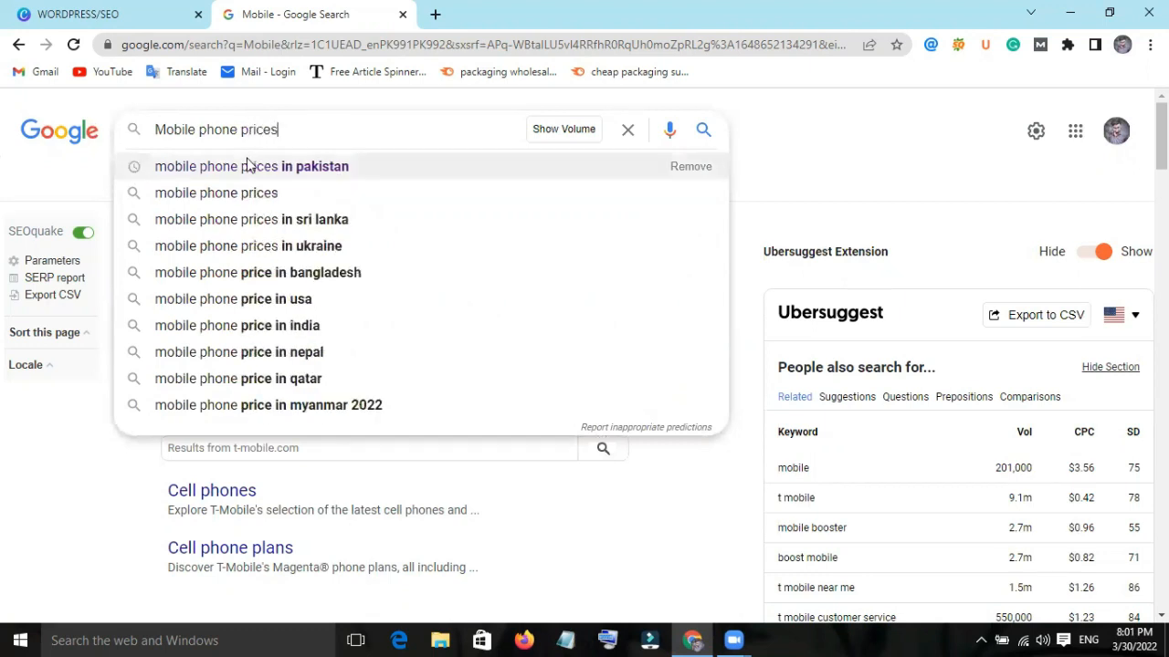
click(247, 163)
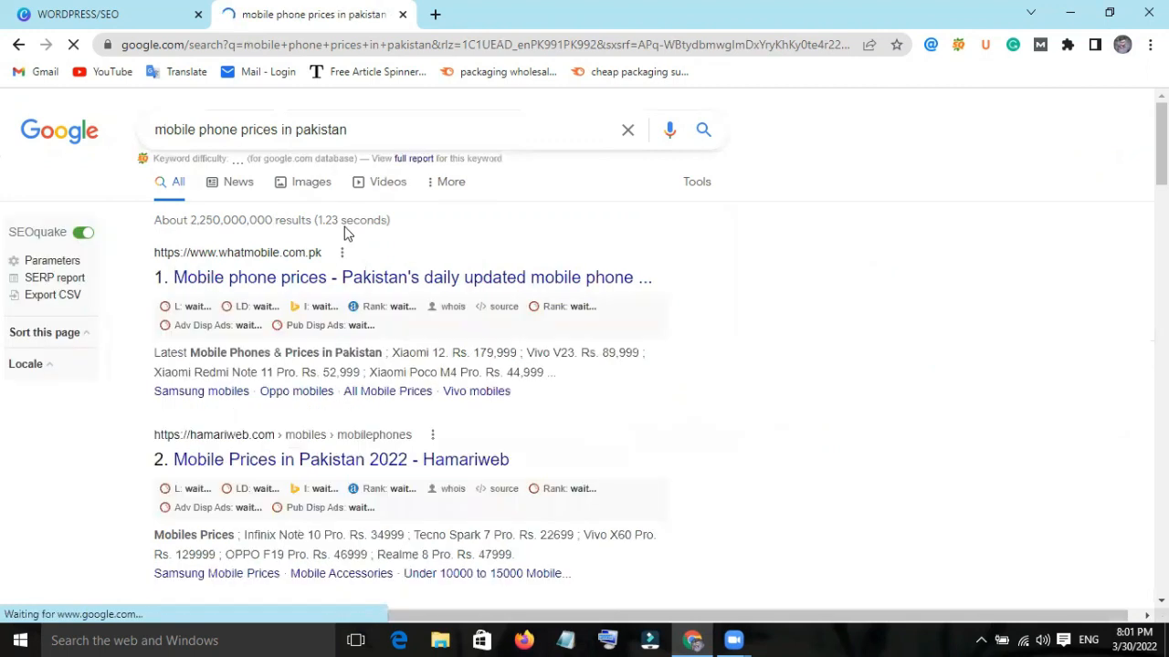
scroll(417, 274, down, 5)
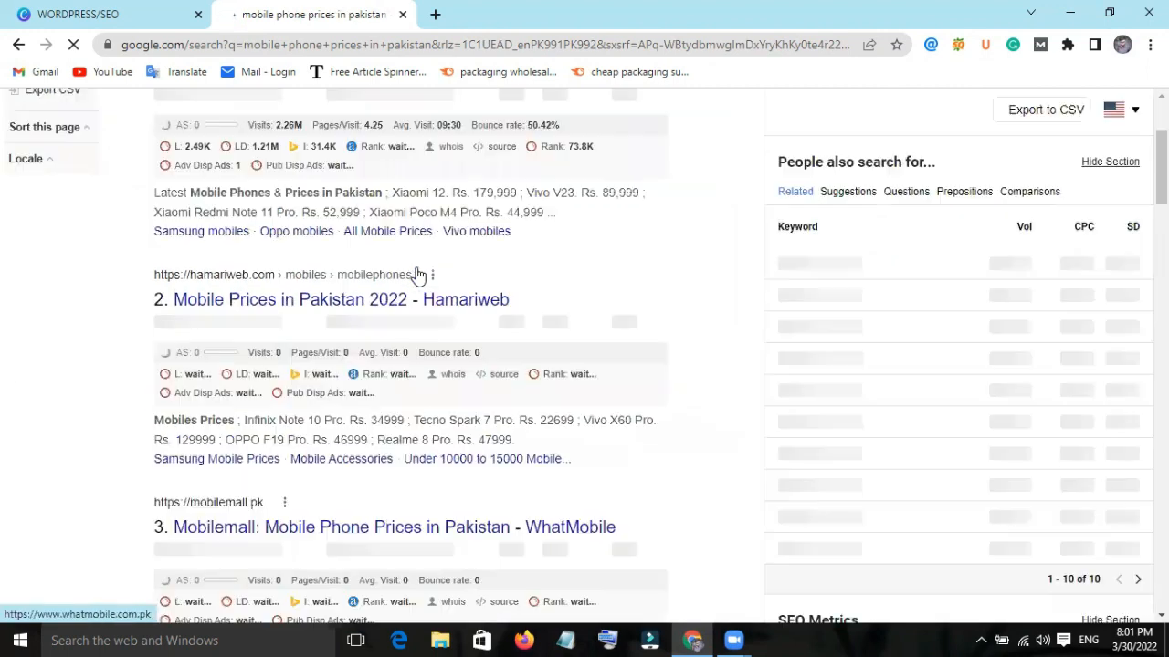
scroll(417, 274, up, 5)
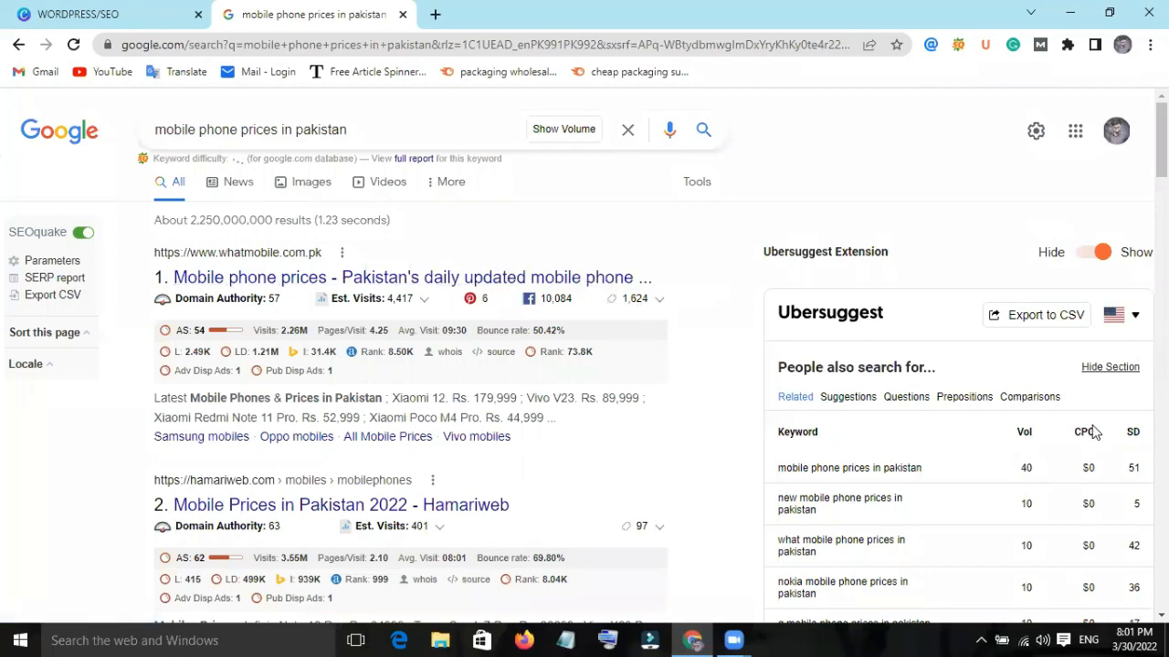
scroll(1094, 429, down, 1)
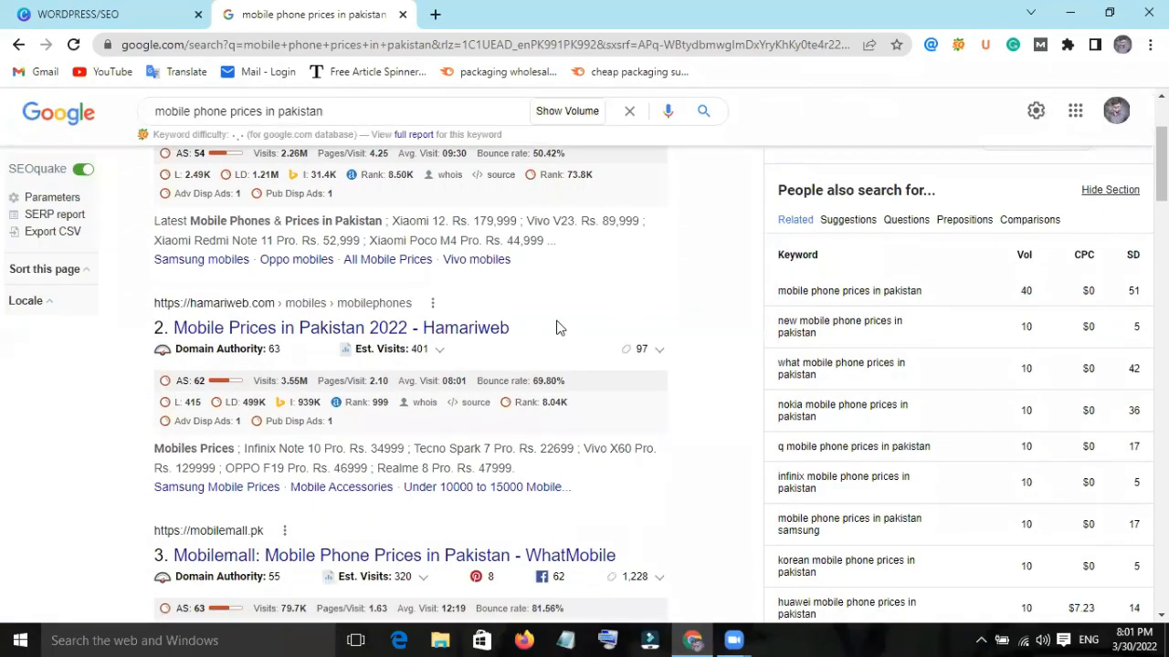
scroll(558, 320, up, 1)
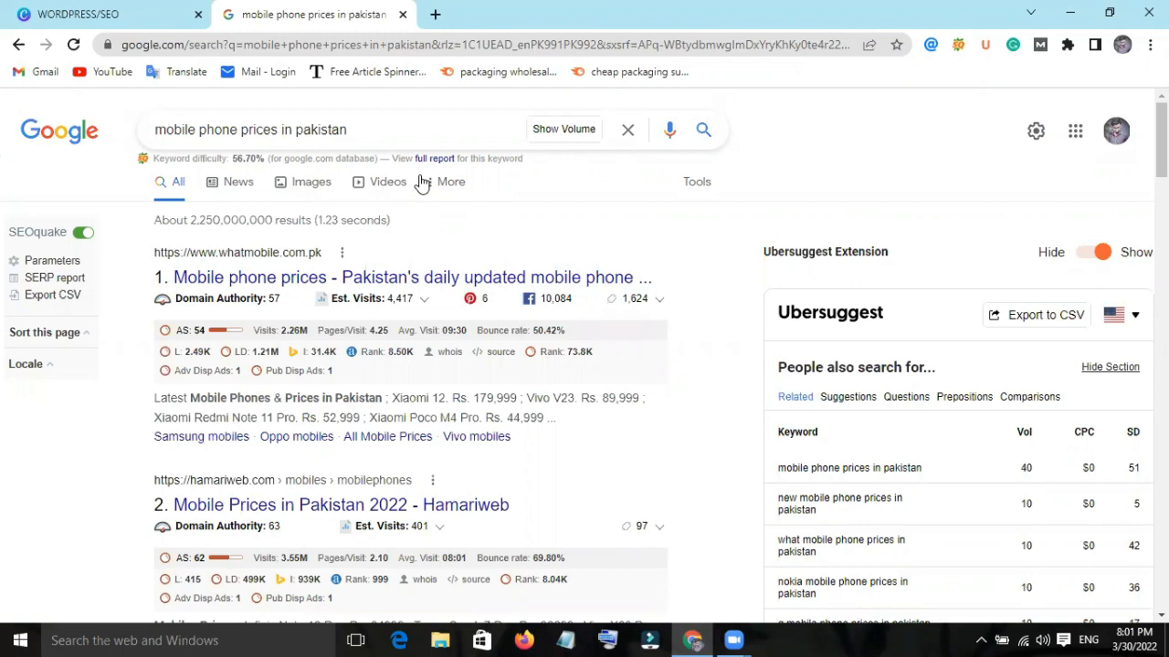
Replace the search query with "Google Keyword Planner" and run the search.
click(389, 118)
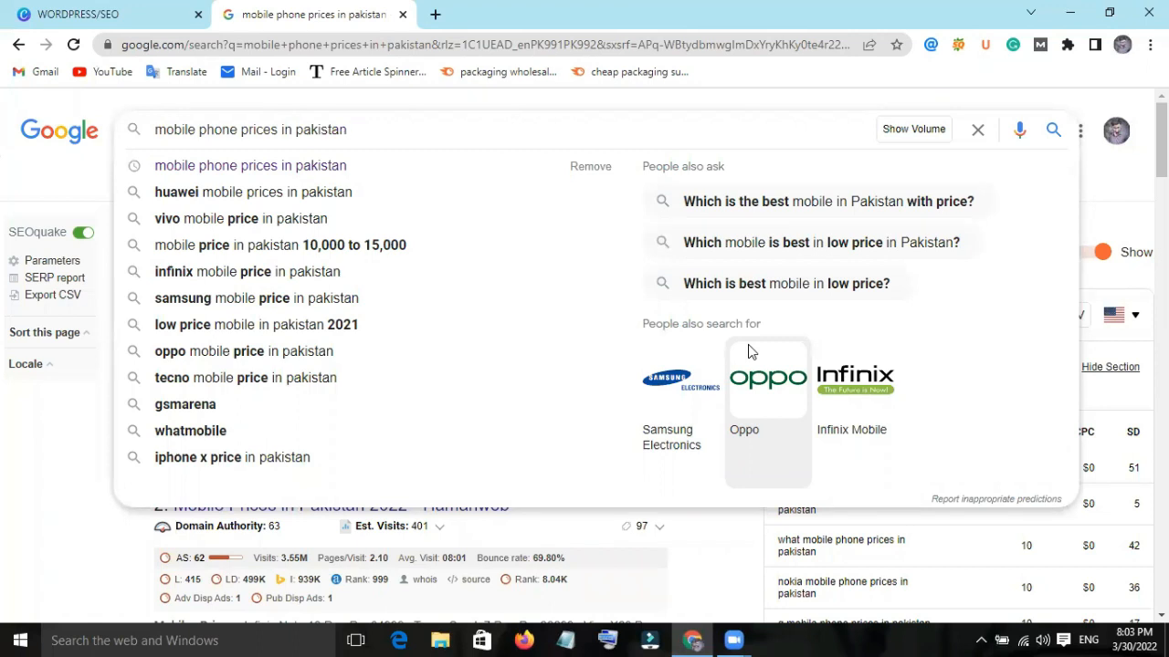
key(ctrl+a)
key(BackSpace)
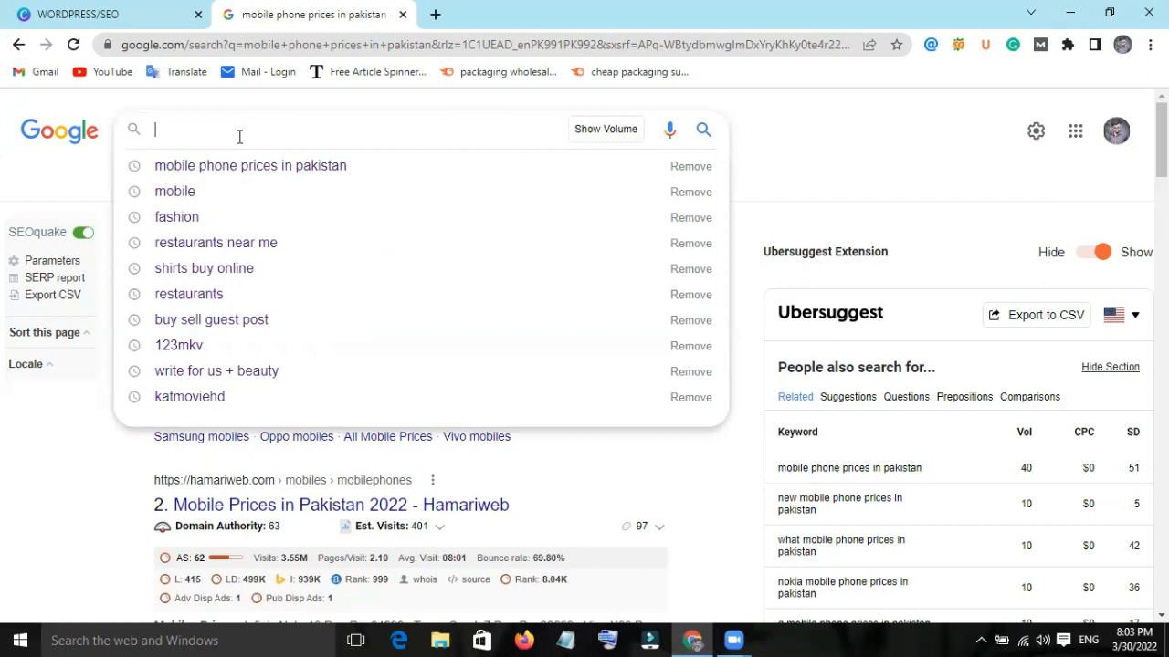
text(Goo)
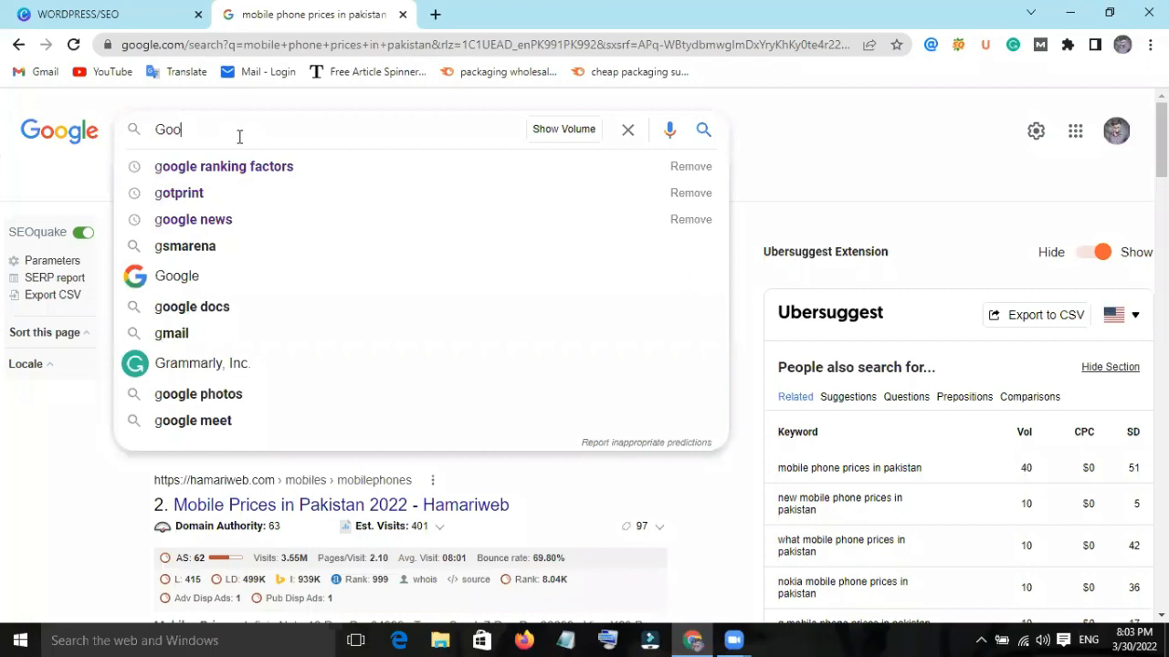
text(gle Kre)
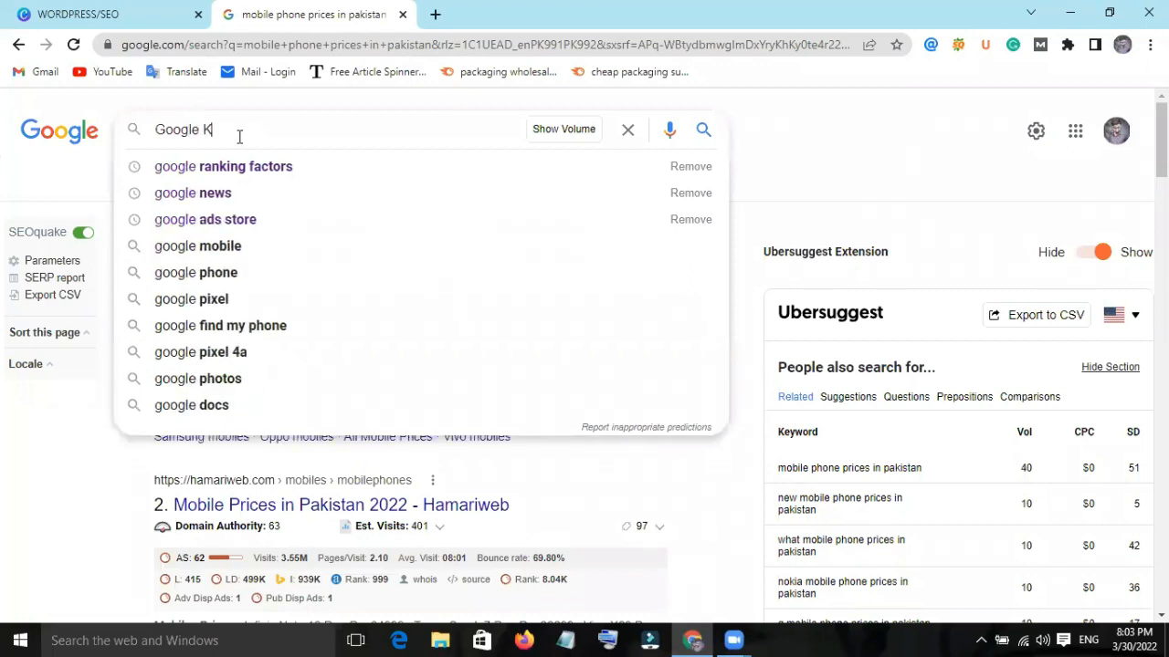
key(BackSpace)
key(BackSpace)
text(eyword P)
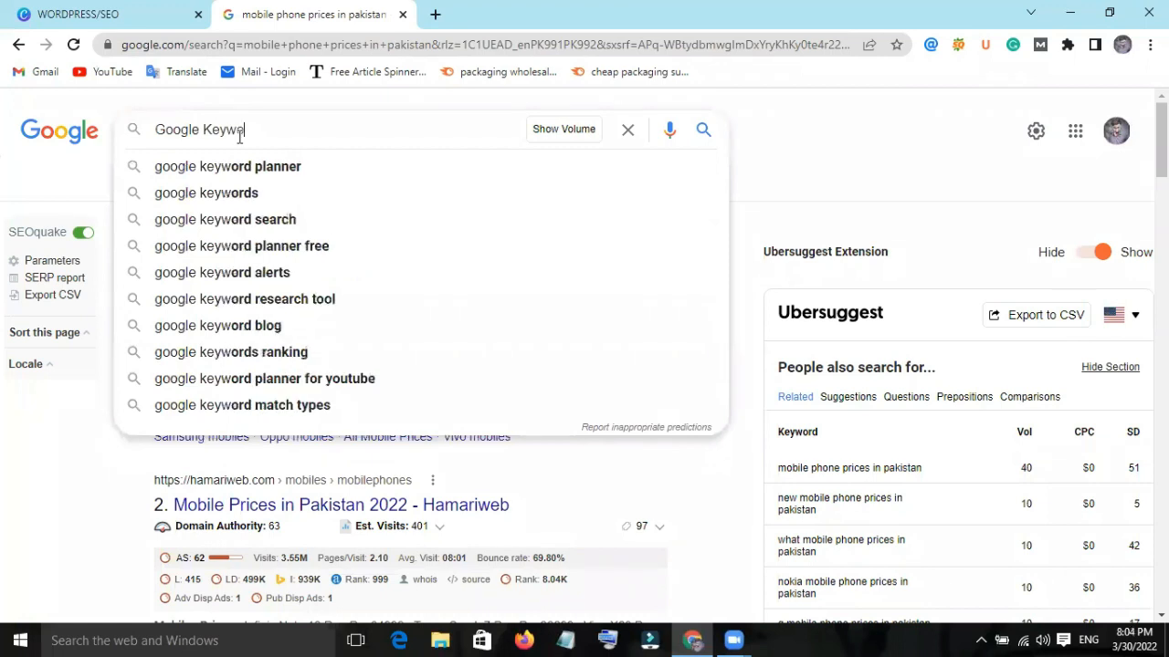
text(lanner)
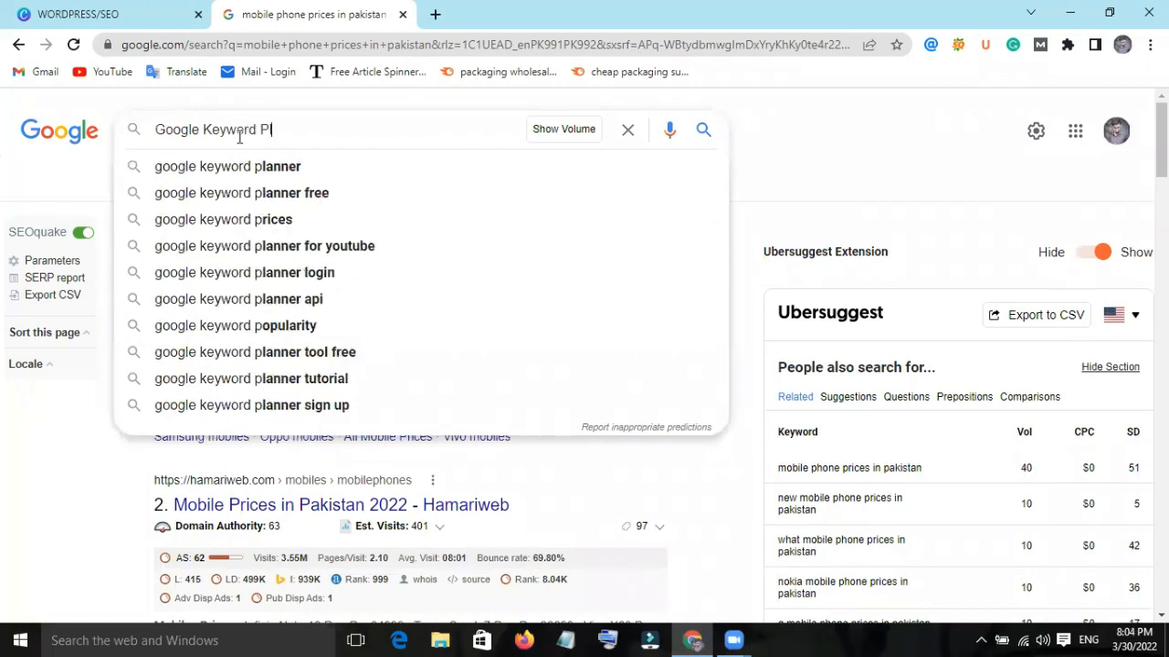
key(Return)
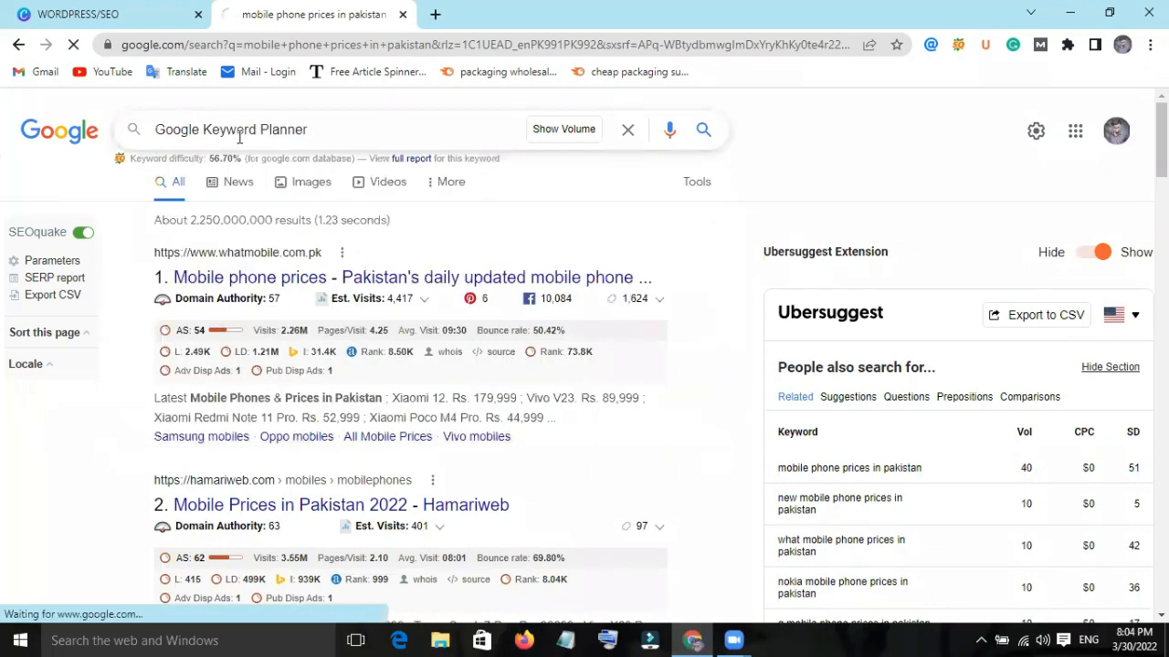
Open the ads.google.com result "Choose the Right Keywords with Our Research Tools" and go to Keyword Planner from that page.
scroll(188, 365, down, 3)
click(243, 389)
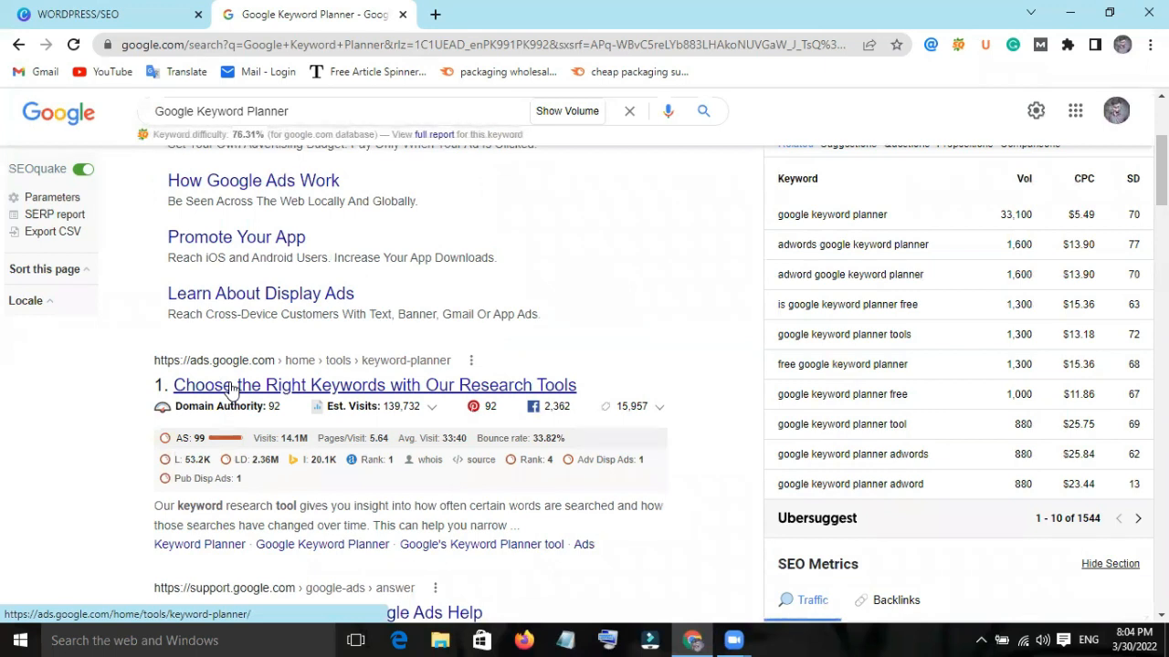
click(231, 387)
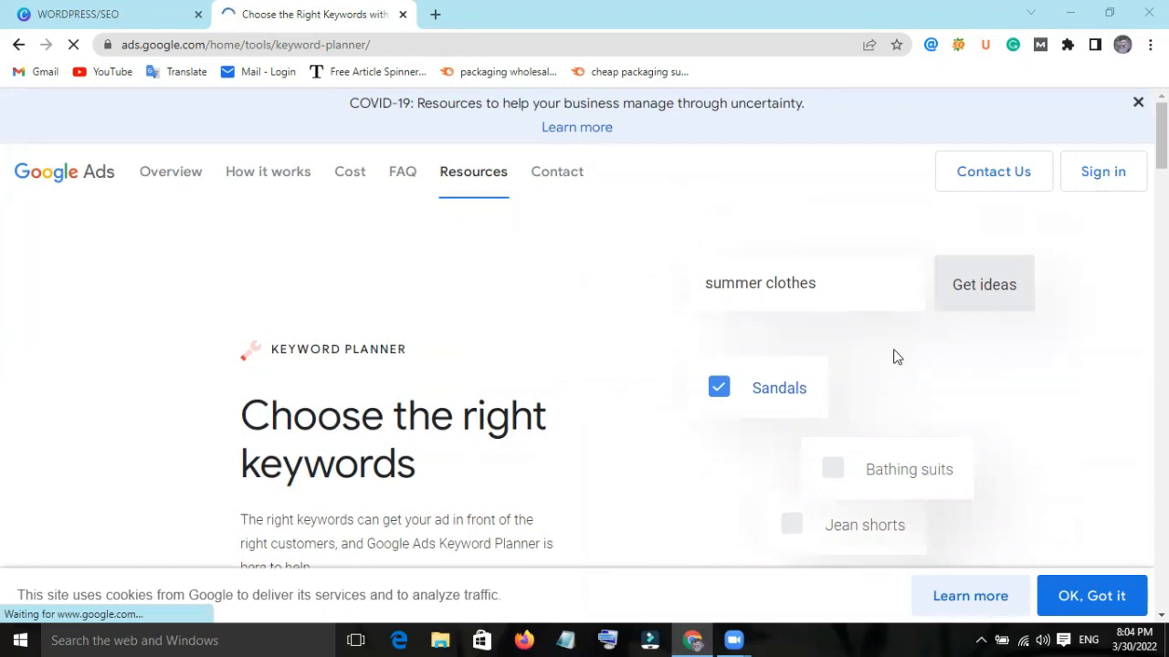
scroll(894, 356, down, 2)
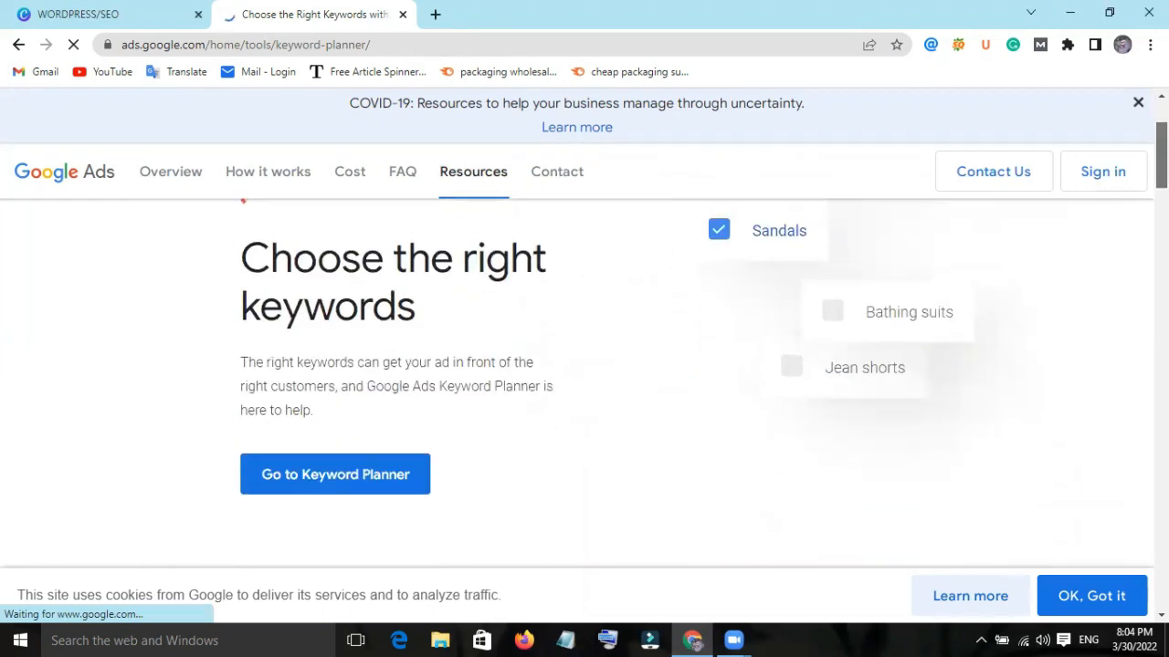
click(409, 475)
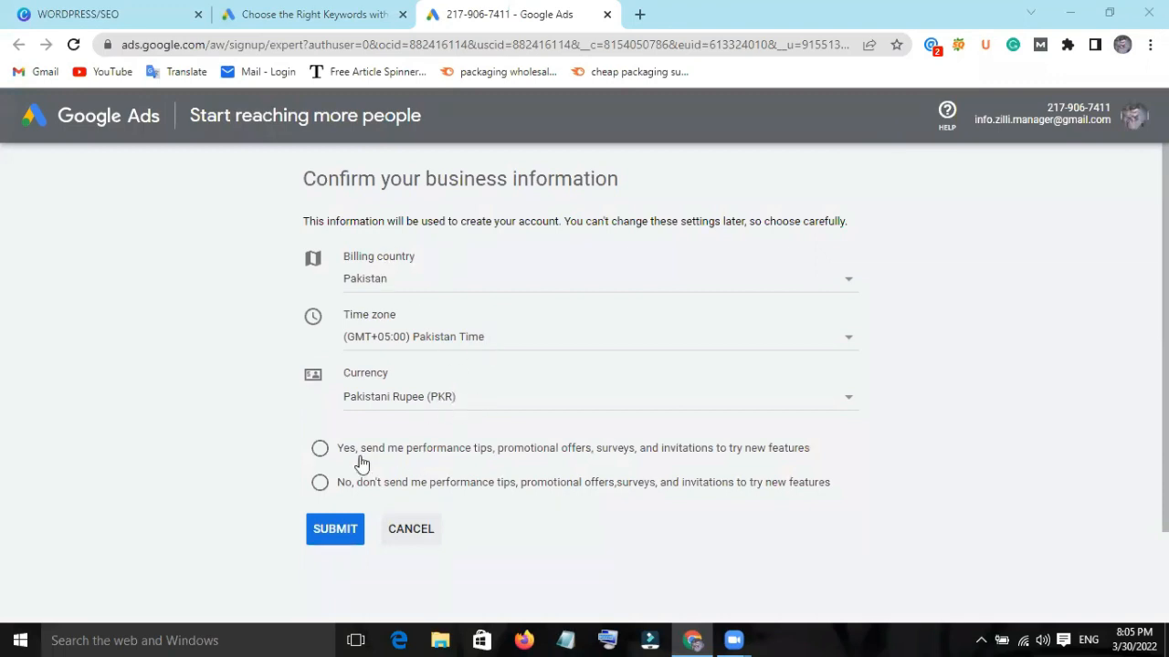
Check the currency choices, keep Pakistani Rupee, decline performance tips and promotional offers, and submit the business information.
click(486, 398)
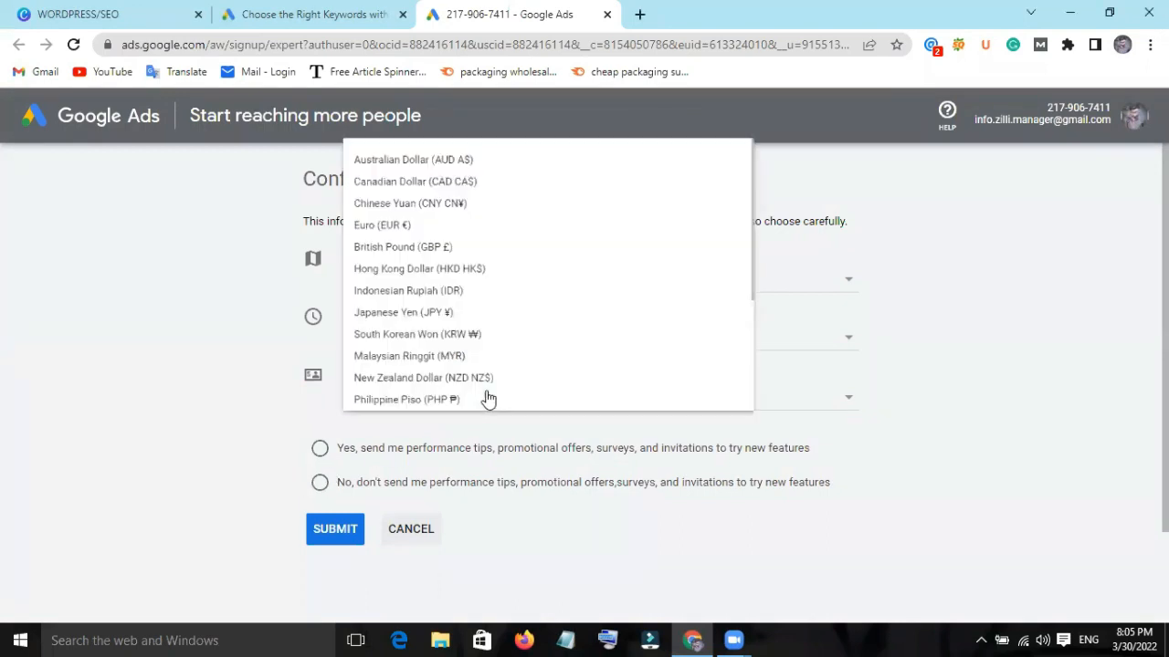
click(319, 472)
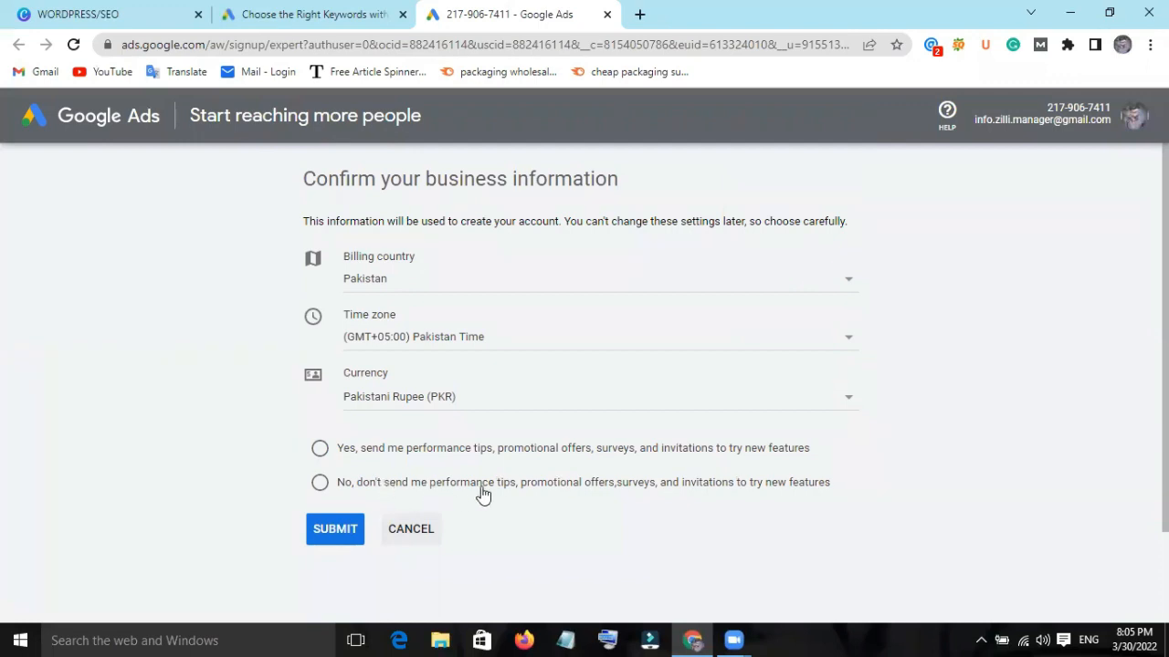
click(357, 485)
click(338, 532)
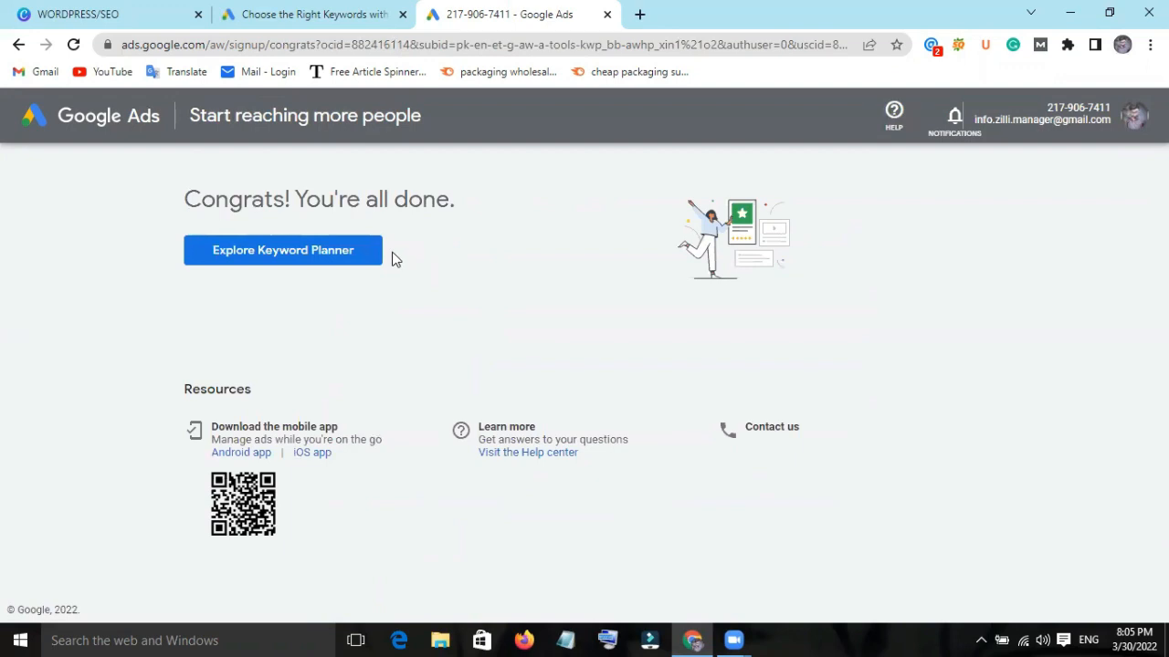
Enter Keyword Planner from the sign-up completion page, open Discover new keywords and look over its start-with-keywords form.
click(324, 260)
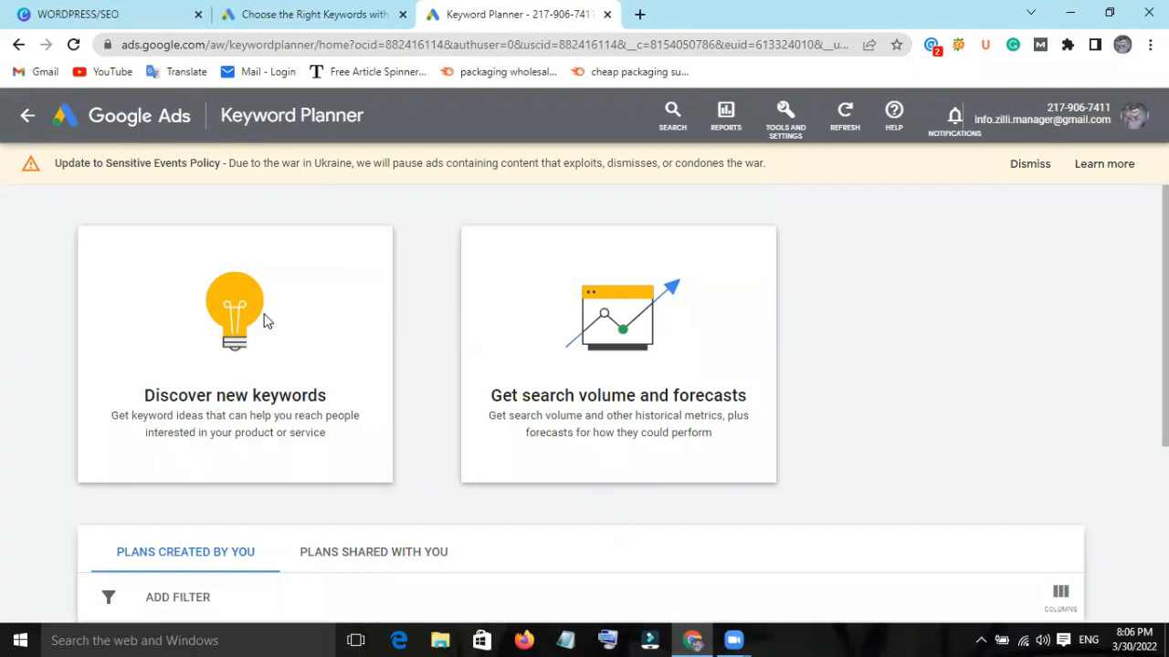
click(264, 321)
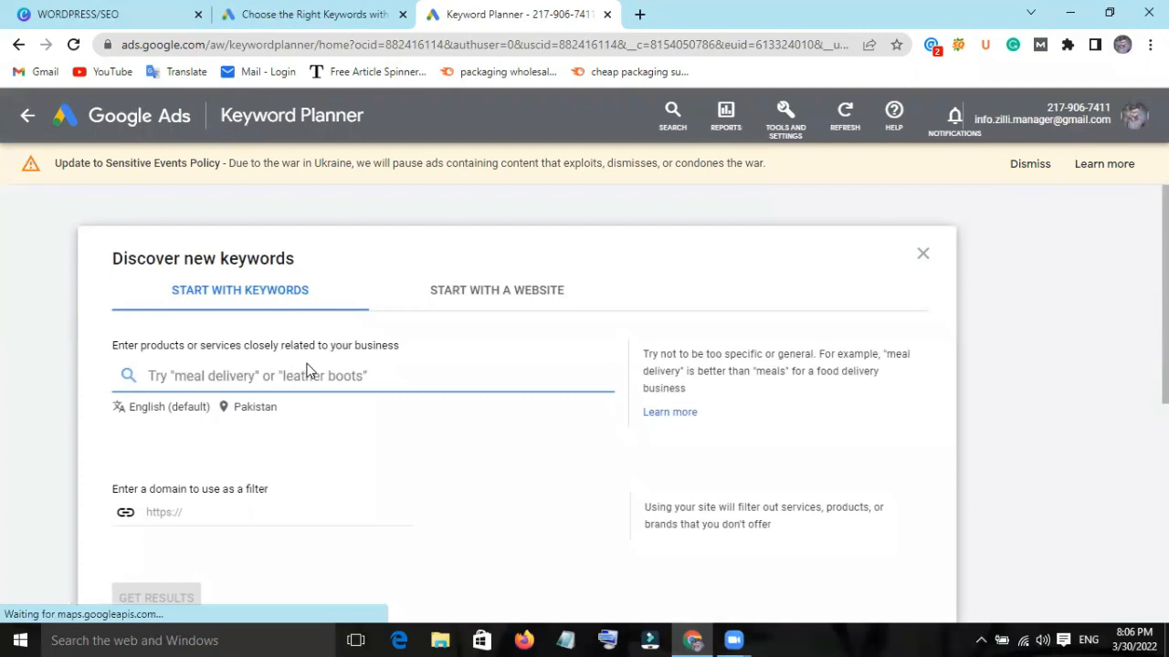
scroll(308, 366, down, 2)
scroll(356, 356, up, 1)
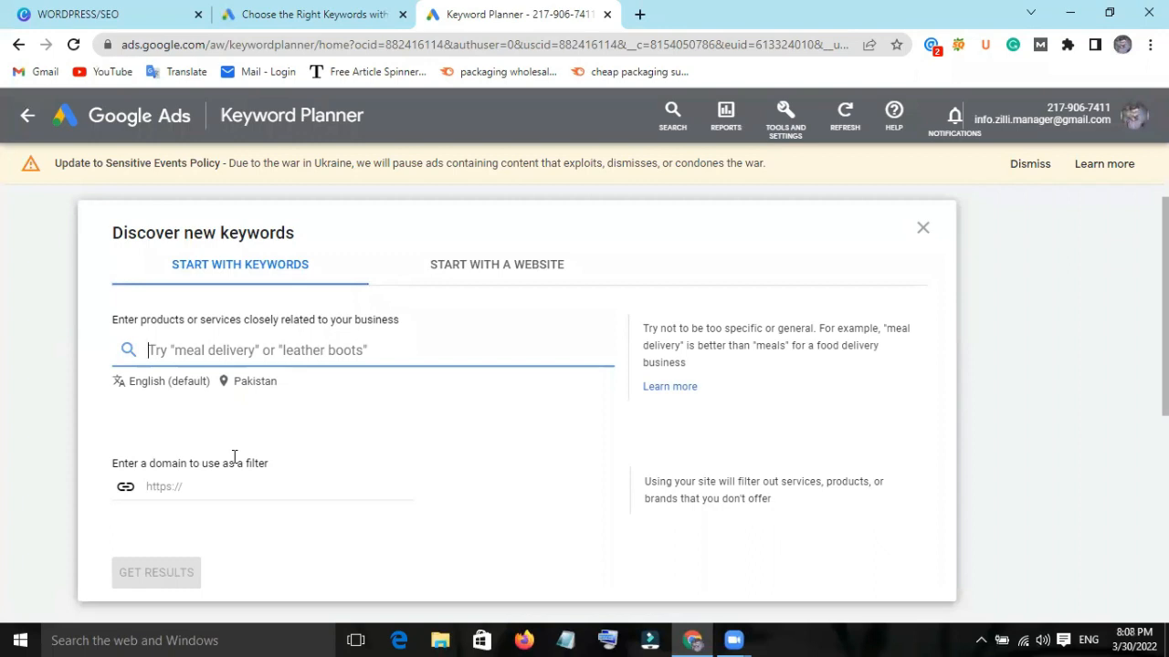
Try clearing the targeted locations and adding Pakistan country back as the target, and leave the location settings without saving.
click(253, 383)
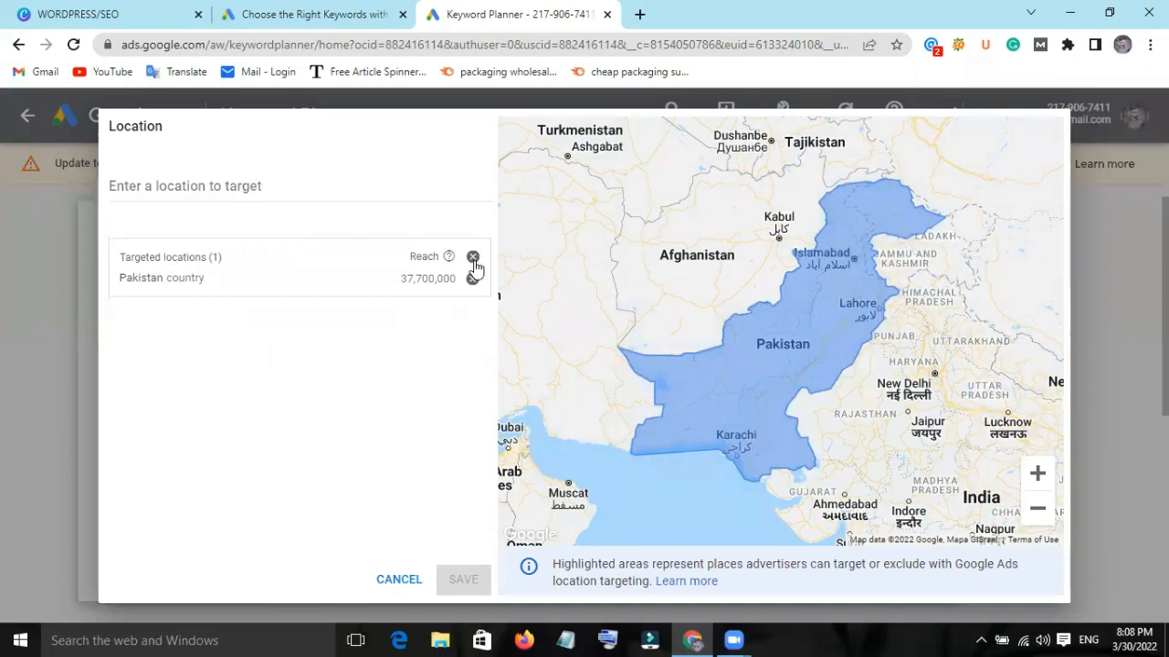
click(473, 258)
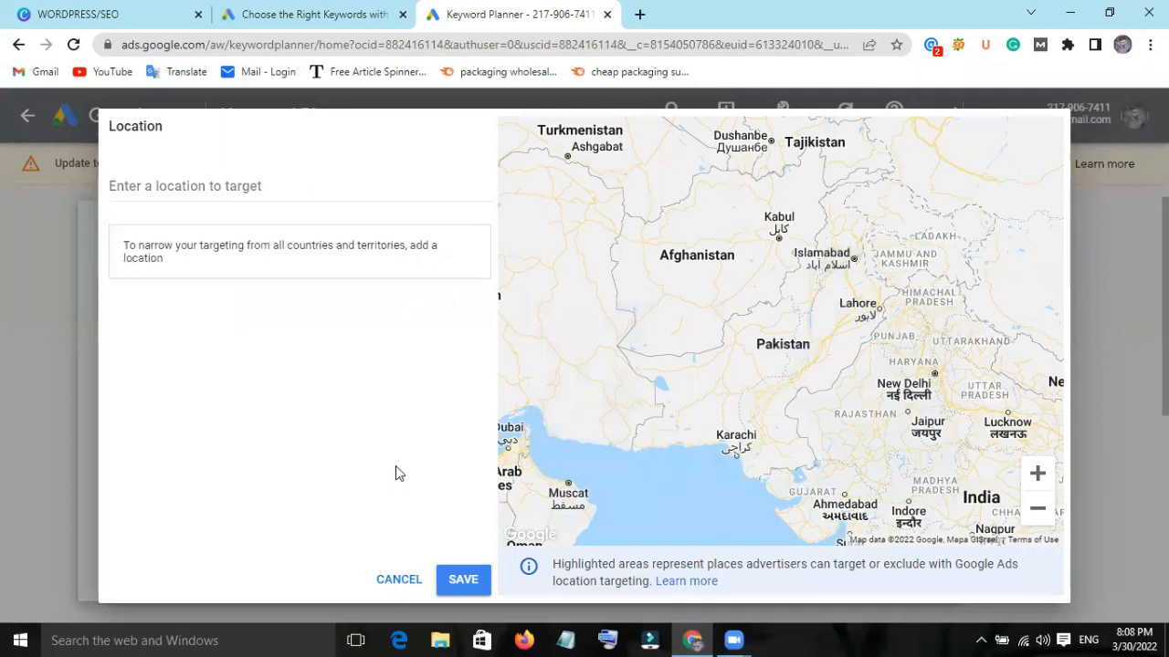
click(259, 188)
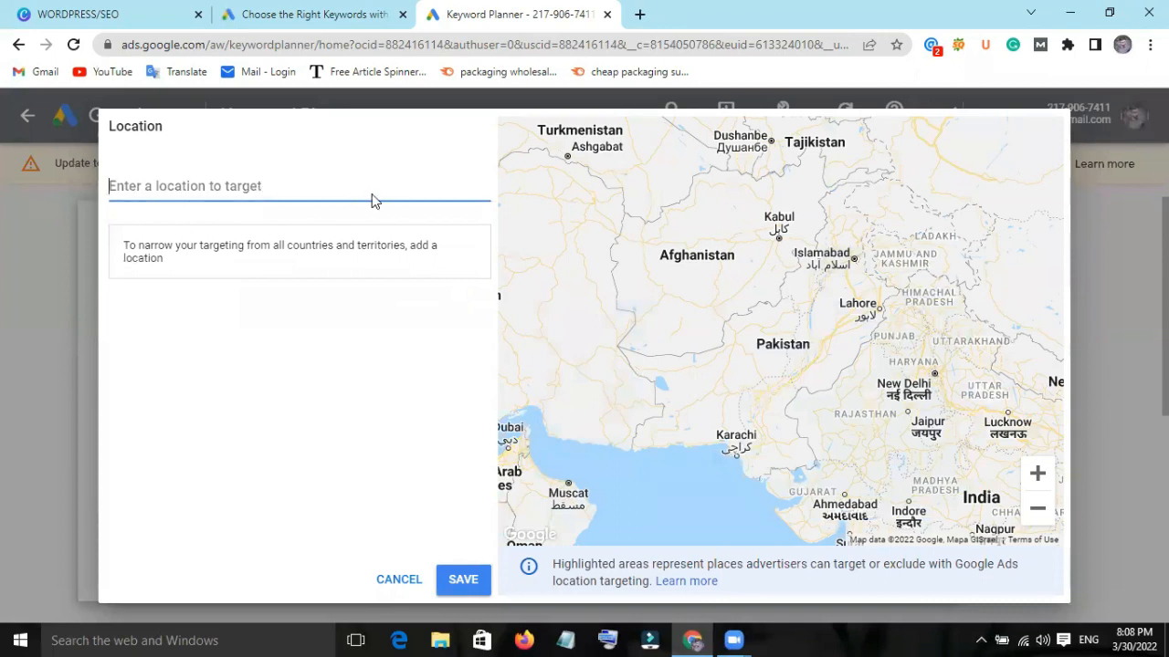
text(P)
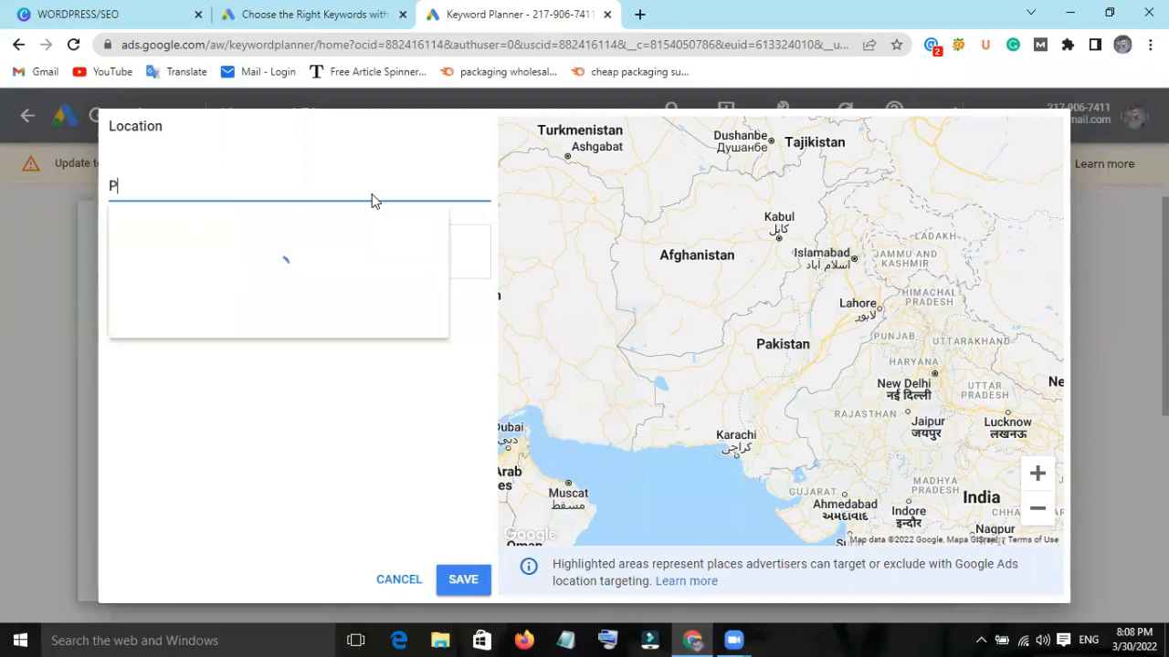
text(akis)
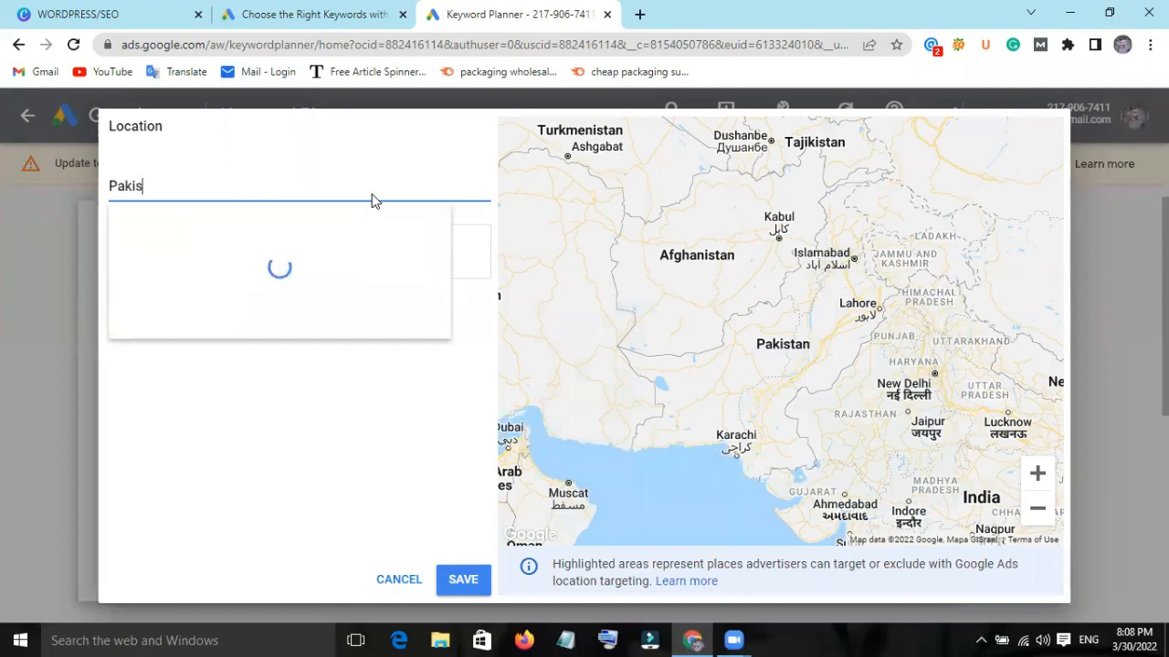
text(tan)
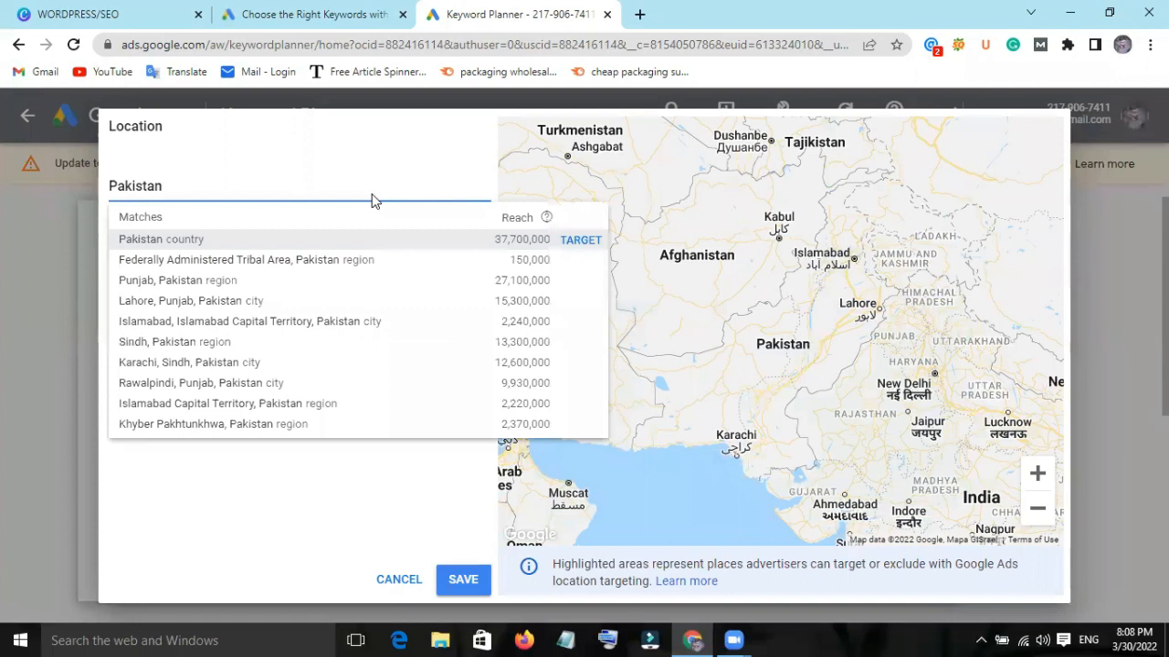
click(255, 243)
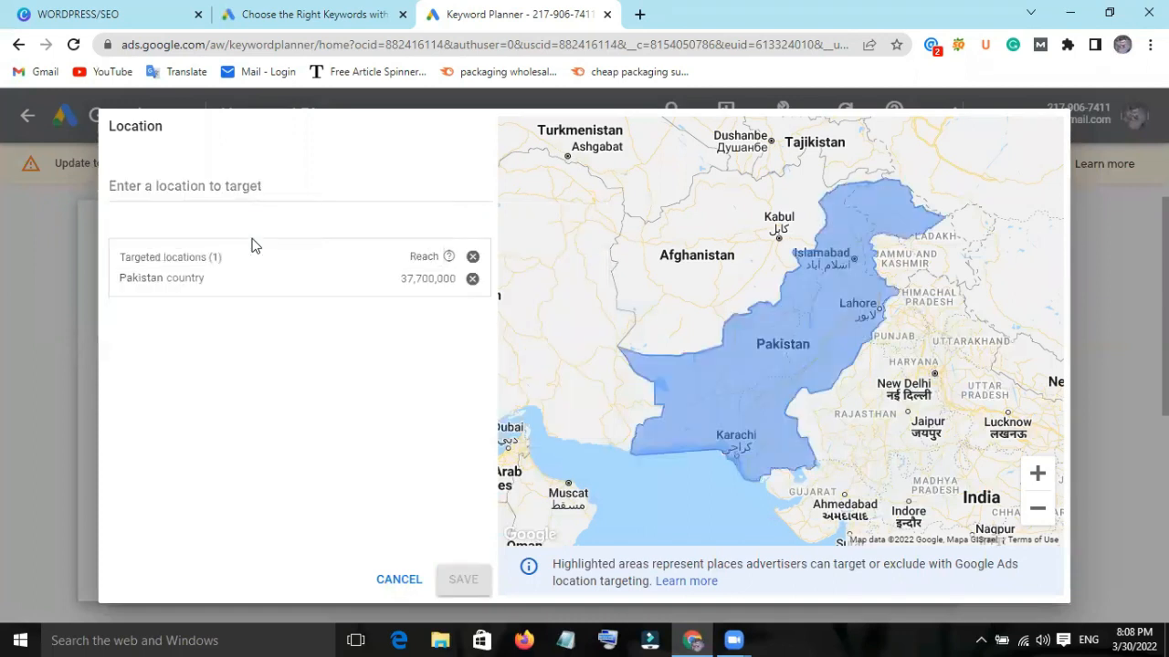
click(274, 182)
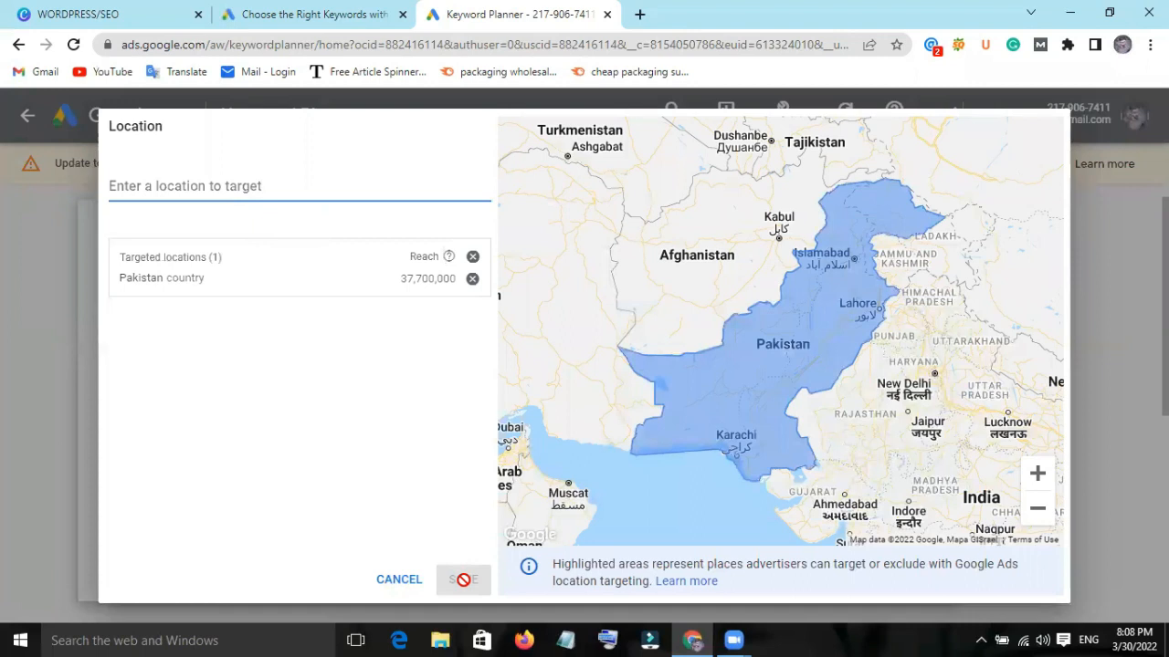
click(225, 280)
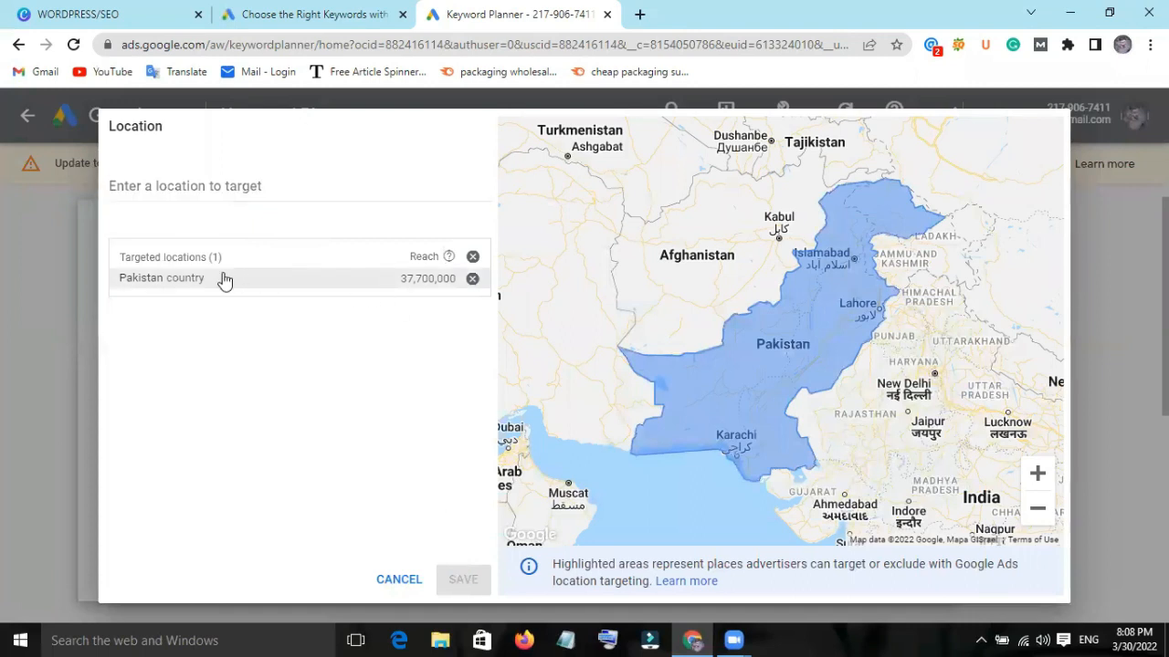
click(396, 584)
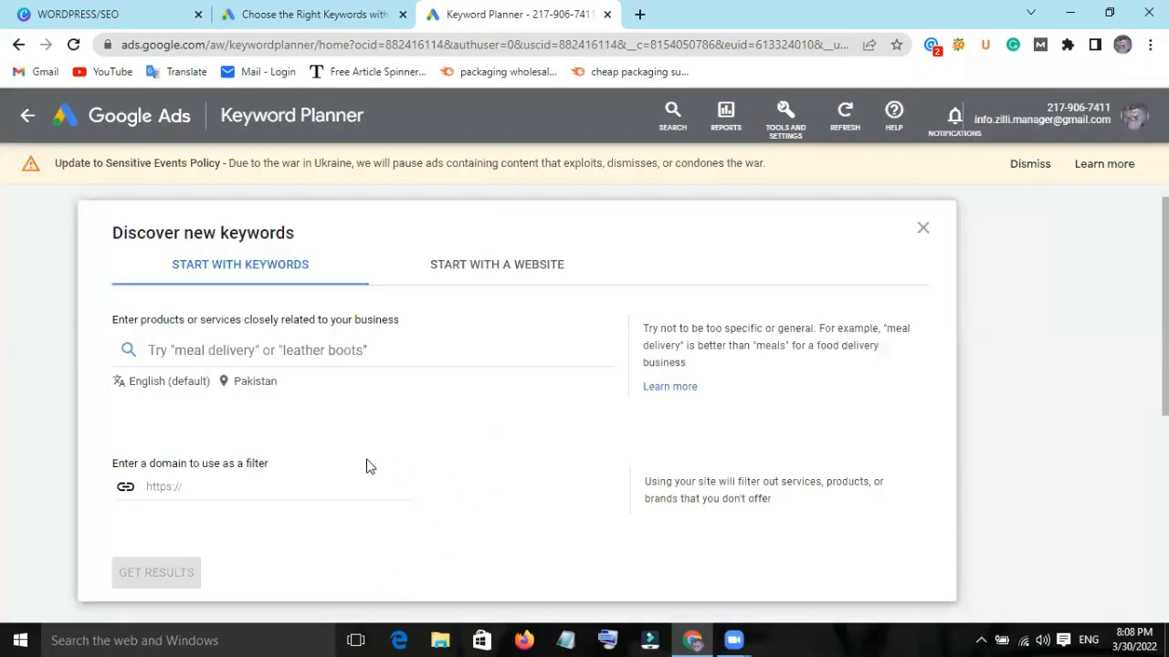
Enter "Mobile Phone" as the product or service and get the keyword results.
scroll(368, 465, down, 1)
scroll(311, 308, up, 1)
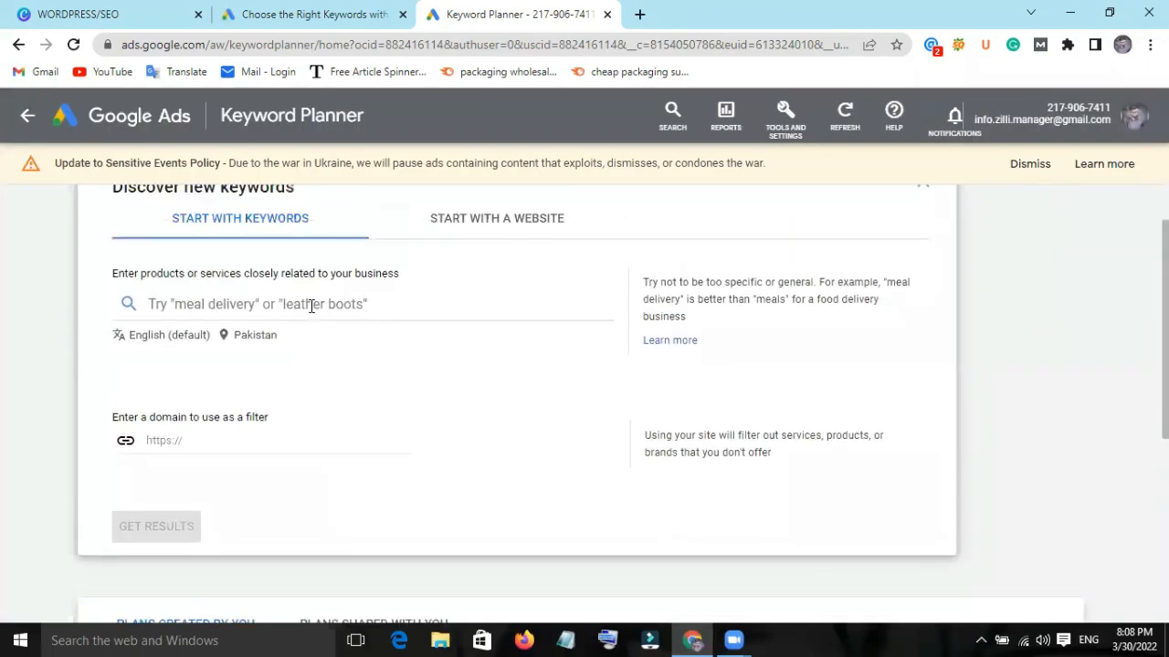
scroll(302, 417, up, 1)
scroll(334, 430, down, 1)
click(268, 340)
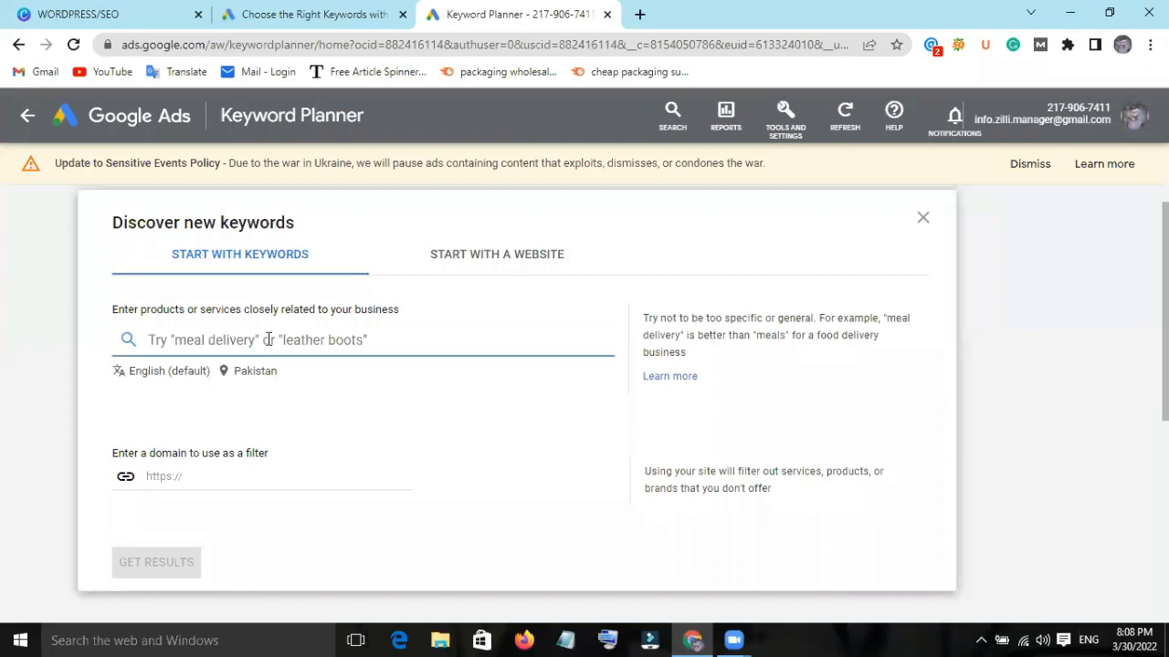
text(Mobile)
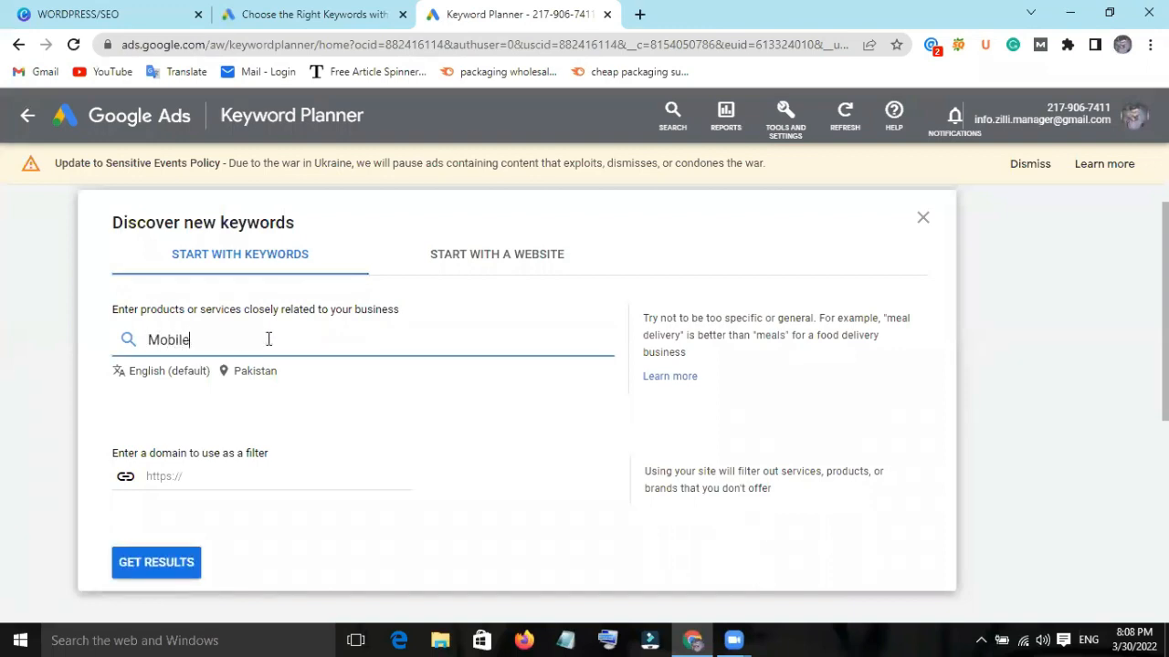
text( Phone)
click(156, 562)
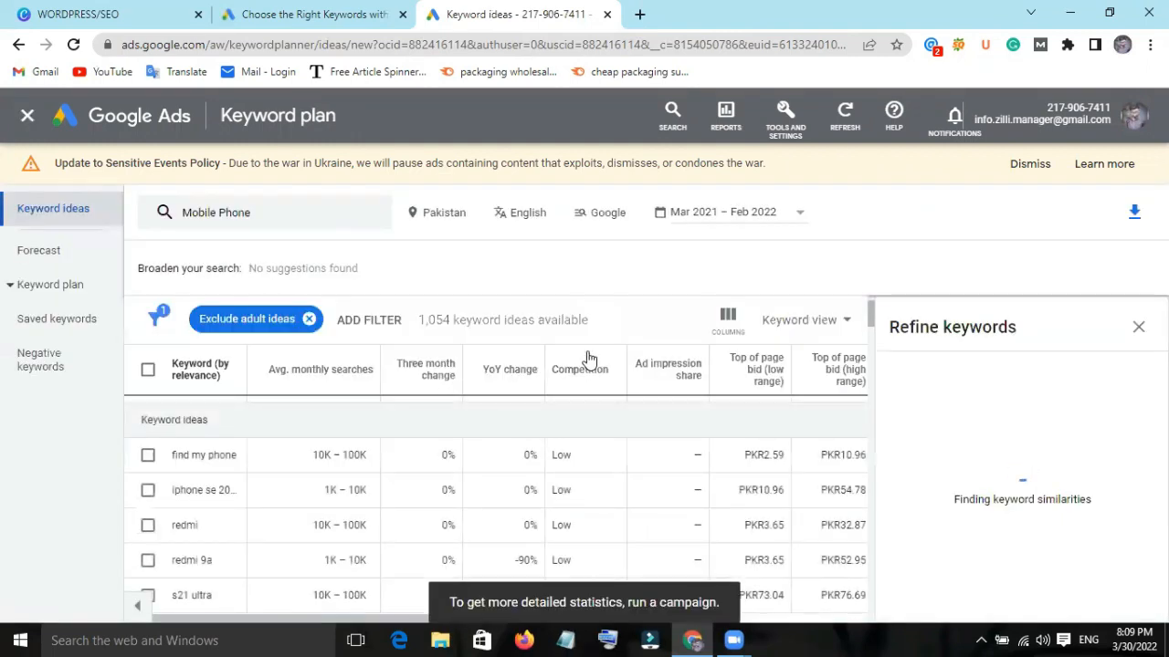
Look through the Mobile Phone keyword ideas with their monthly searches, competition and bids, and close the Refine keywords panel.
scroll(384, 539, down, 2)
scroll(383, 539, down, 5)
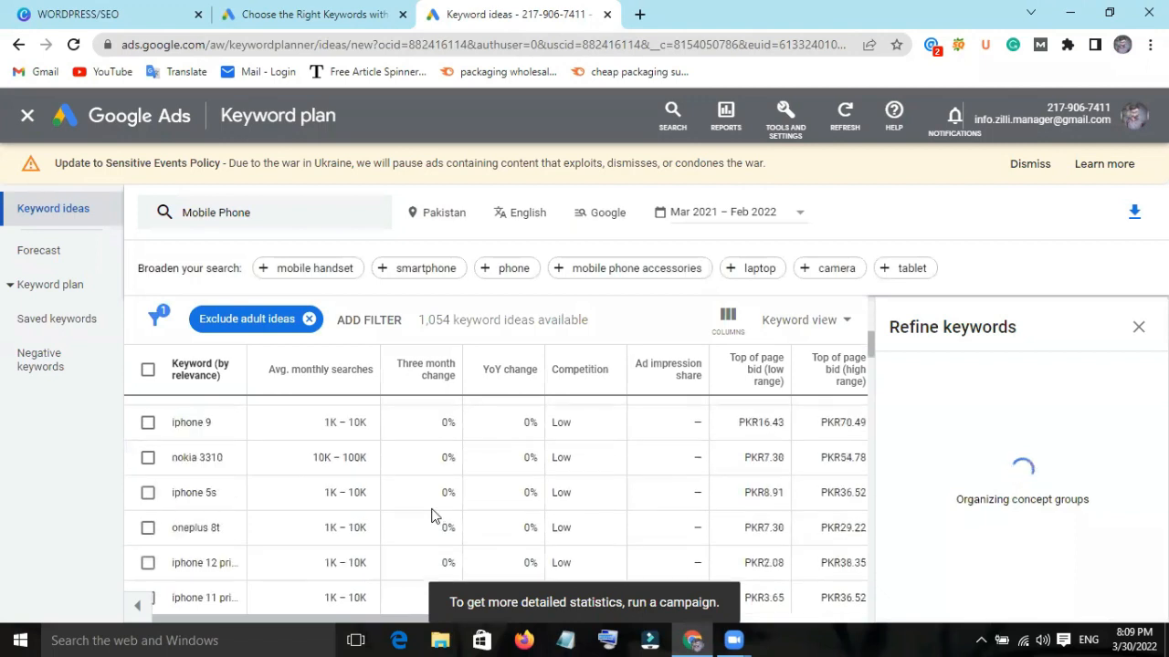
scroll(730, 389, up, 5)
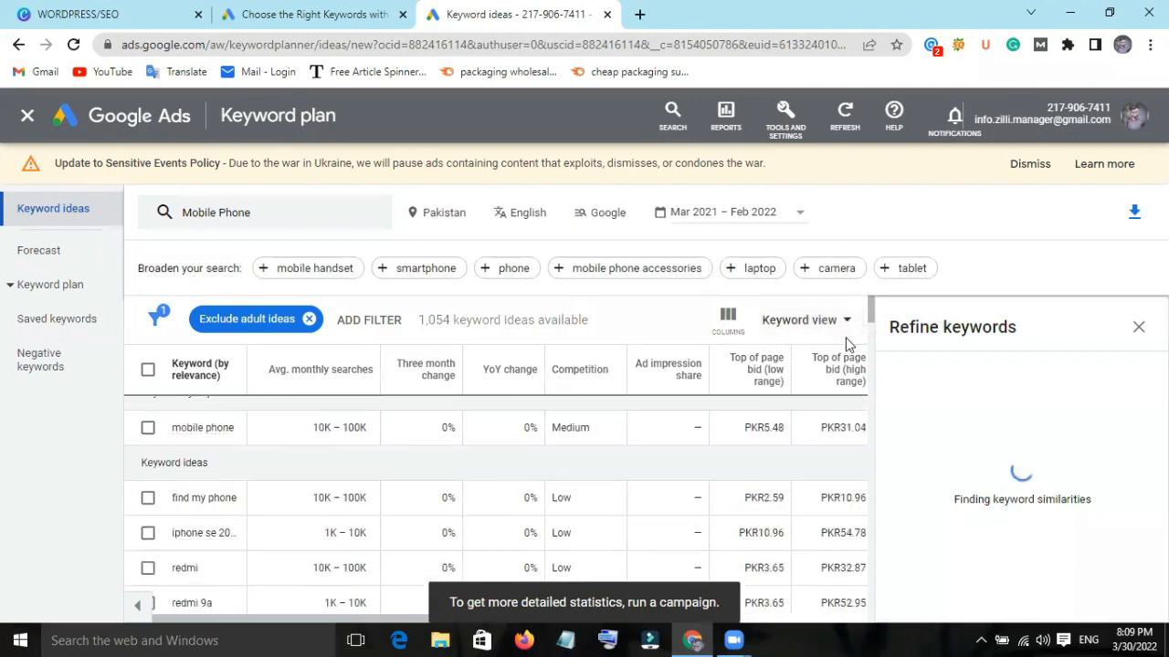
scroll(849, 345, down, 1)
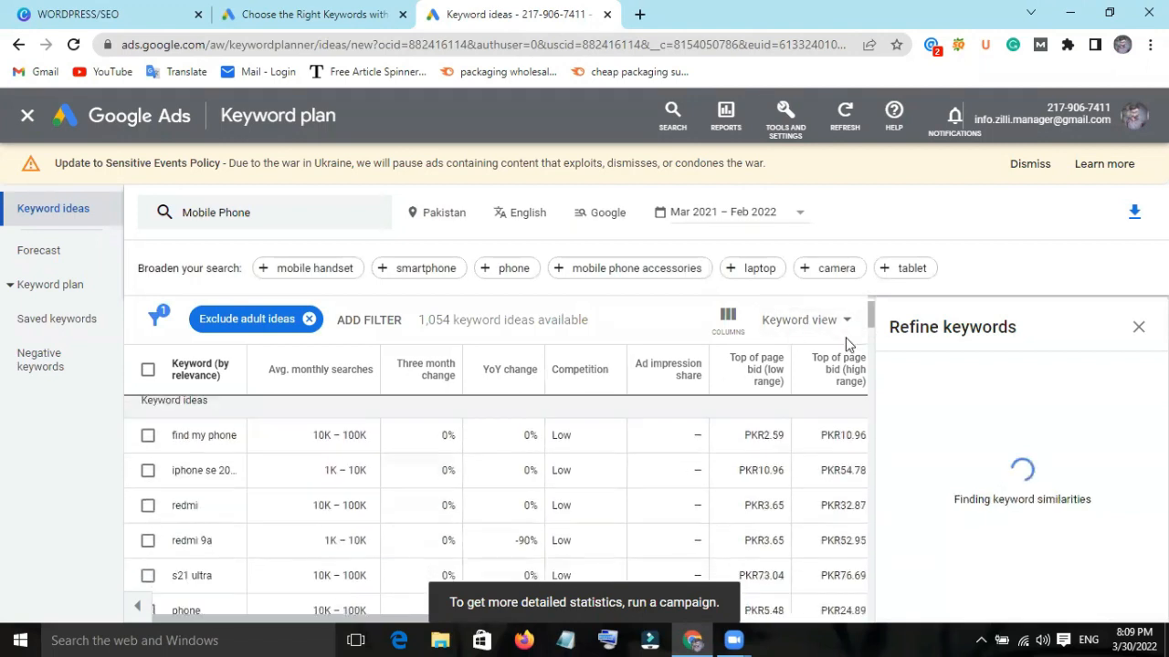
click(1137, 326)
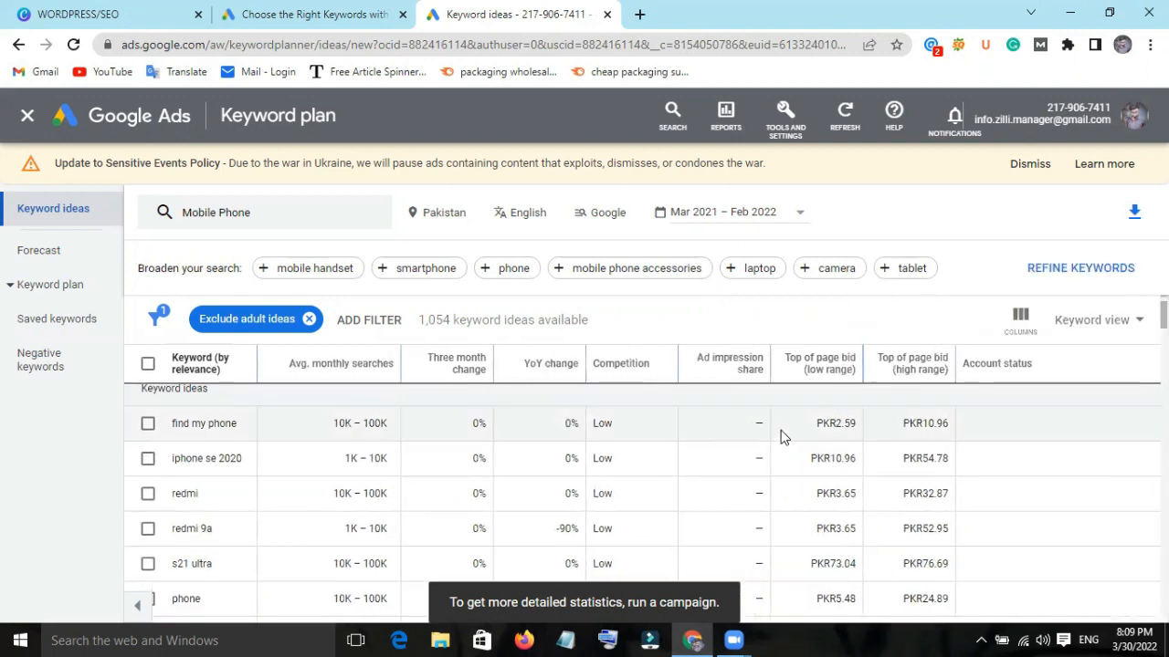
scroll(448, 412, up, 1)
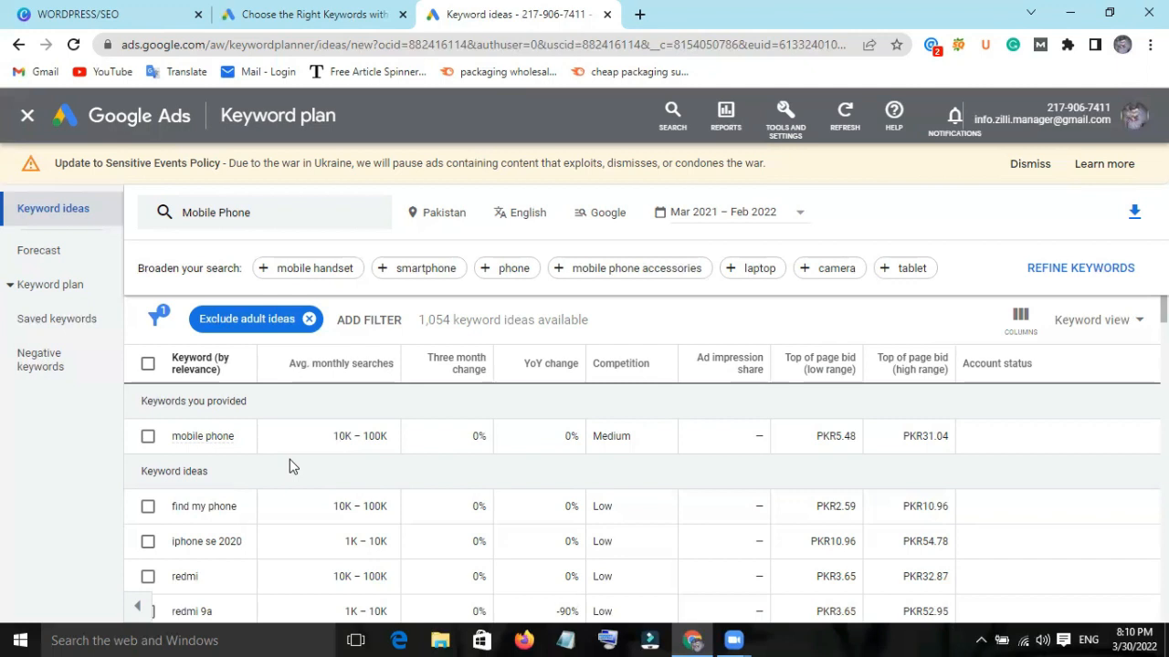
scroll(289, 464, down, 1)
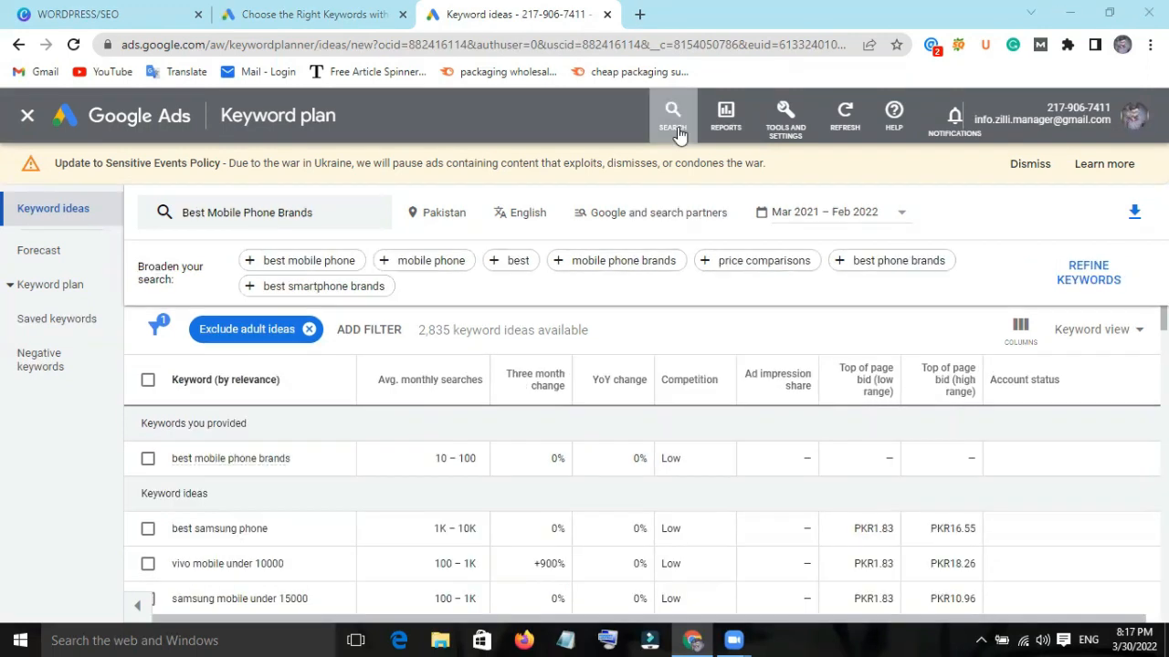
Look at the campaign search and the search network choices, keeping Google and search partners.
click(677, 133)
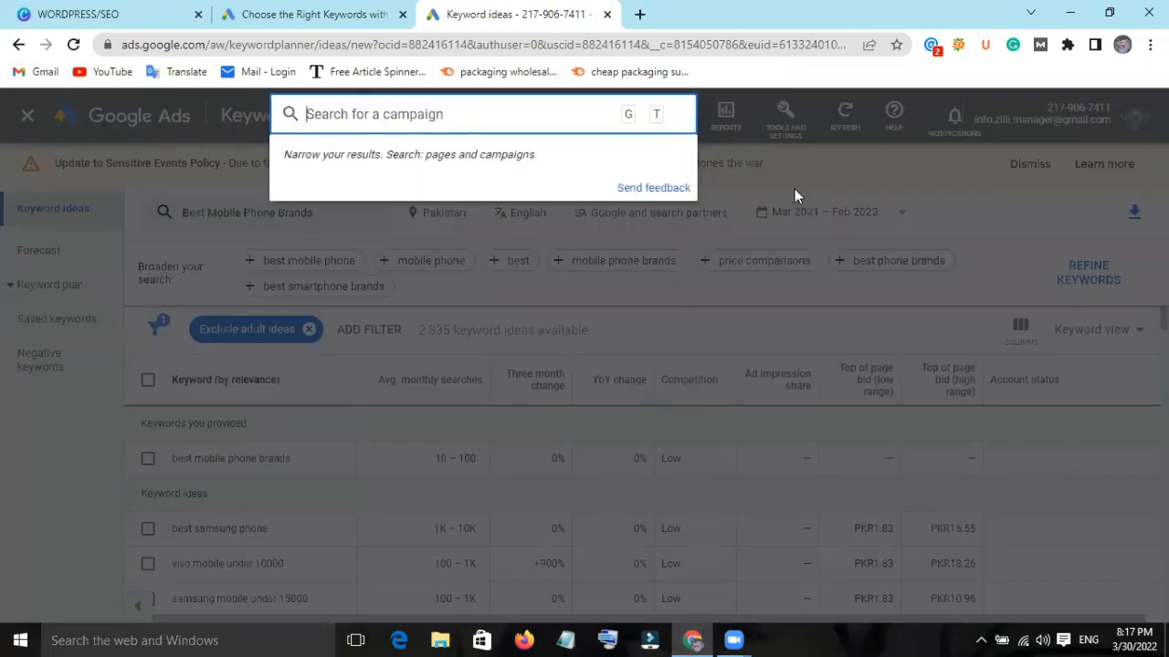
click(785, 185)
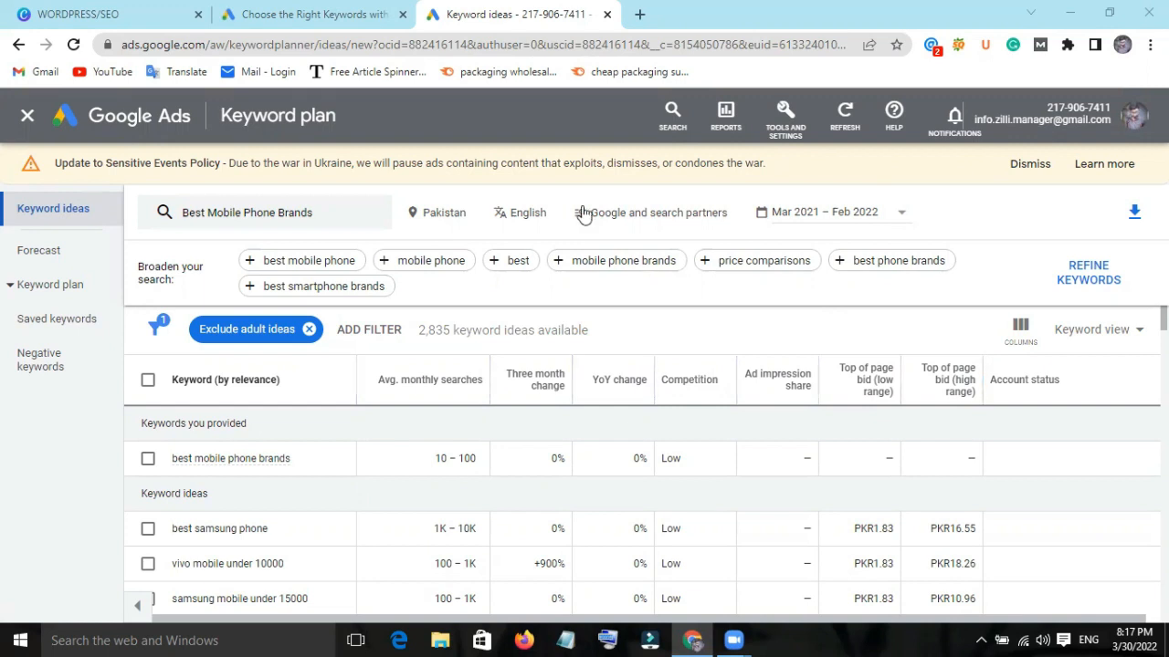
click(688, 219)
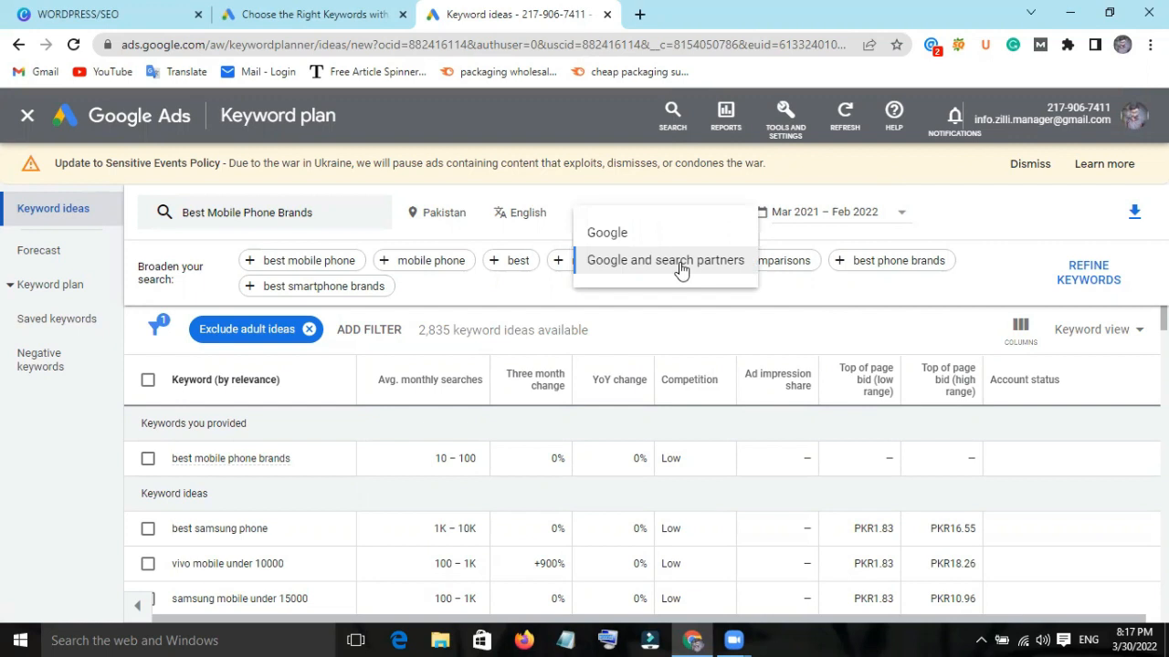
click(816, 282)
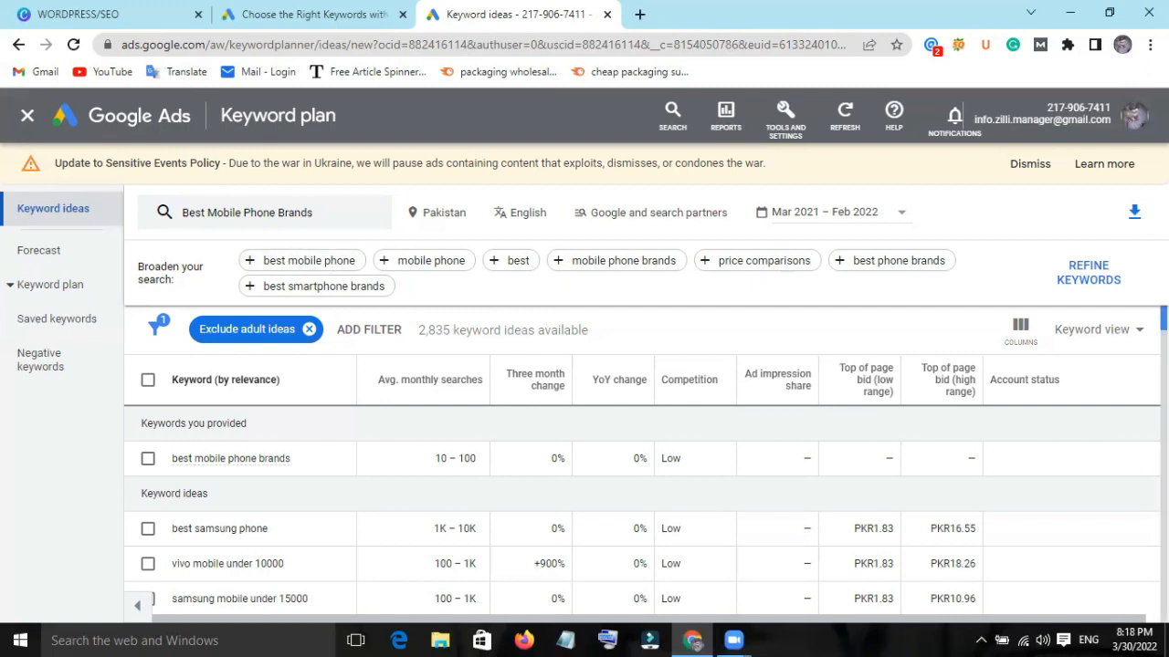
Look over the keyword ideas for "Best Mobile Phone Brands" and their metrics.
click(1095, 278)
scroll(1095, 277, down, 3)
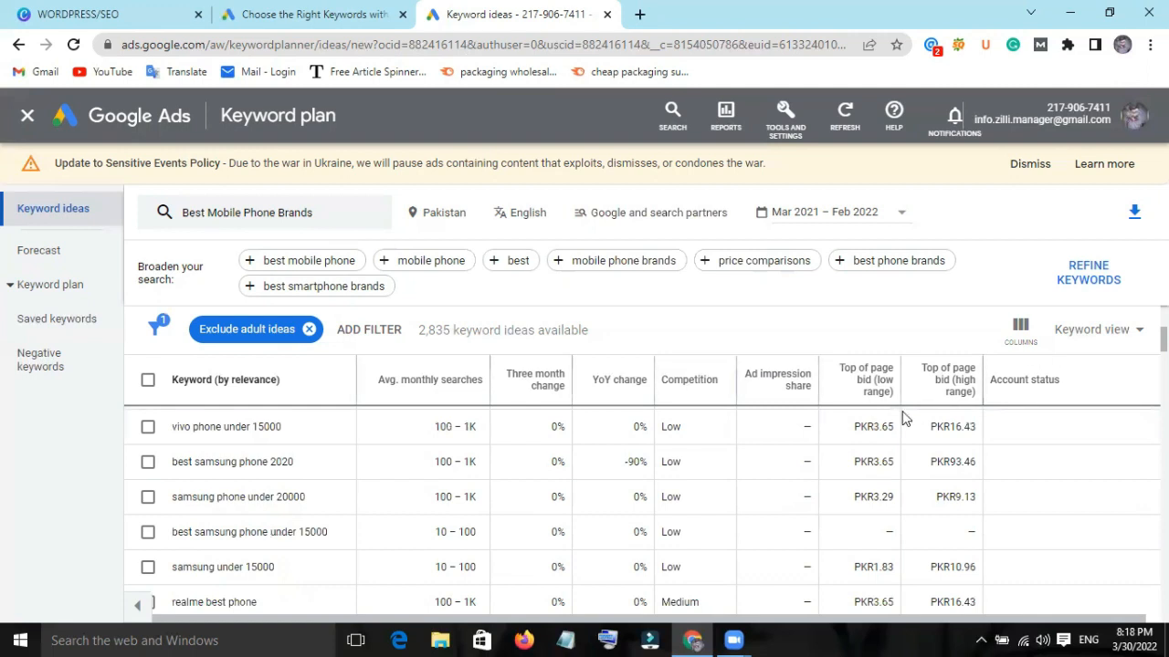
scroll(902, 418, down, 5)
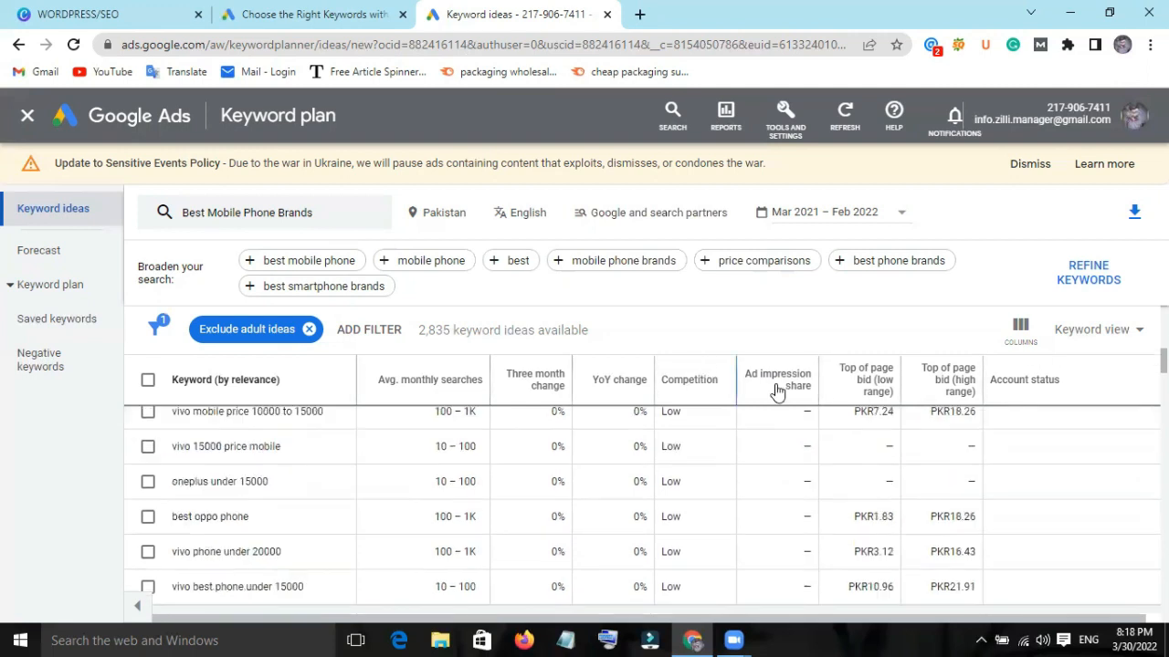
Switch the keyword ideas to Grouped view and check the column options.
click(1105, 338)
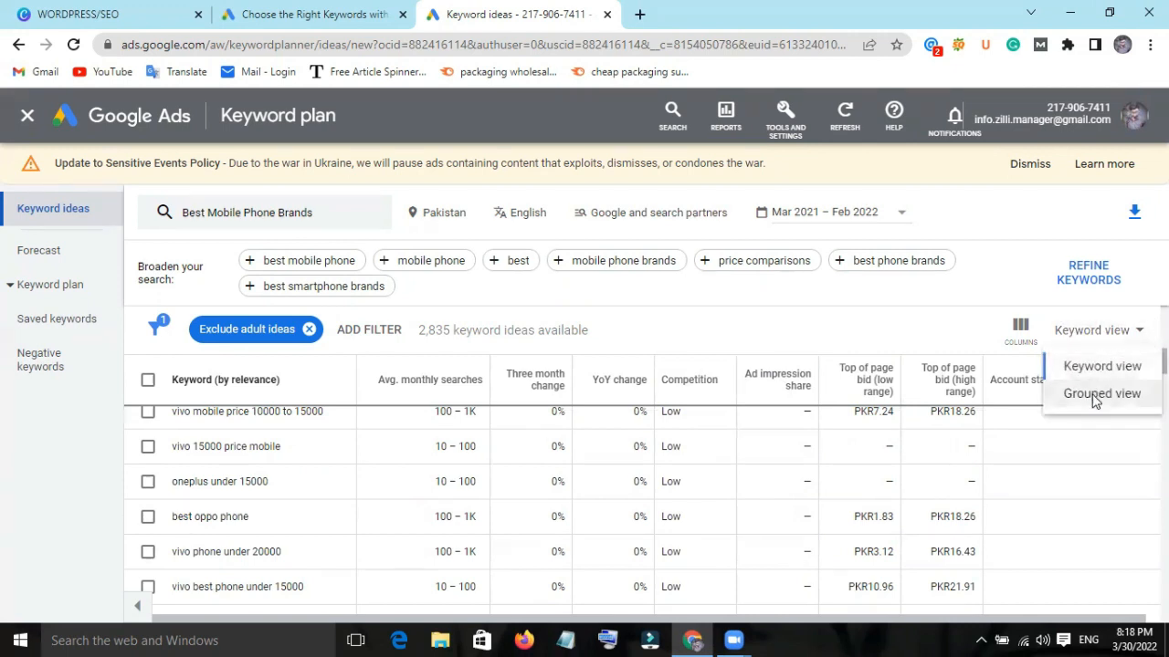
click(1094, 400)
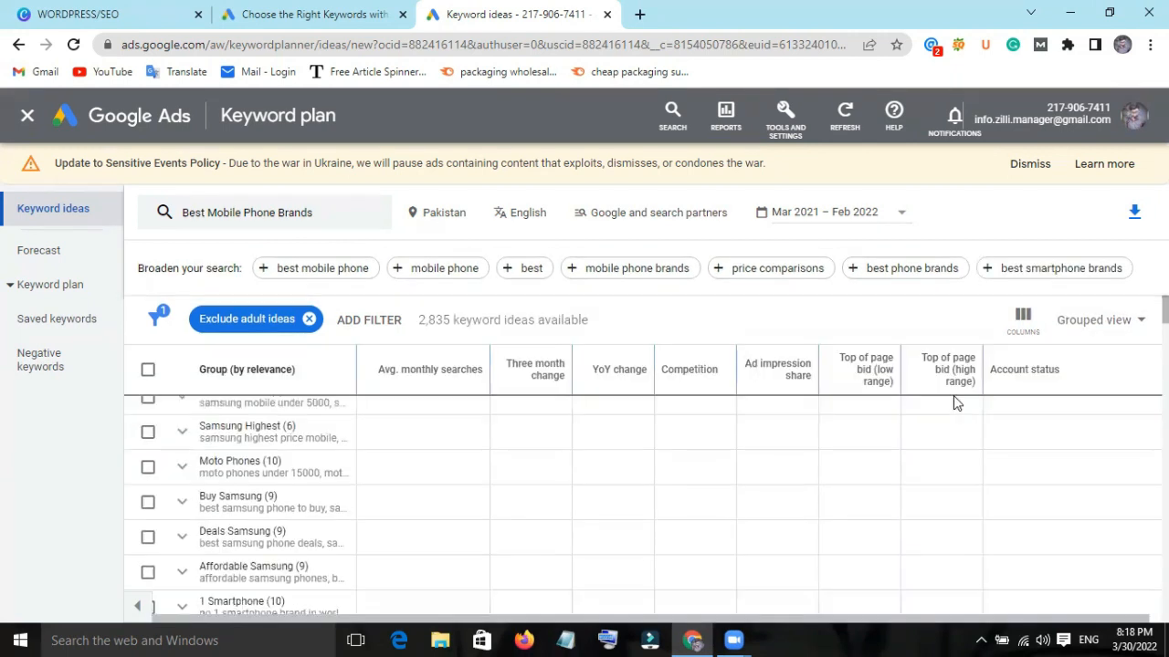
click(1034, 322)
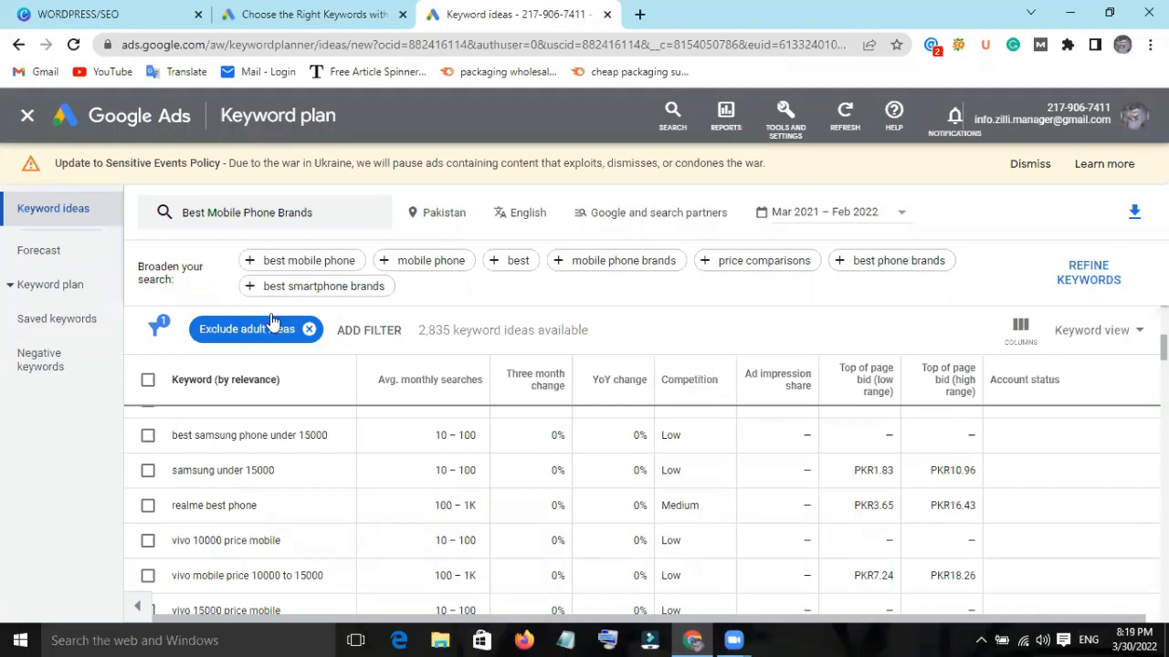
Examine the brand and price-range phone keywords in the ungrouped list, comparing their average monthly searches and competition.
scroll(423, 552, down, 1)
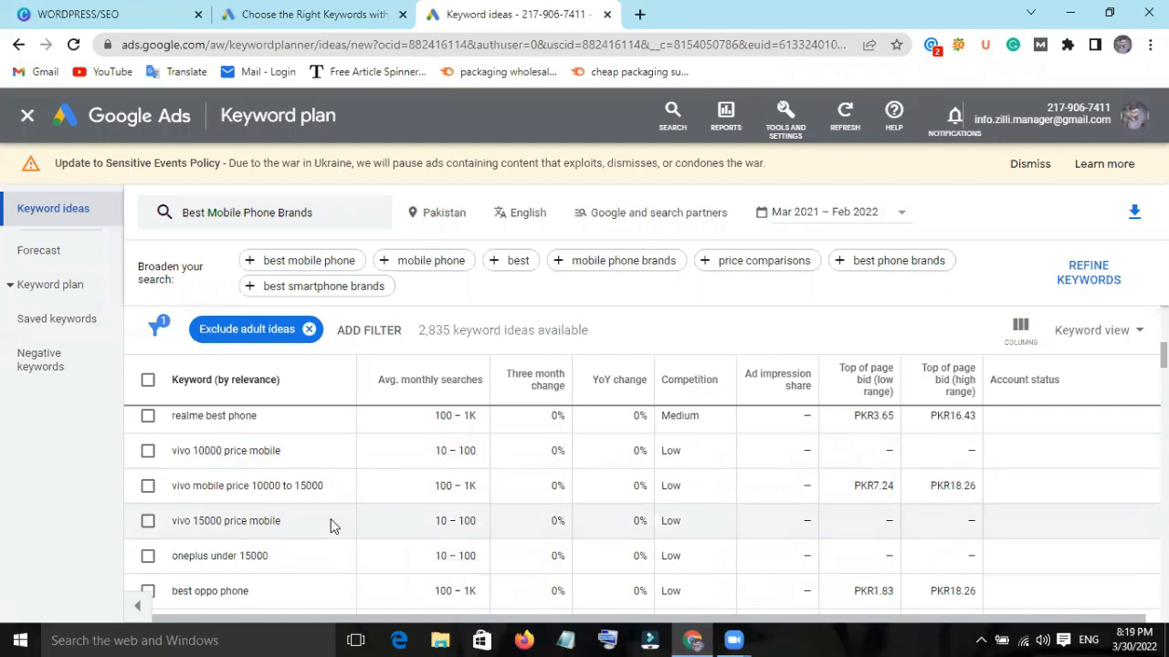
scroll(335, 525, down, 2)
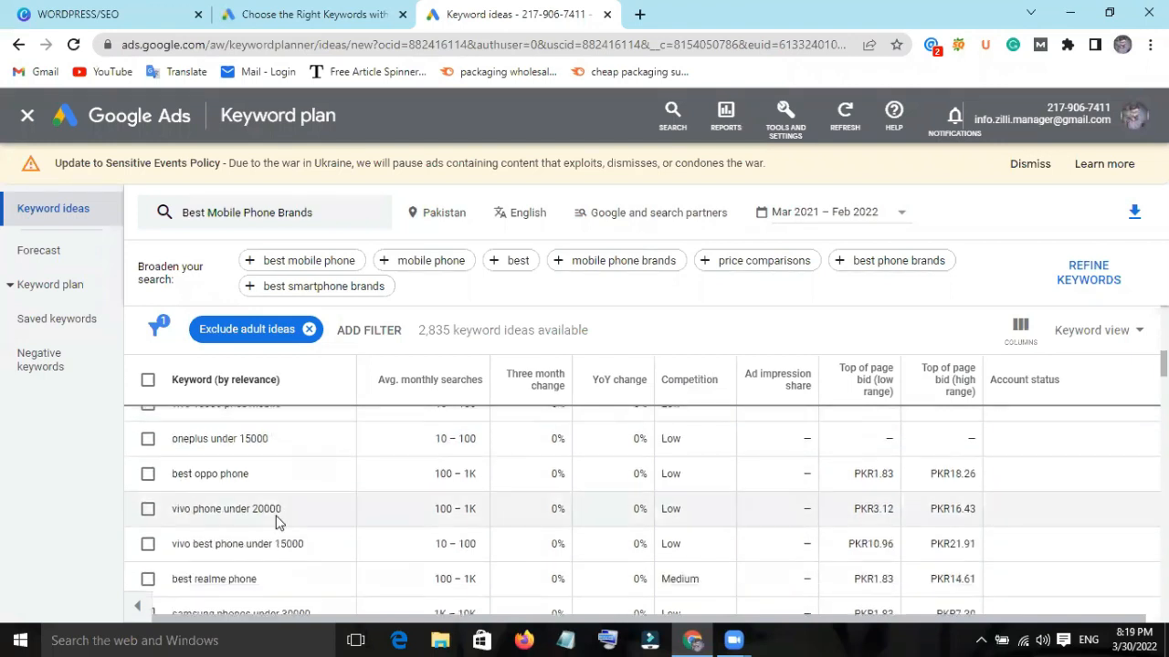
scroll(777, 481, up, 5)
scroll(777, 481, up, 5)
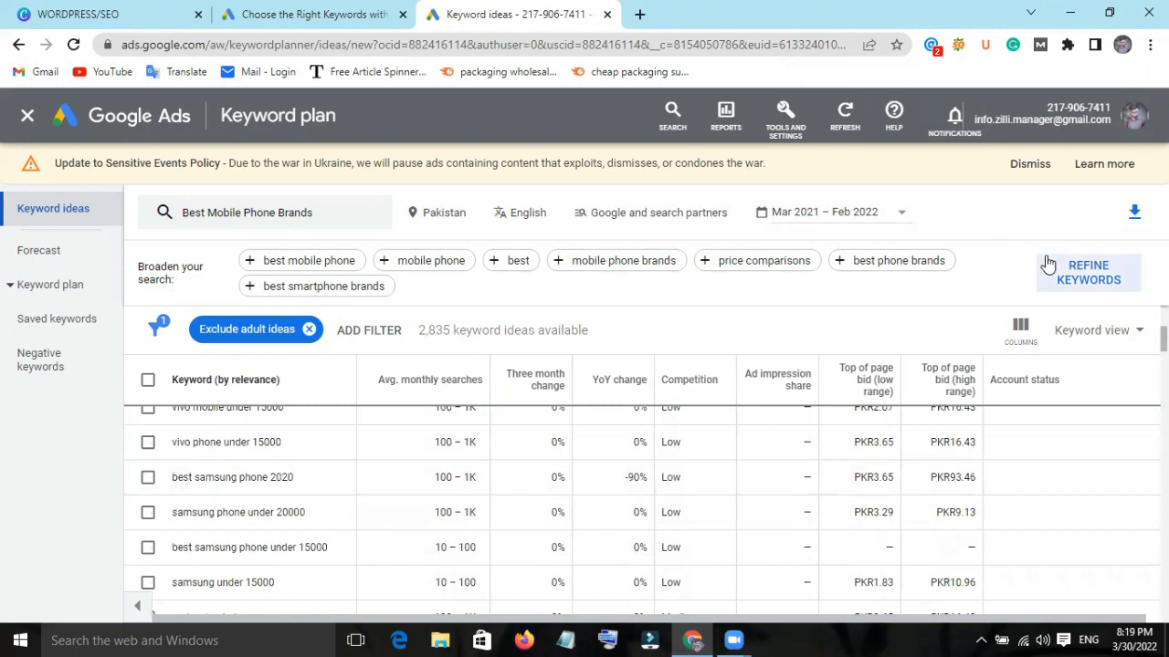
Export the "Best Mobile Phone Brands" keyword ideas to Google Sheets, saving the file in My Drive under its default name.
click(1137, 217)
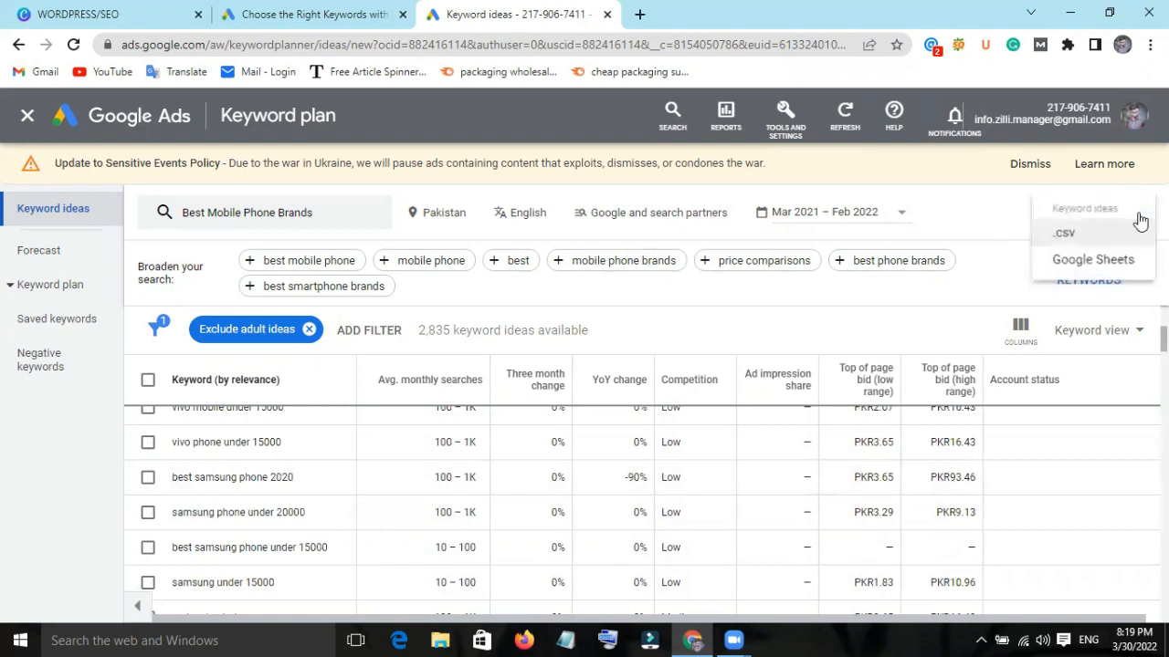
click(1092, 262)
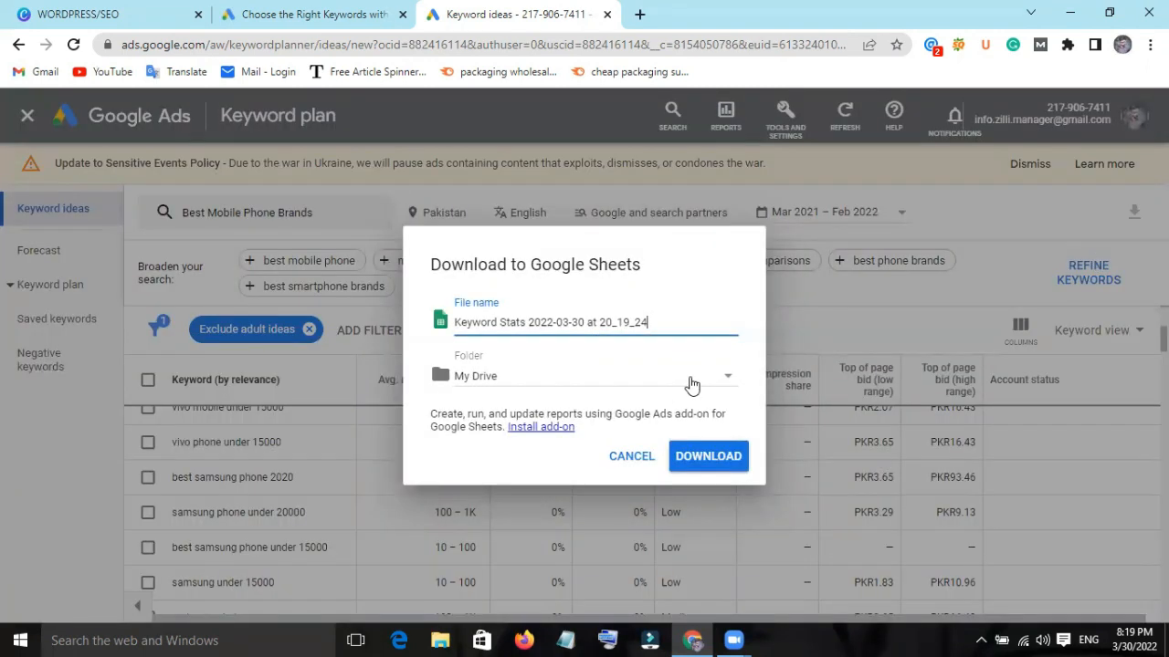
click(691, 385)
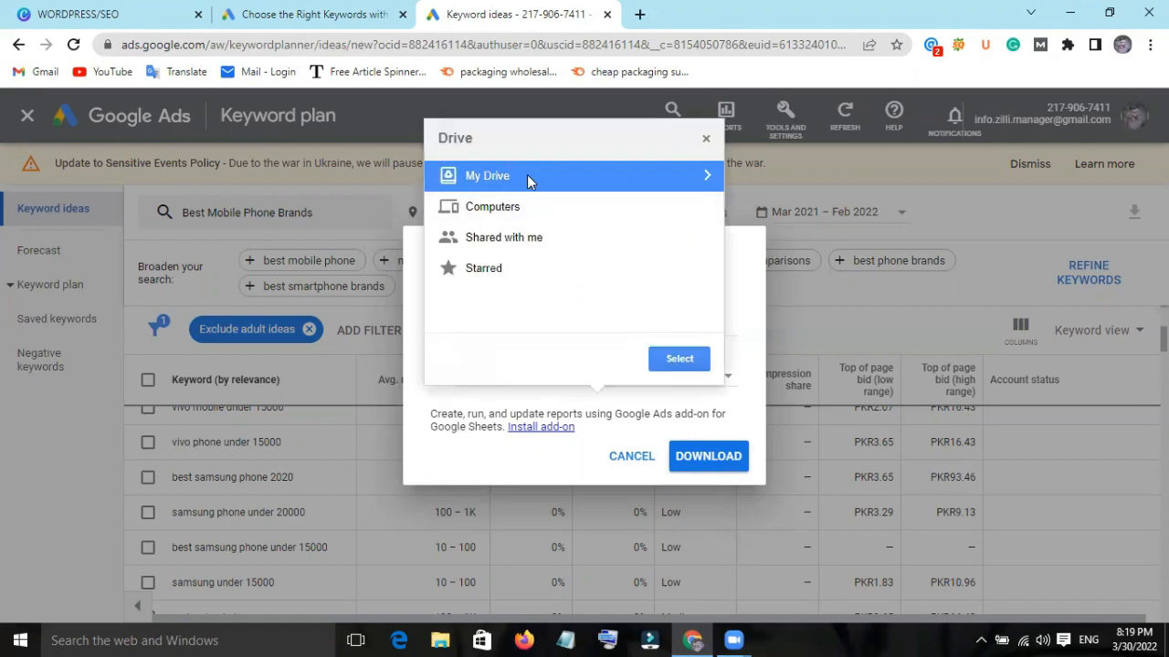
click(529, 176)
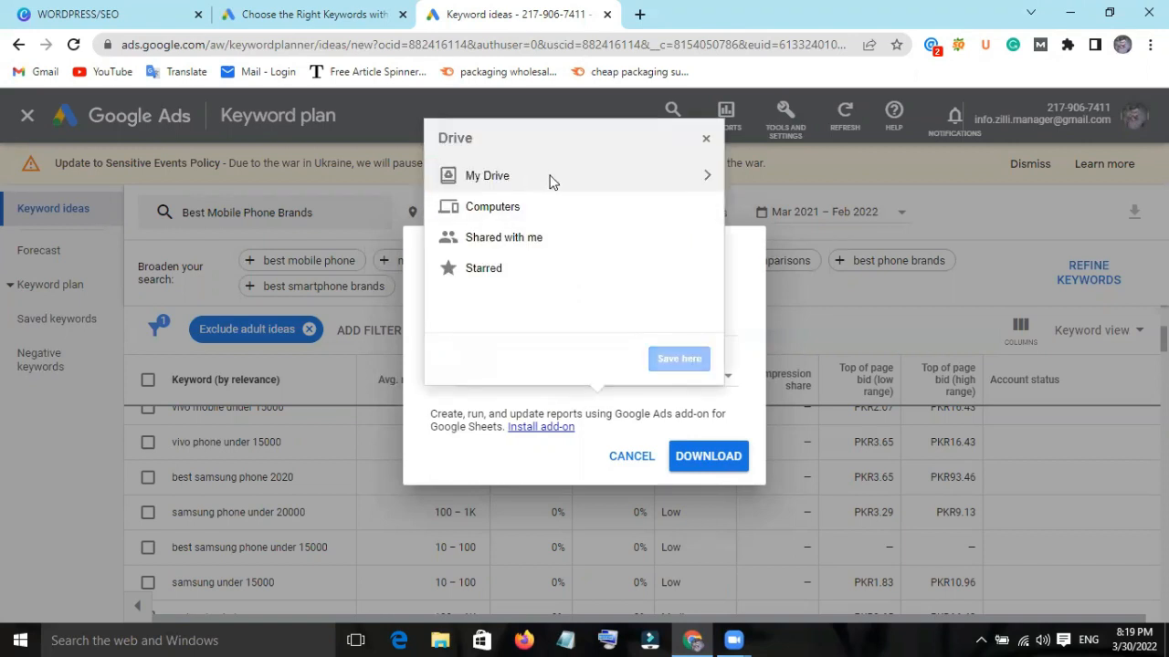
click(511, 183)
double_click(511, 180)
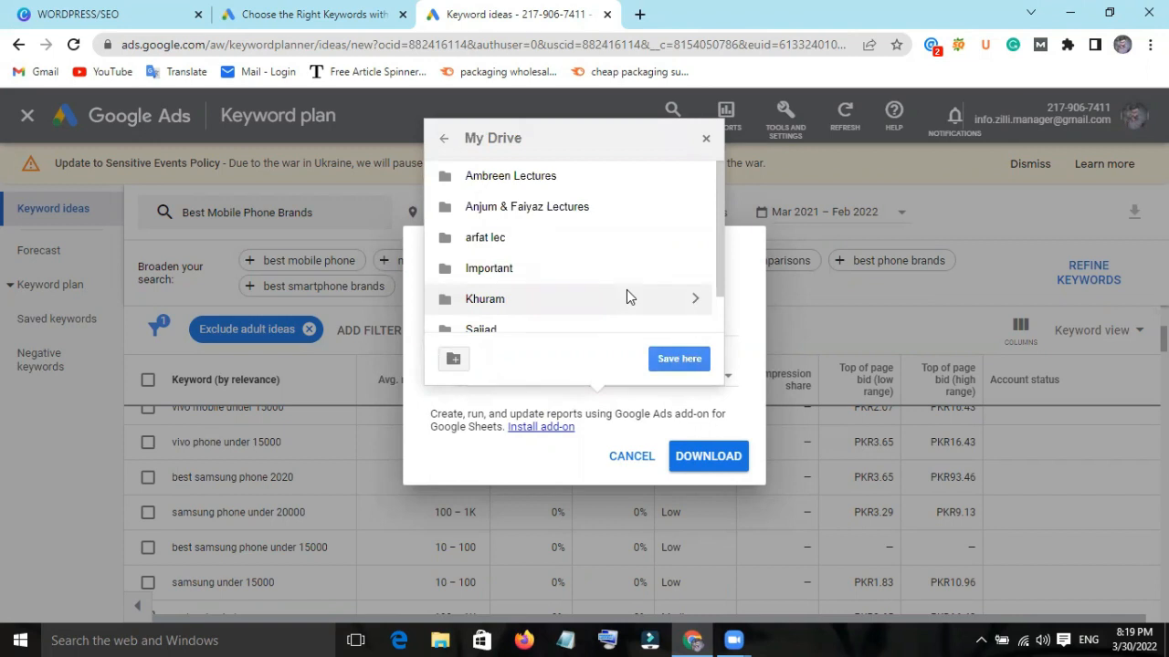
click(679, 358)
click(703, 459)
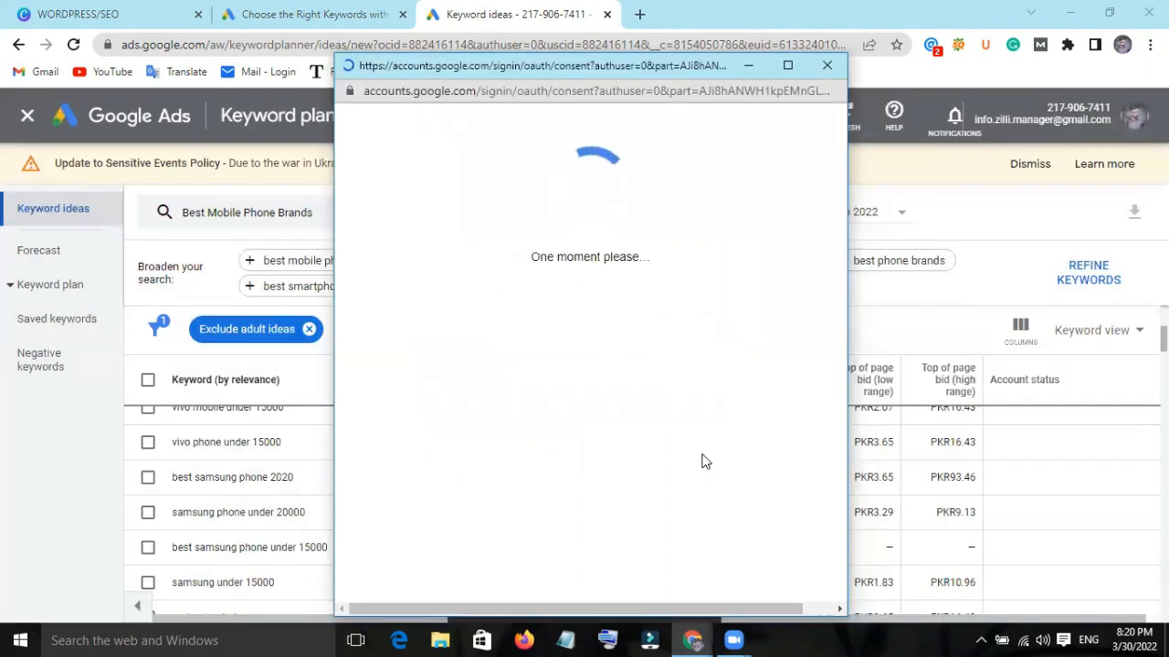
Replace the searched keyword with "Best Mobile Phone Brands of 2020" and get its keyword ideas.
click(344, 215)
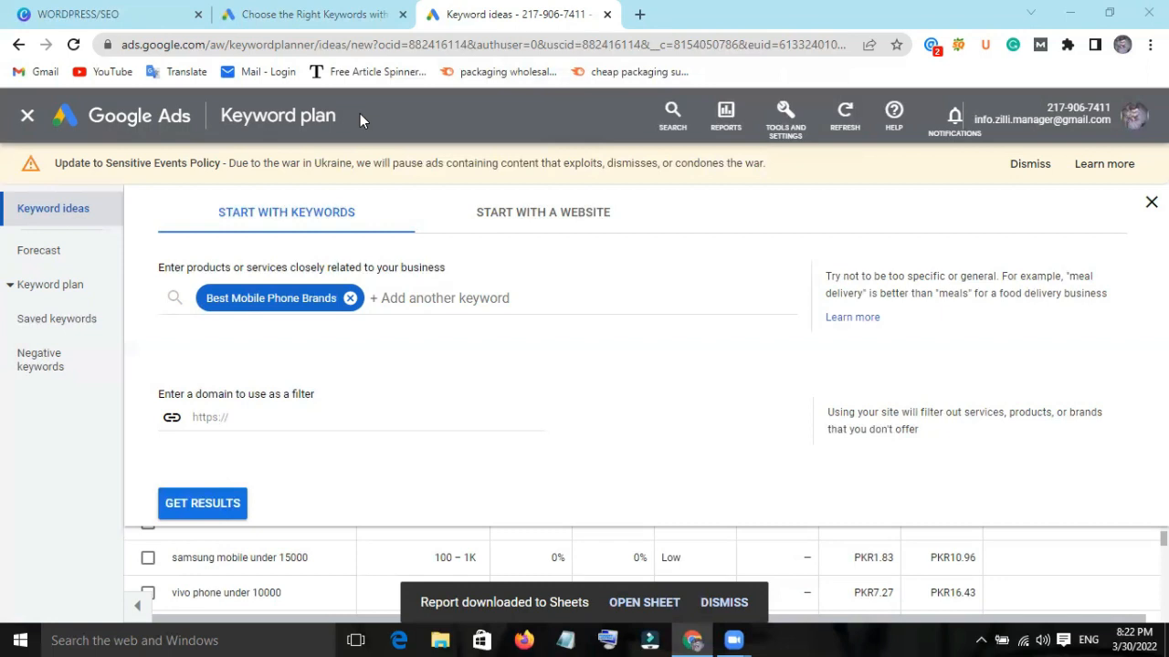
click(350, 298)
text(Best Mobile Phone Brands of 2020)
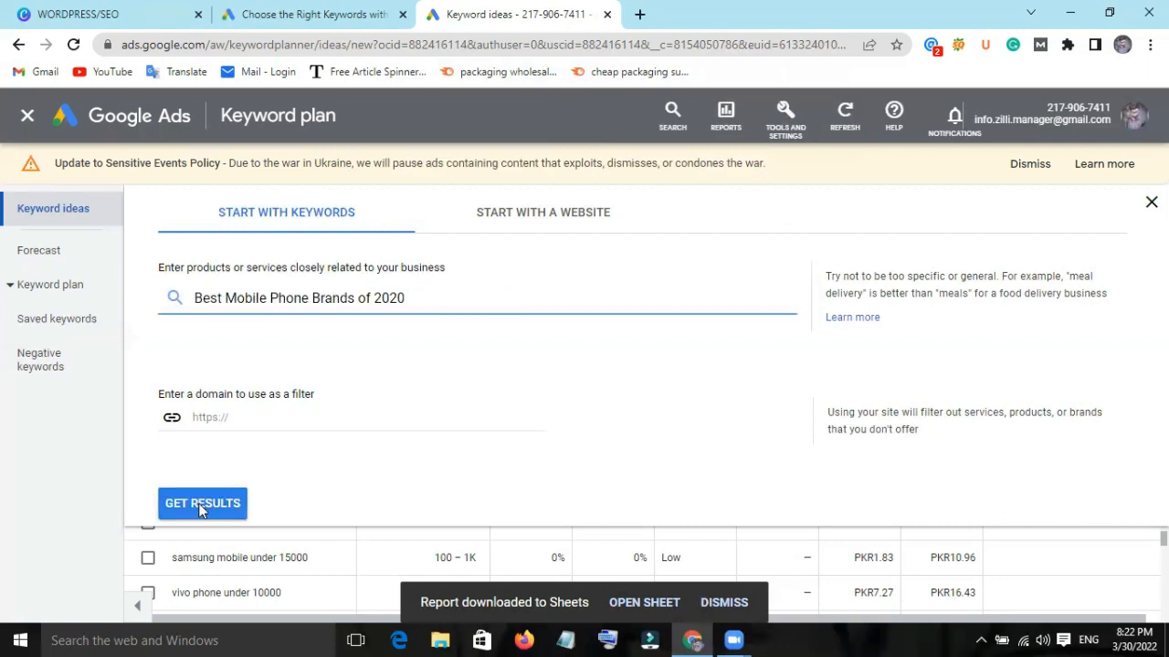
click(200, 504)
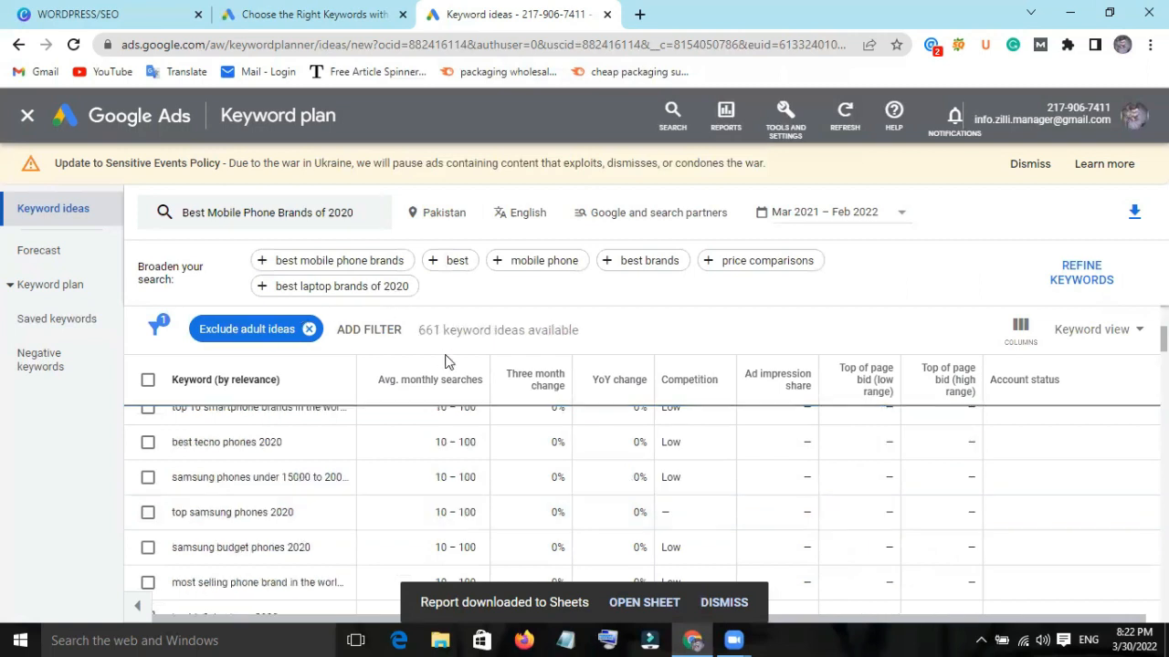
Look through the 2020 phone brand keyword ideas and export them to Google Sheets.
mouse_move(449, 444)
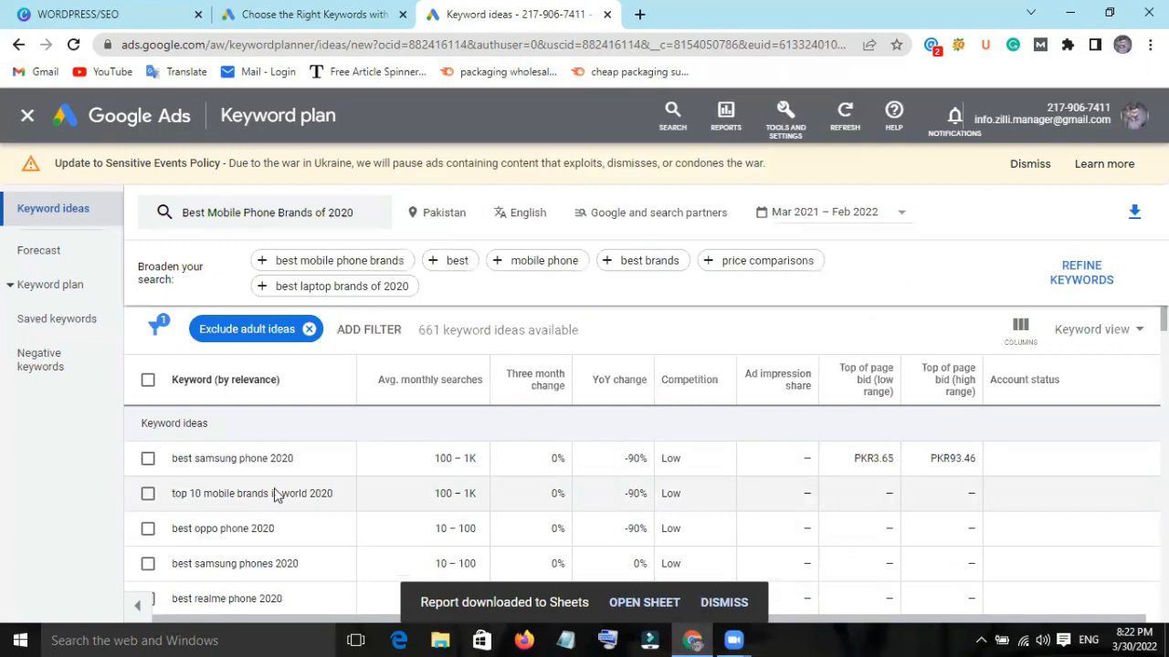
scroll(411, 512, down, 5)
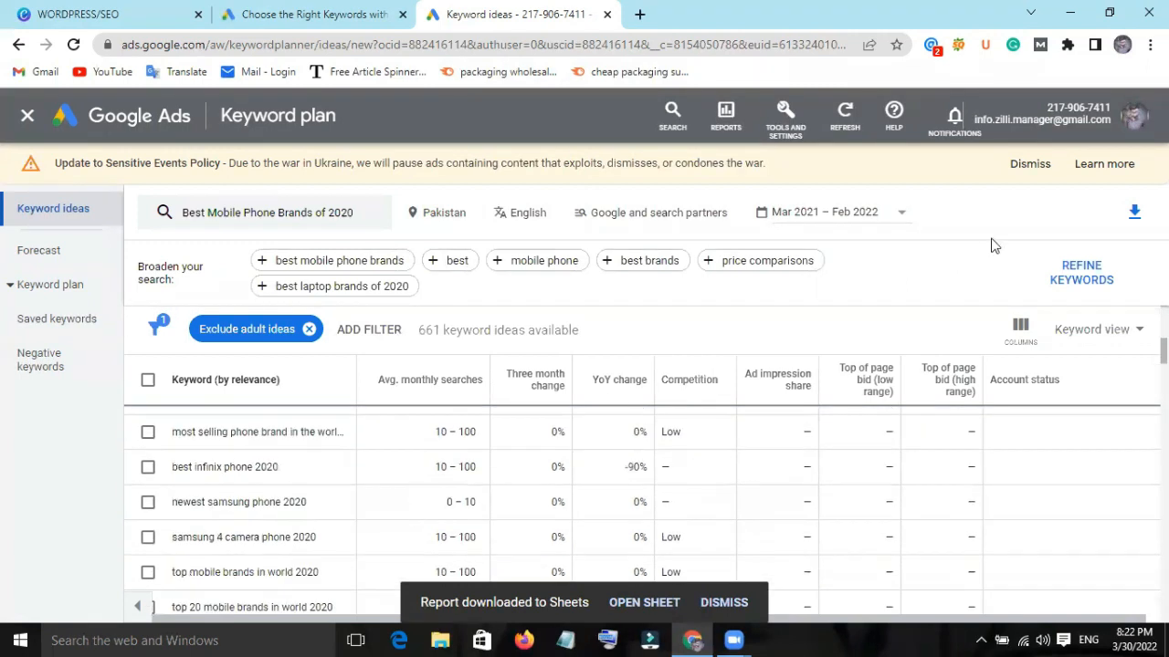
click(1135, 210)
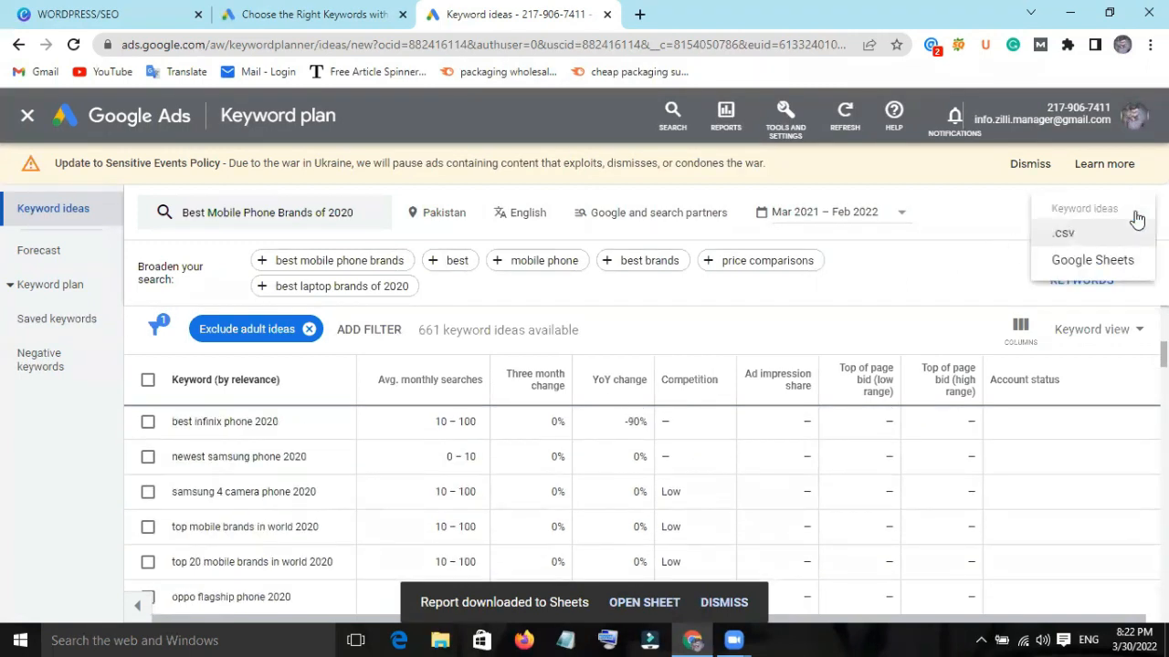
click(1096, 258)
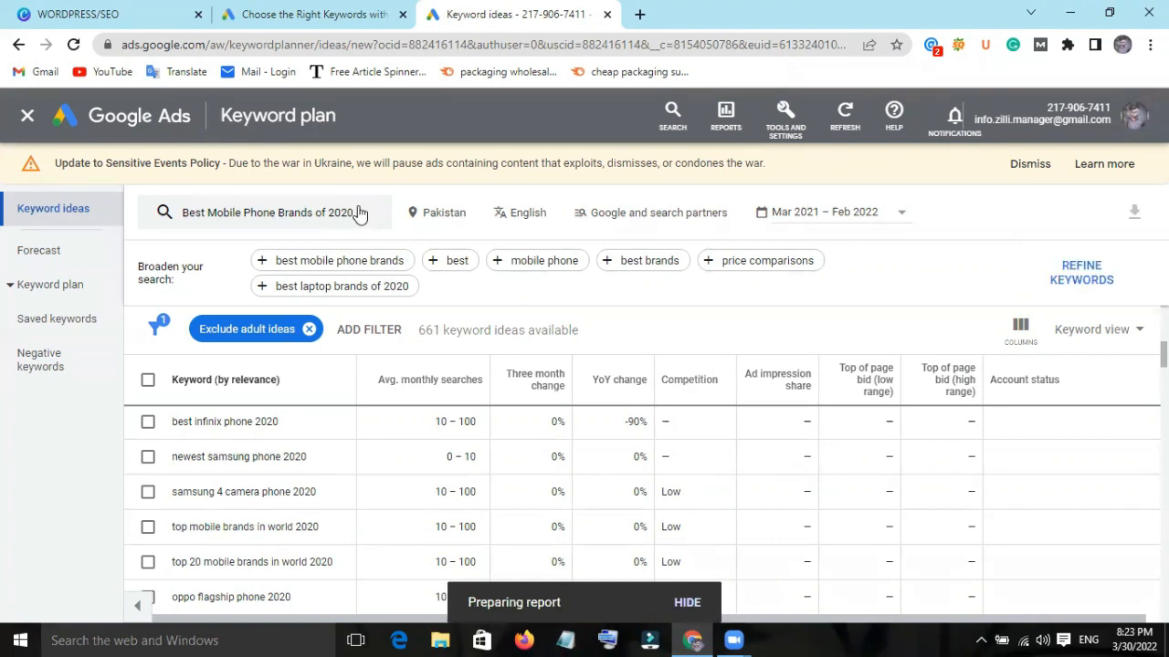
Replace the searched keyword with "Best Mobile Phone Brands in Pakistan" and get its keyword ideas.
click(358, 211)
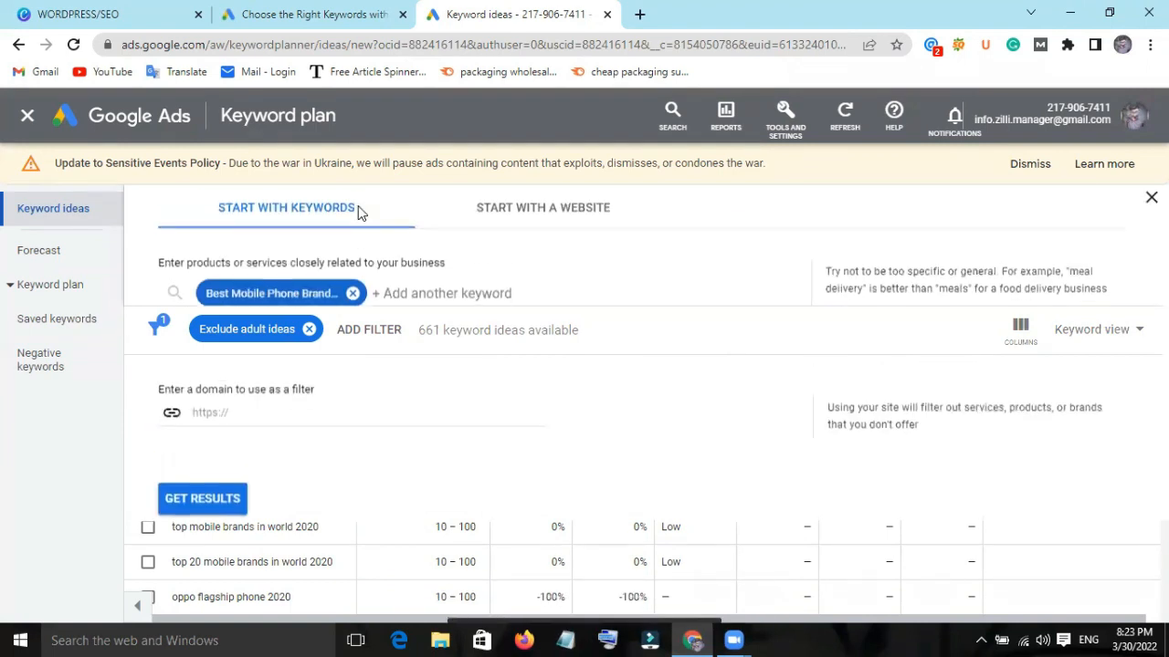
click(353, 299)
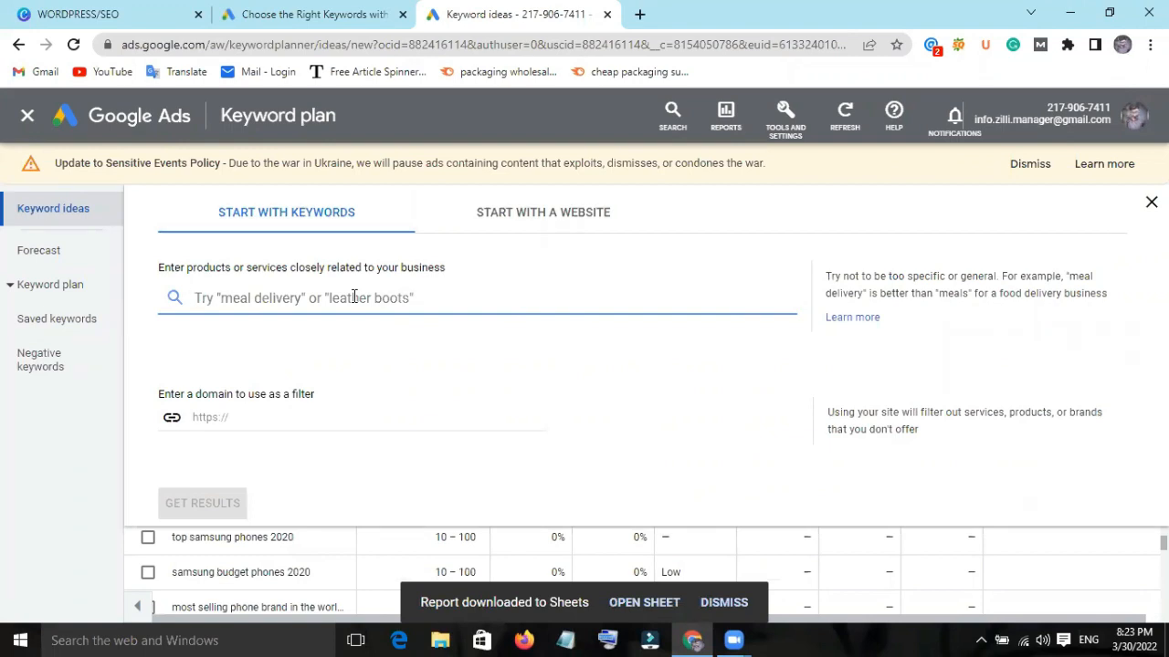
text(Best)
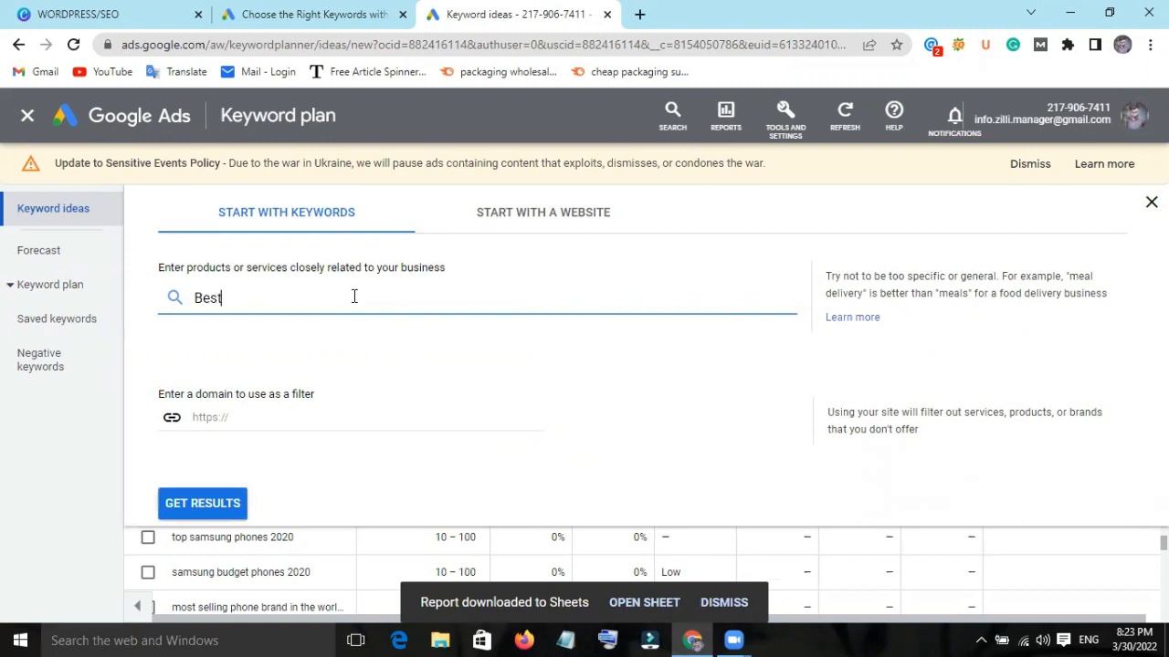
text( Mobile Phon)
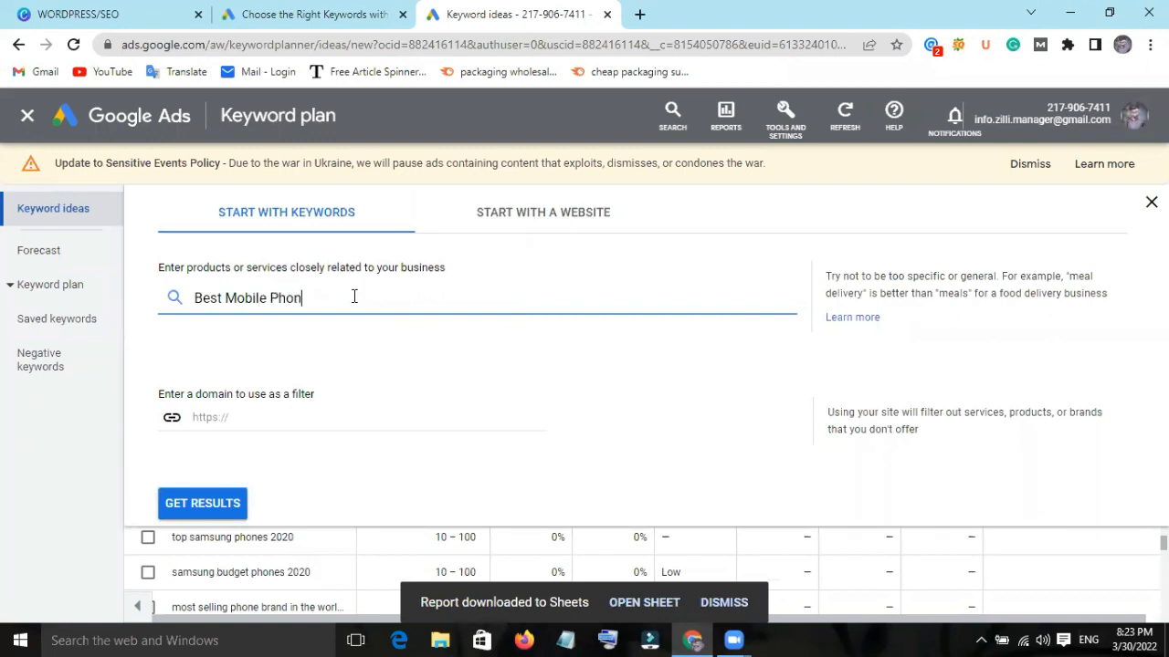
text(e Brands In Pakistan)
key(Return)
click(188, 501)
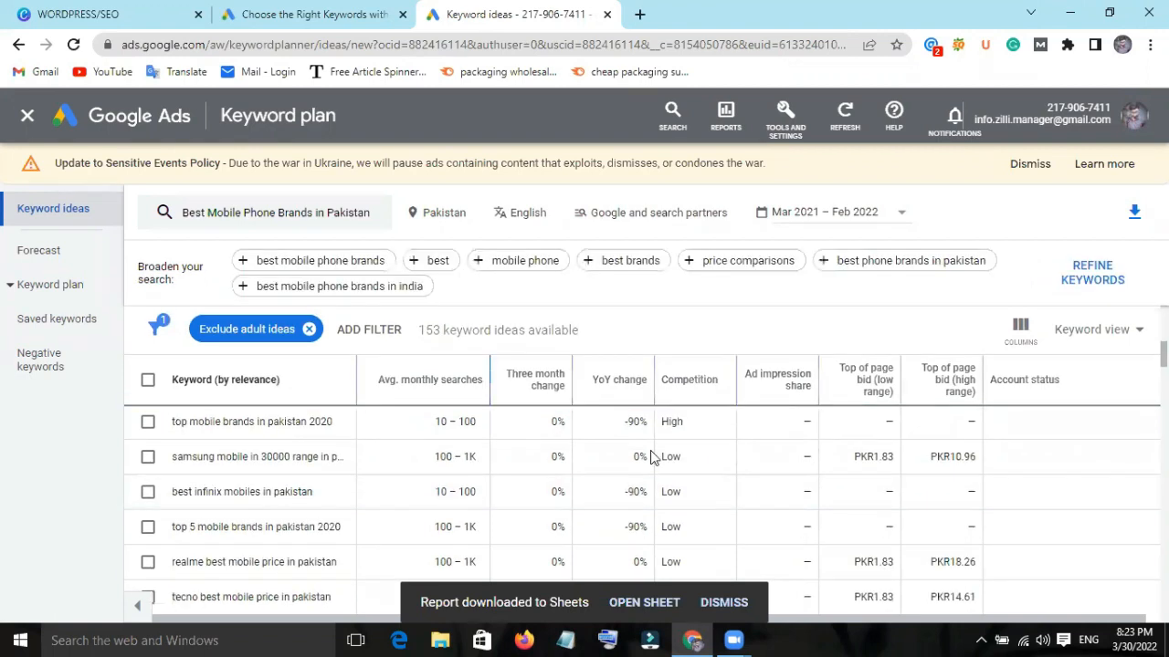
Start a Google Sheets export of the Pakistan keyword ideas and browse into My Drive for the destination folder.
click(1134, 216)
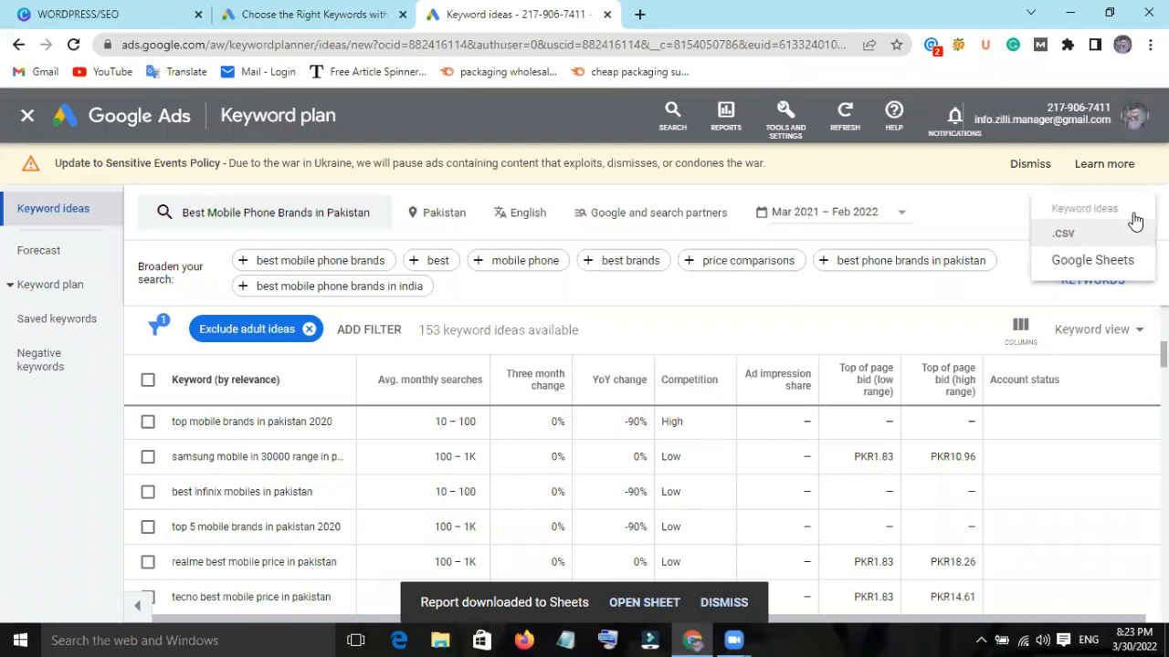
click(1093, 260)
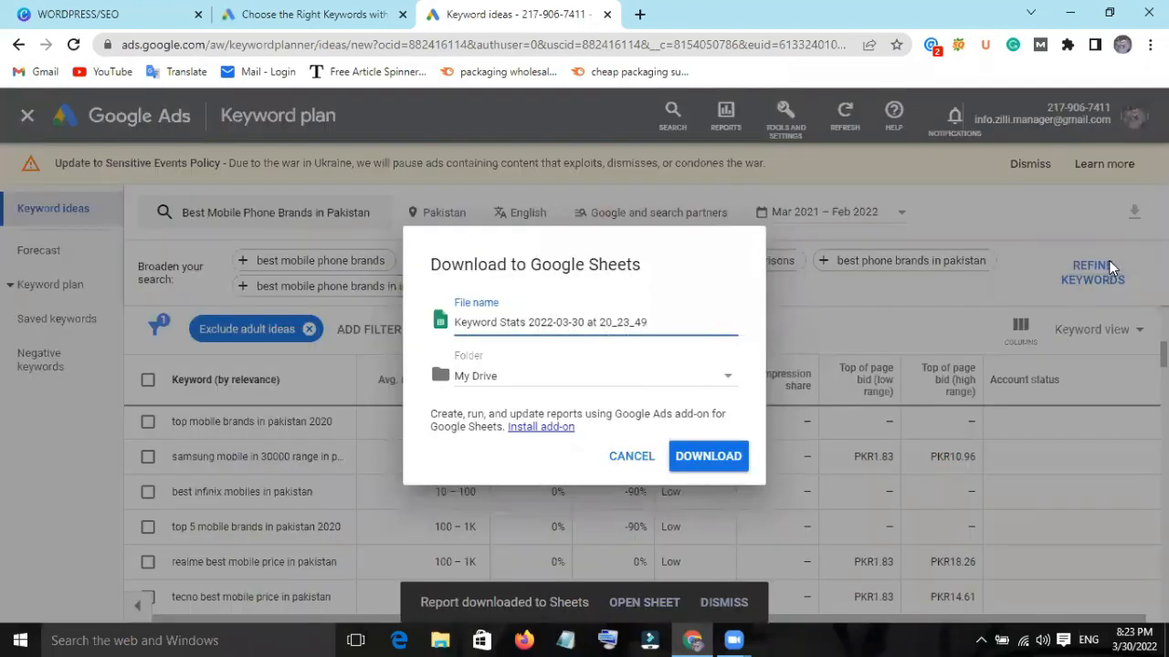
double_click(708, 321)
click(708, 321)
click(701, 384)
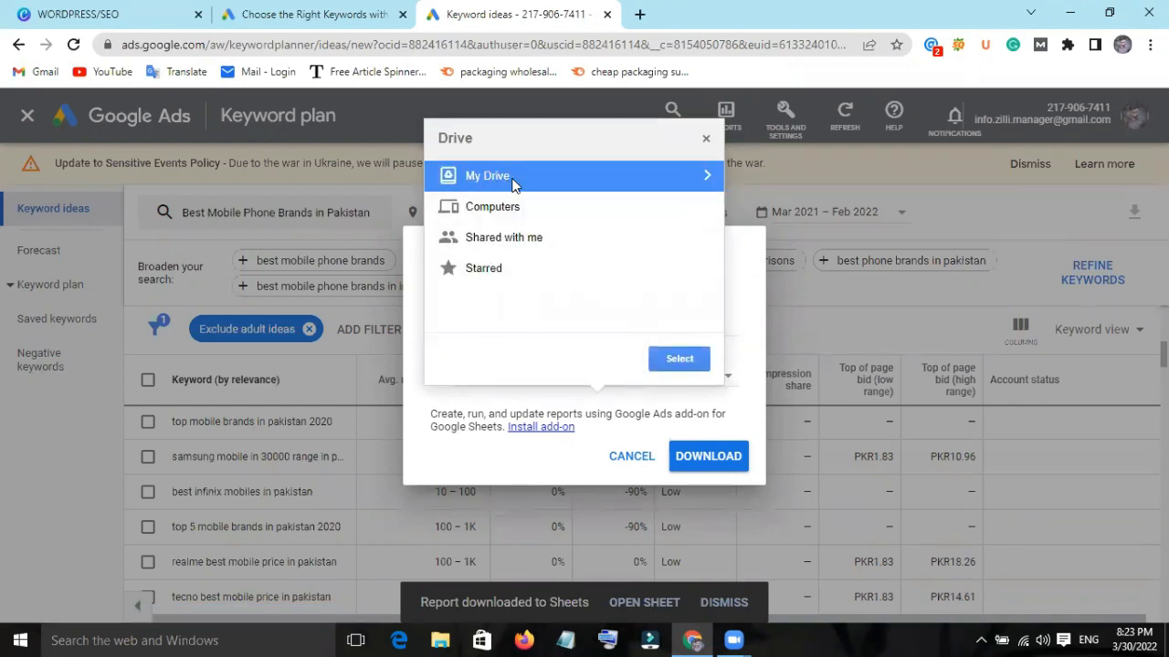
click(513, 180)
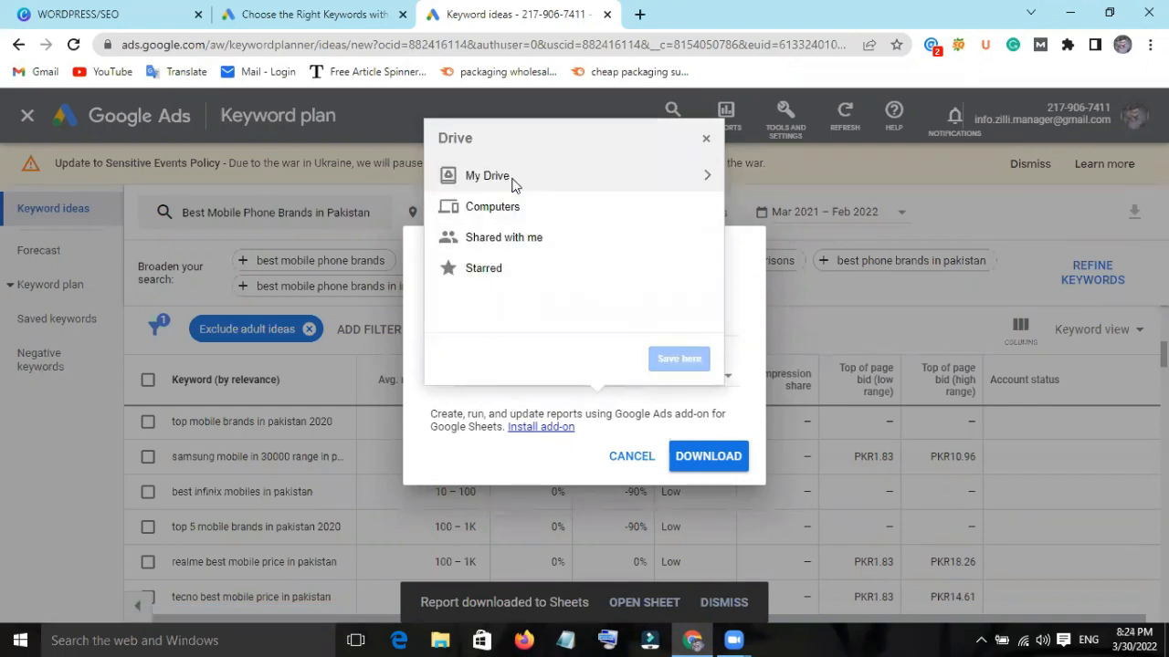
click(708, 180)
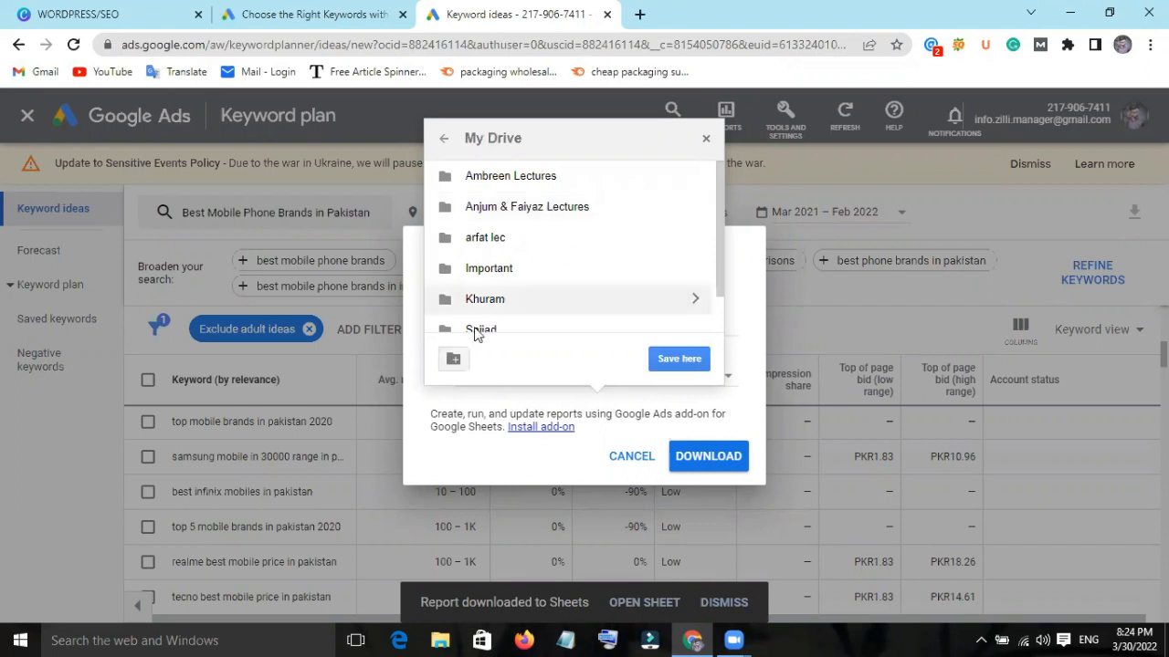
Create a new folder named "Mobile Phone Brands" in My Drive and choose it as the save location.
click(454, 361)
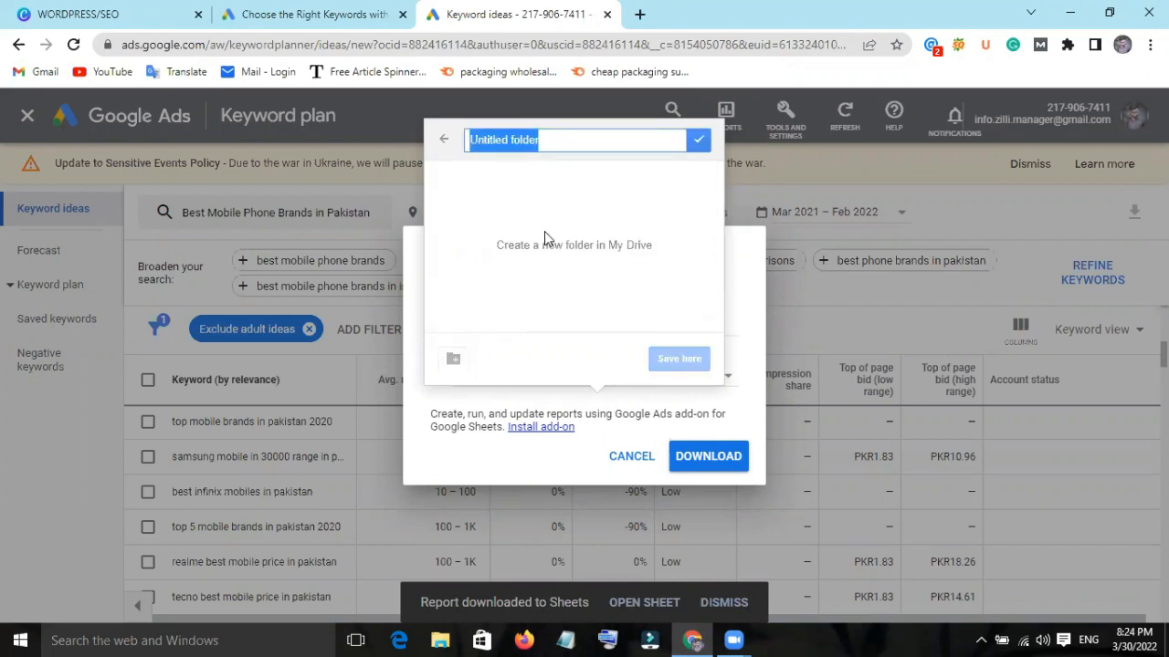
key(BackSpace)
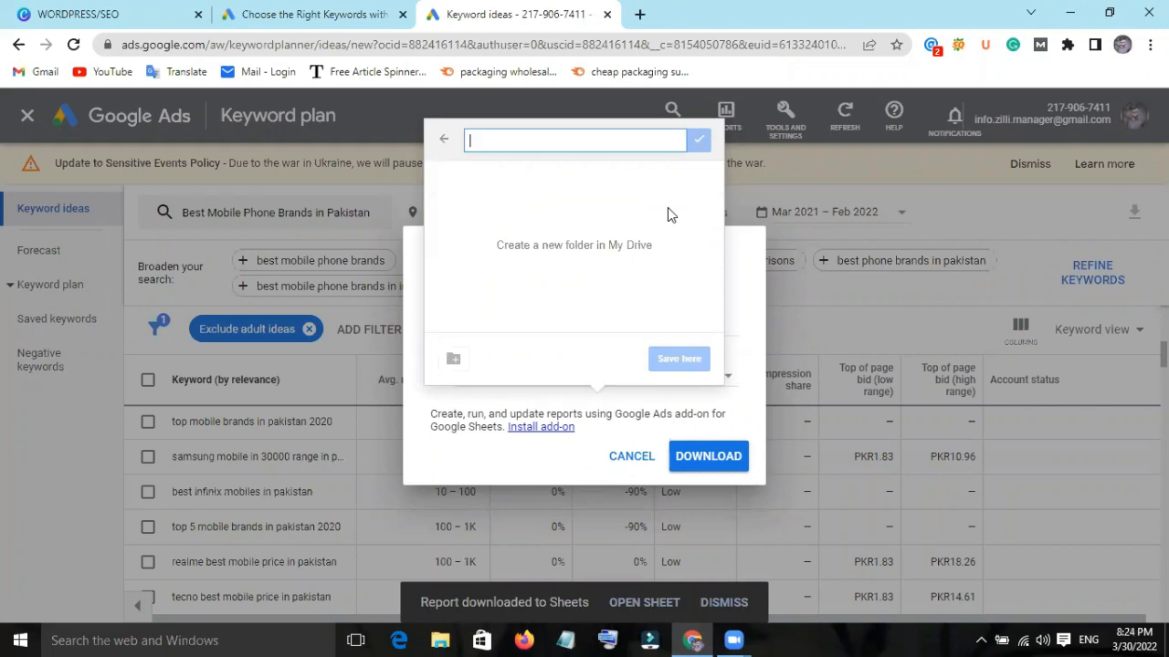
text(Mobi)
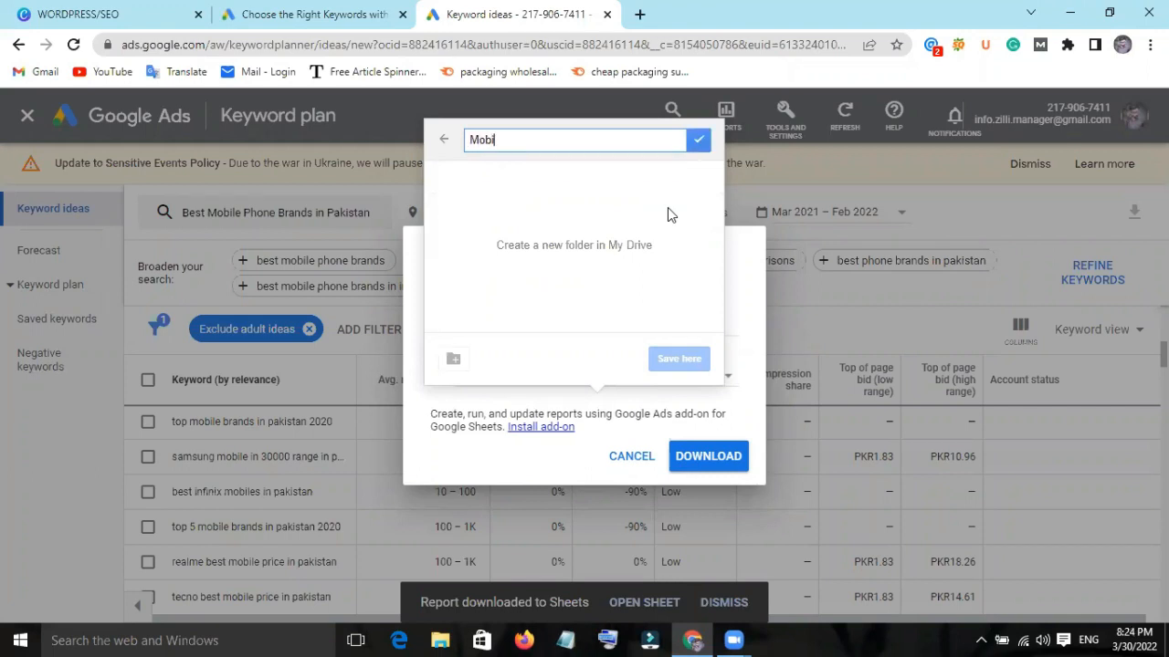
text(le Phone Brands)
click(699, 139)
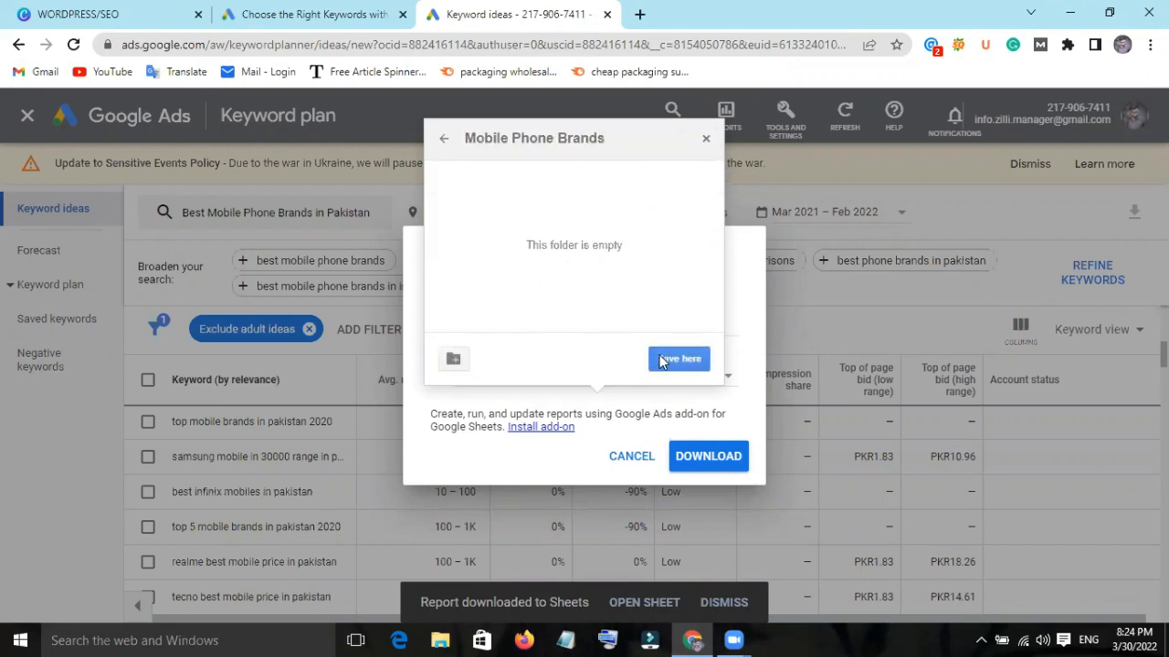
click(678, 359)
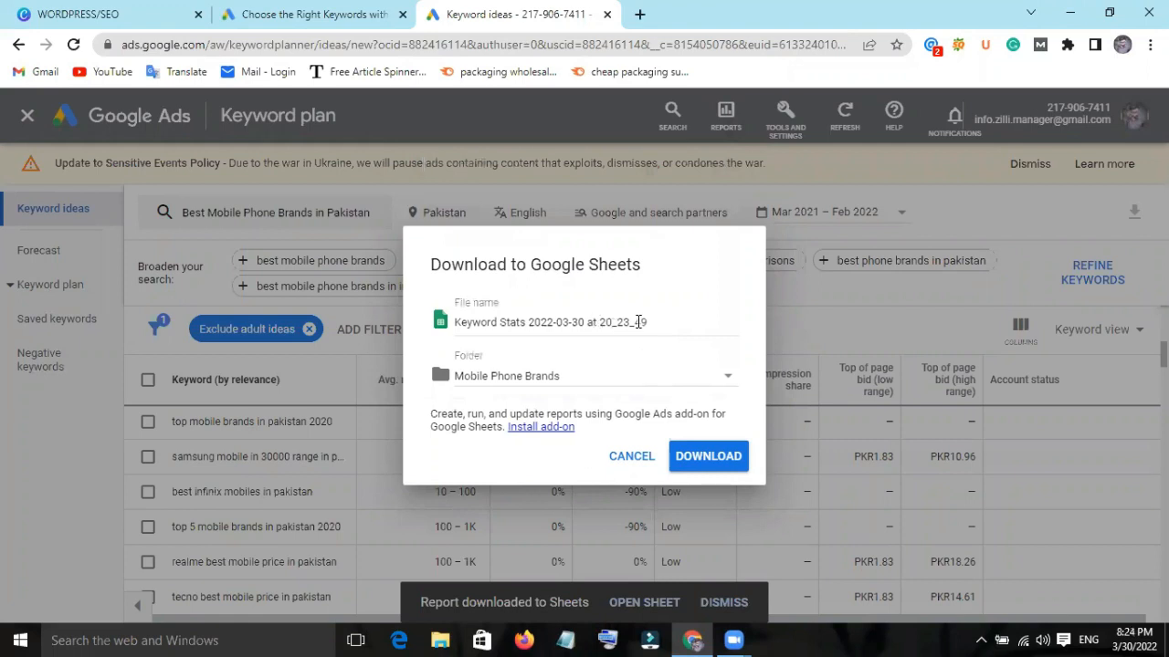
Name the export file "Best Mobile Phone Brands in Pakistan" and download it to Google Sheets.
click(637, 322)
key(ctrl+a)
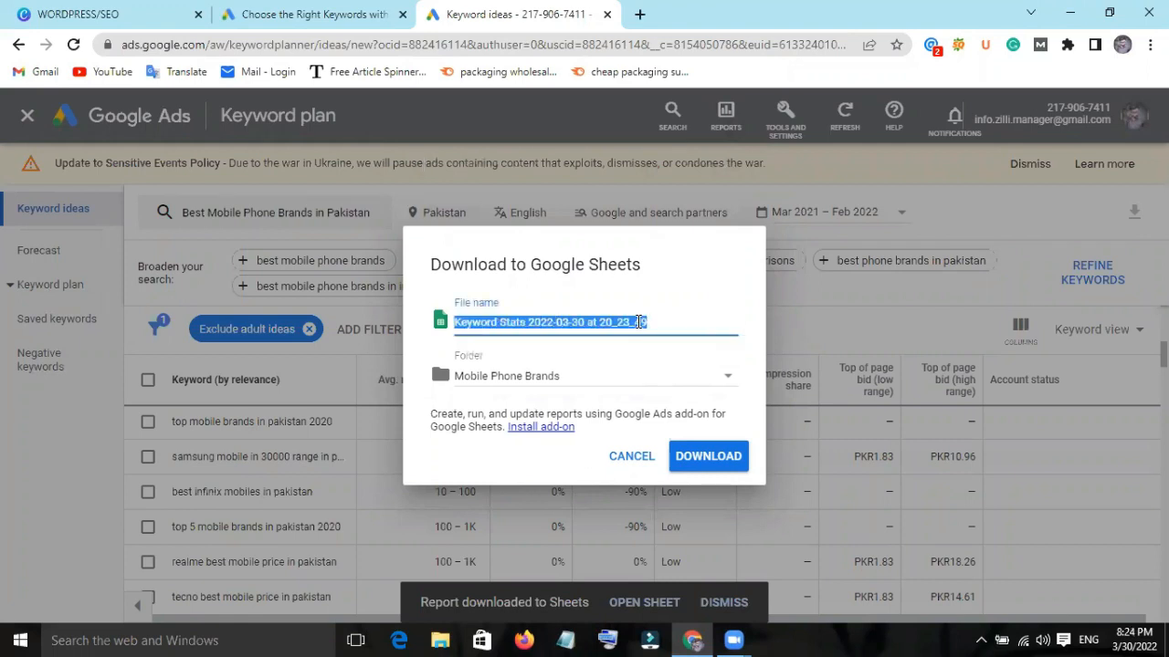
key(BackSpace)
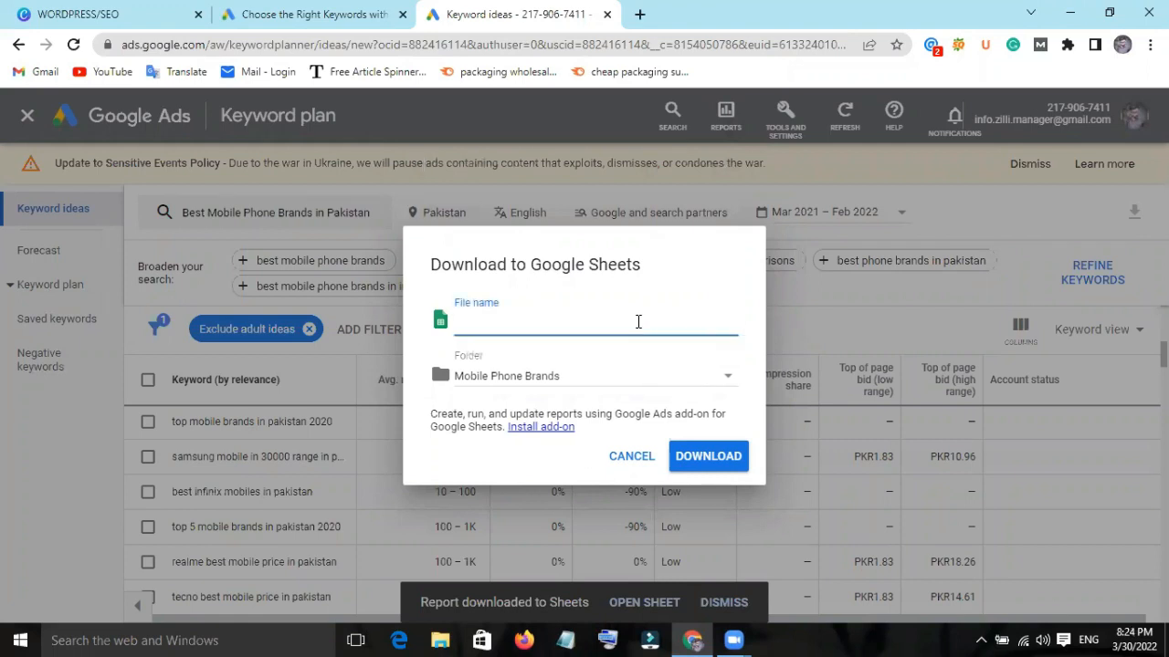
text(Best )
text(Mpobilr)
key(BackSpace)
key(BackSpace)
key(BackSpace)
key(BackSpace)
key(BackSpace)
key(BackSpace)
key(BackSpace)
text(obile Phone Brands in Pakistan)
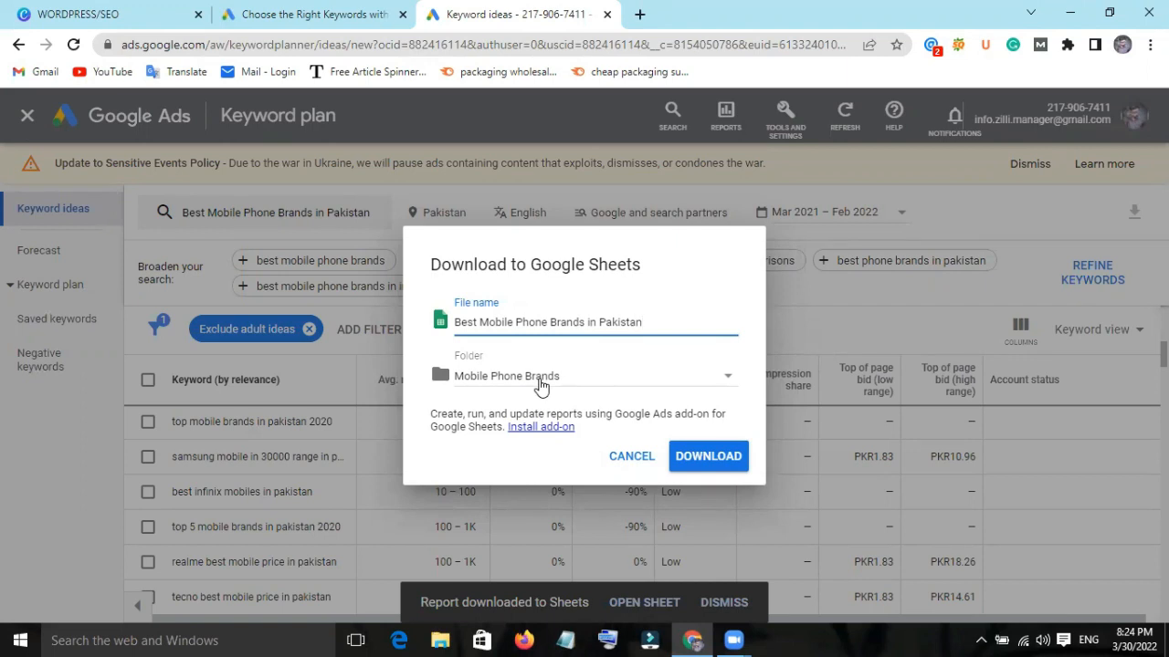
click(722, 461)
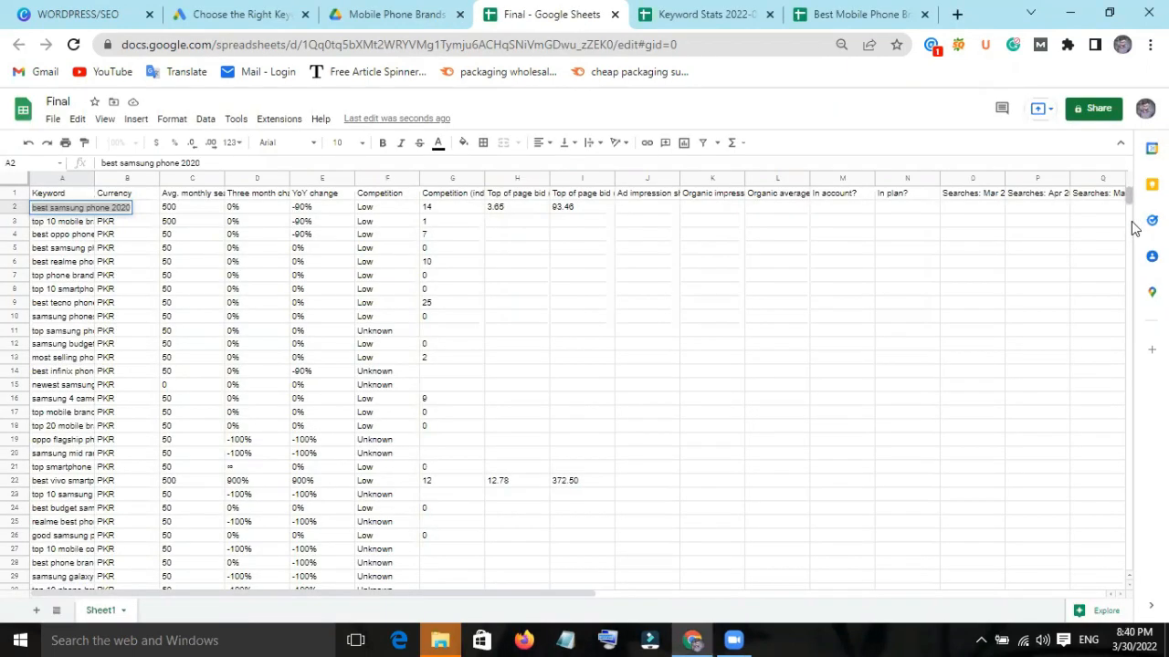
Copy all Best Mobile Phone Brands in Pakistan keyword rows without their headings and try to paste them at cell A663 of the Final spreadsheet.
drag(1136, 224, 1129, 439)
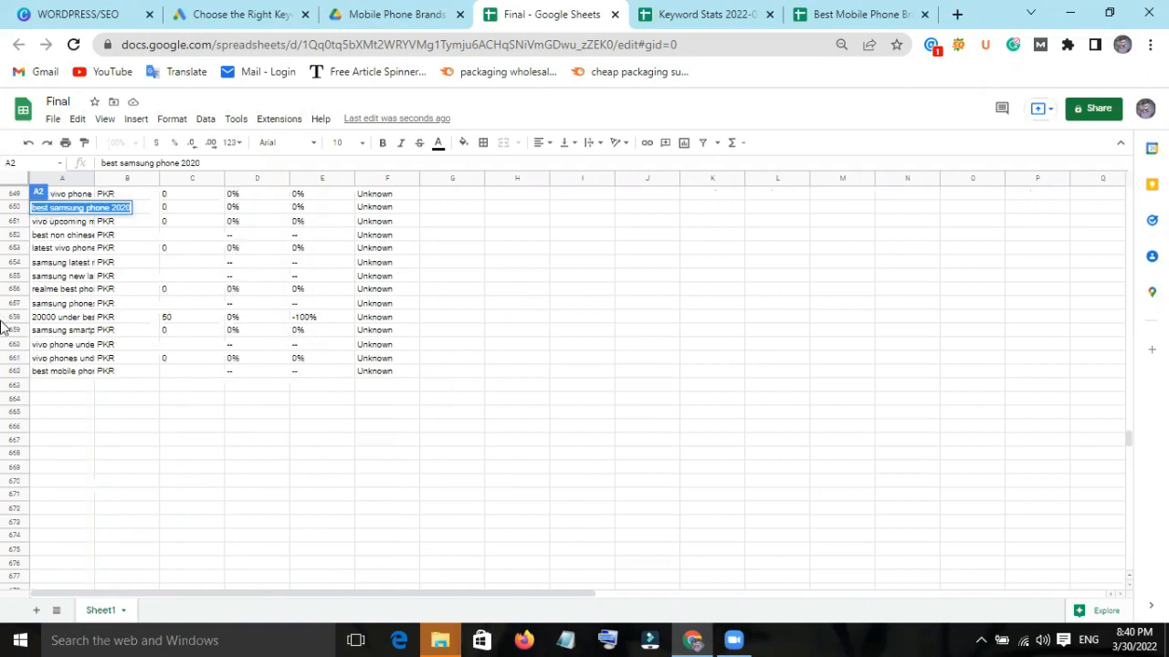
click(48, 387)
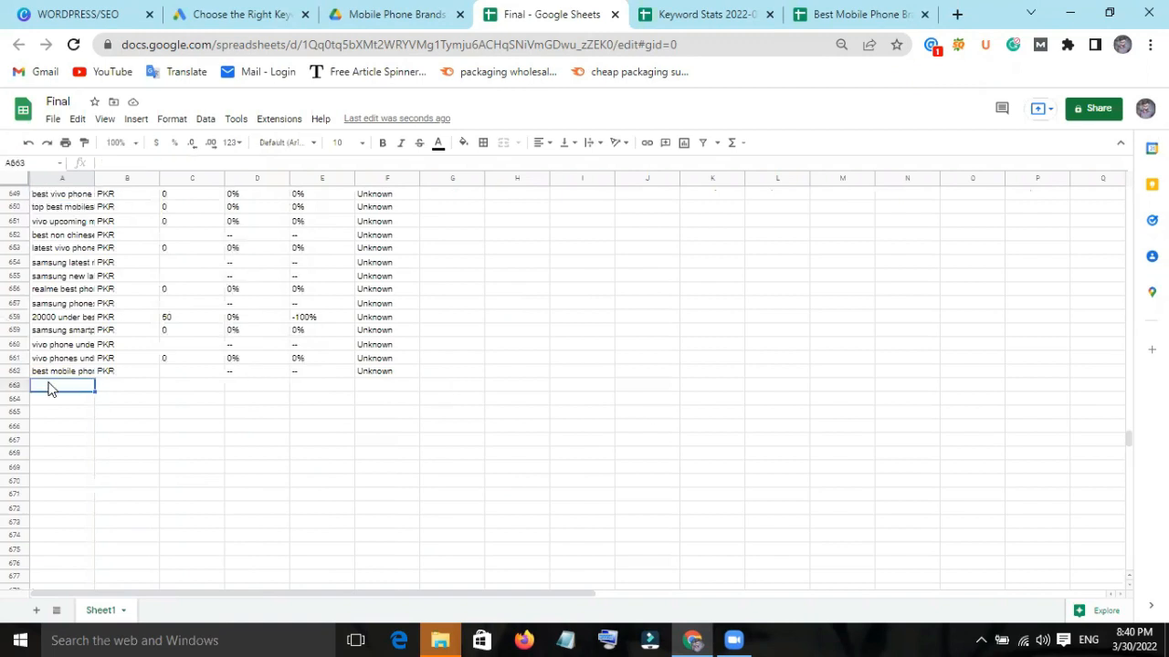
click(850, 14)
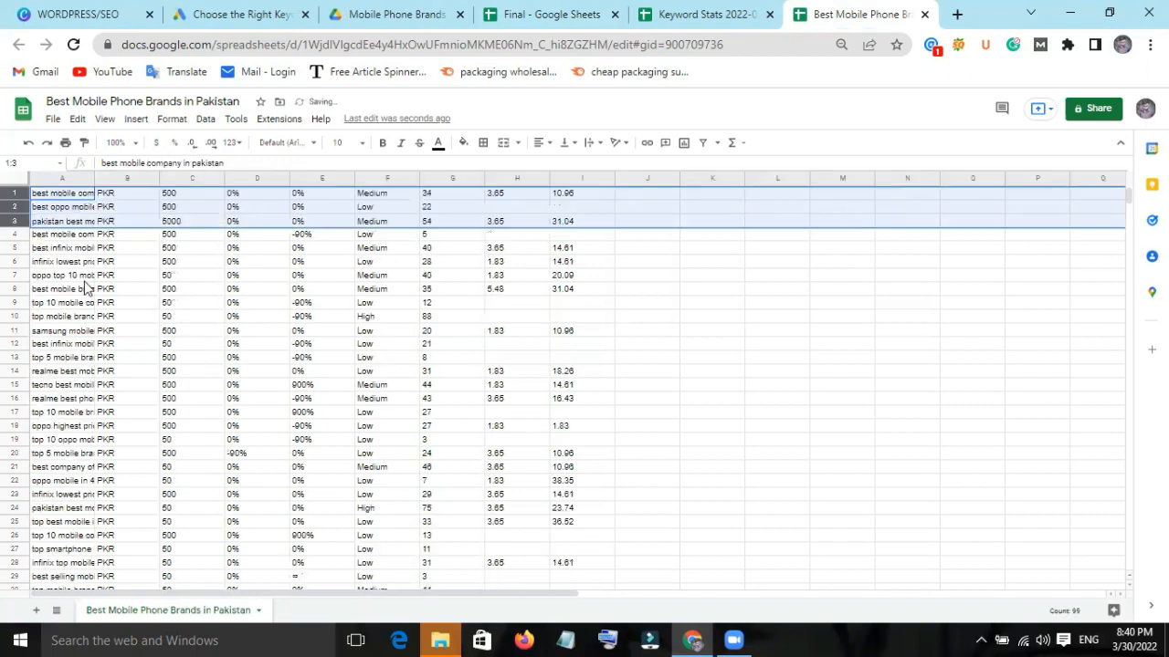
click(192, 317)
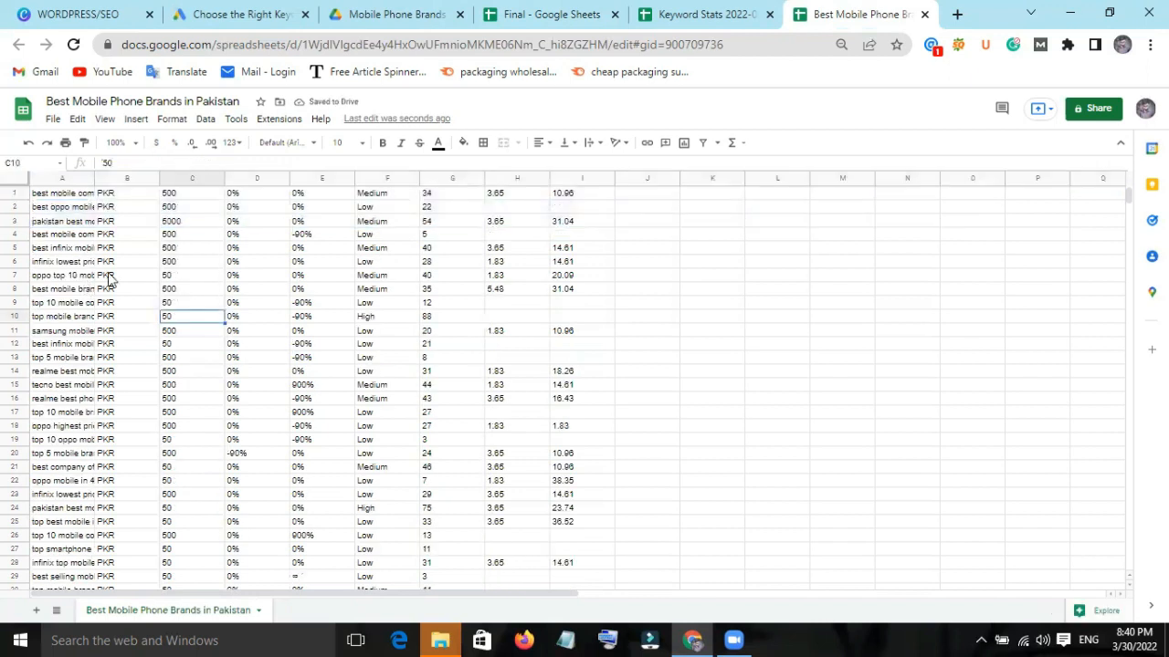
key(ctrl+a)
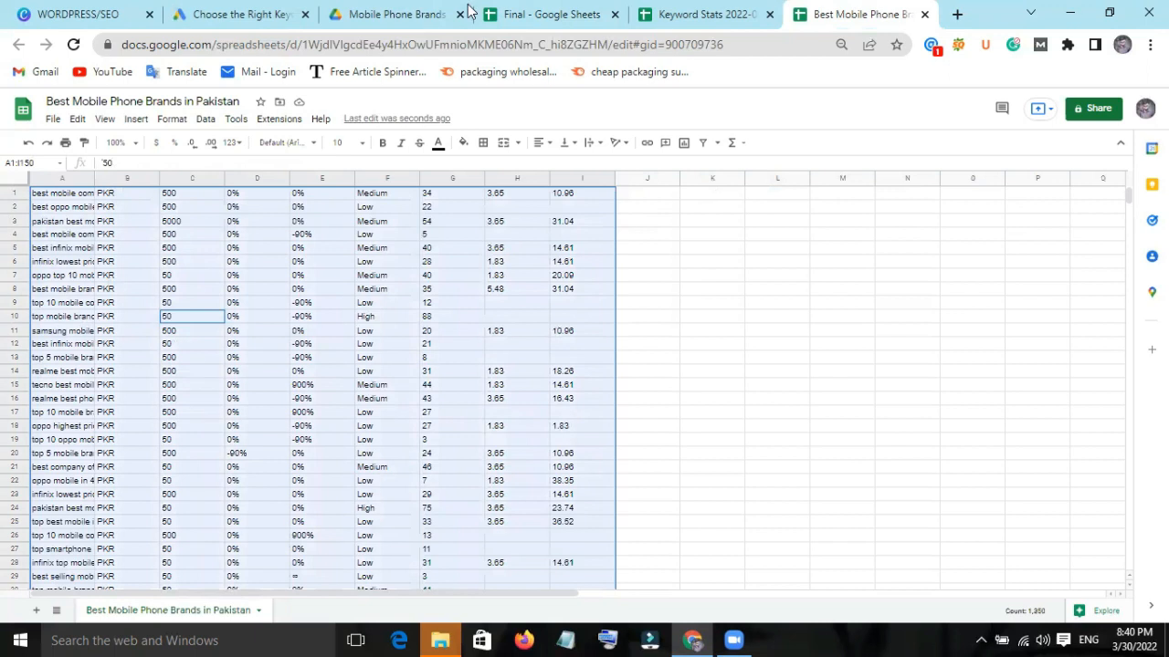
click(523, 7)
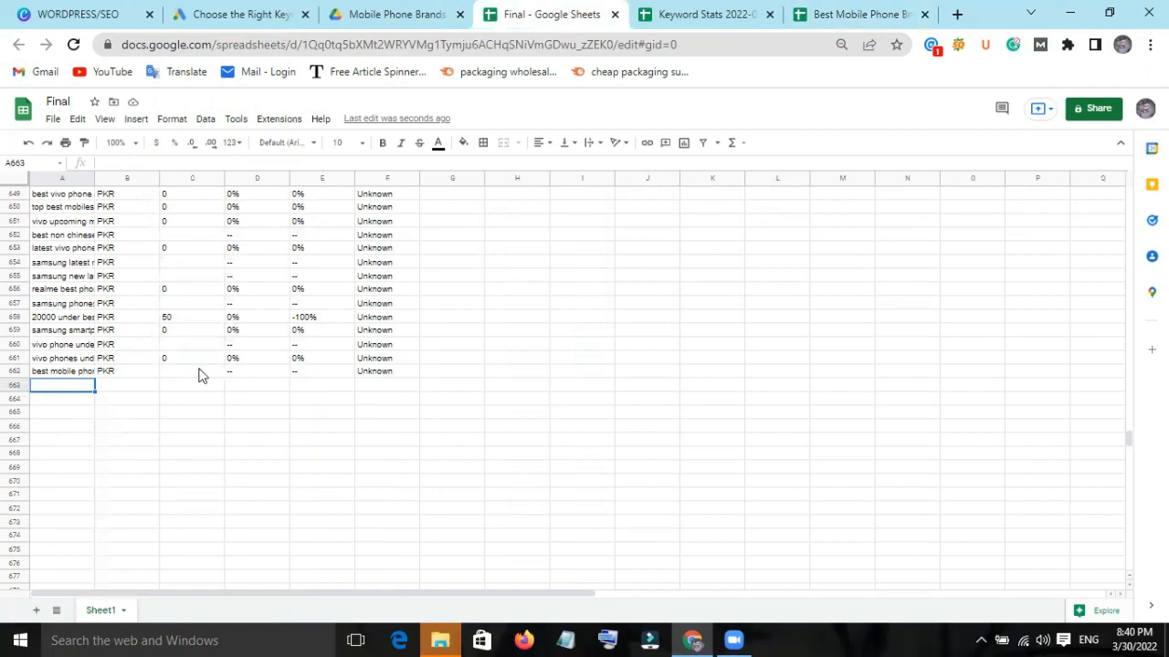
key(ctrl+v)
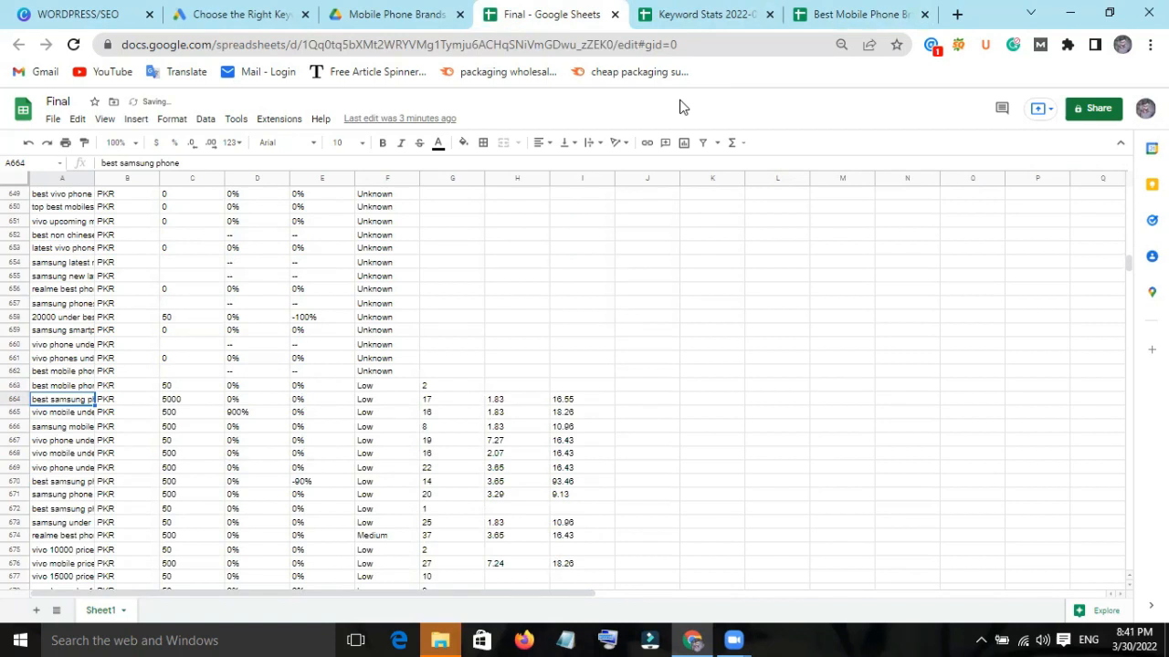
Add 1000 rows at the end of the Final sheet and paste the copied Pakistan keyword rows starting at cell A3498.
drag(1133, 267, 134, 469)
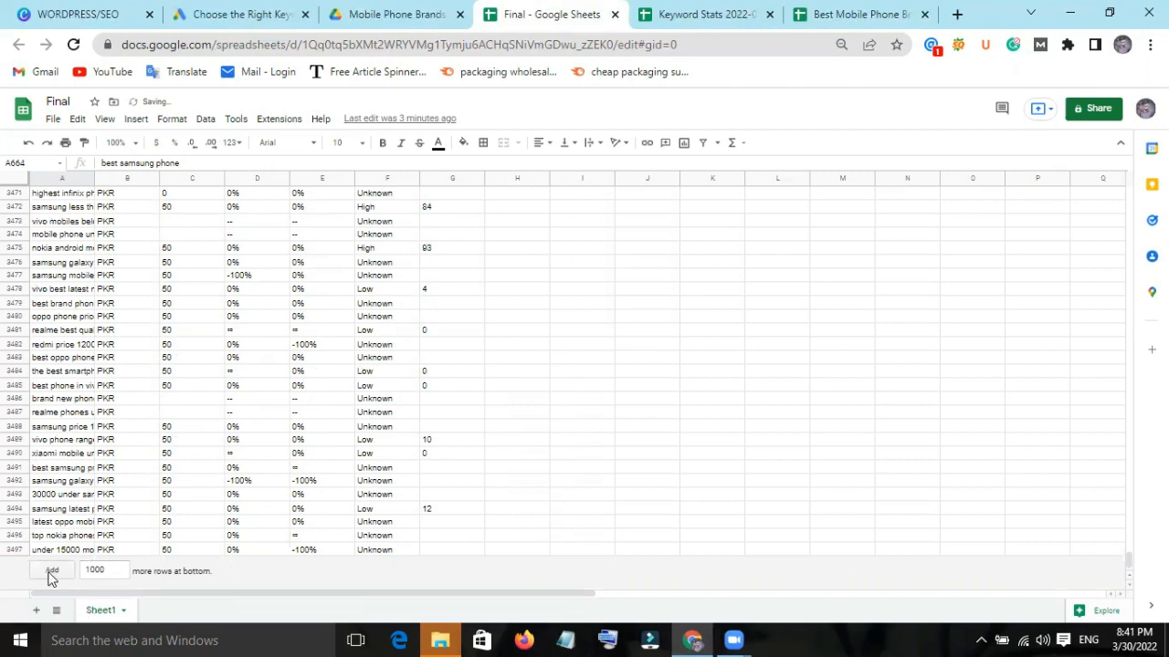
click(127, 573)
click(58, 568)
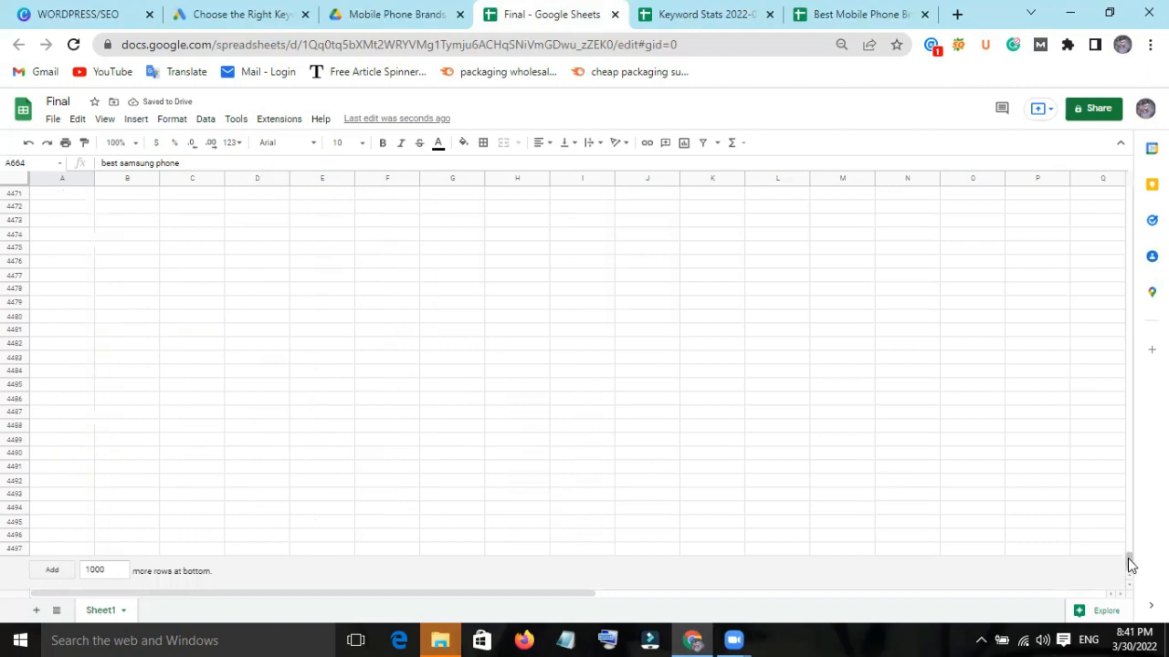
drag(1129, 563, 1132, 544)
click(64, 497)
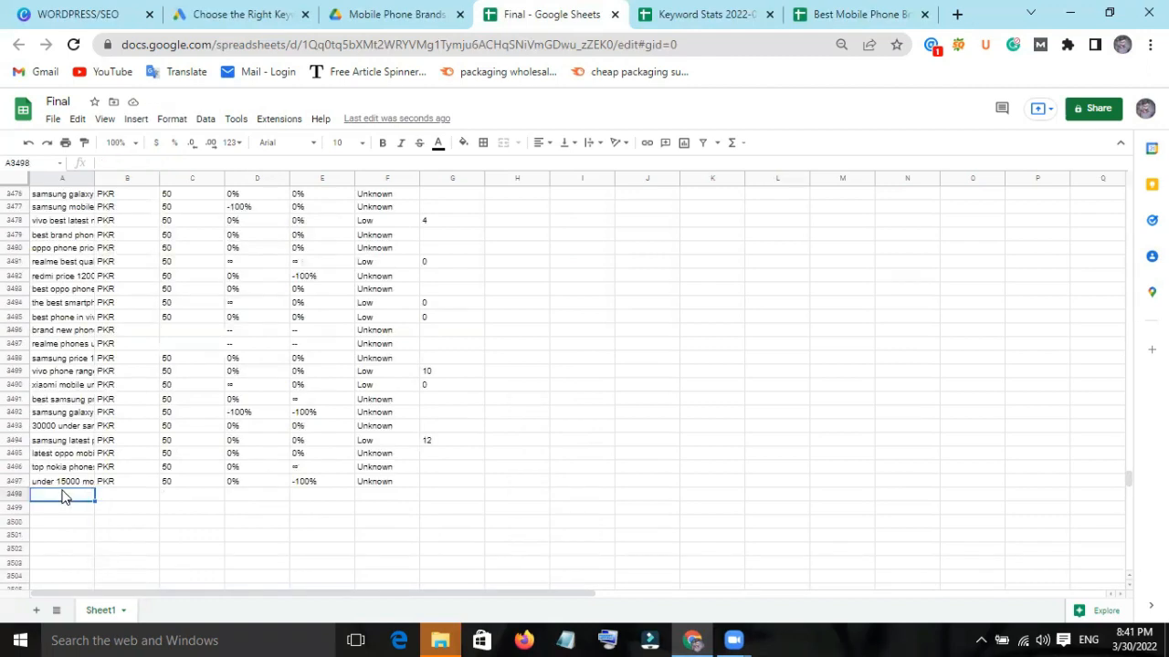
key(ctrl+v)
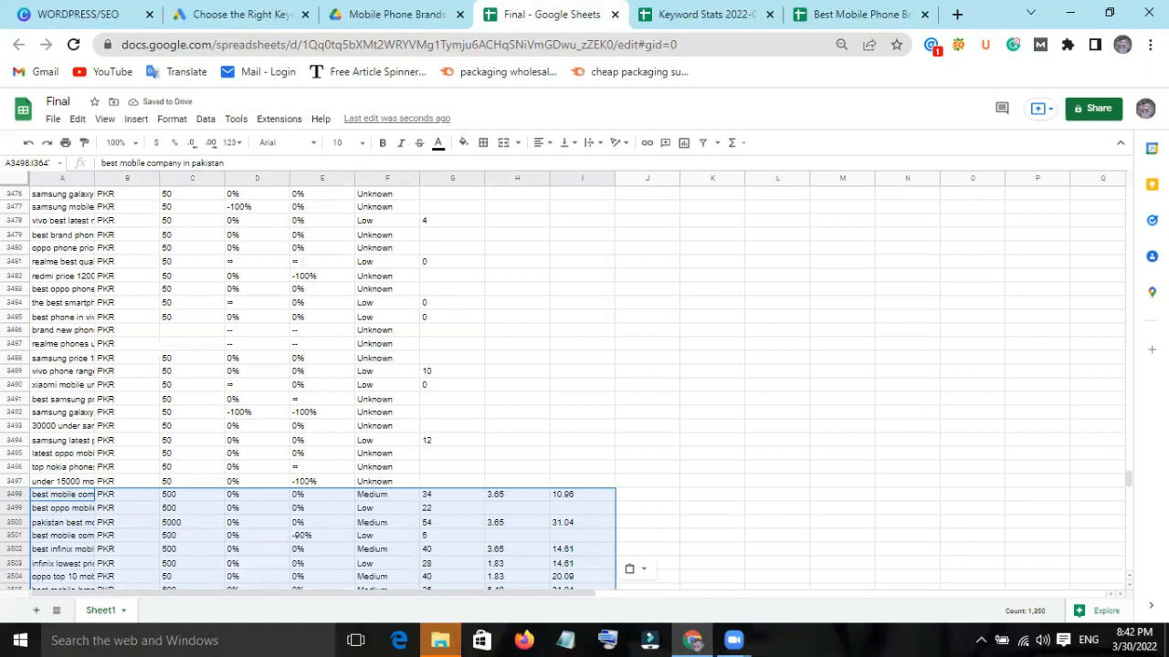
mouse_move(1130, 481)
mouse_down()
mouse_move(1129, 539)
mouse_move(1137, 480)
mouse_move(1135, 496)
mouse_up()
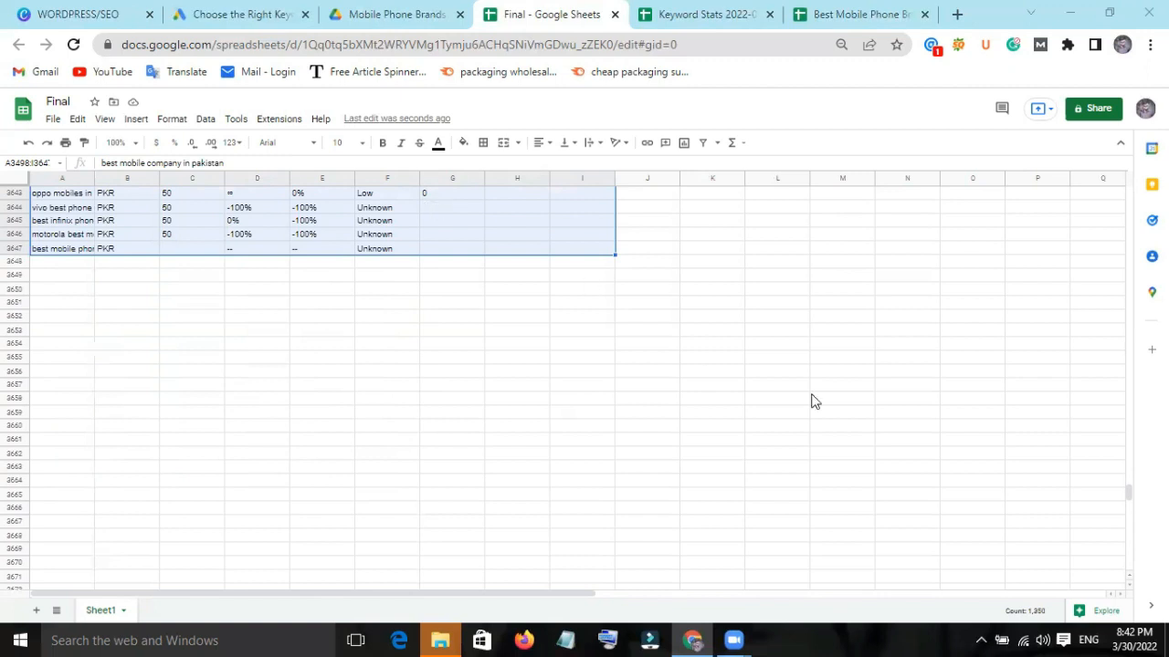
Close the Keyword Stats and Pakistan source spreadsheets, and create a filter over all the data in the Final sheet.
drag(1129, 496, 1128, 182)
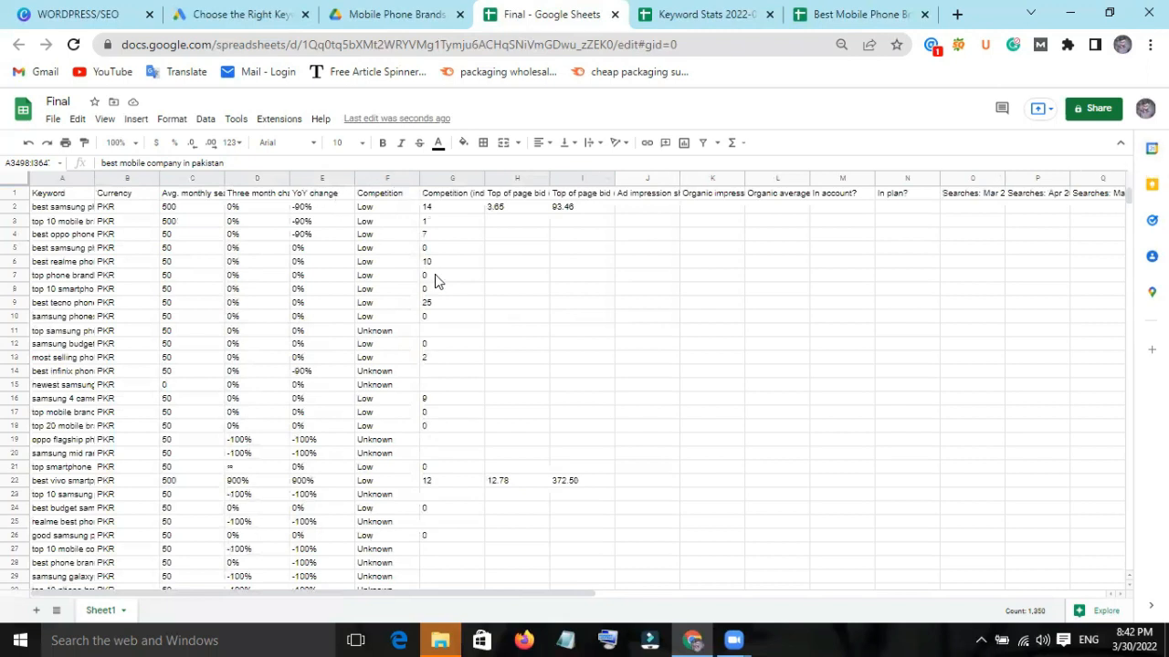
click(89, 235)
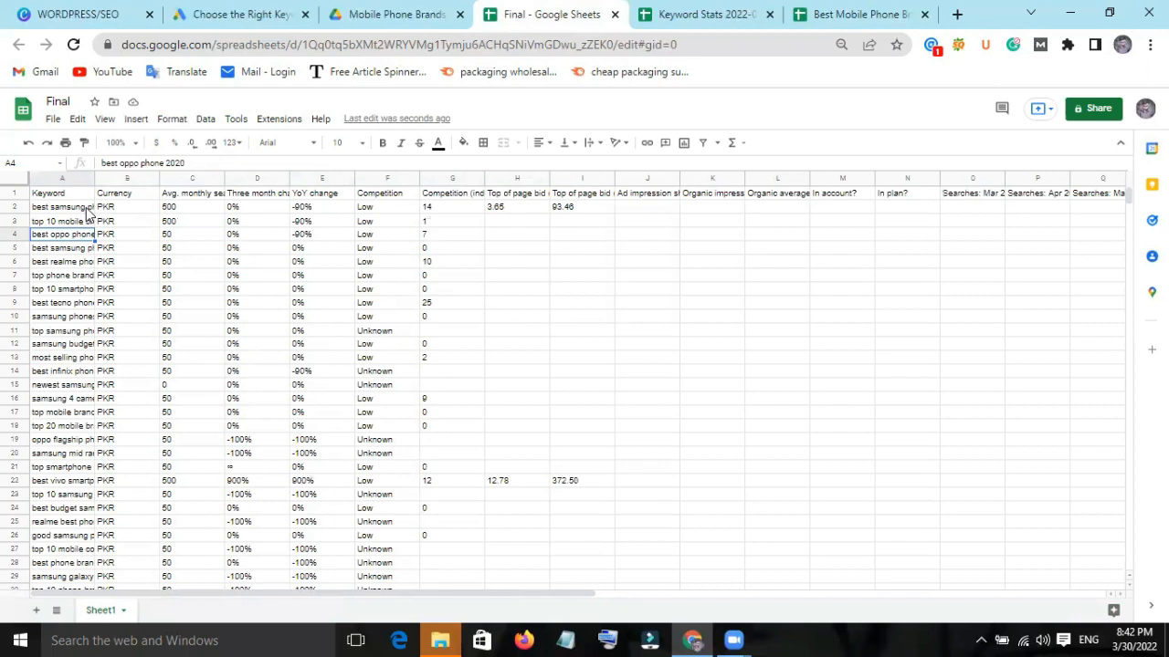
key(ctrl+a)
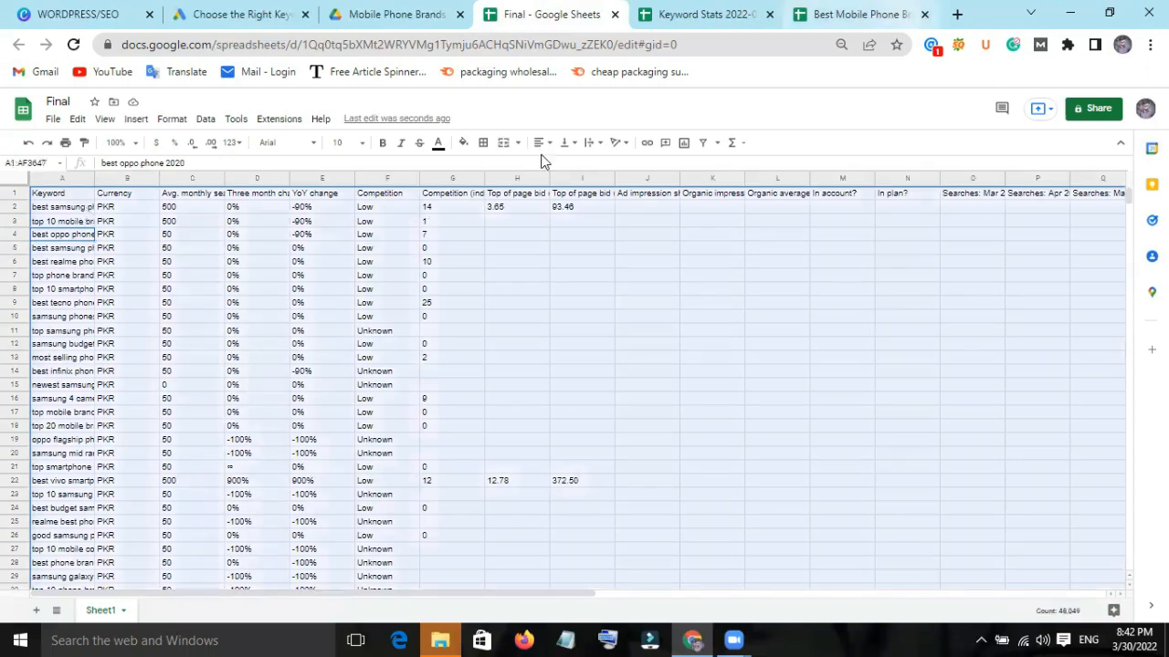
click(924, 14)
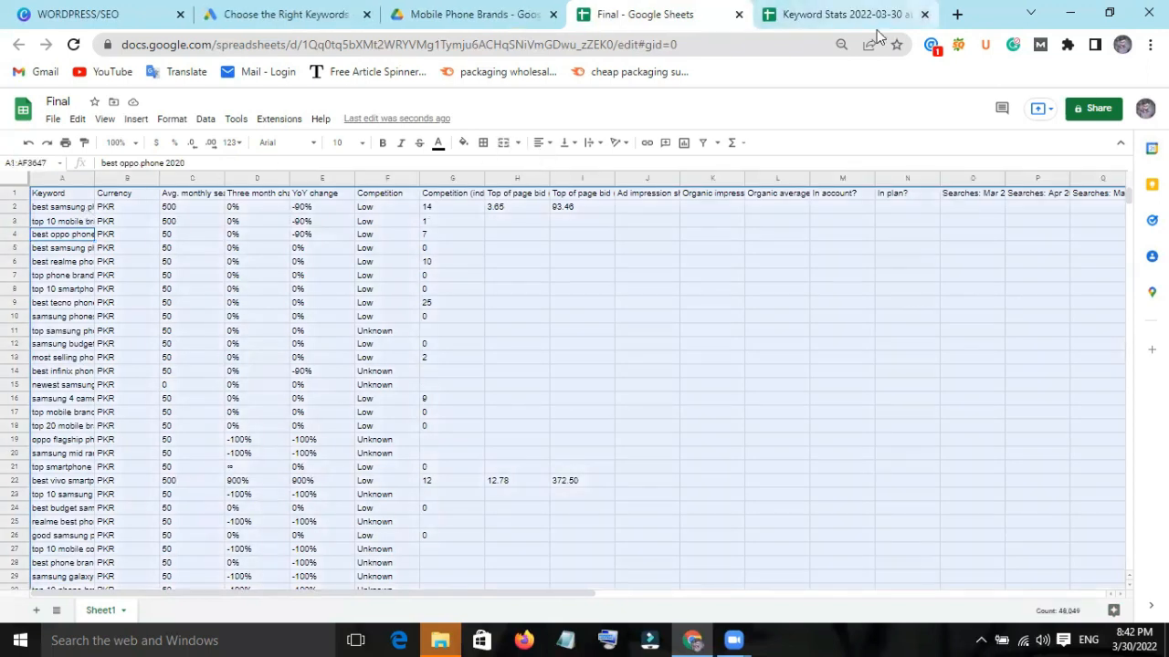
click(924, 14)
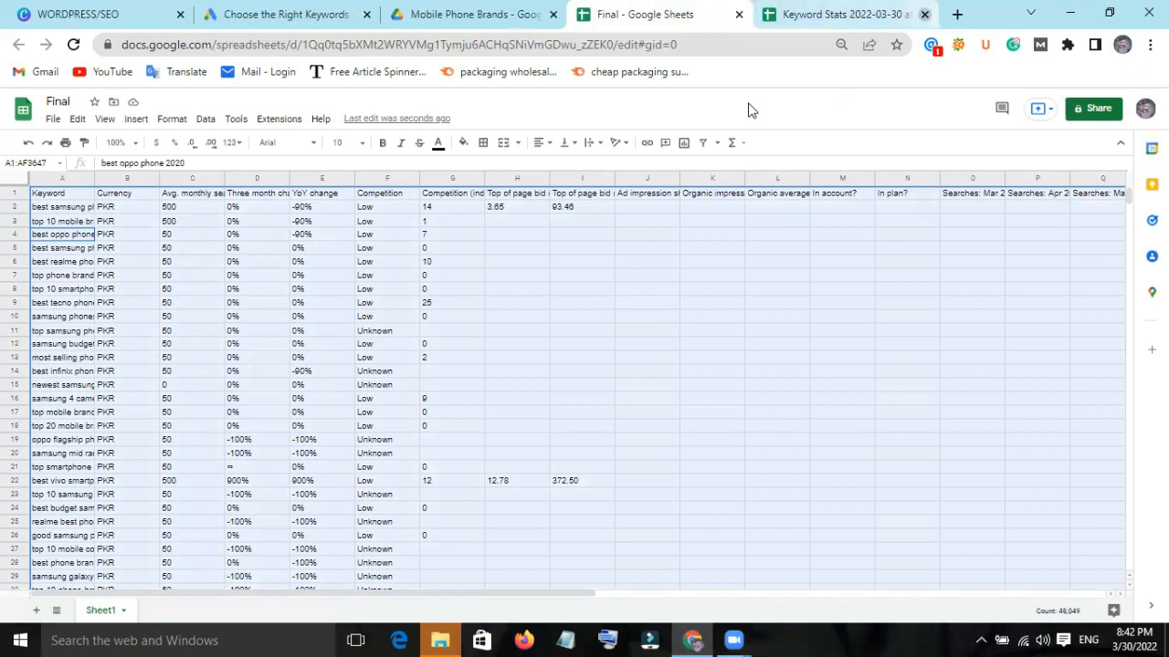
click(703, 144)
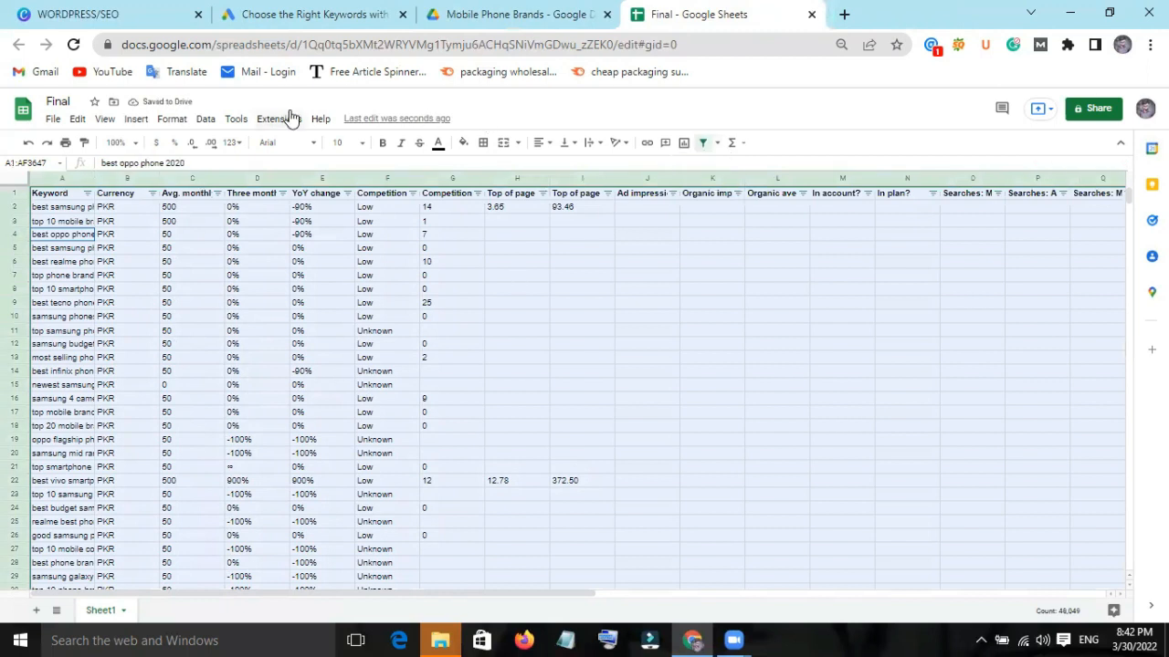
Run the Remove duplicates data cleanup on the entire combined keyword range, dismissing the menu changes notice.
click(206, 120)
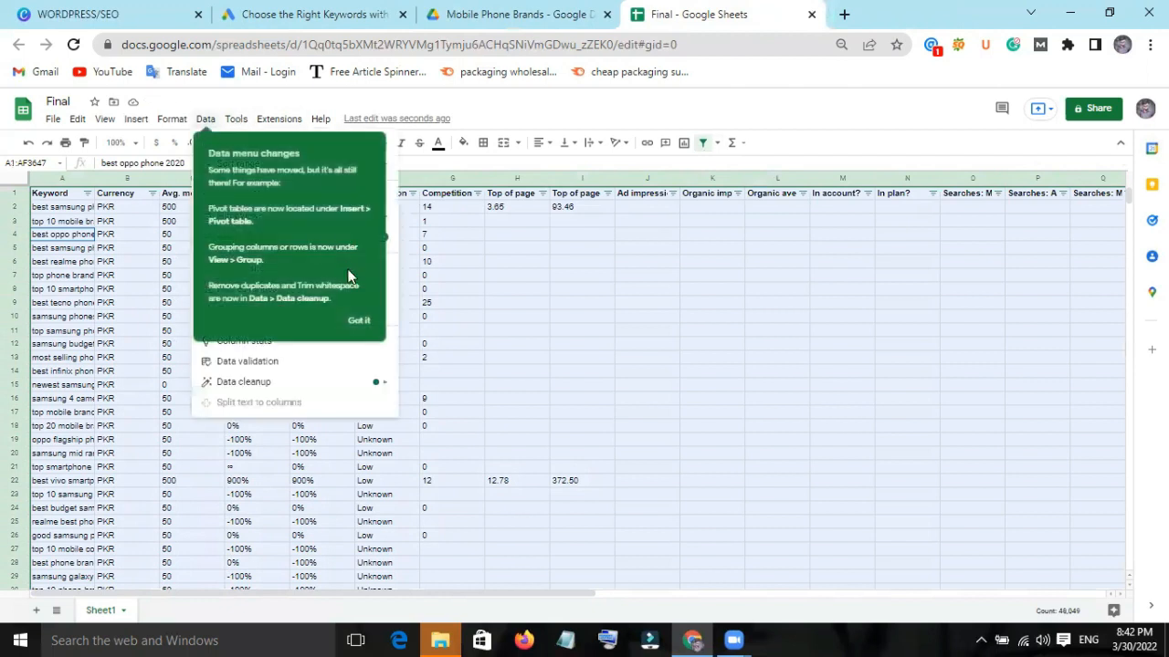
click(364, 322)
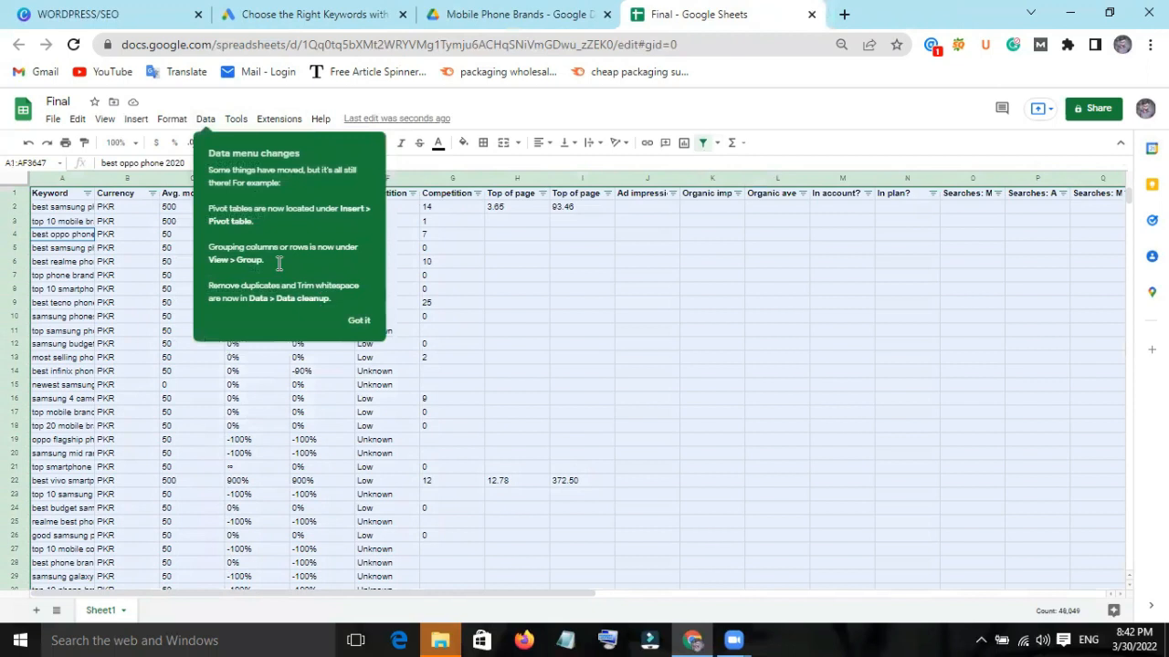
click(359, 327)
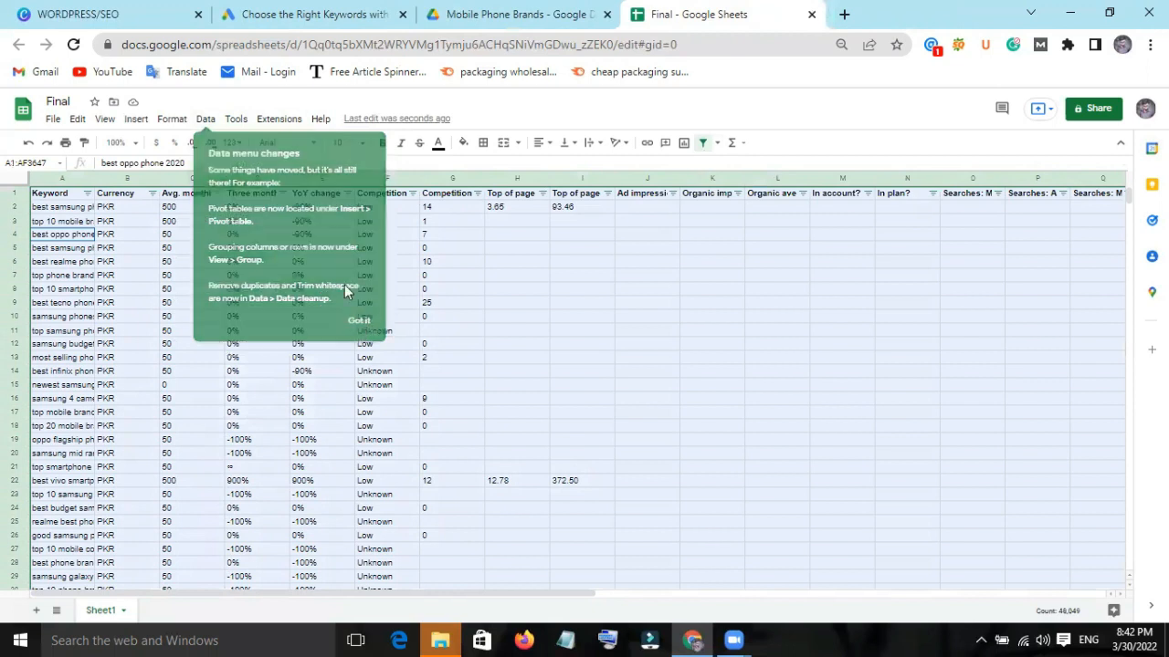
click(206, 121)
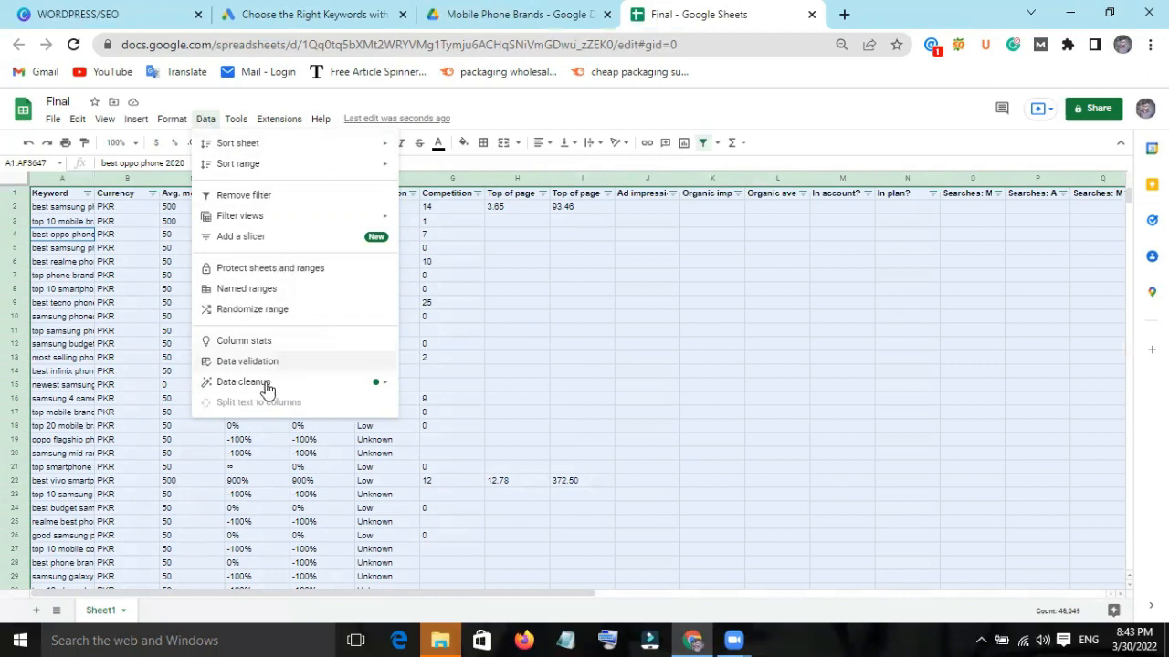
mouse_move(265, 388)
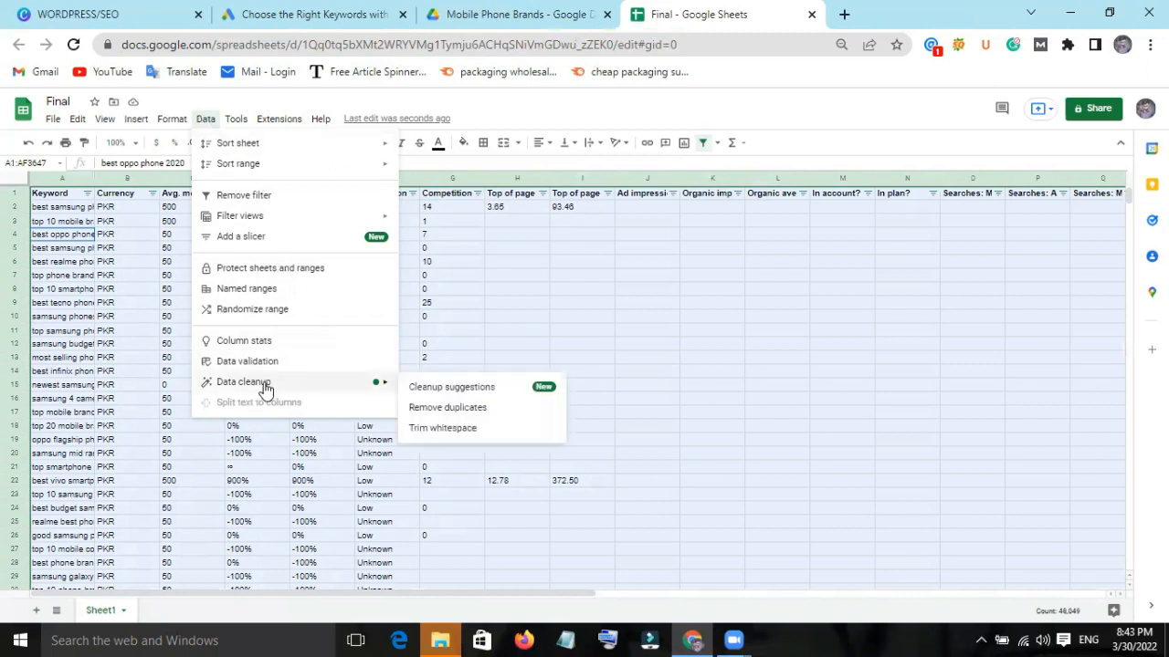
click(448, 409)
click(618, 513)
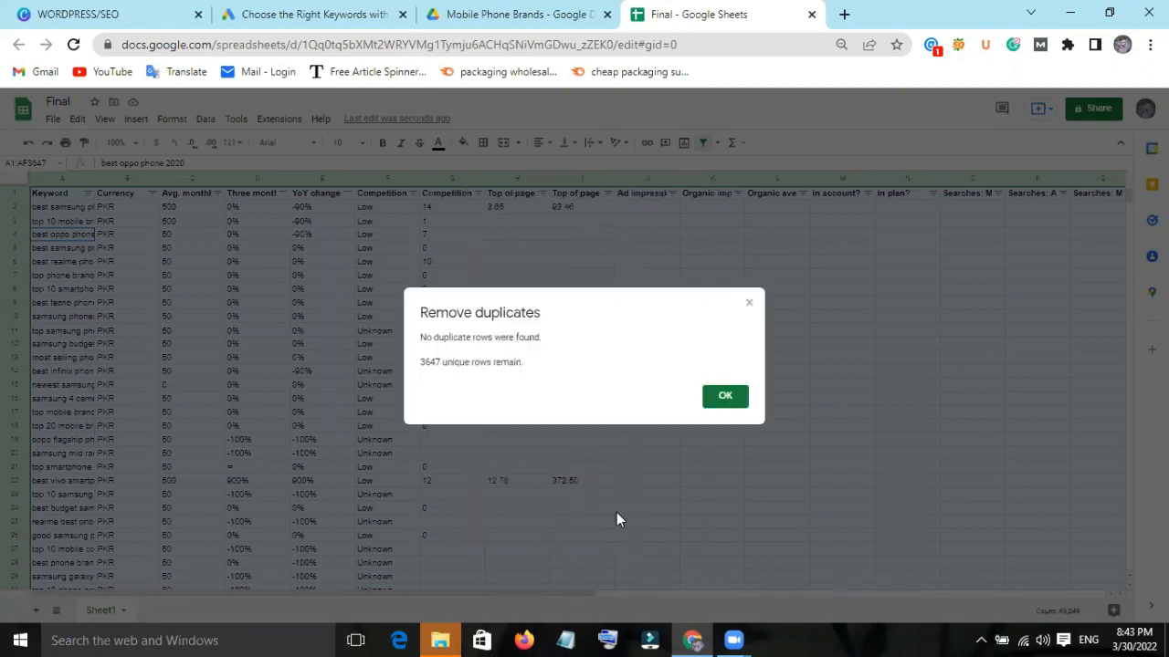
click(710, 409)
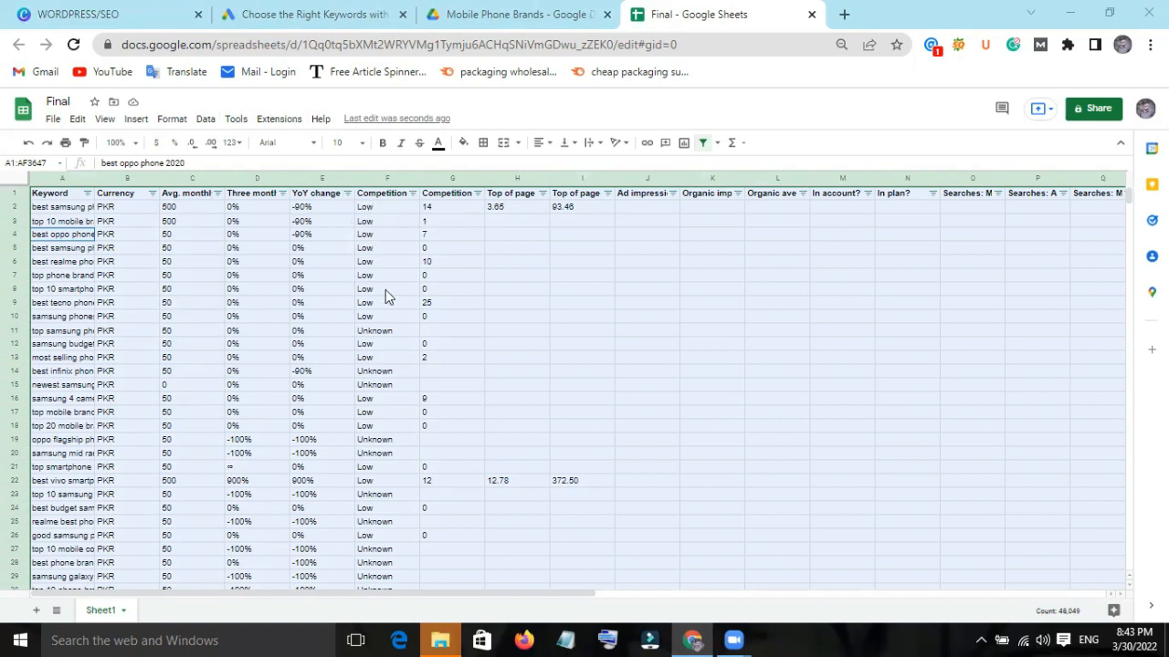
Filter the Competition column by values to show only Low, excluding High, Medium and Unknown.
click(412, 193)
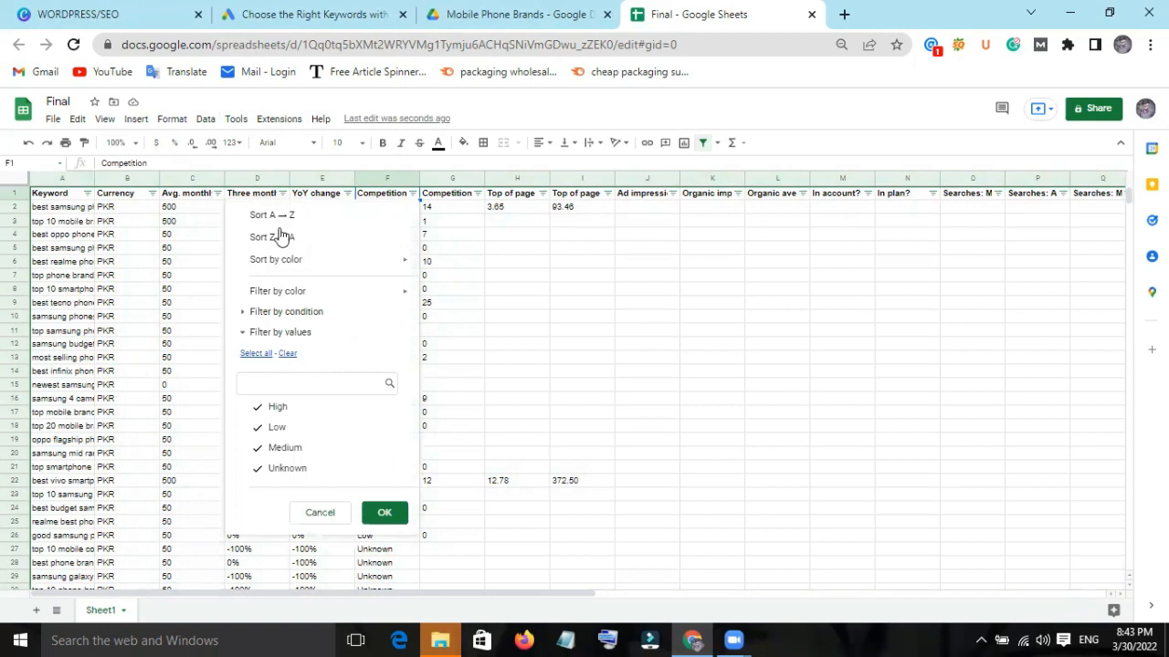
mouse_move(321, 298)
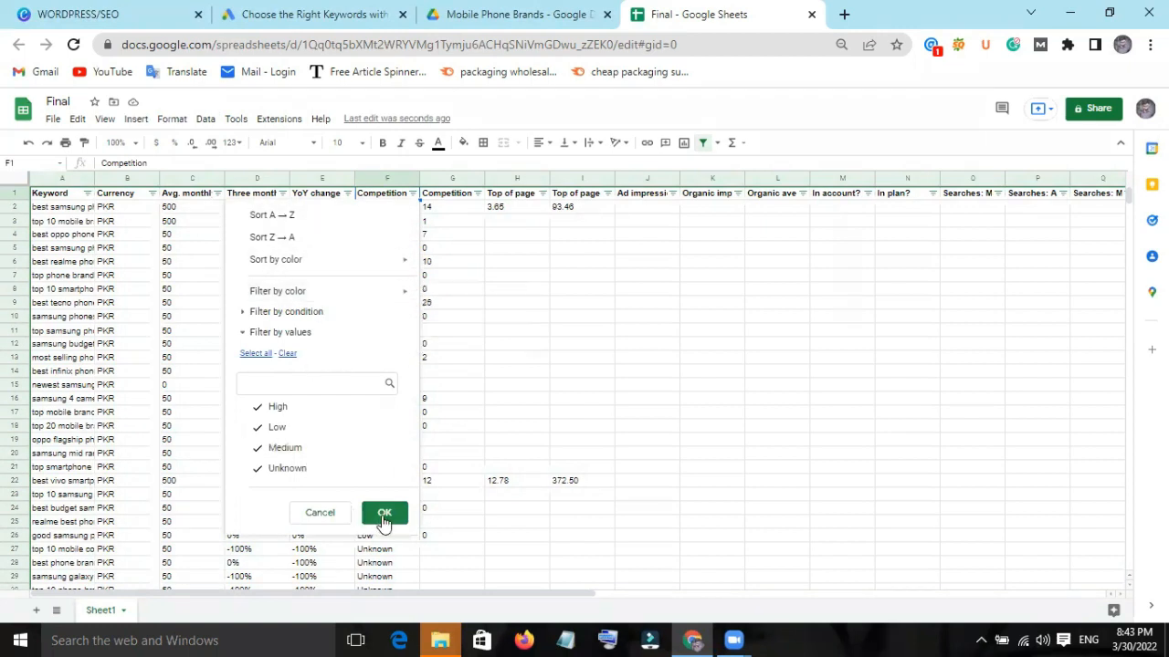
click(259, 410)
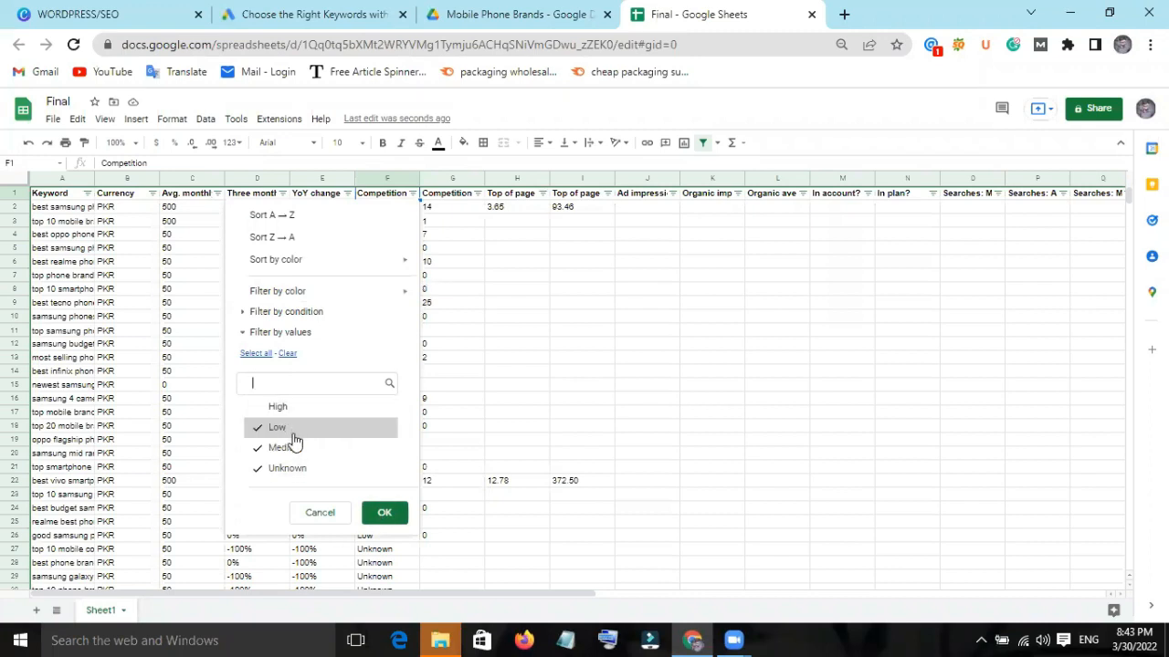
click(279, 449)
click(281, 470)
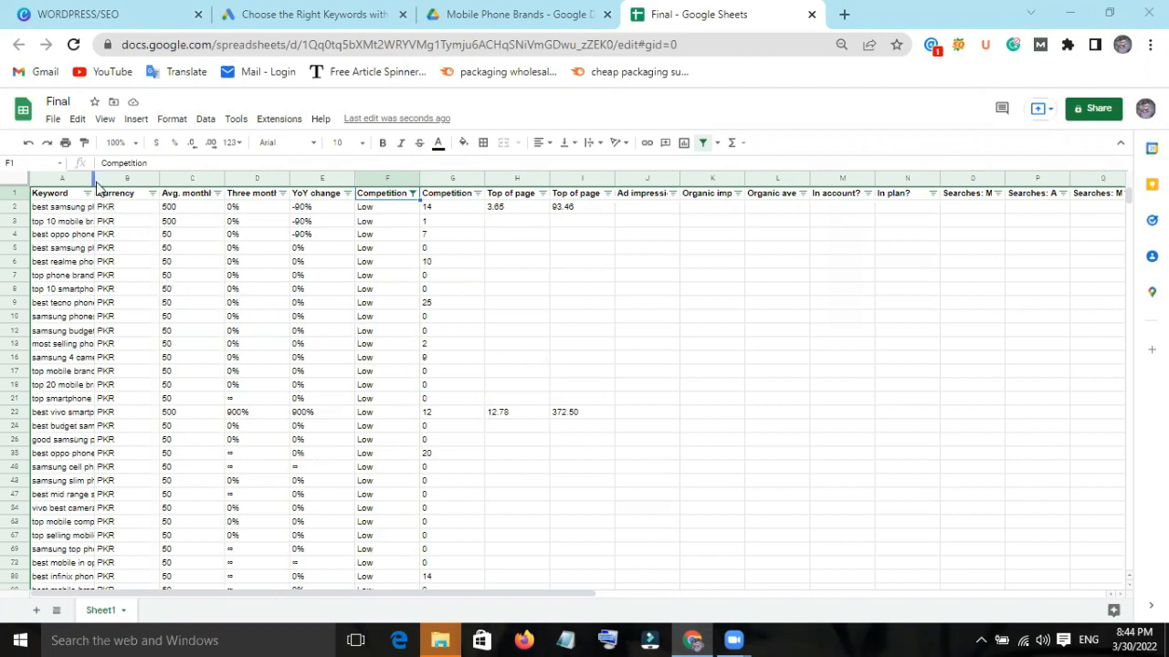
Widen the Keyword column to fit the full keywords and freeze the header row for reviewing the list.
drag(96, 180, 222, 175)
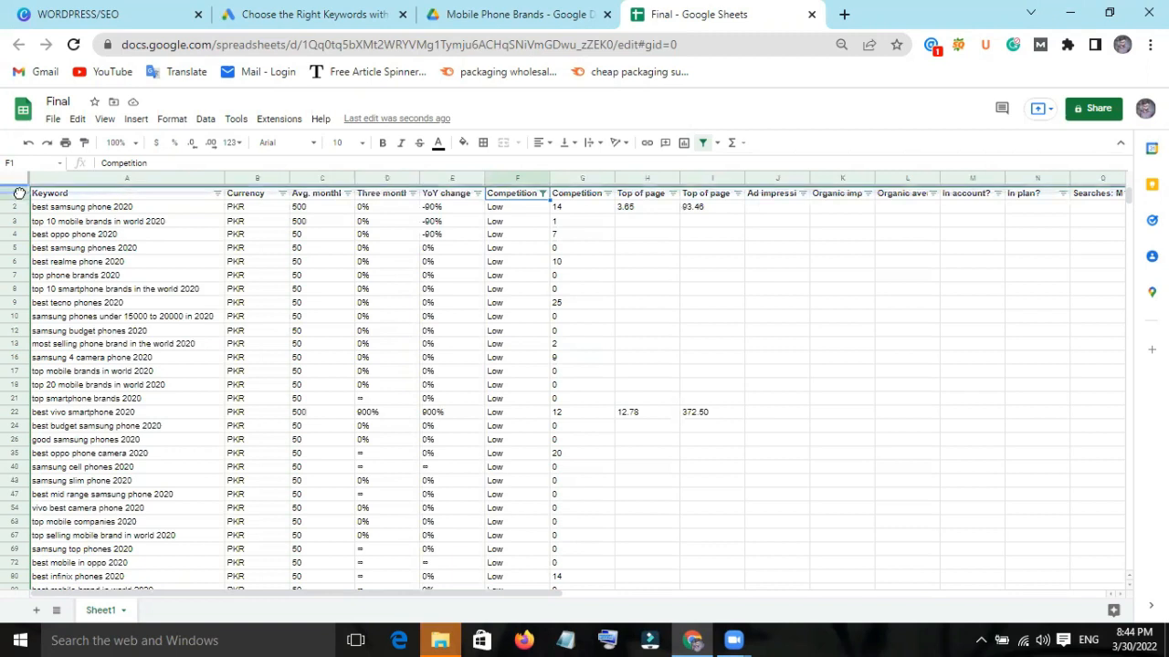
drag(19, 192, 16, 198)
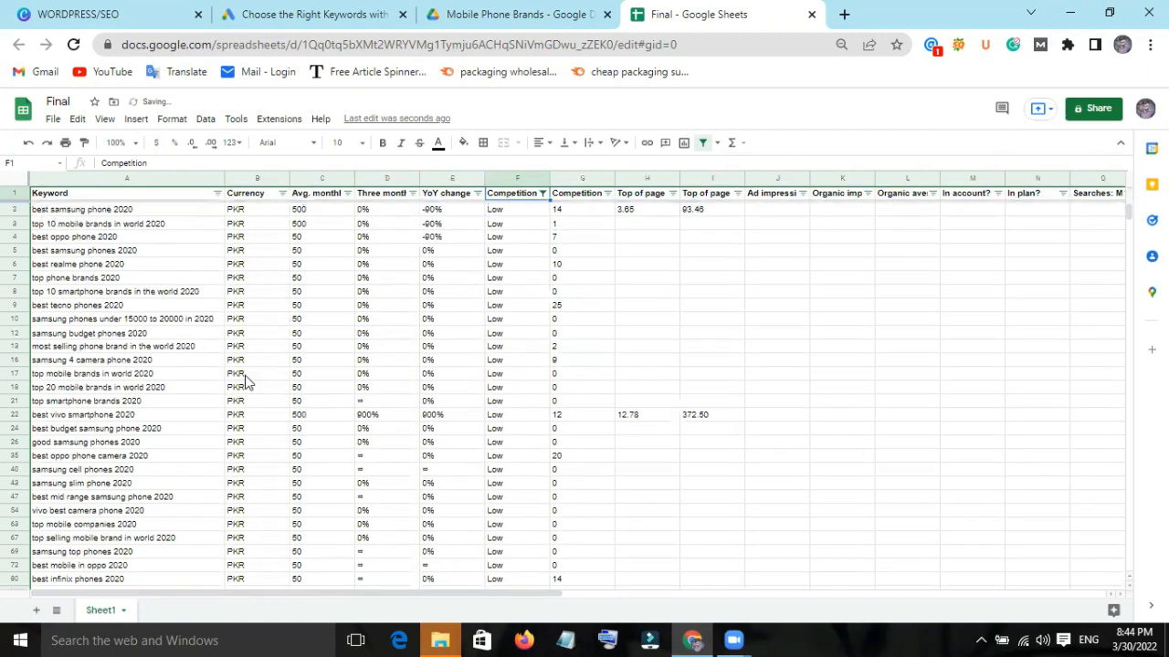
scroll(245, 382, down, 10)
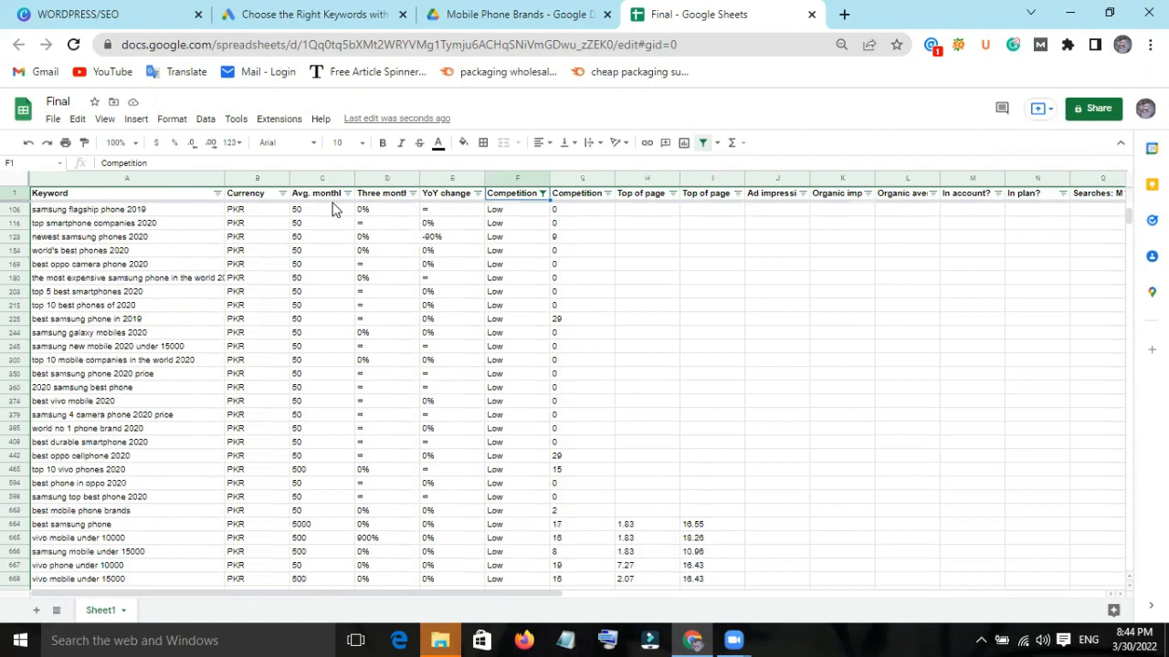
scroll(163, 277, up, 10)
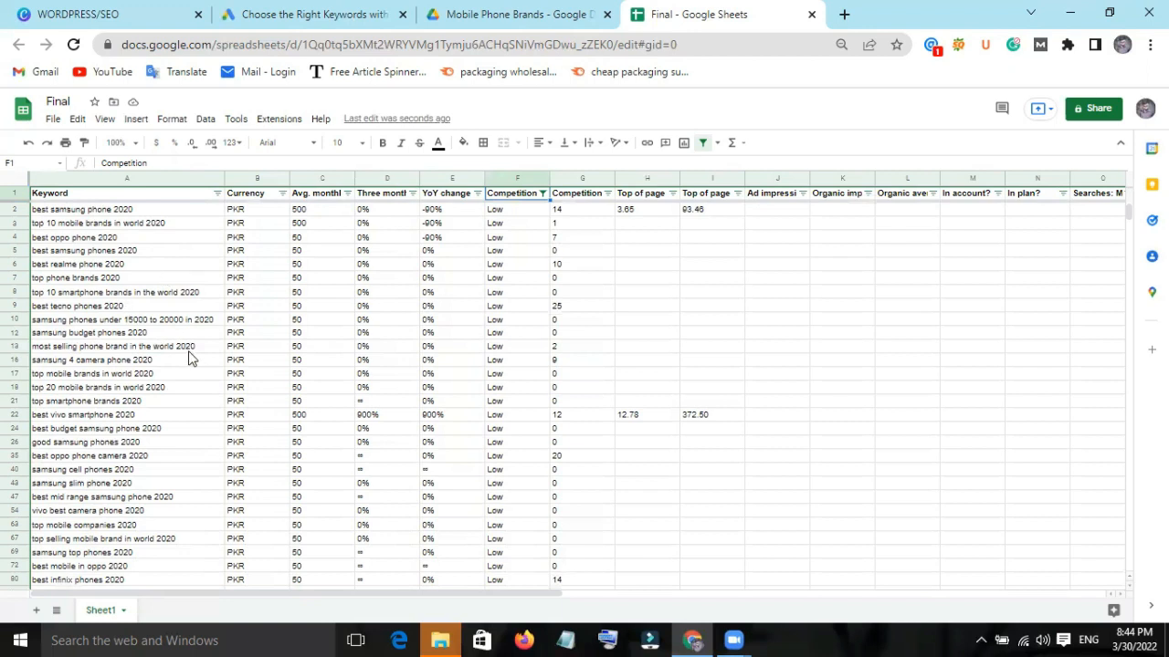
scroll(206, 356, down, 3)
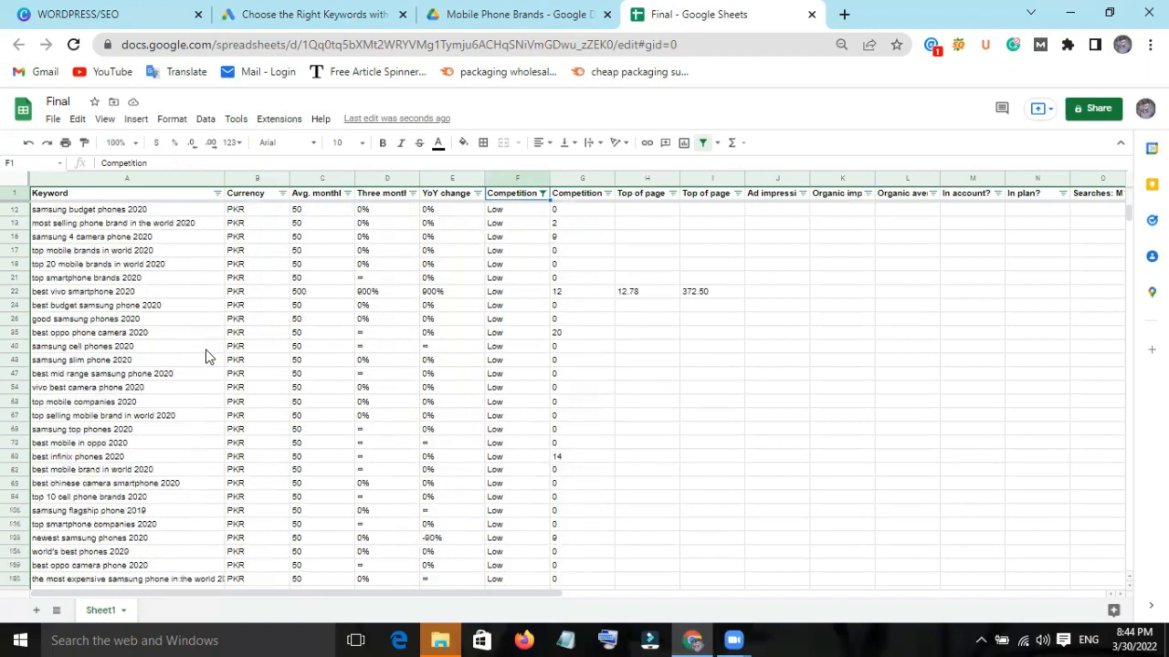
scroll(205, 356, up, 3)
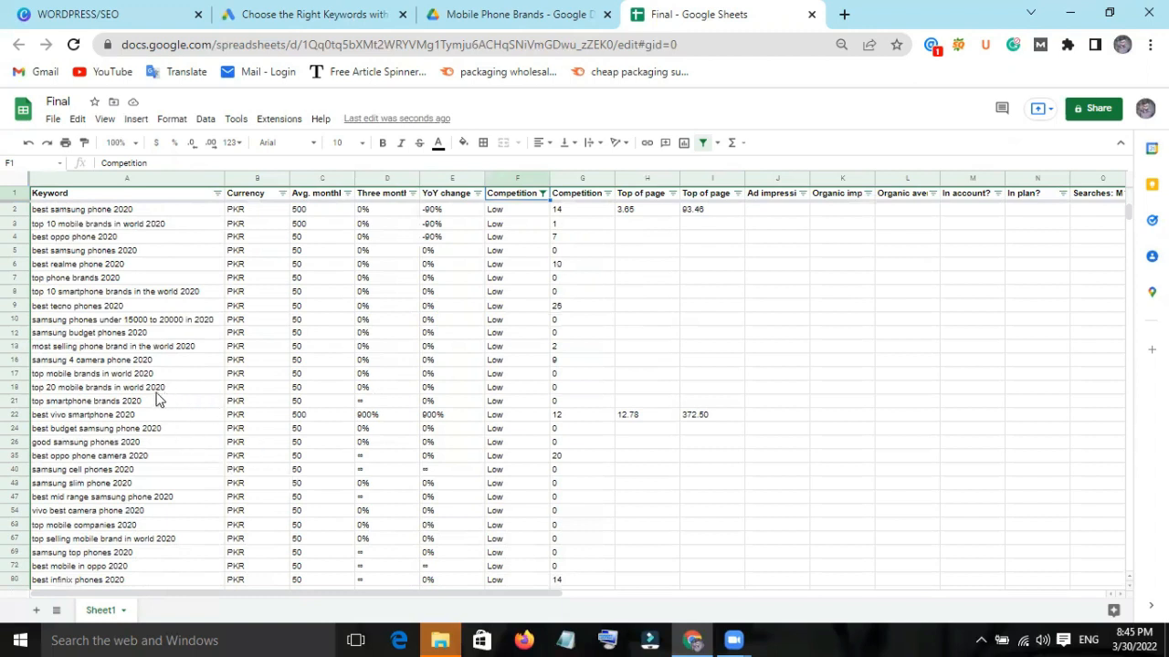
Highlight the "top mobile brands" keyword cell in row 710 with the standard yellow fill.
scroll(157, 399, down, 3)
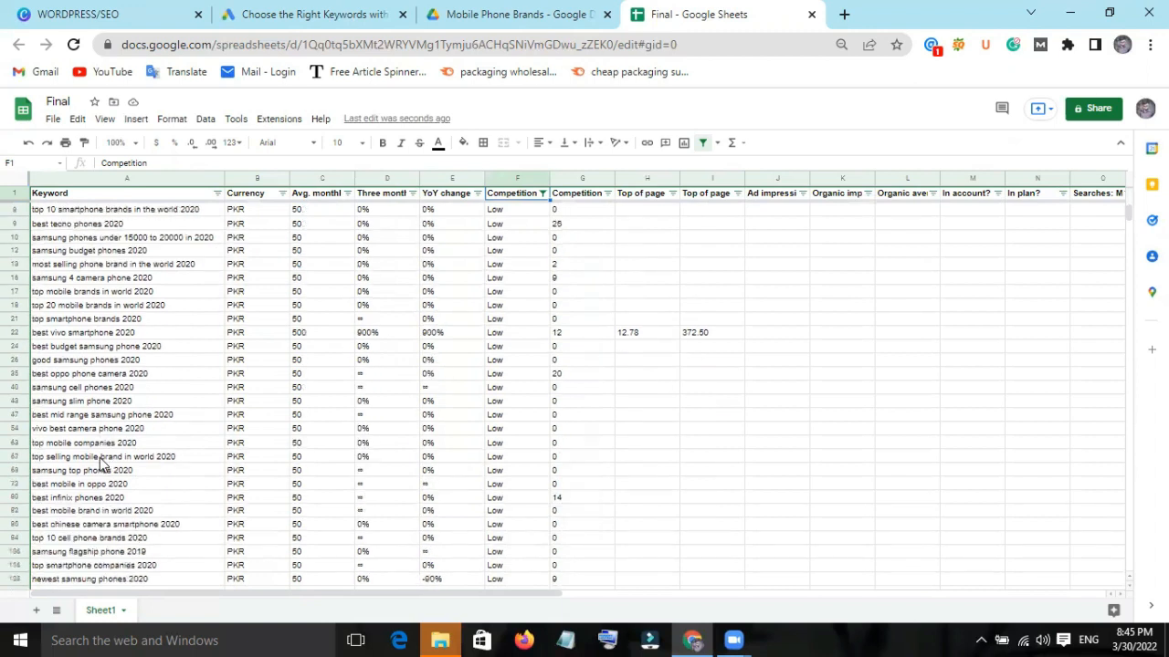
scroll(120, 420, down, 2)
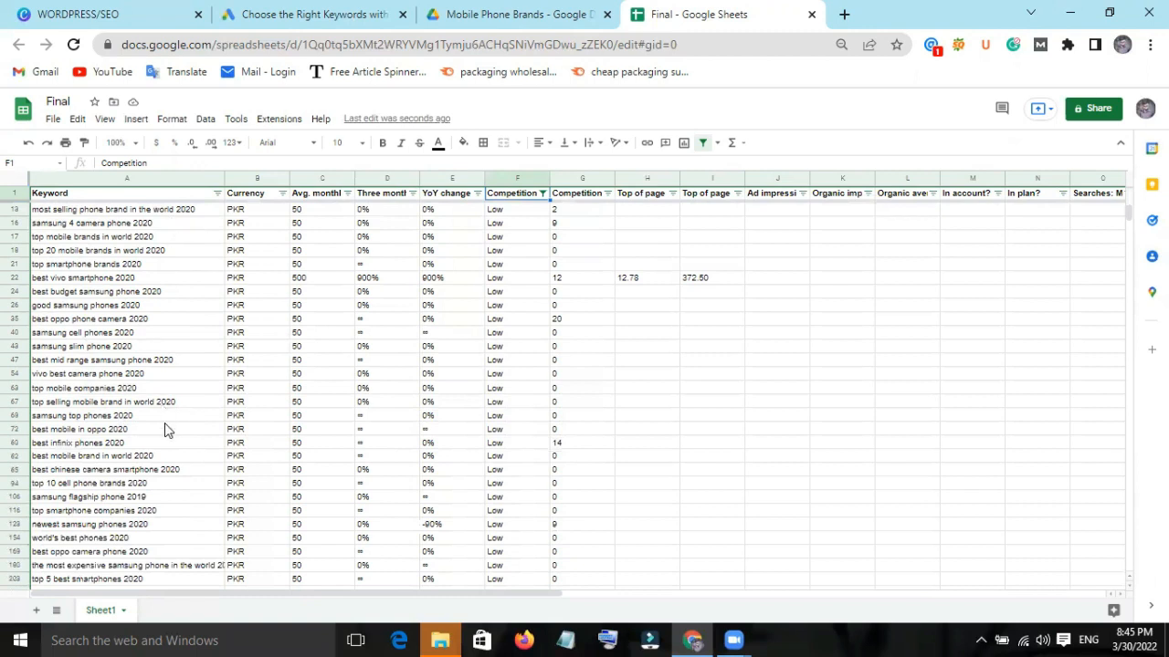
scroll(165, 426, down, 5)
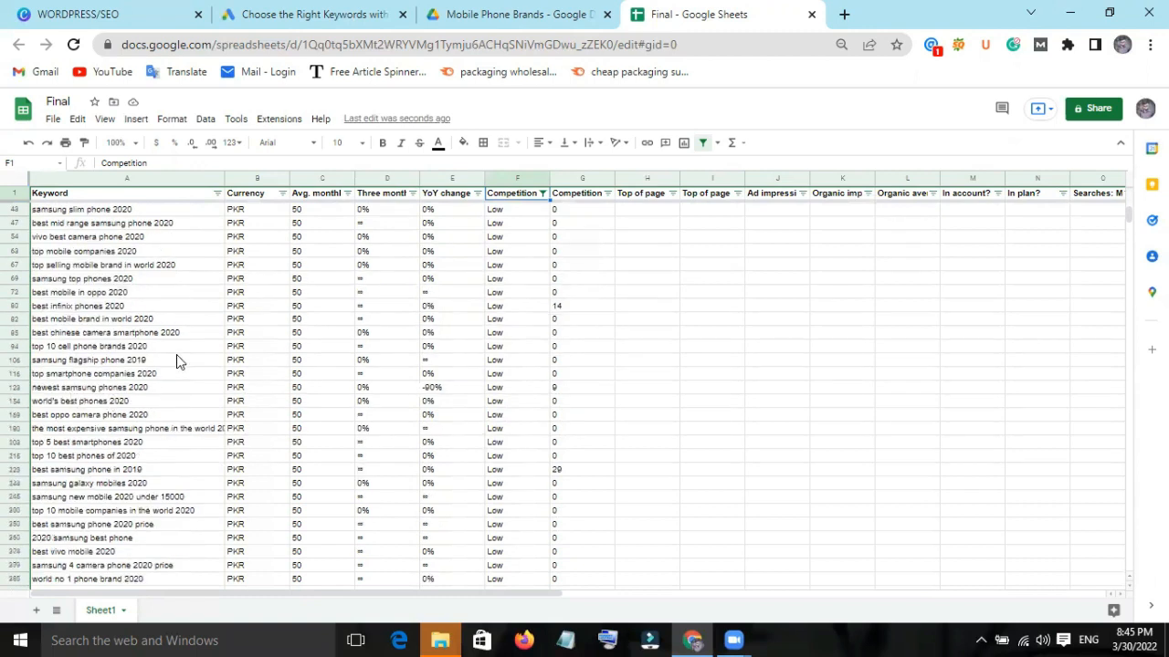
scroll(176, 356, down, 1)
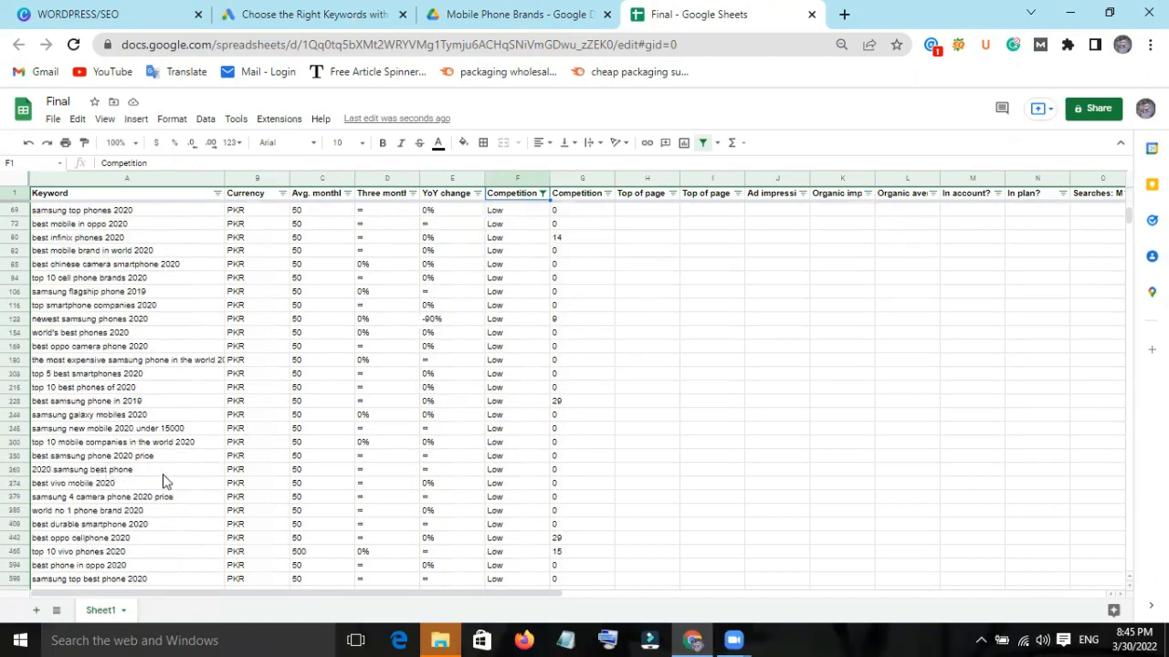
scroll(164, 481, down, 15)
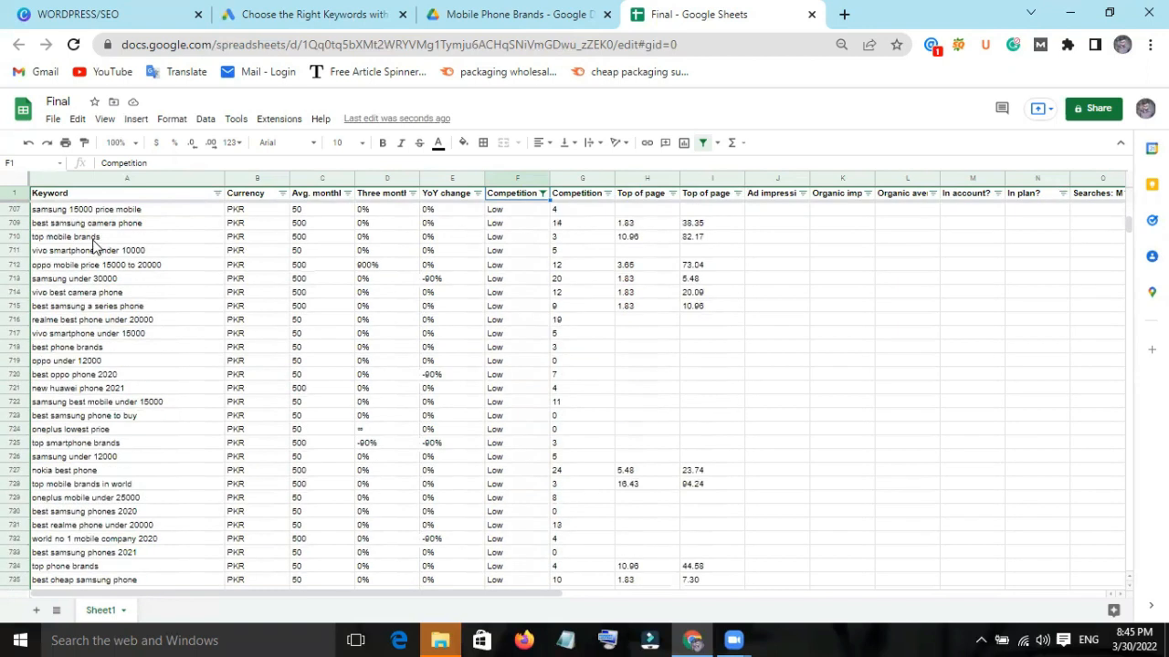
click(94, 239)
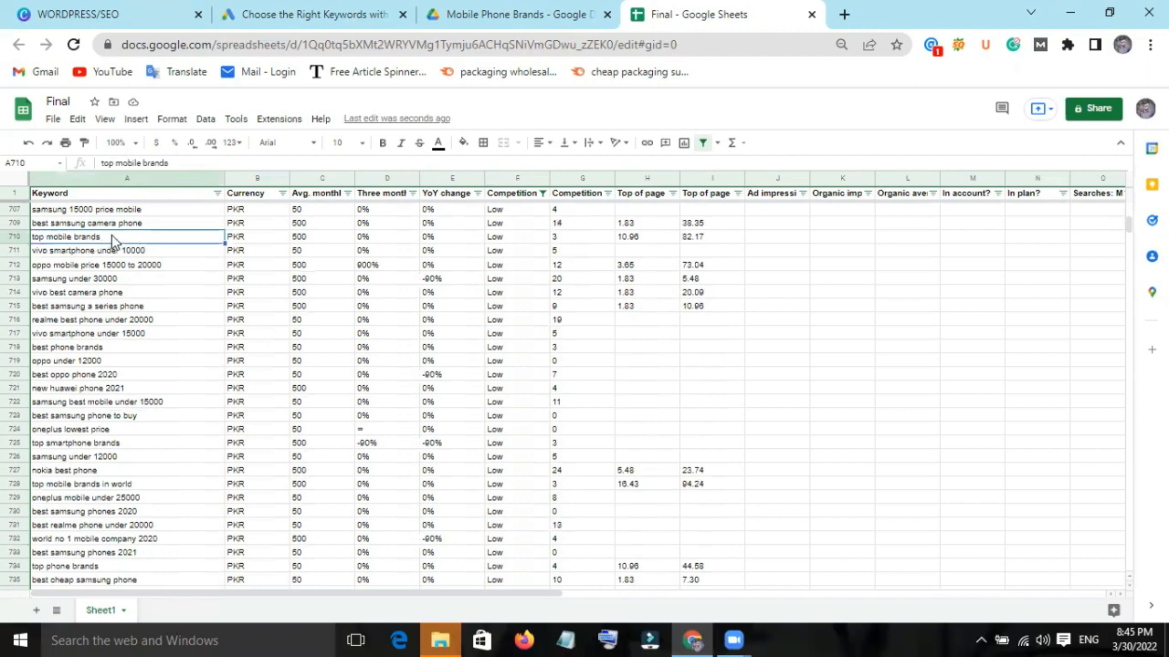
double_click(112, 240)
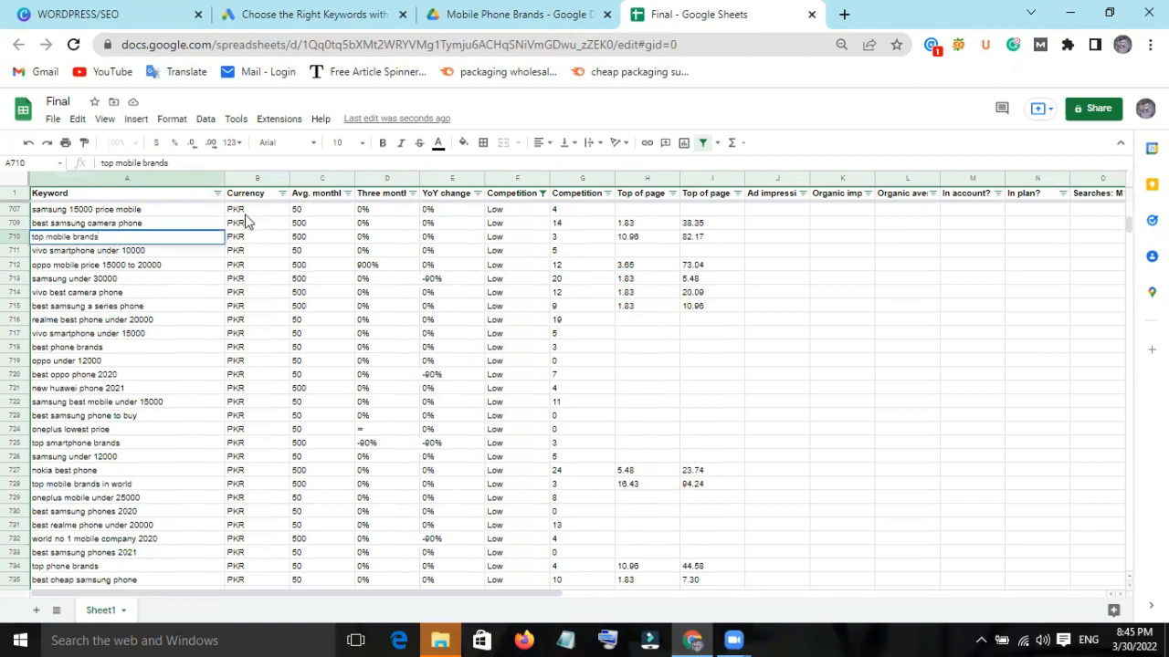
click(463, 142)
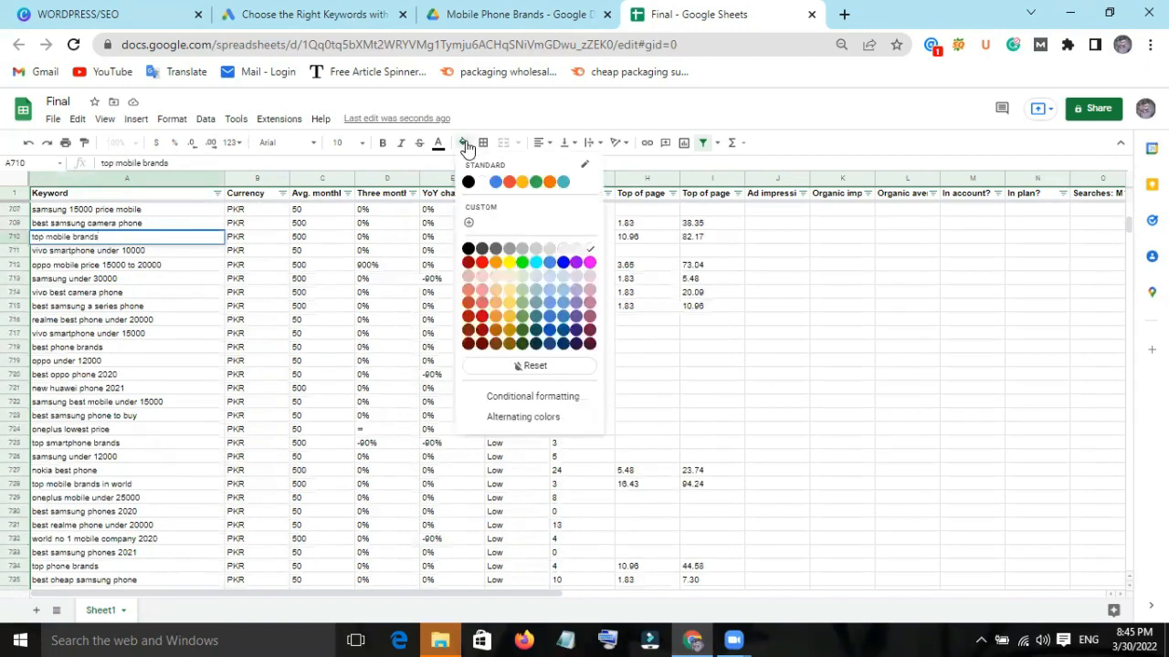
click(521, 183)
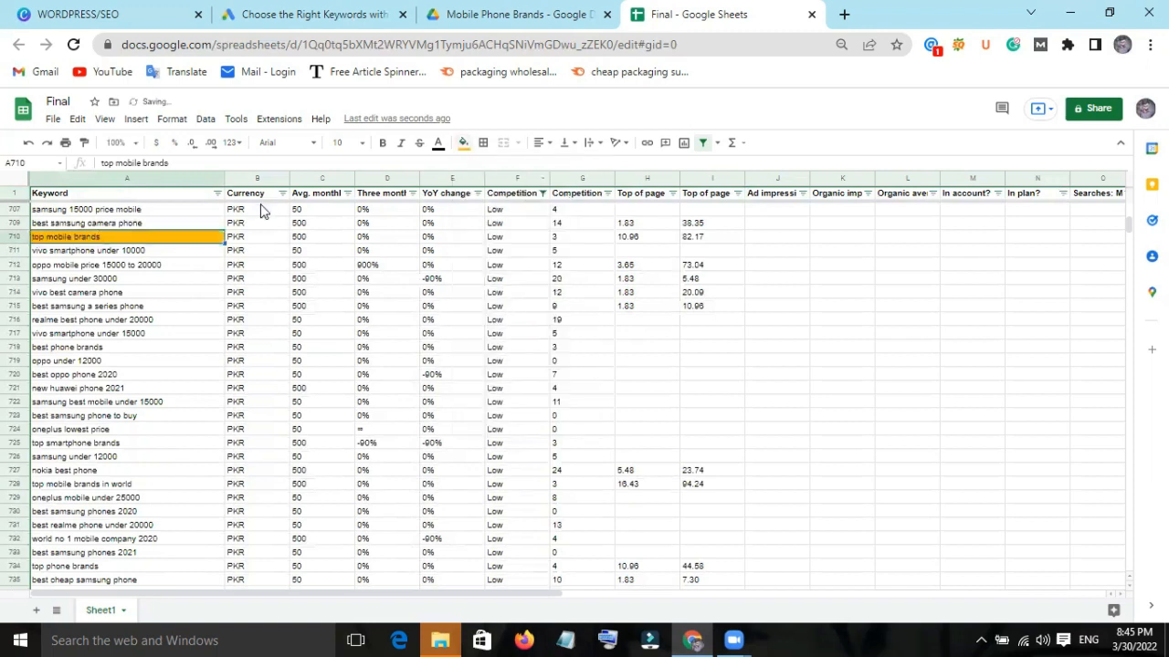
Copy the entire "top mobile brands" row into row 1 of a new sheet and widen column A to fit the keyword.
right_click(176, 237)
click(210, 270)
click(12, 238)
right_click(13, 241)
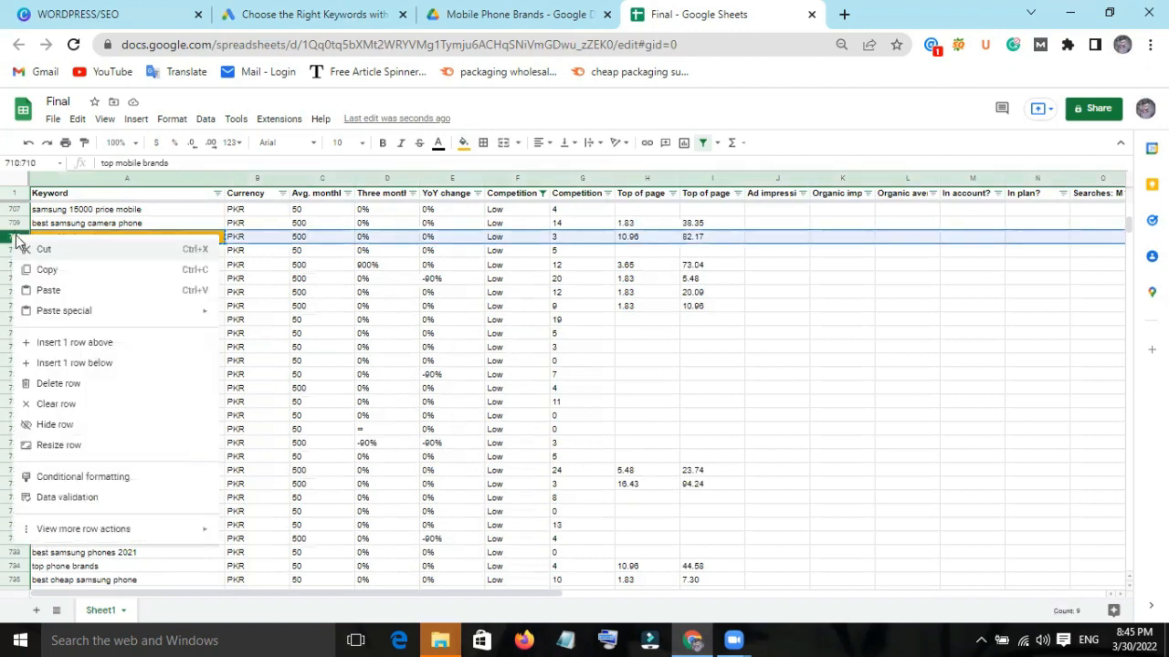
click(50, 271)
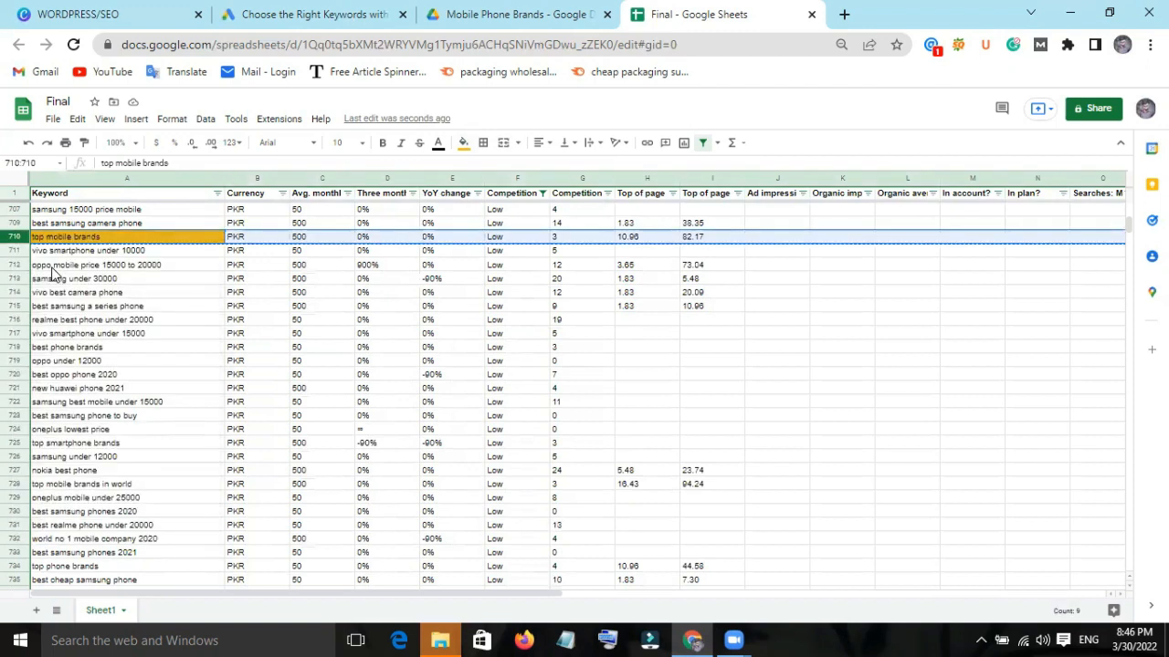
click(36, 611)
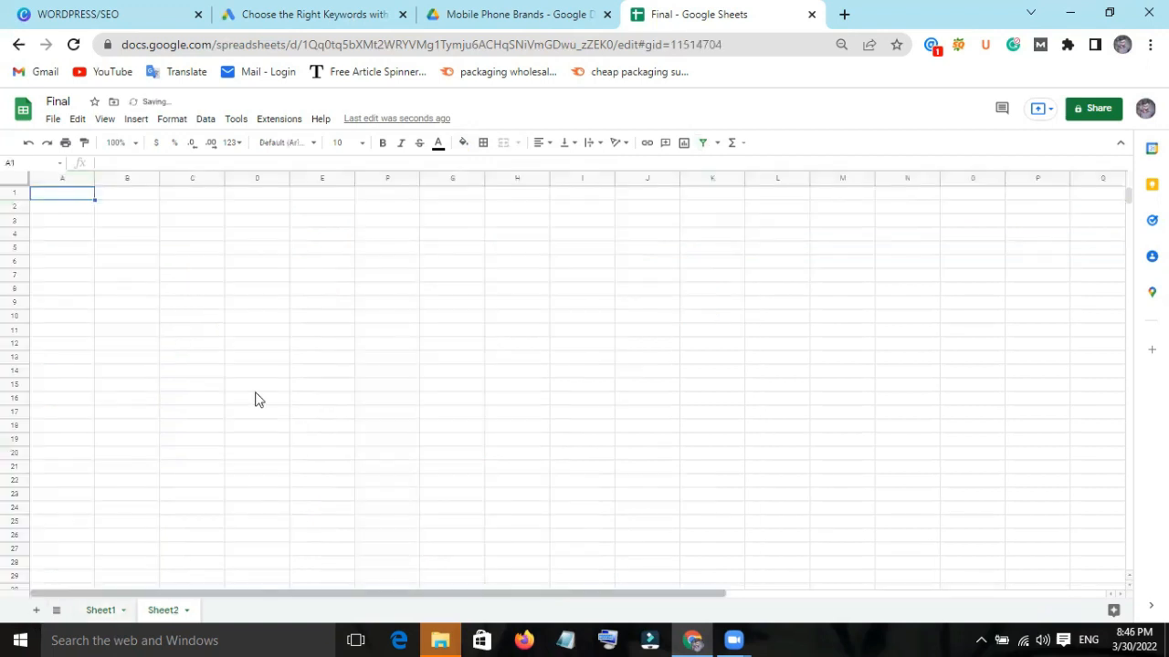
right_click(57, 194)
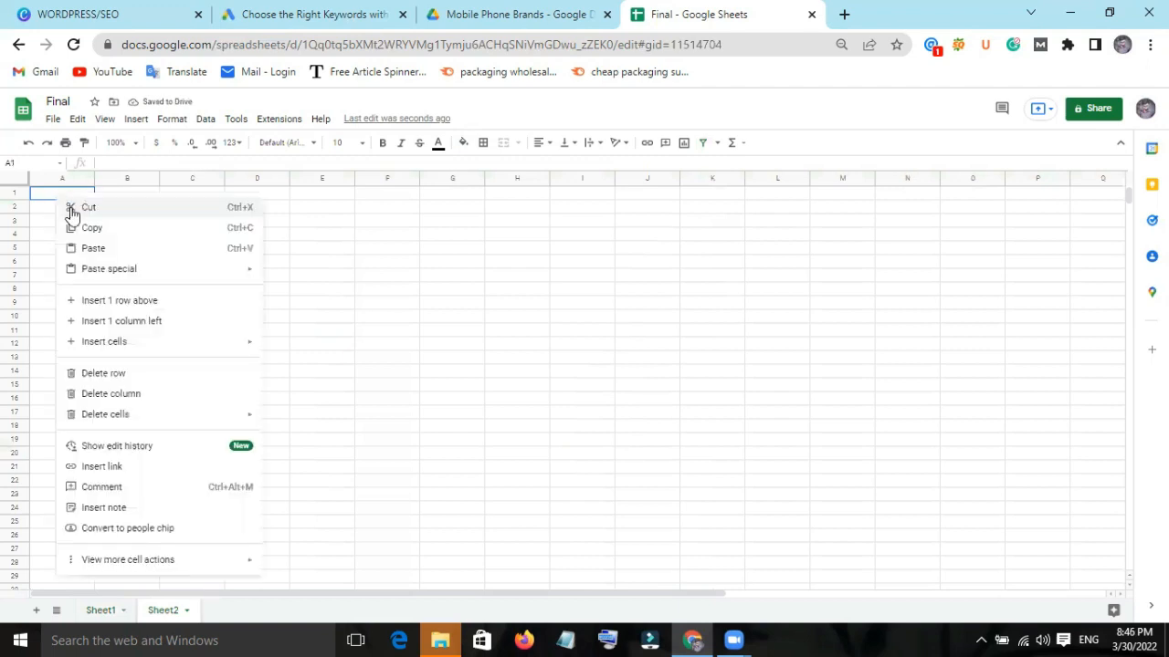
click(94, 250)
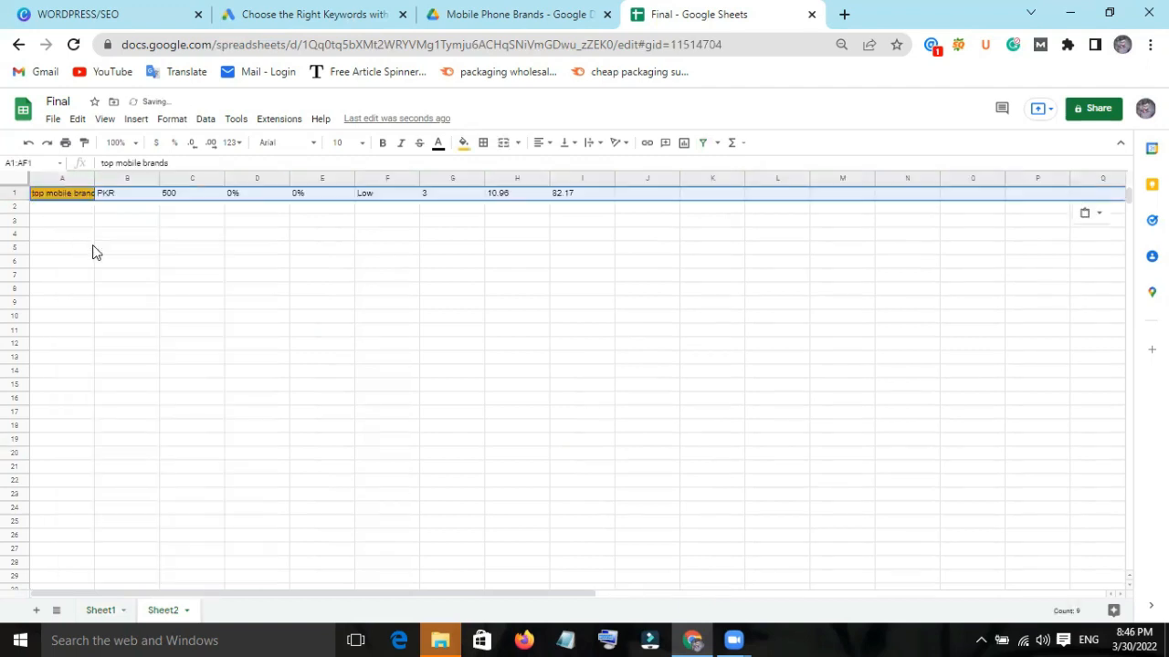
drag(93, 179, 126, 181)
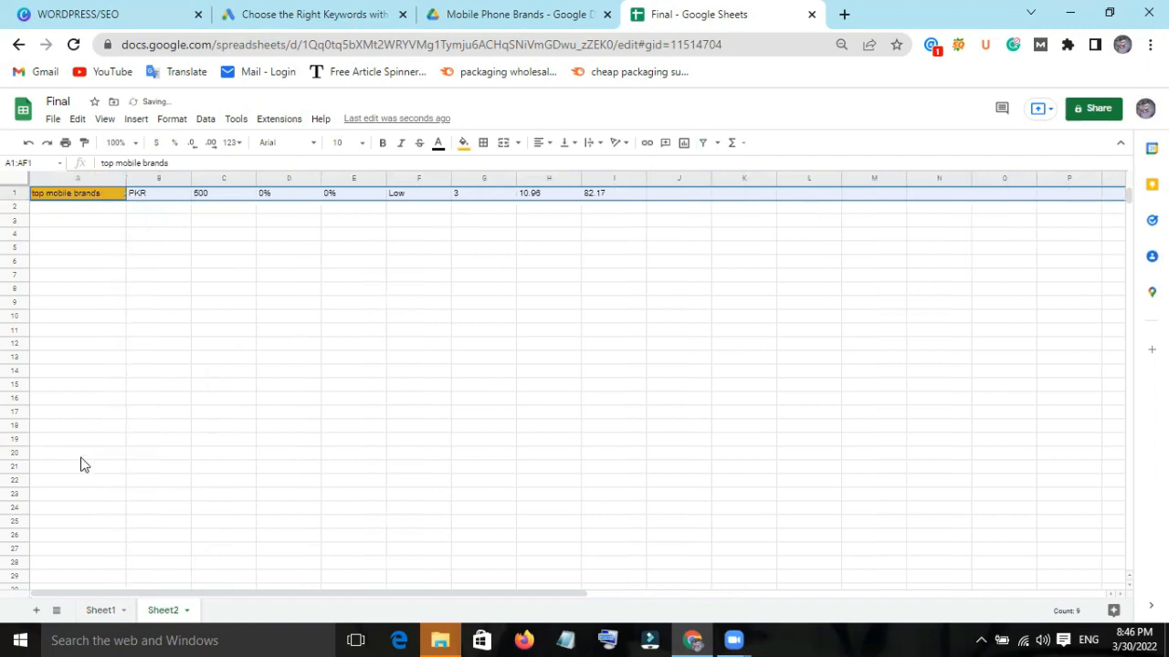
Copy the entire "best phone brands" row from Sheet1 into row 2 of Sheet2.
click(102, 611)
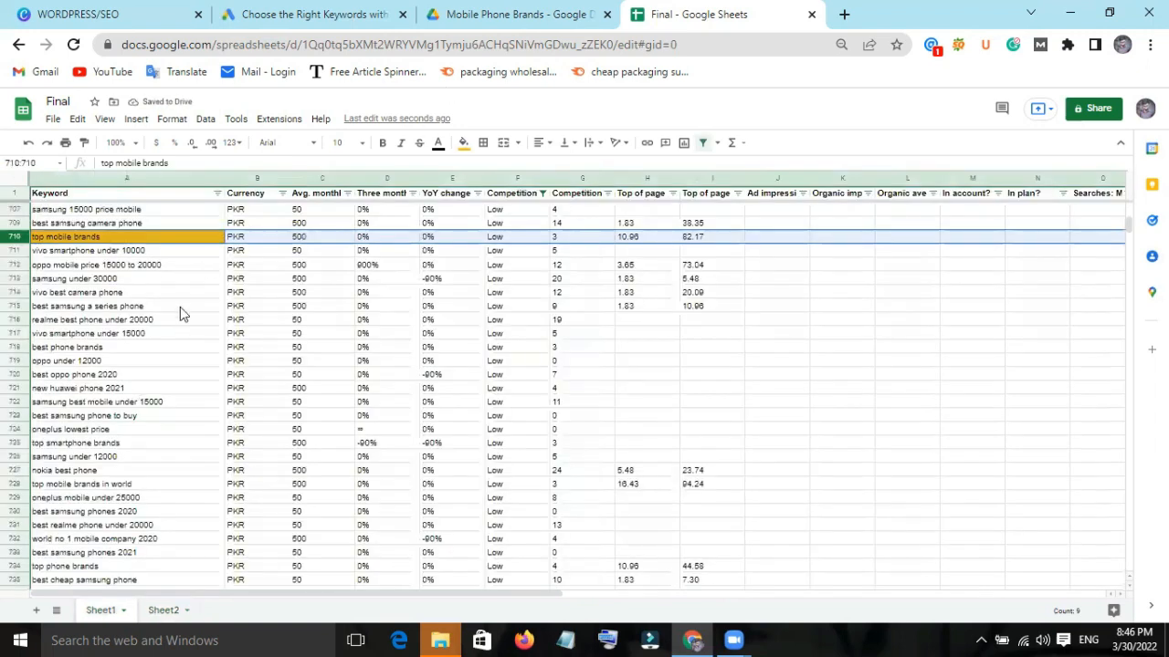
scroll(180, 314, down, 1)
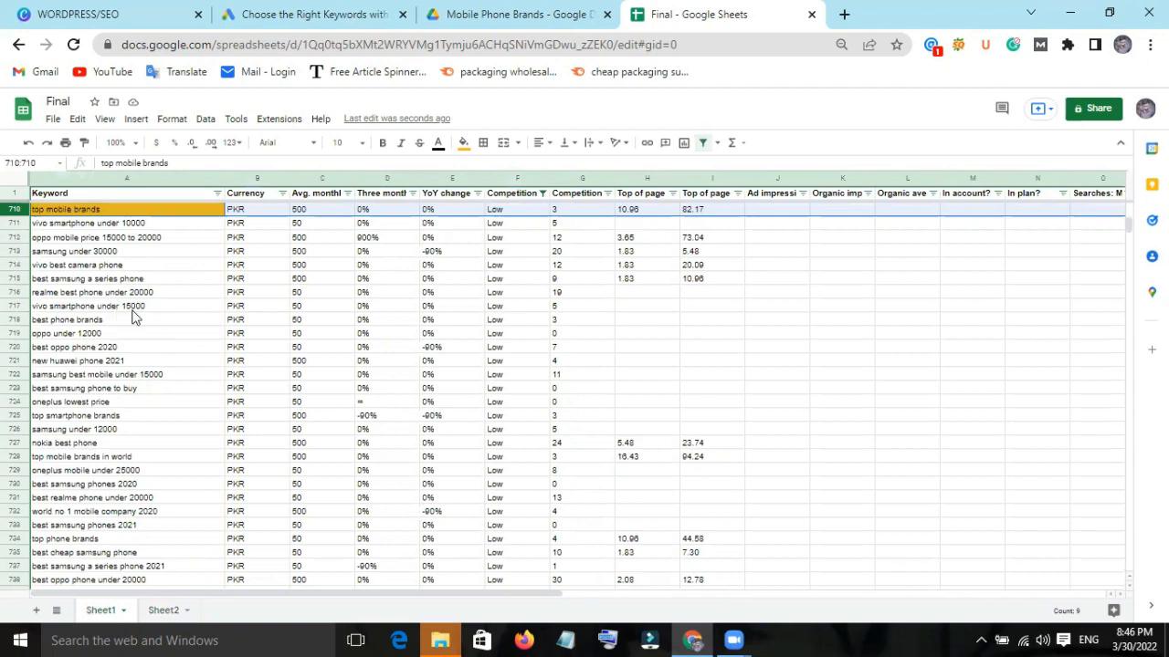
scroll(131, 318, down, 1)
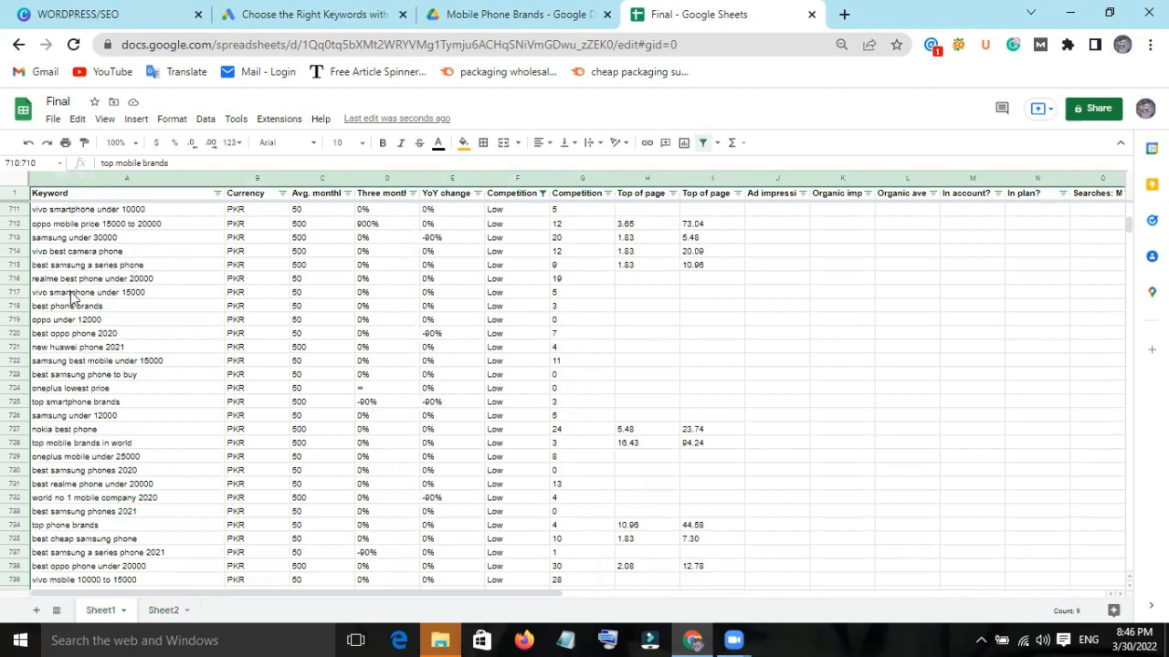
click(129, 310)
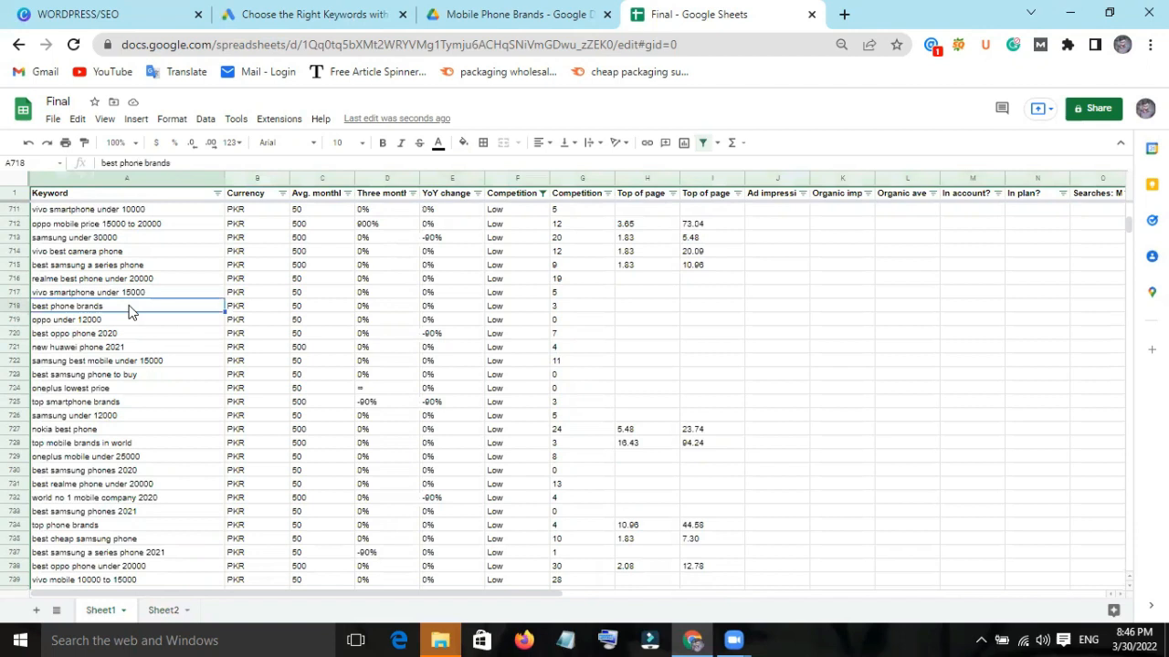
right_click(18, 312)
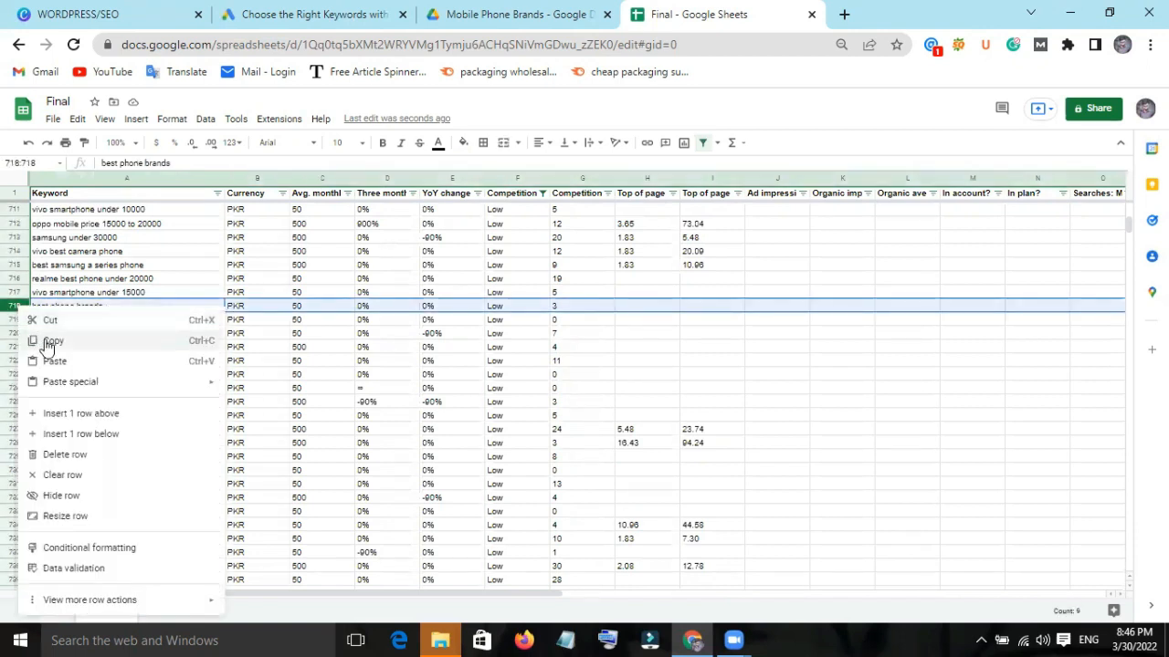
click(47, 341)
click(165, 610)
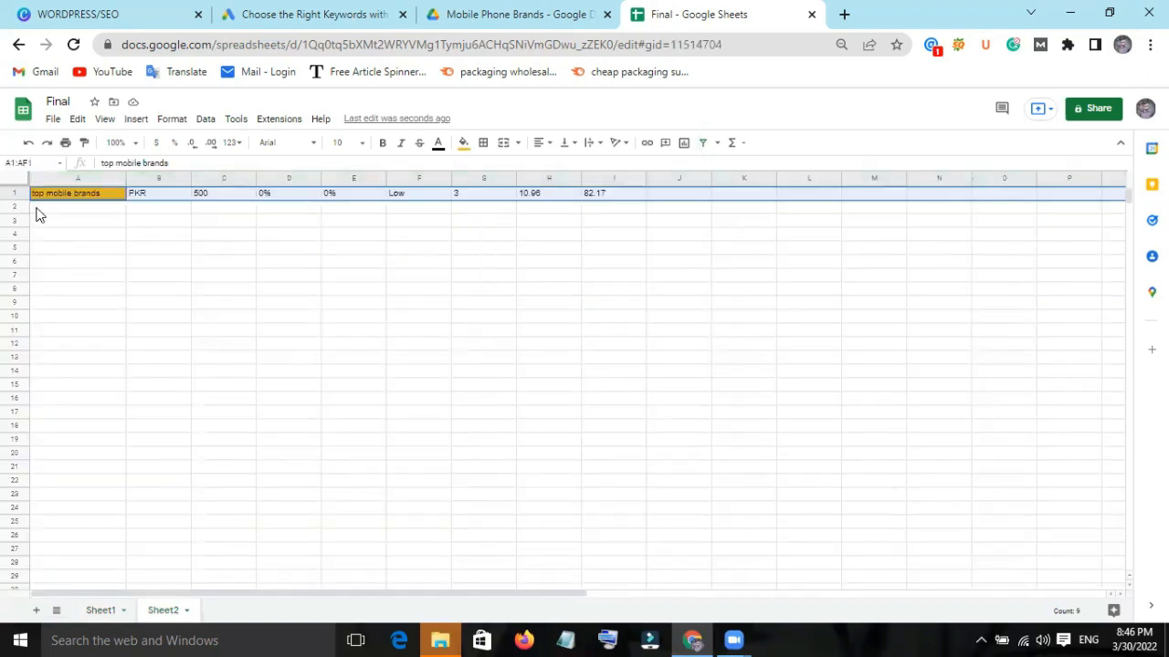
right_click(36, 209)
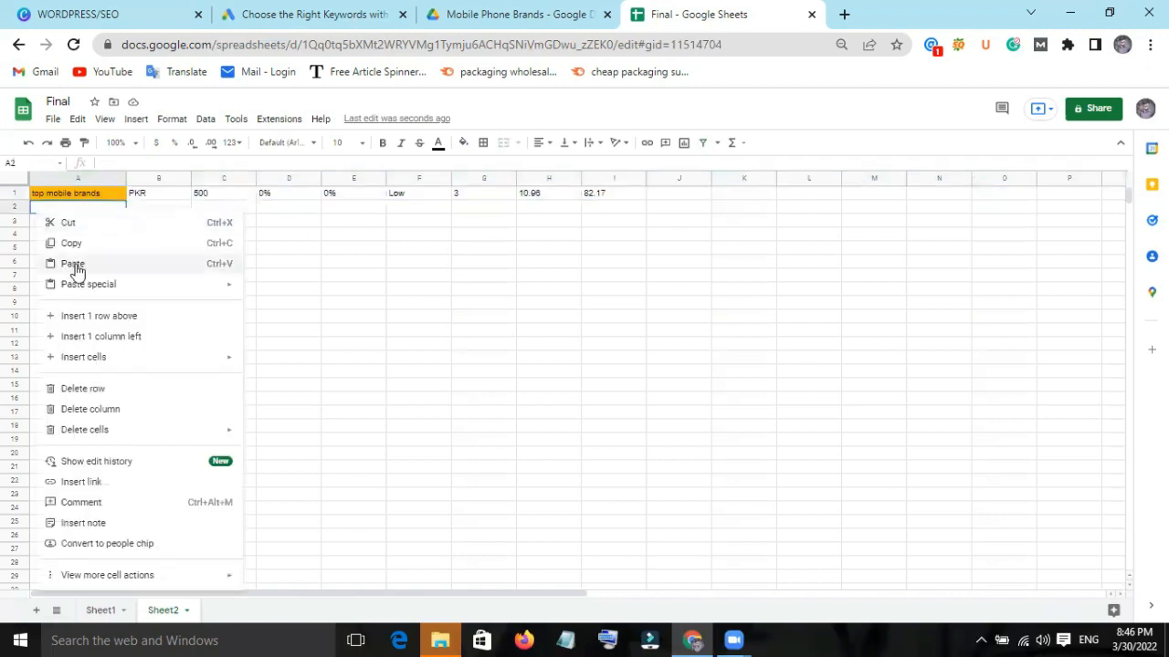
Highlight the whole "best phone brands" row in Sheet1 with the standard yellow fill.
click(102, 610)
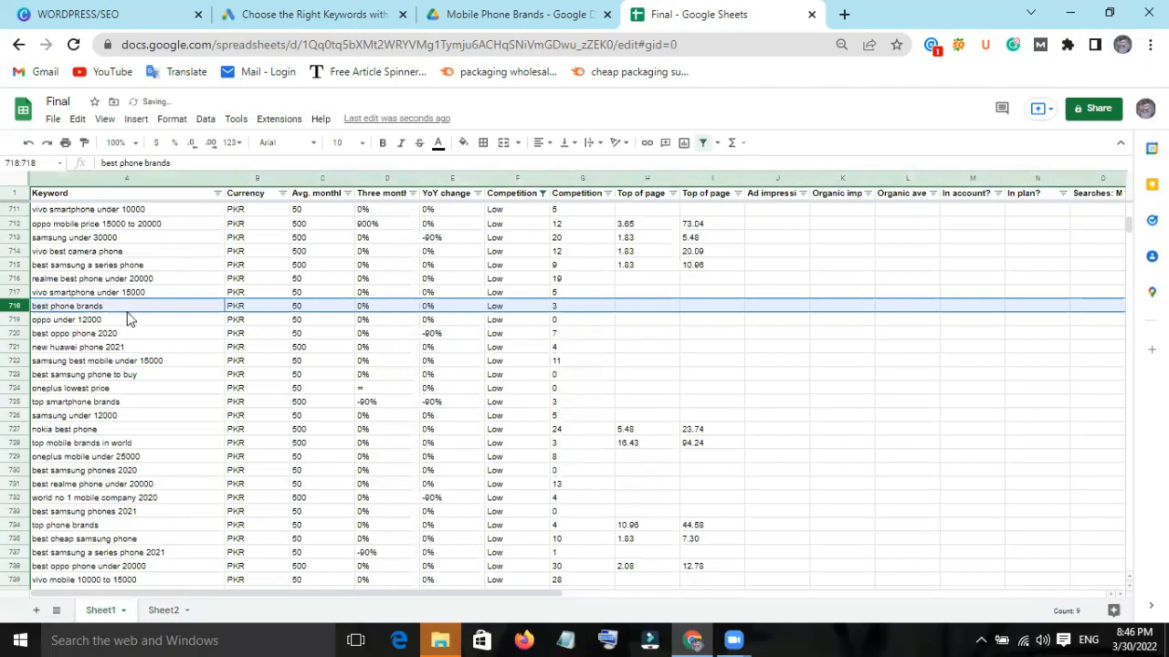
click(466, 144)
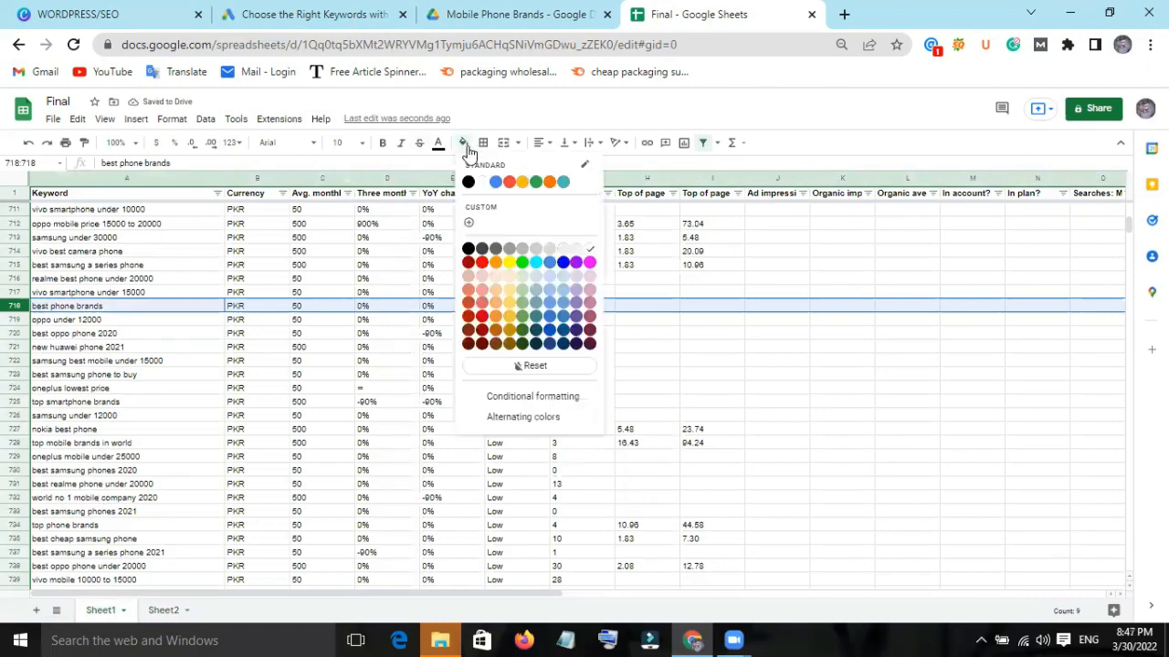
click(523, 182)
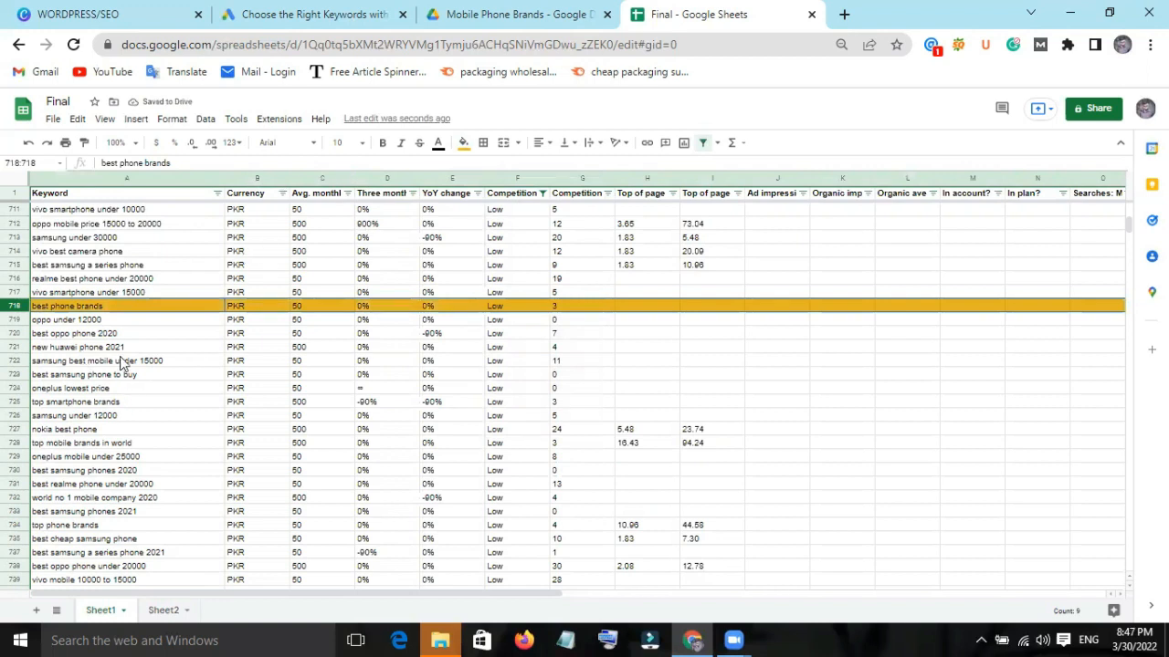
Highlight the "top smartphone brands" row in yellow and copy it into row 3 of Sheet2.
scroll(123, 363, down, 1)
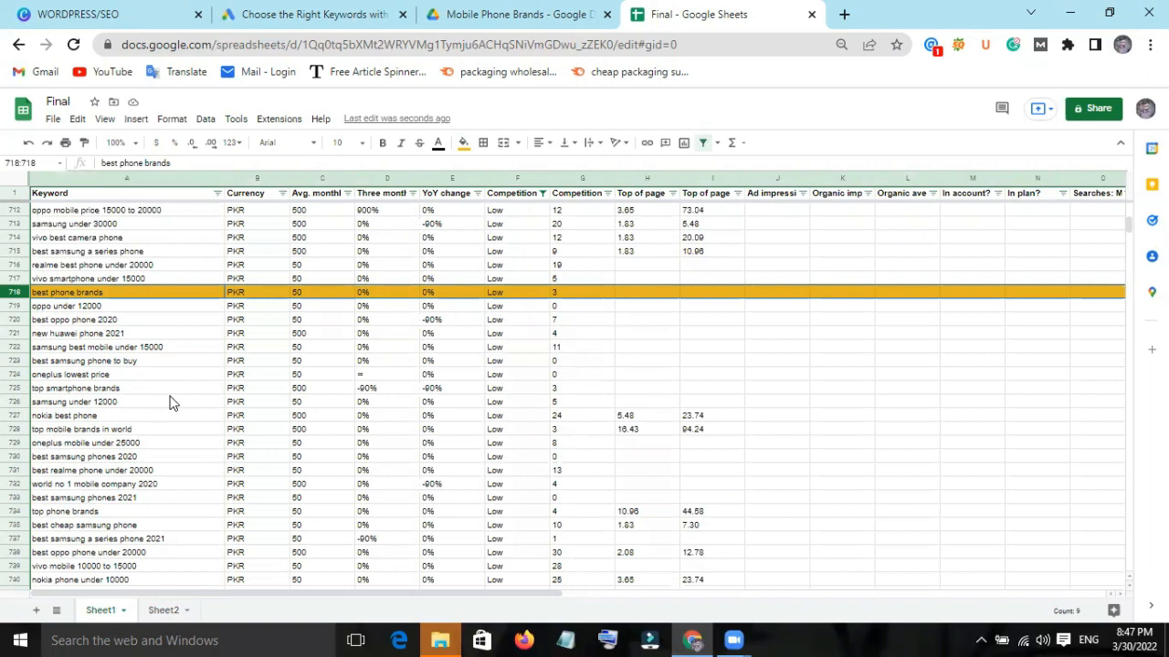
click(127, 389)
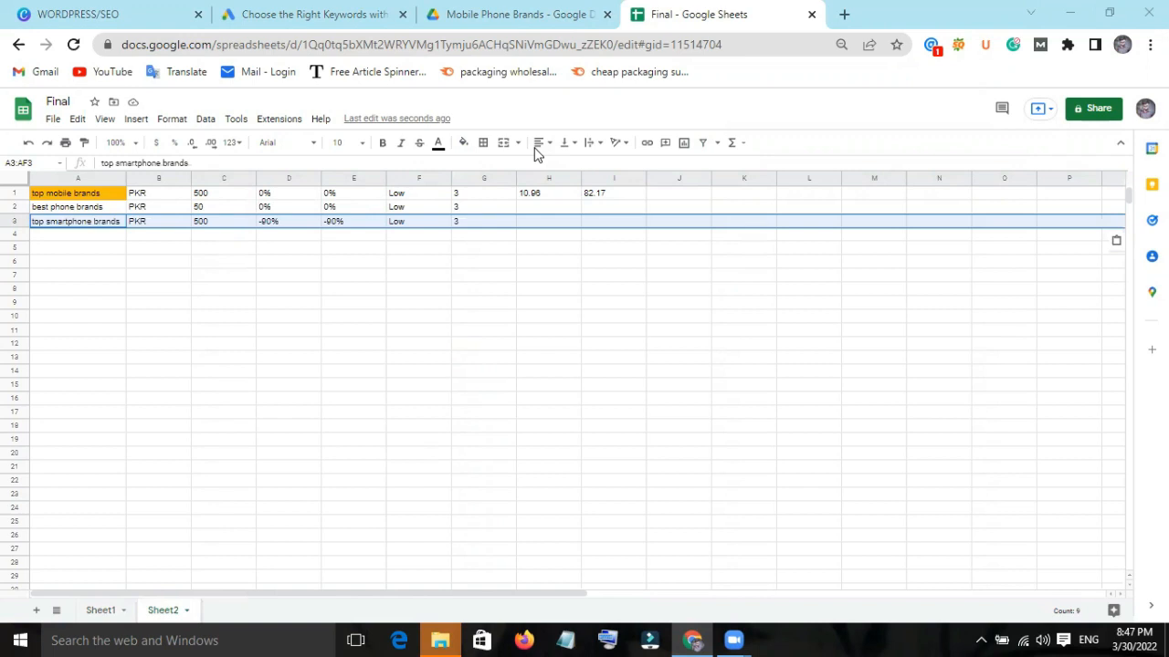
Highlight the whole "top mobile brands in world" row in Sheet1 with the standard yellow fill.
click(98, 610)
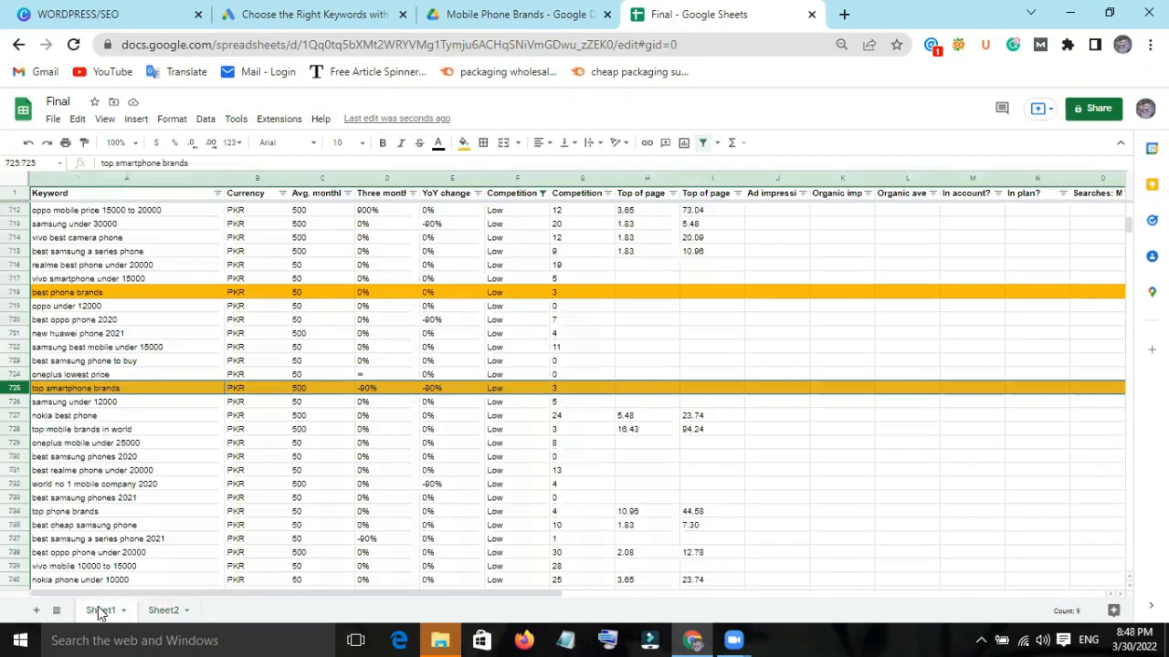
scroll(91, 429, down, 1)
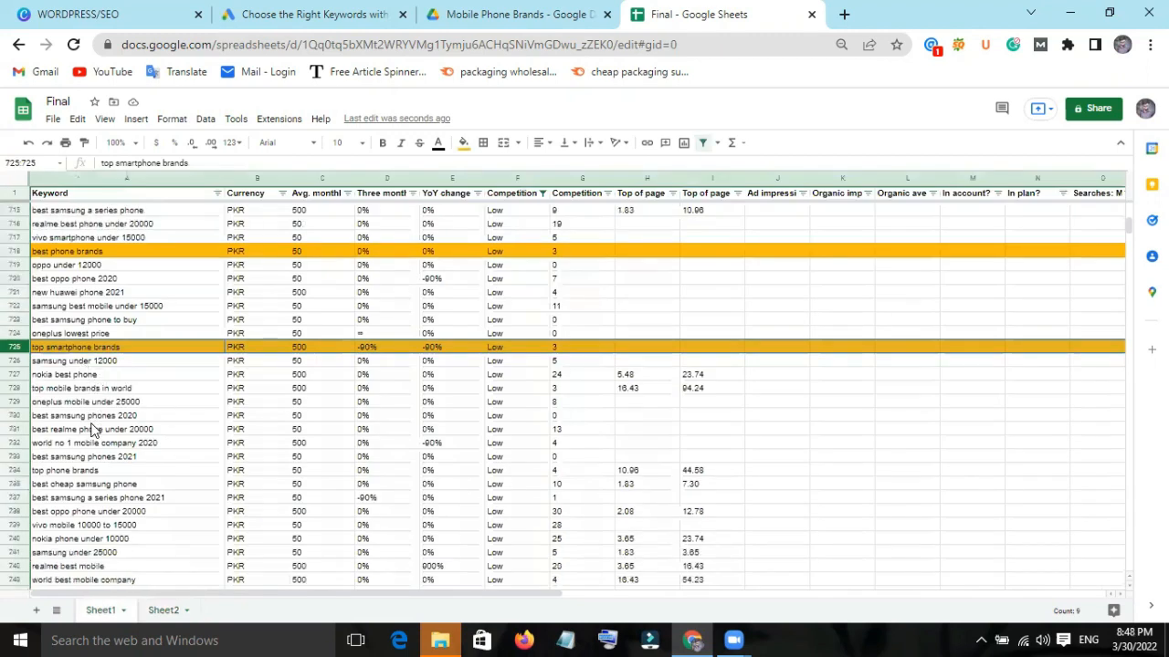
scroll(144, 431, down, 1)
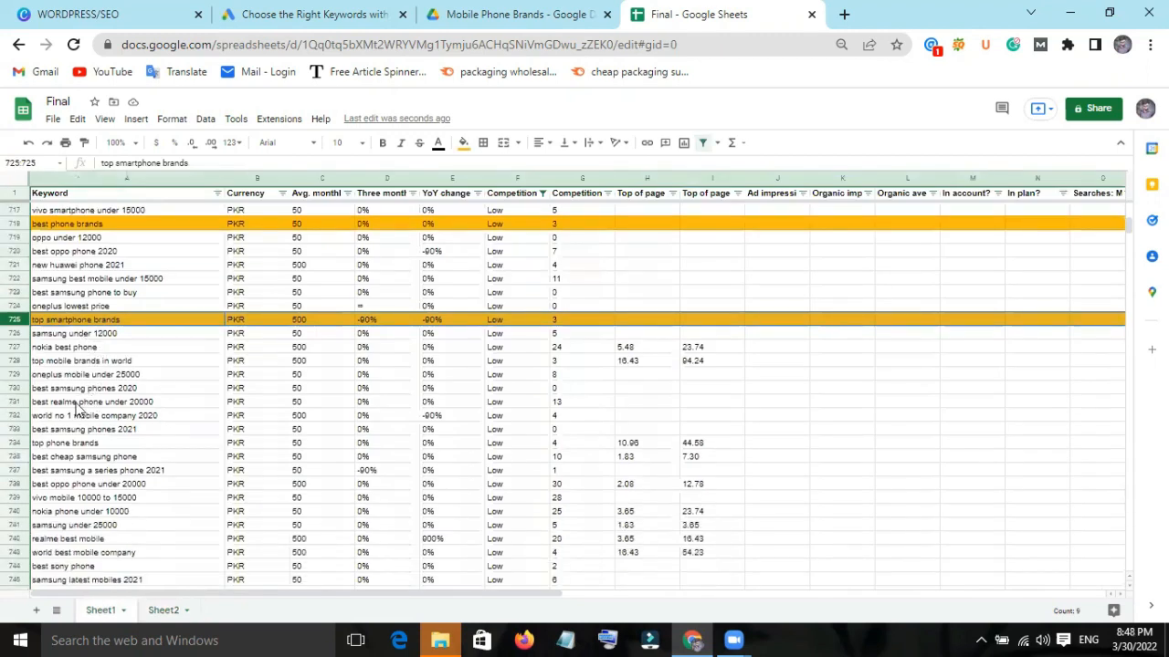
click(133, 360)
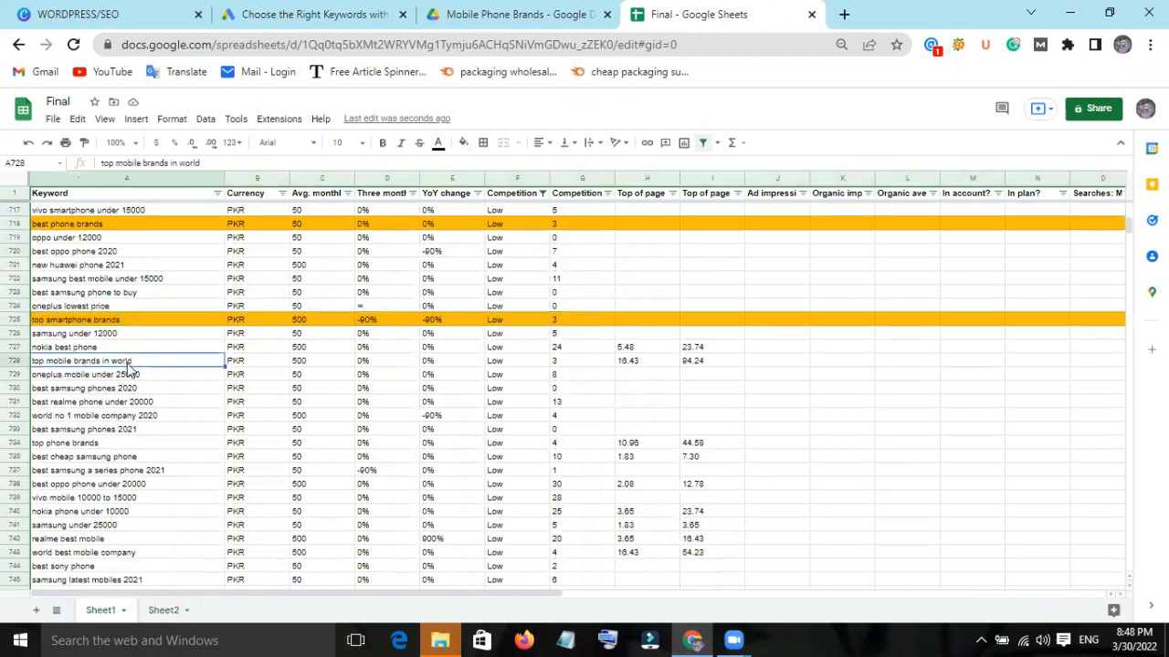
click(15, 361)
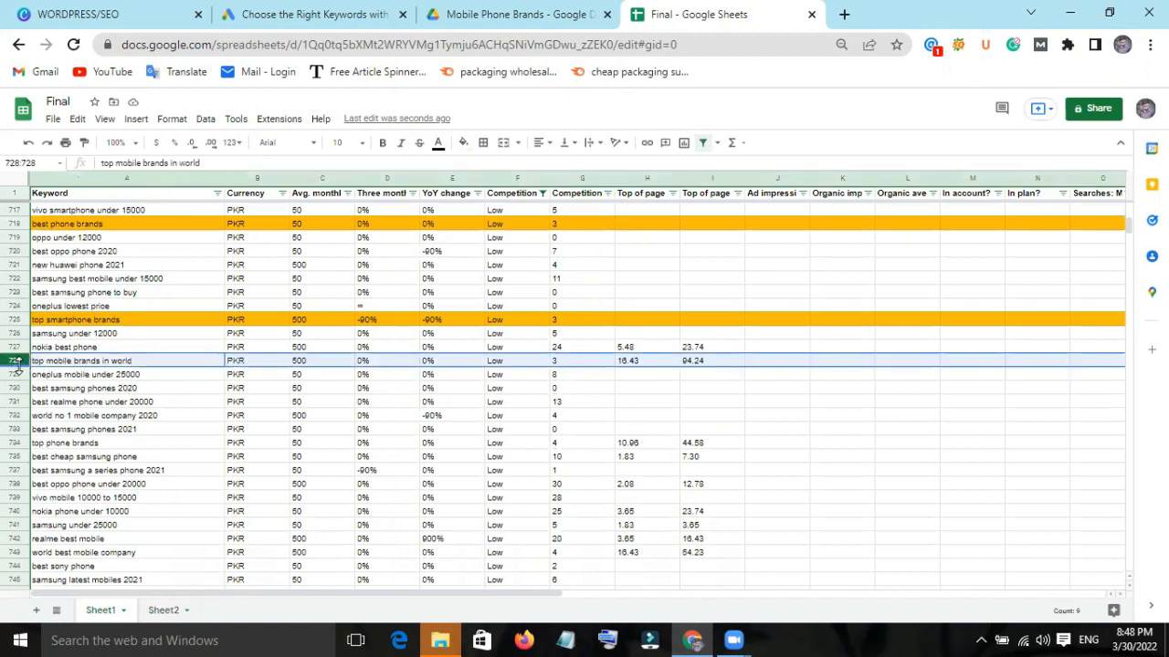
click(464, 144)
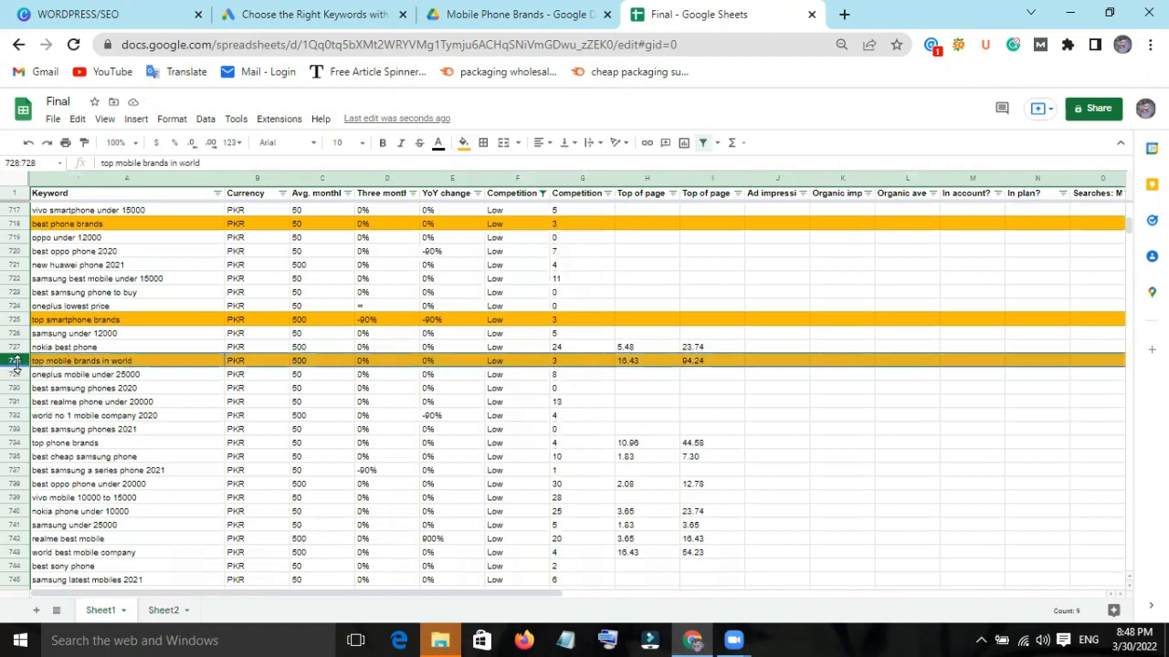
Copy the "top mobile brands in world" row and paste its contents inside cell A4 of Sheet2.
right_click(16, 364)
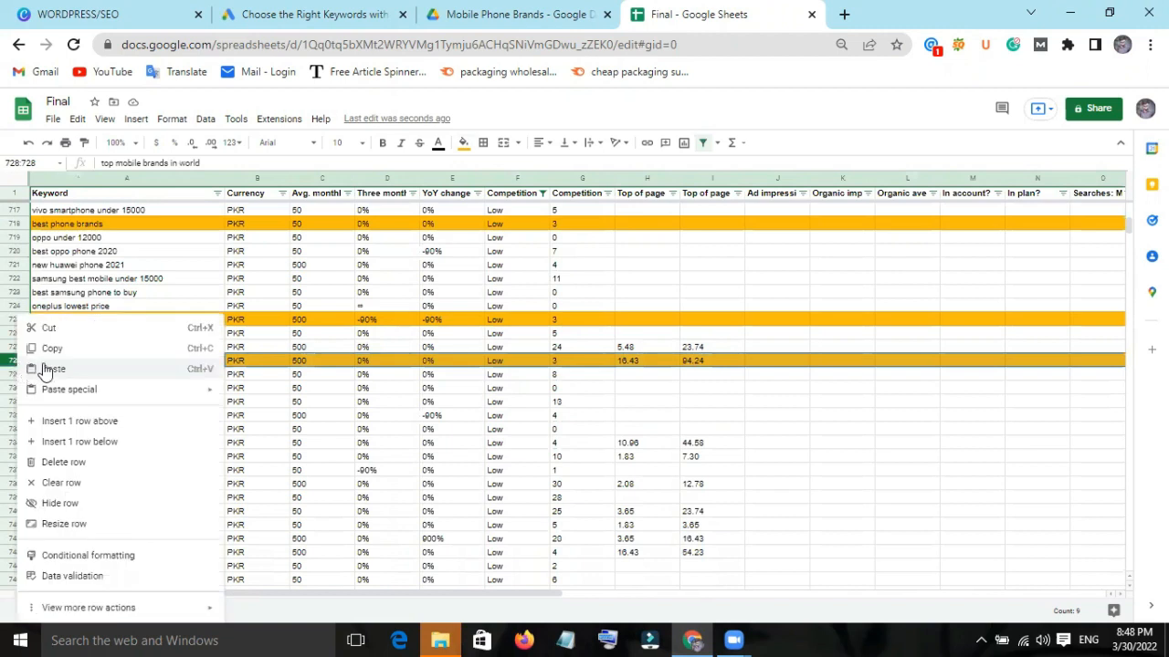
click(79, 351)
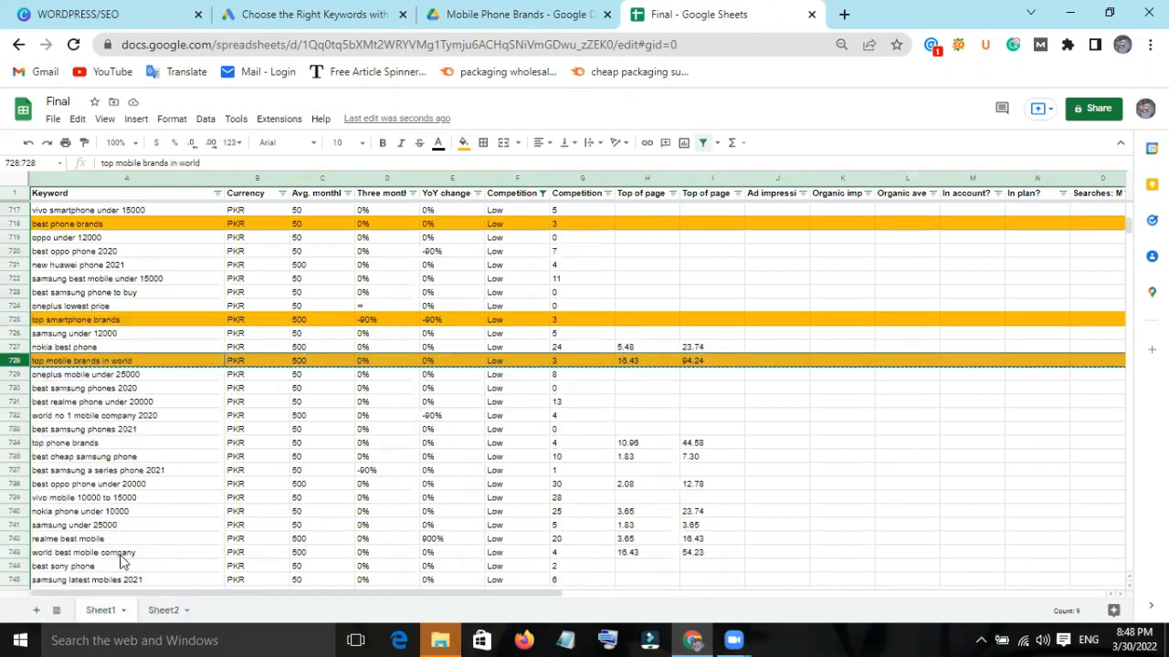
click(161, 610)
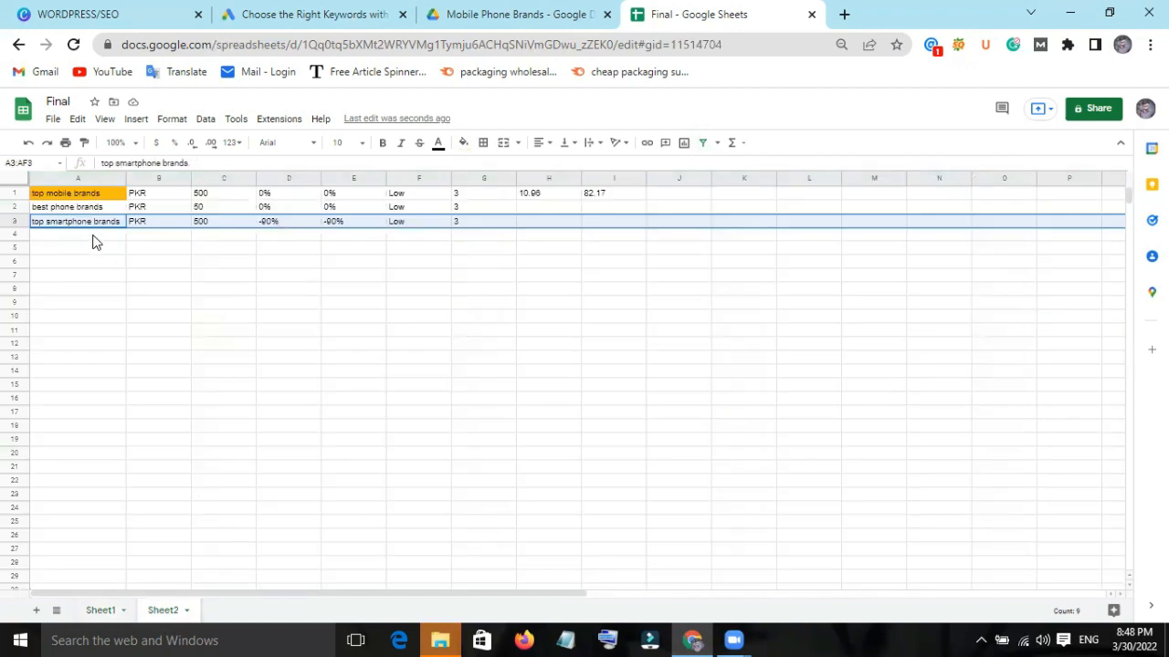
double_click(96, 240)
right_click(96, 238)
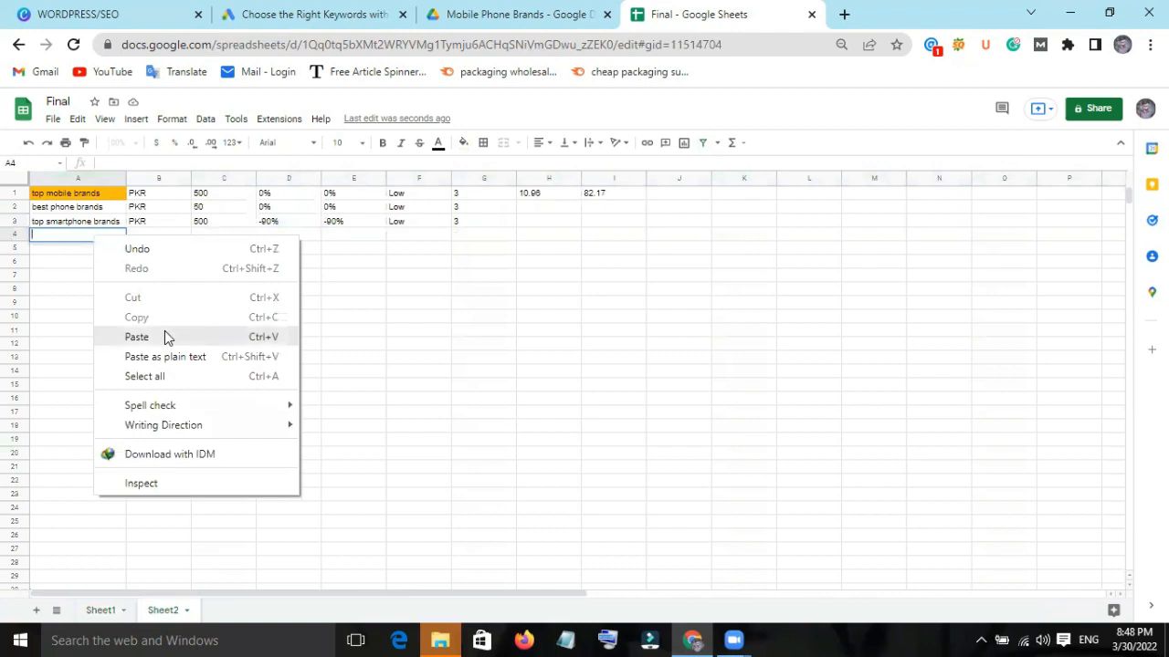
click(137, 336)
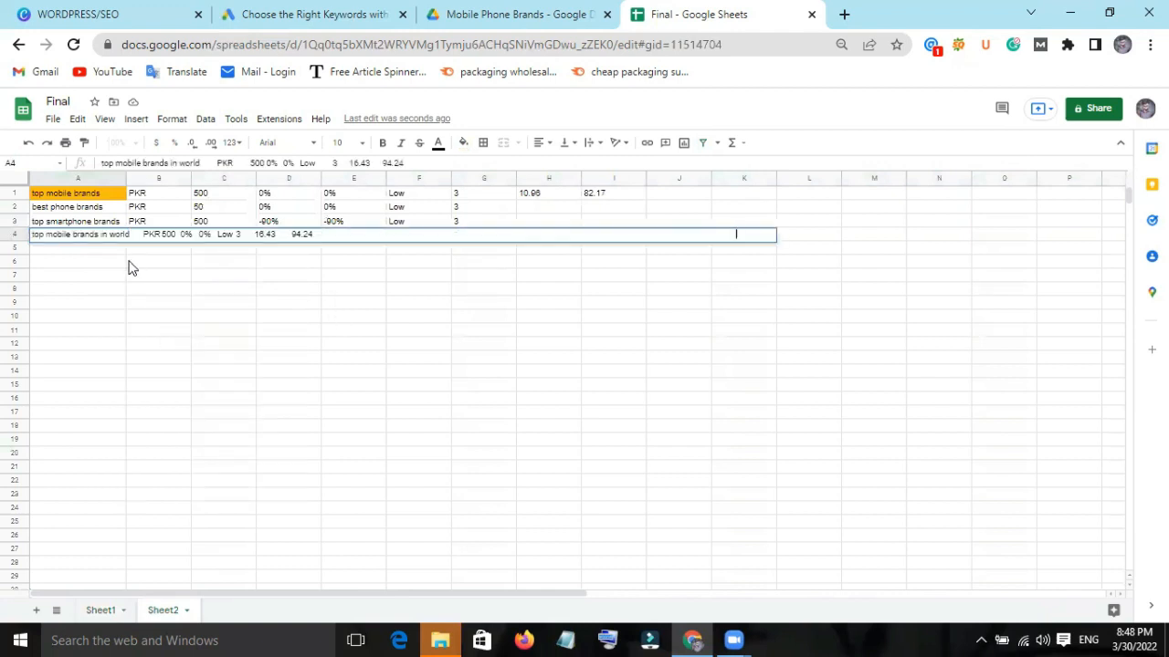
Copy the entire "top phone brands" row from Sheet1 into row 5 of Sheet2.
click(108, 617)
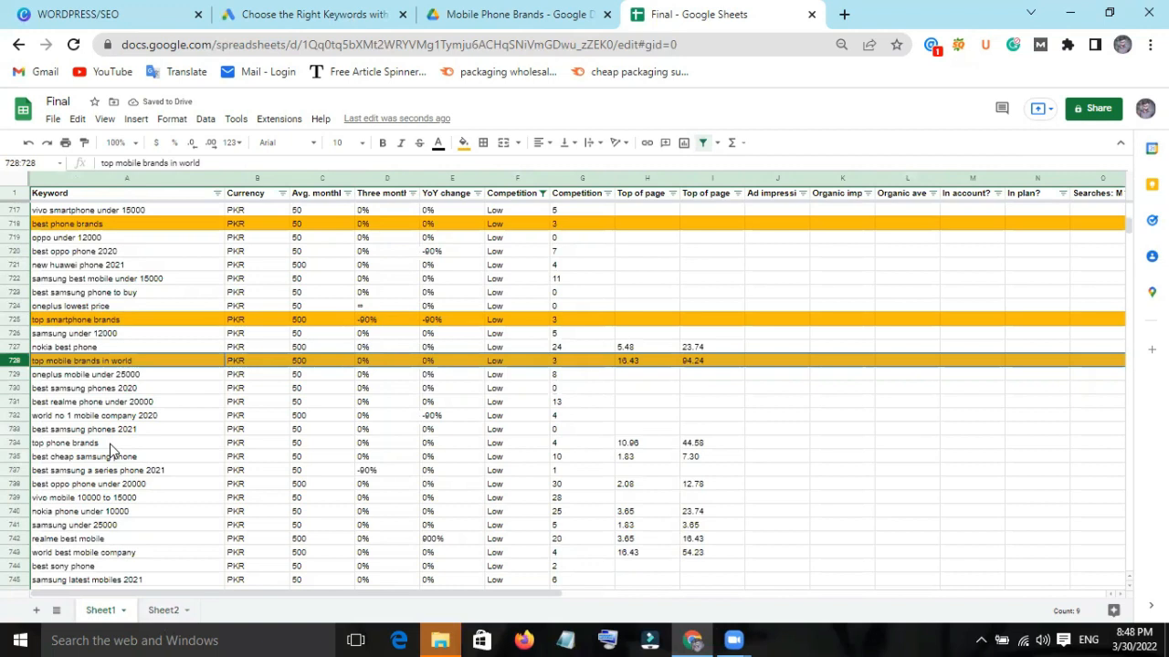
click(109, 443)
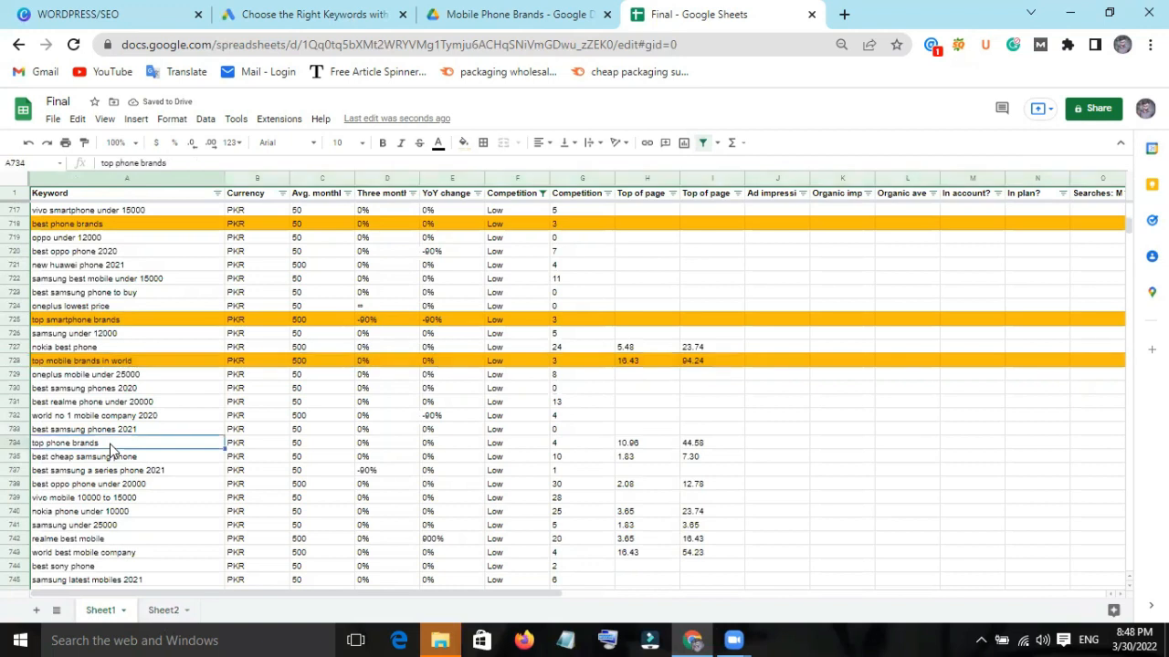
click(15, 445)
right_click(14, 441)
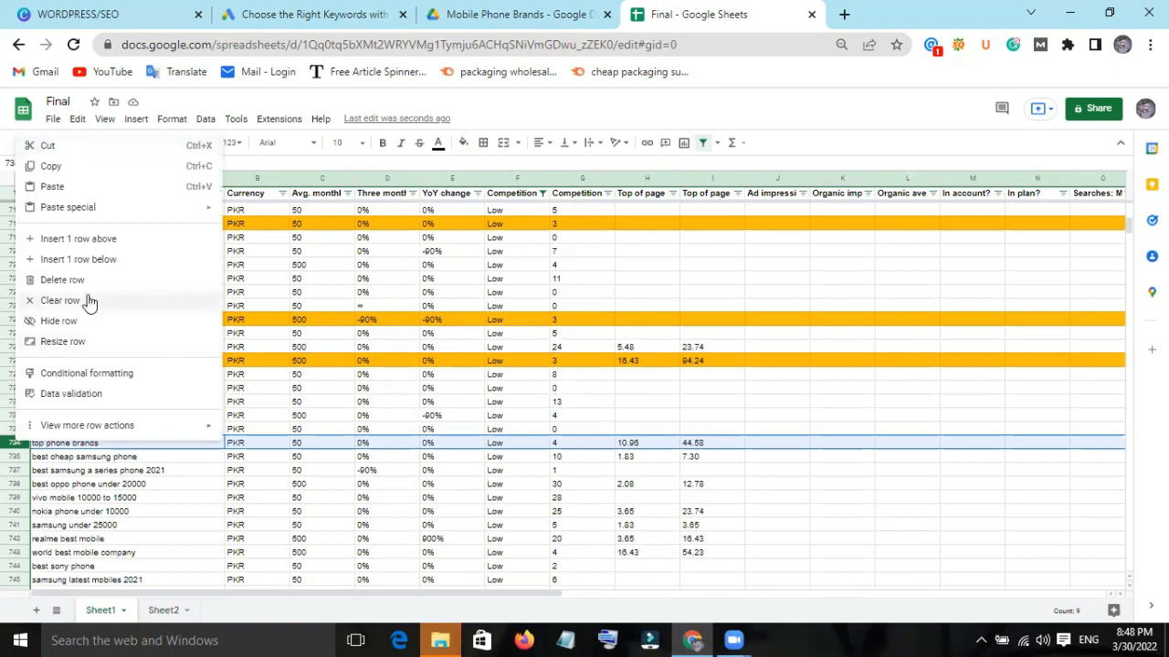
click(76, 165)
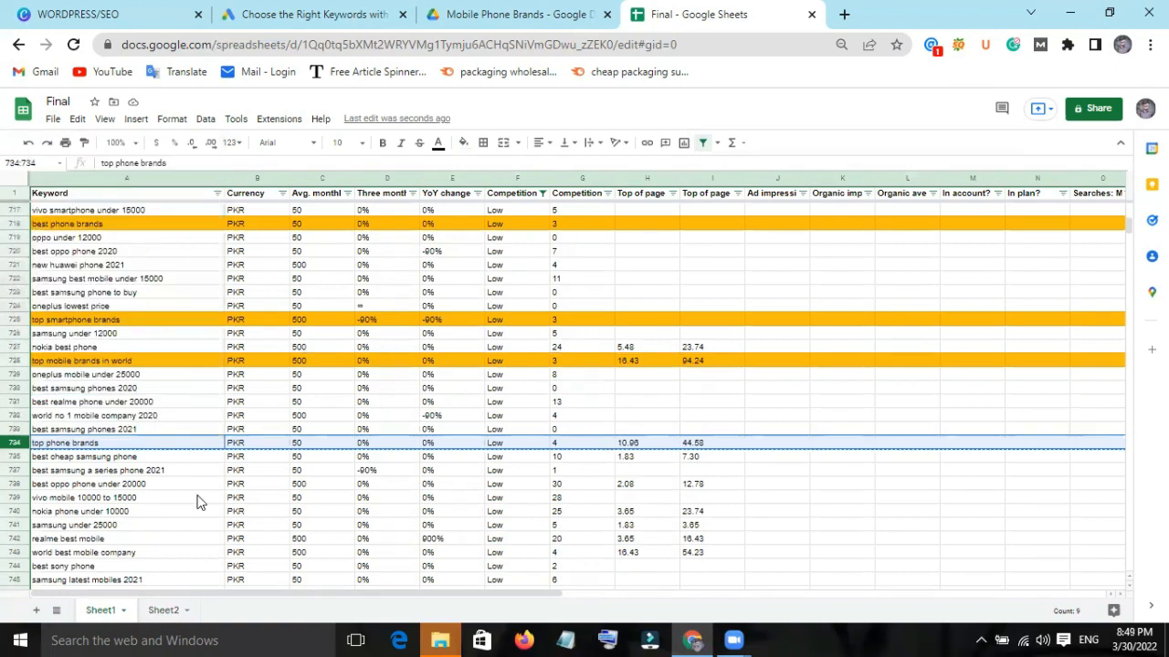
click(152, 612)
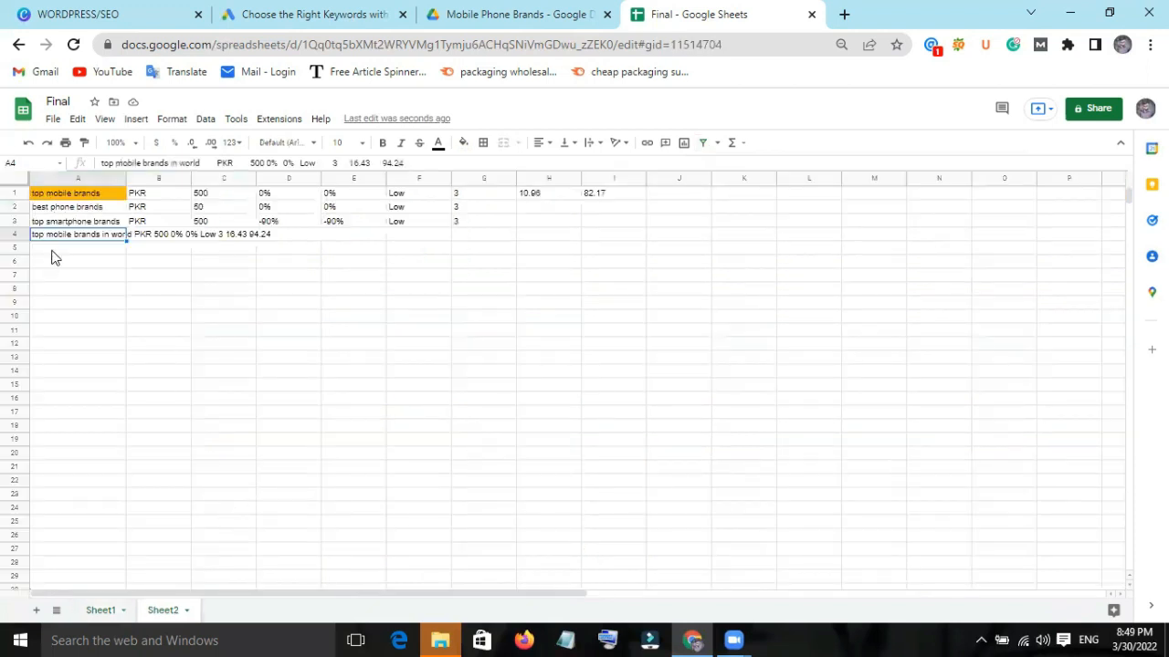
click(52, 251)
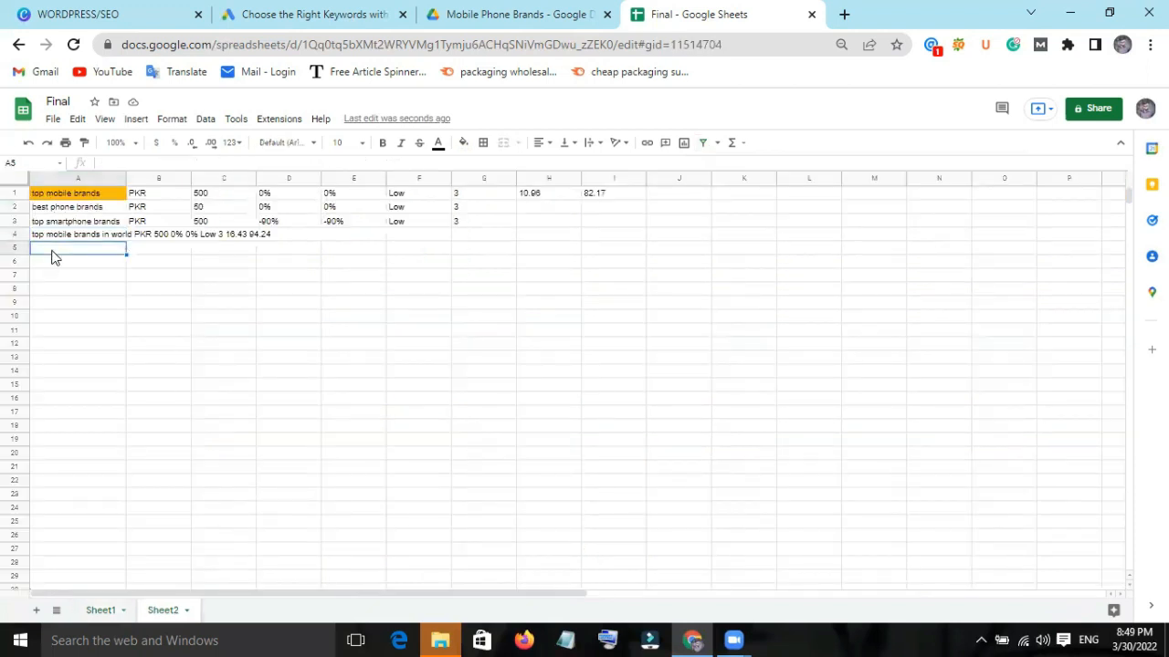
key(ctrl+v)
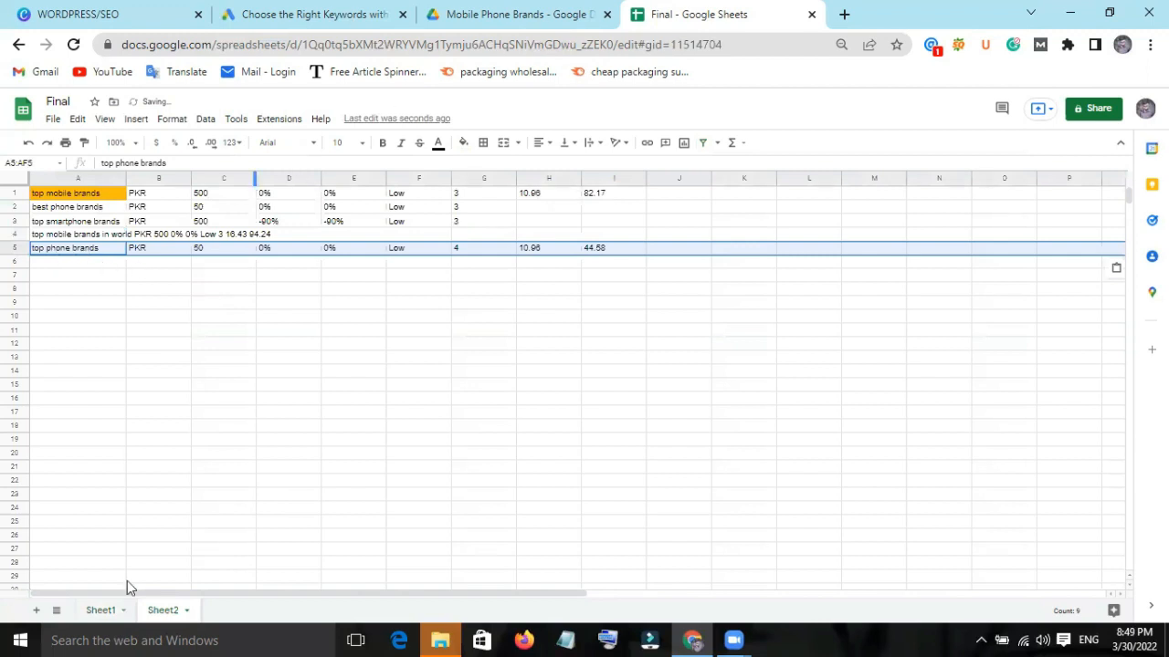
Highlight the "top phone brands" row in Sheet1 with the standard yellow fill.
click(102, 610)
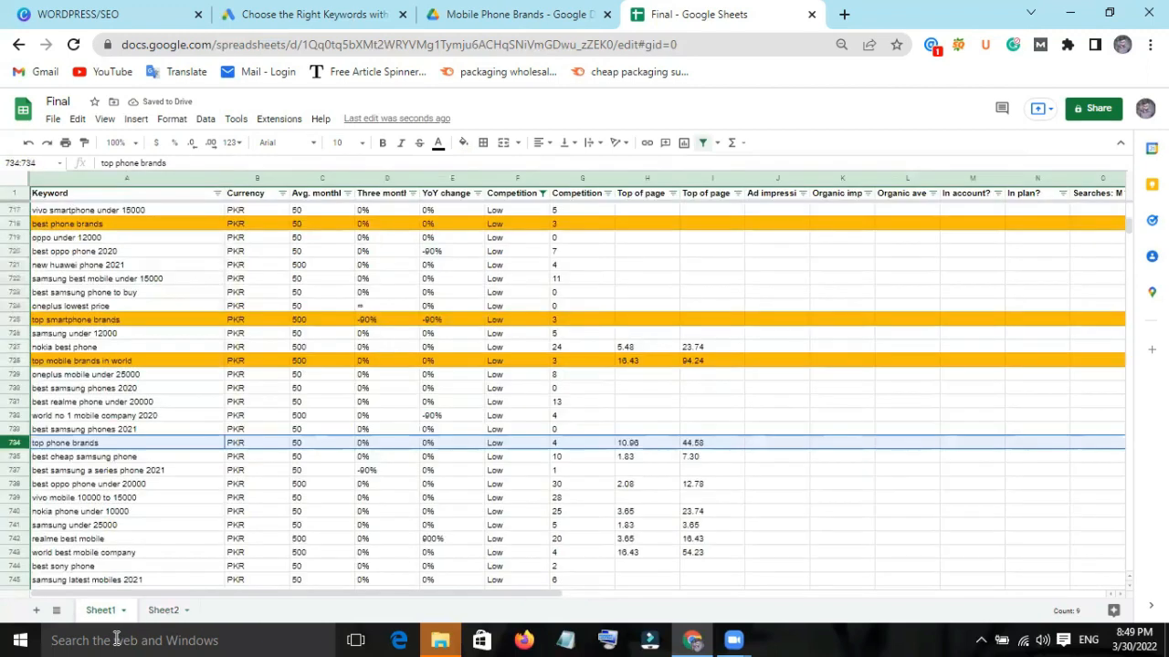
click(465, 148)
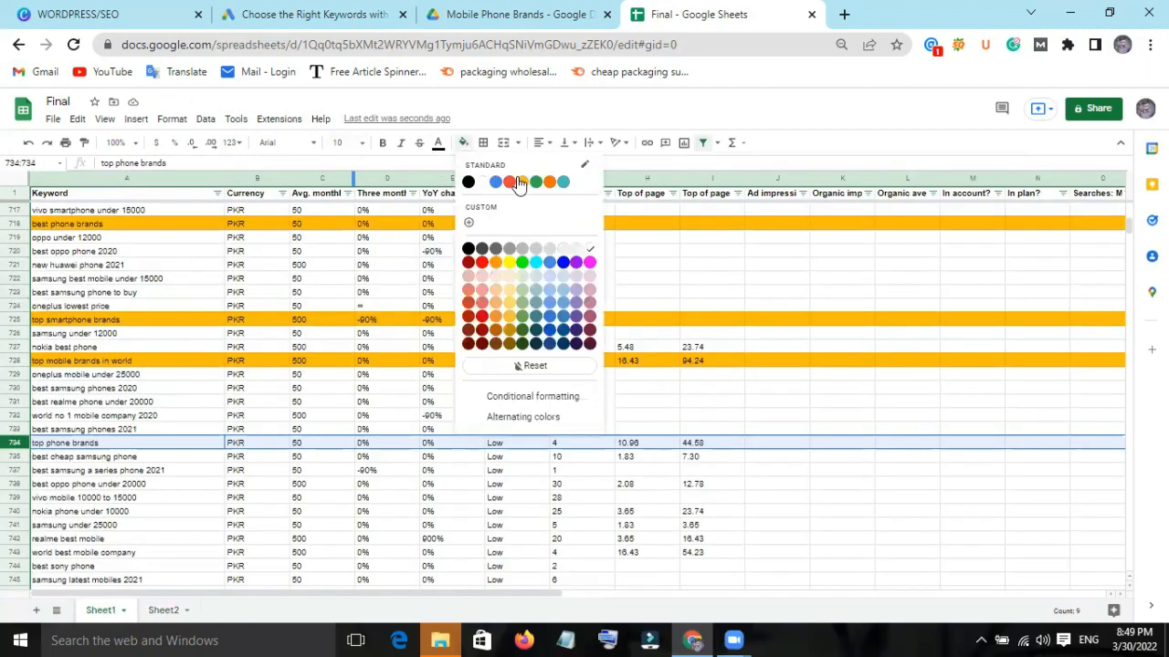
click(521, 181)
click(518, 178)
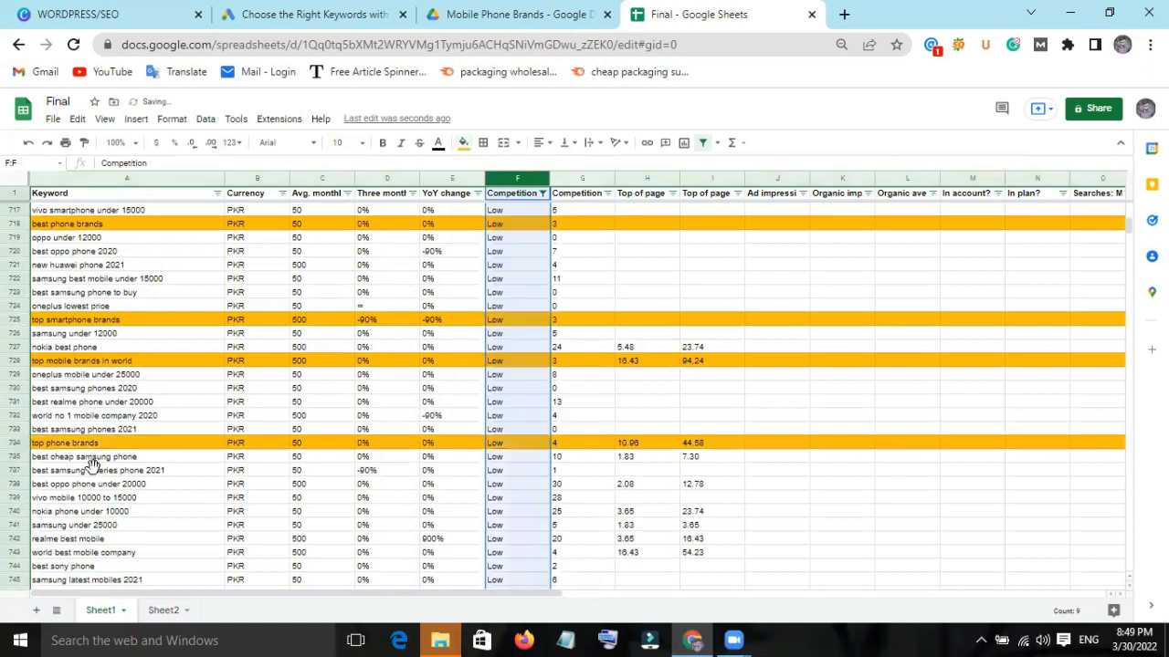
Find the "world best mobile company" row further down Sheet1 and fill the whole row with standard yellow.
scroll(125, 477, down, 1)
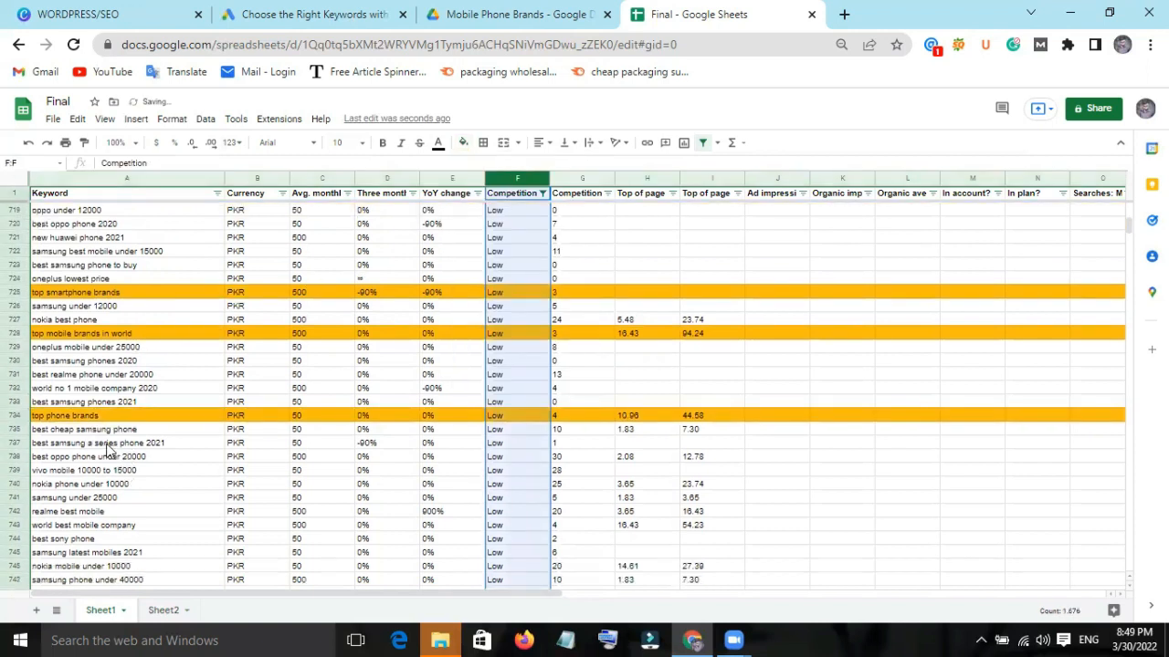
scroll(137, 444, down, 2)
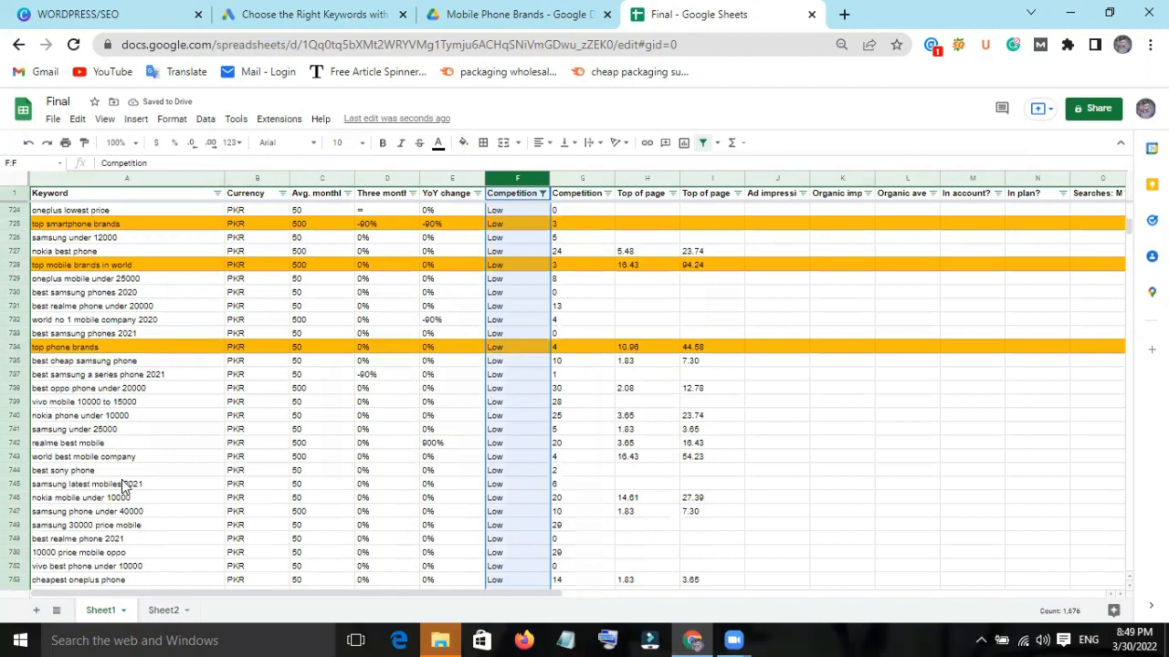
scroll(124, 484, down, 1)
scroll(123, 482, down, 1)
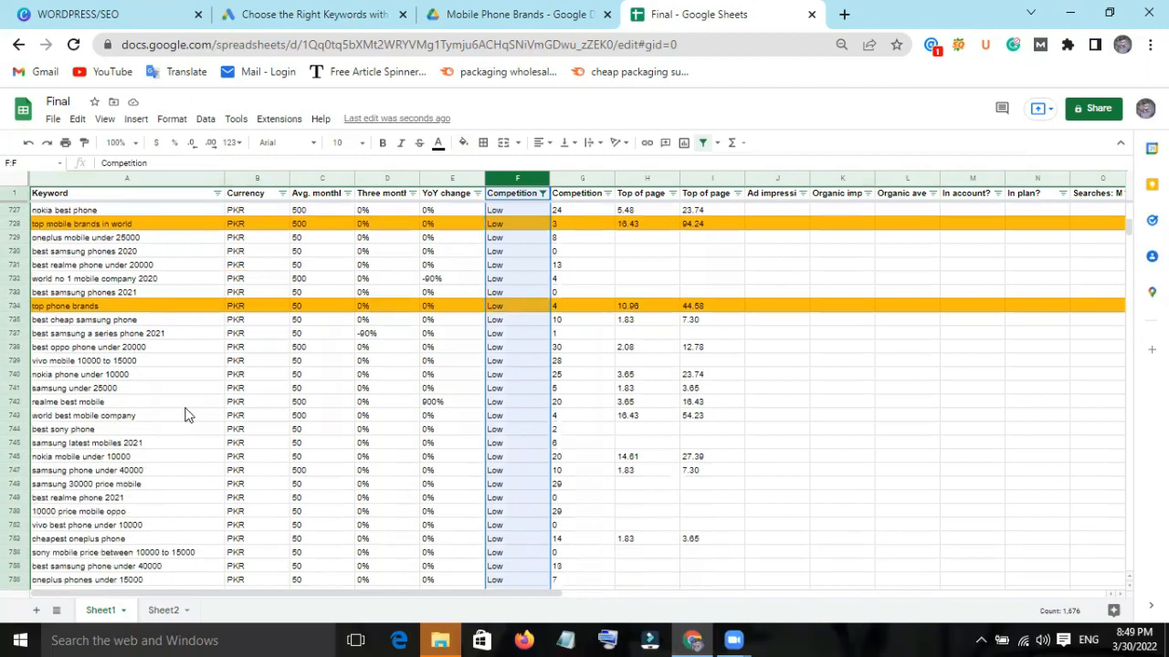
click(99, 417)
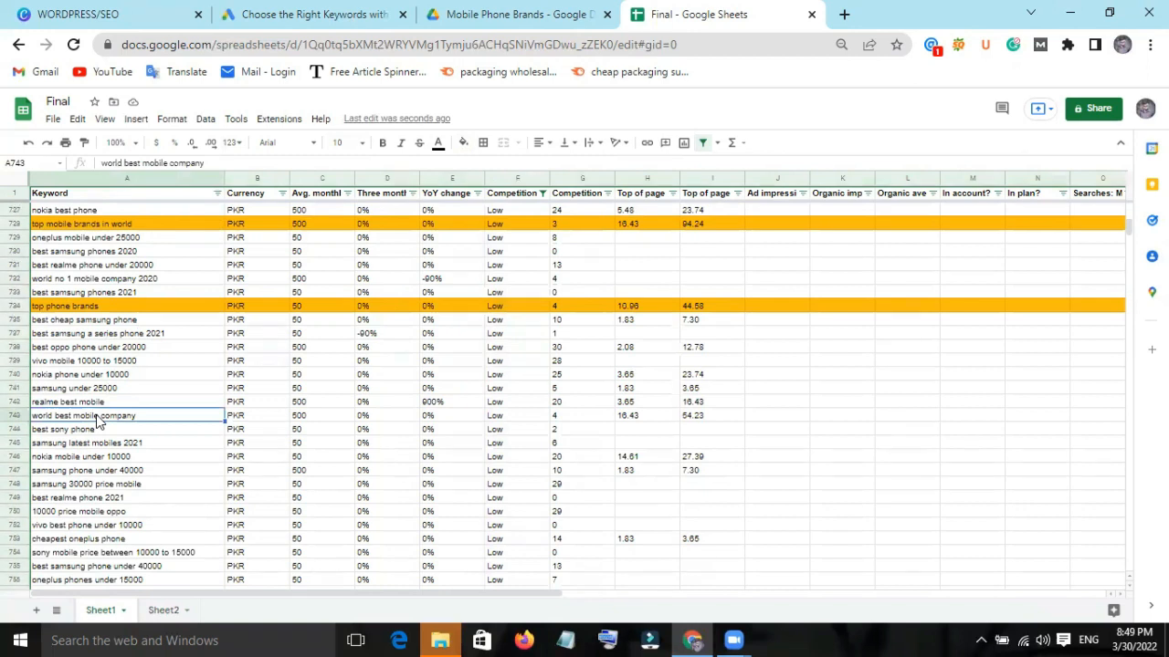
click(16, 415)
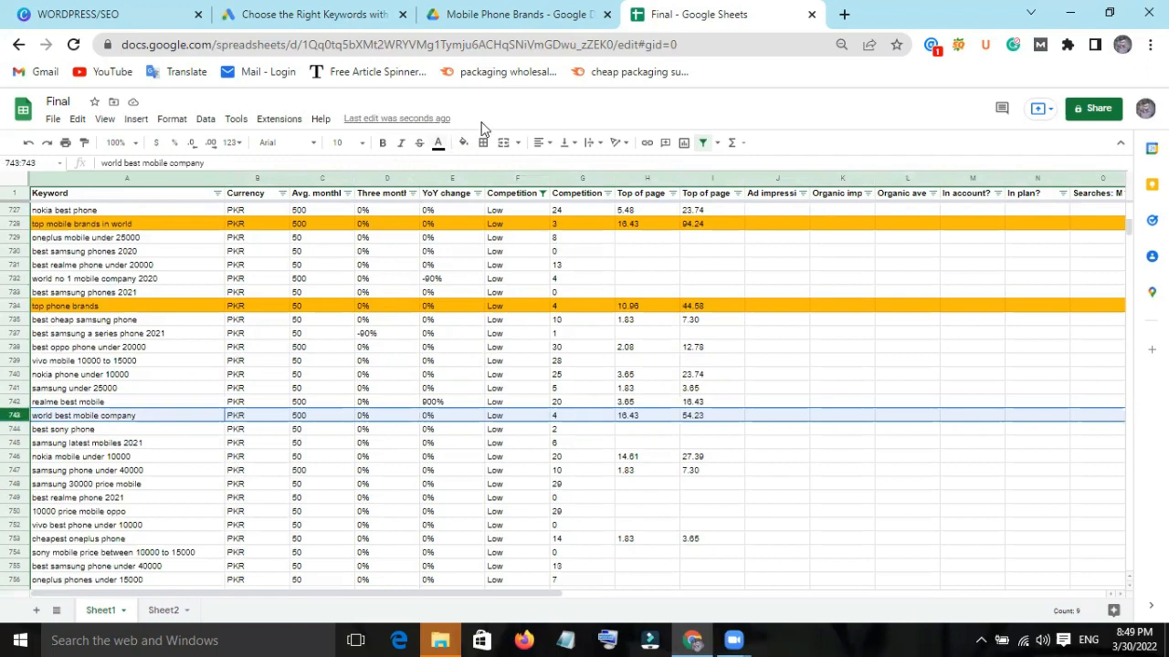
click(462, 143)
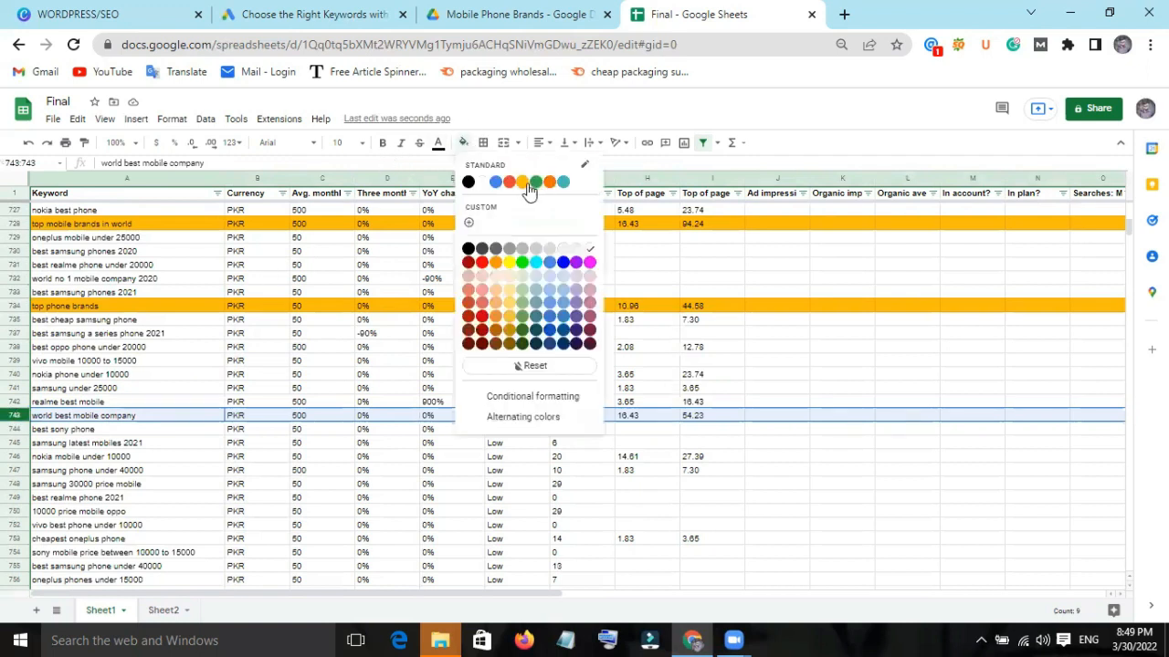
click(525, 186)
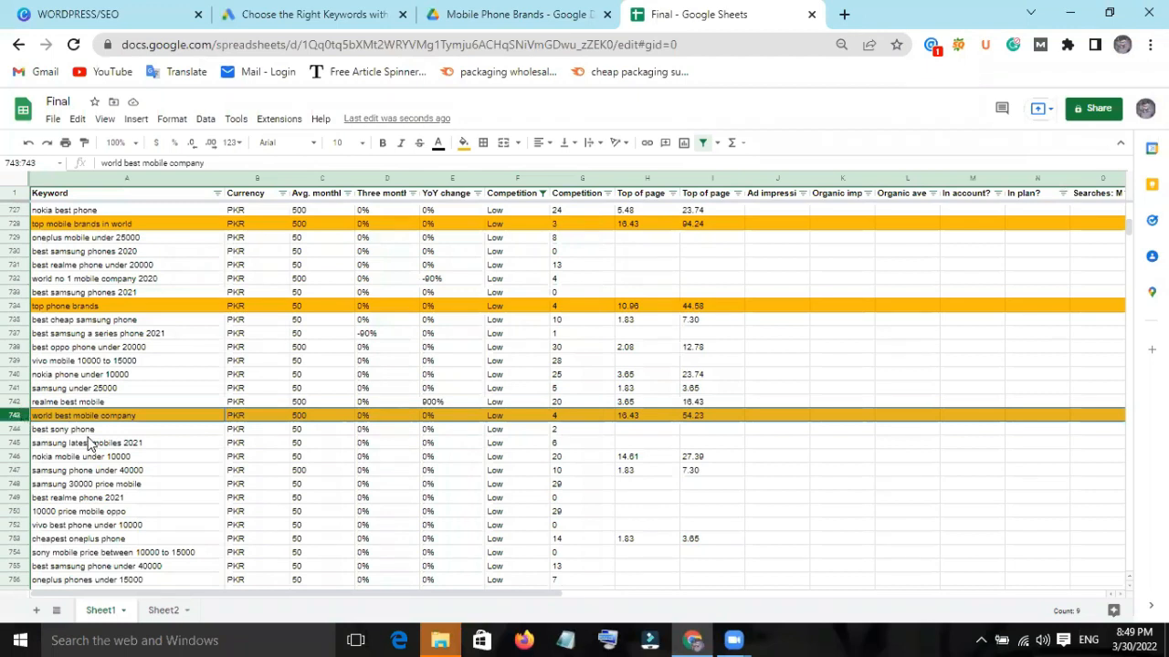
Copy the highlighted "world best mobile company" row into row 6 of Sheet2.
right_click(18, 417)
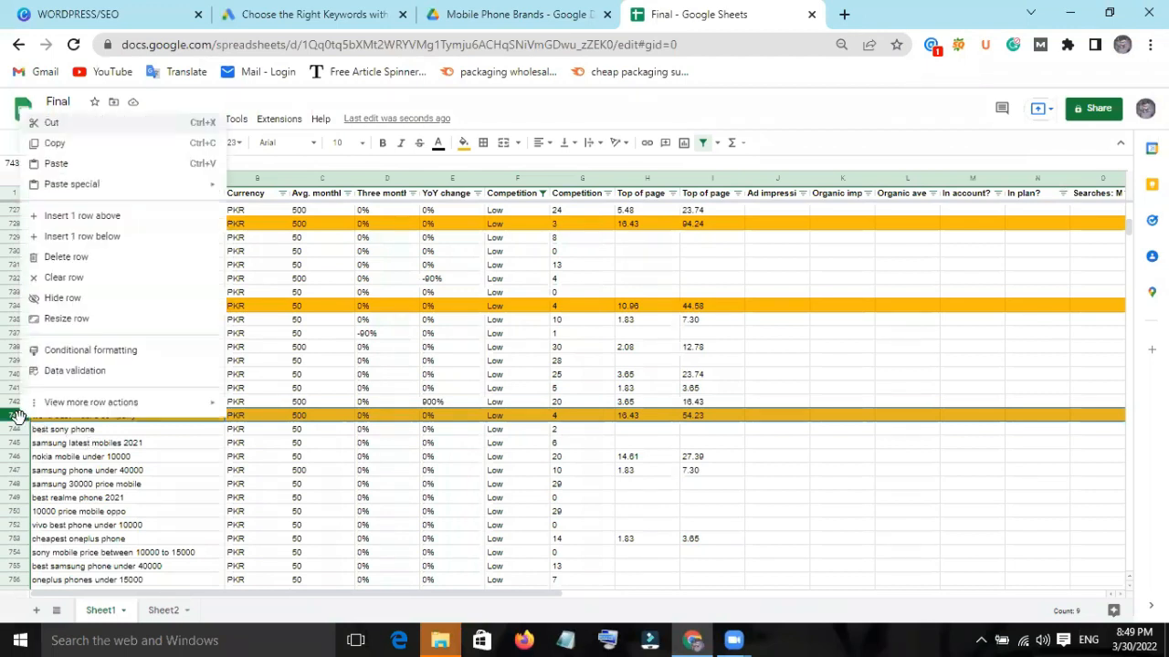
click(71, 146)
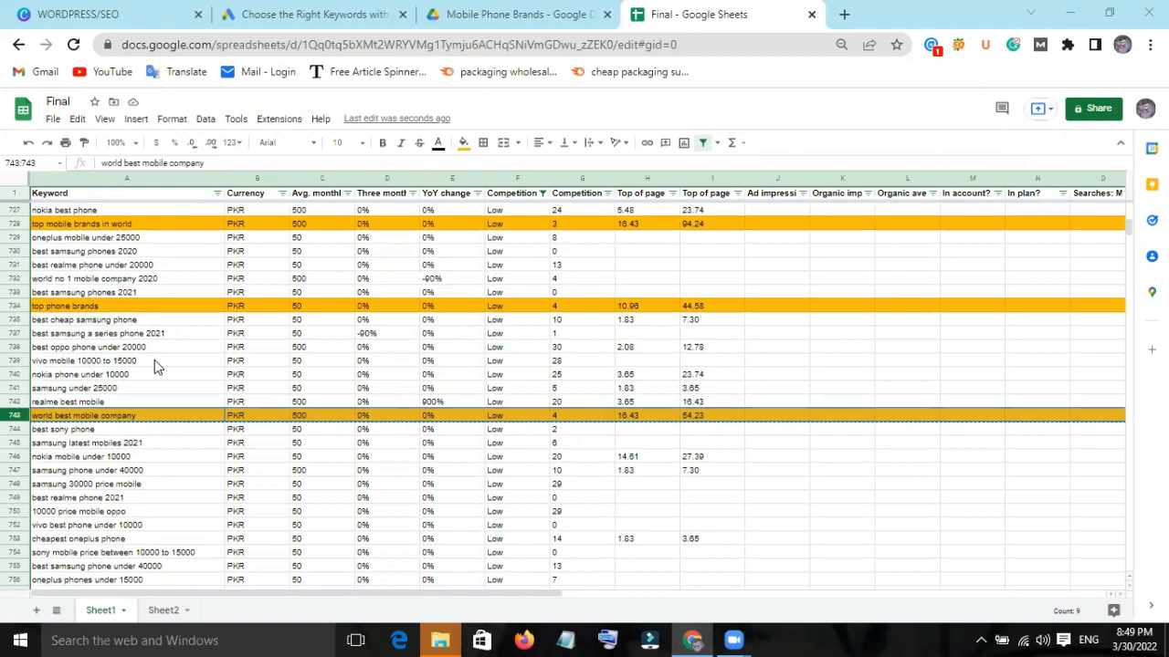
click(174, 610)
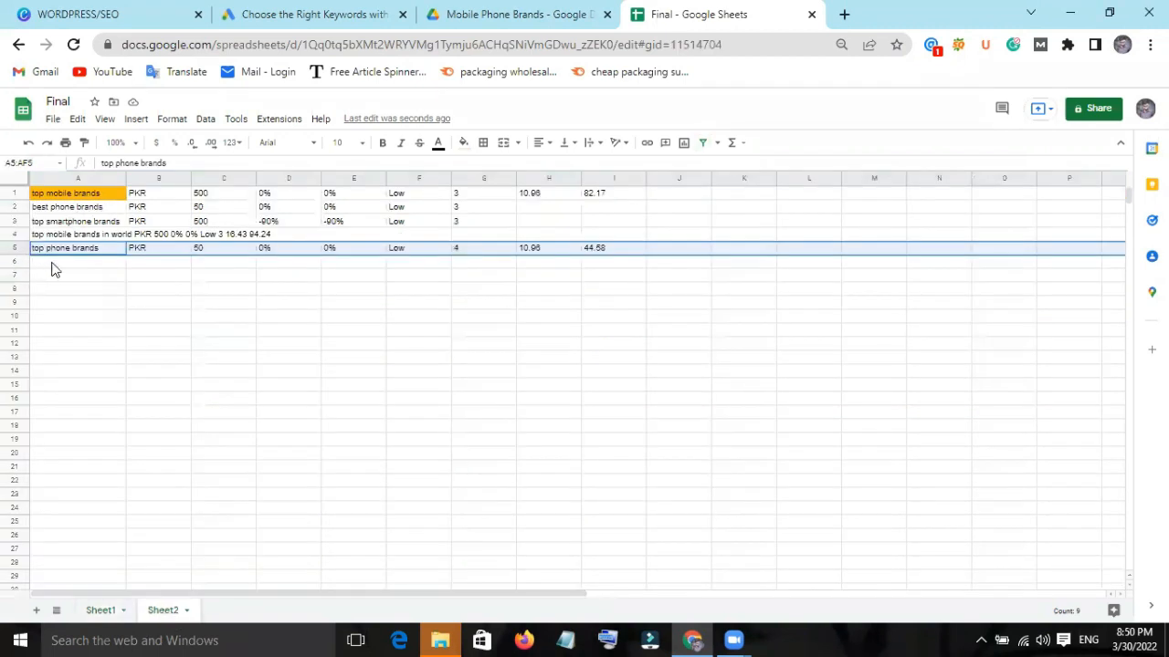
right_click(52, 263)
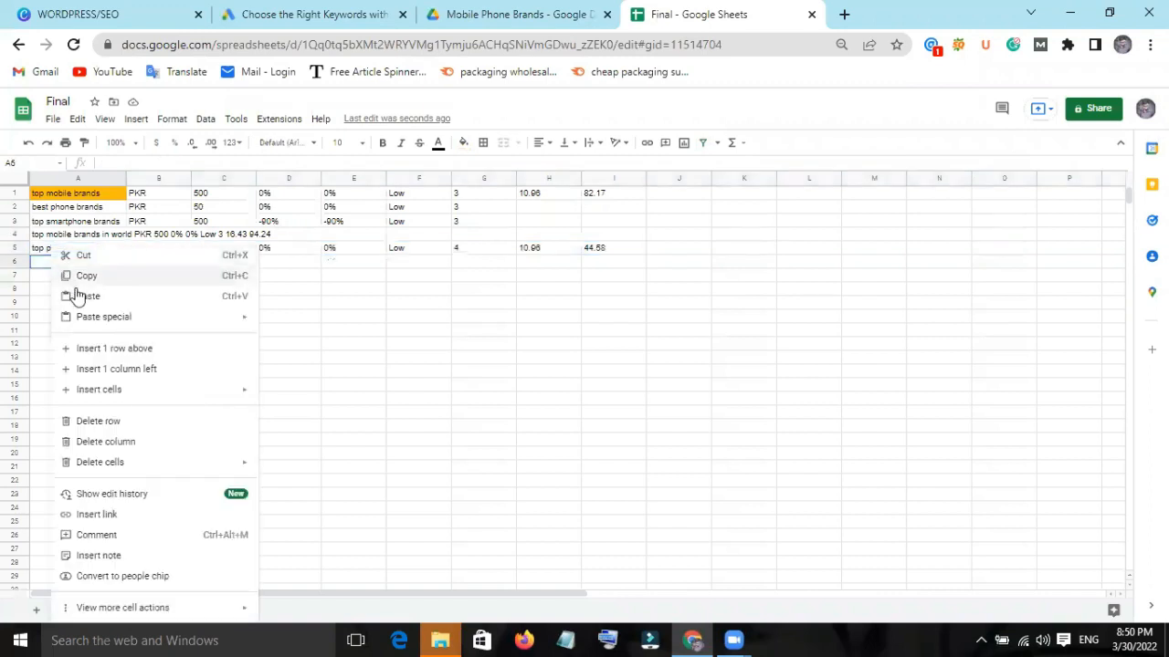
key(ctrl+v)
Find the "no 1 mobile company in world" row further down Sheet1 and fill the whole row with standard yellow.
click(91, 613)
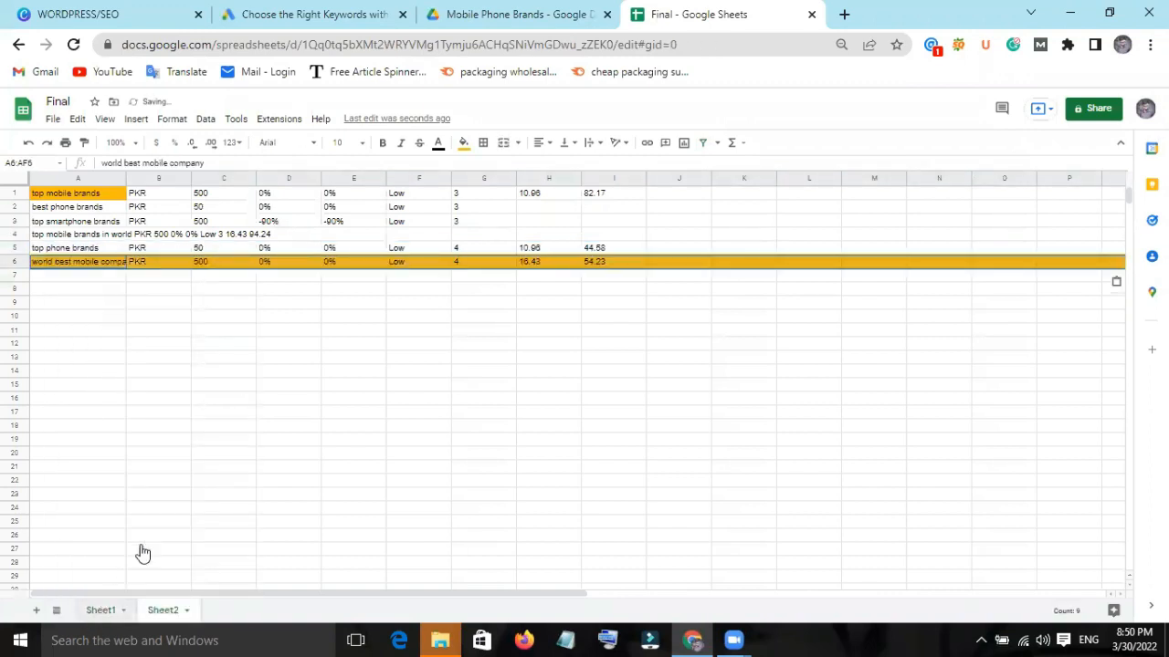
click(115, 610)
scroll(150, 456, down, 1)
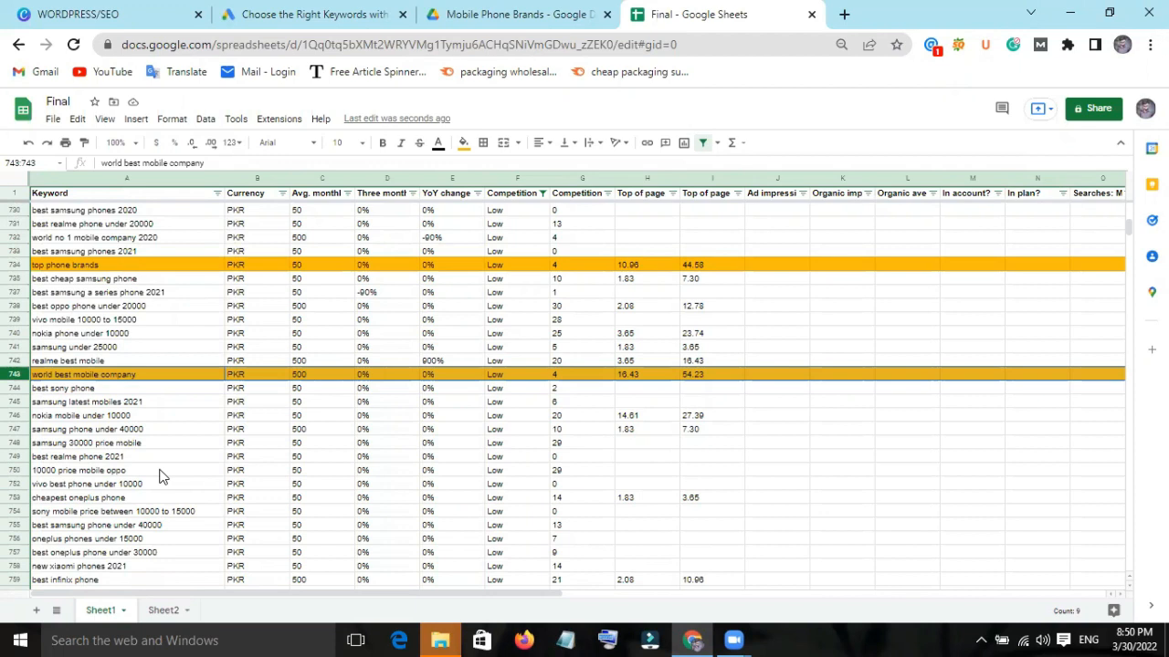
scroll(161, 476, down, 1)
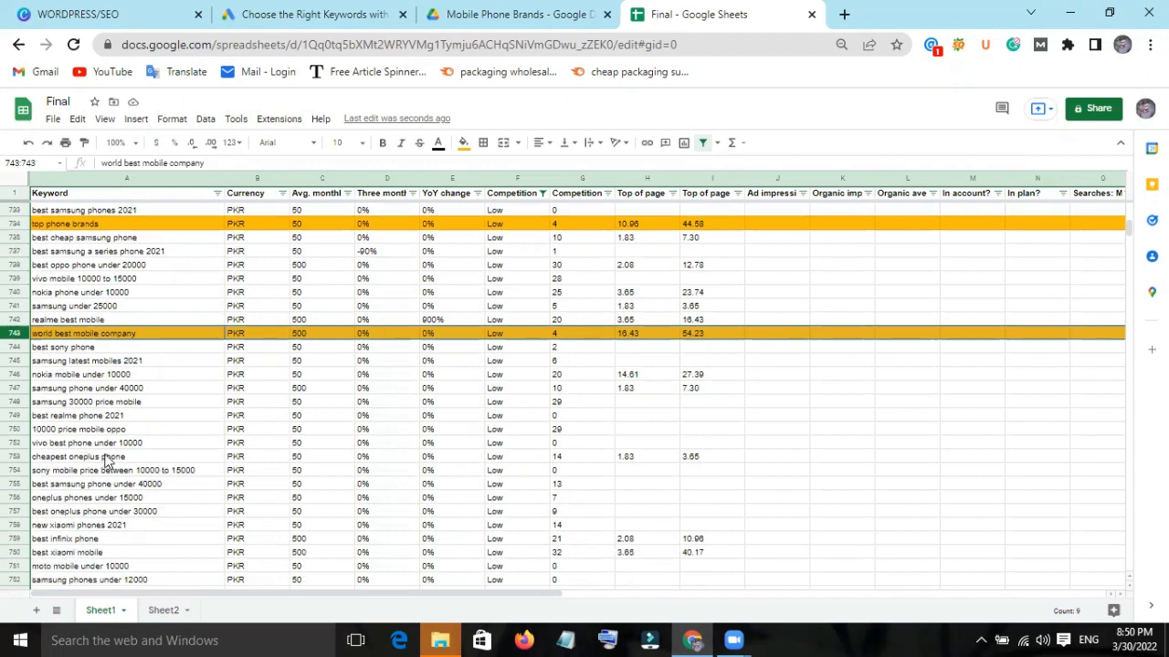
scroll(106, 461, down, 1)
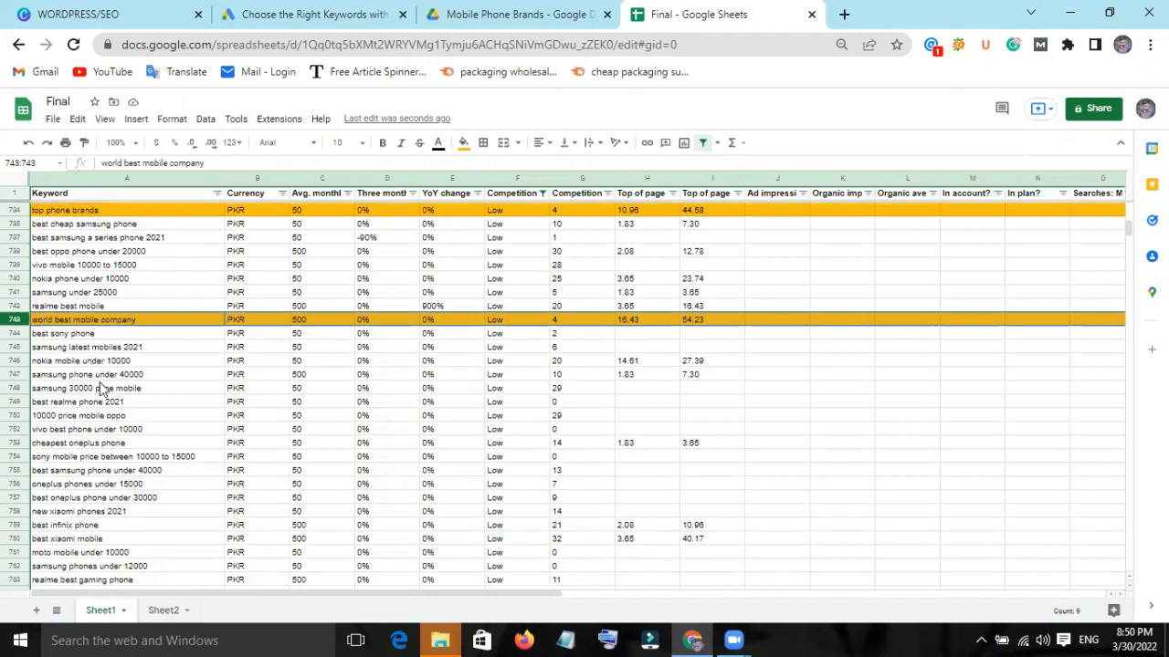
scroll(103, 391, down, 2)
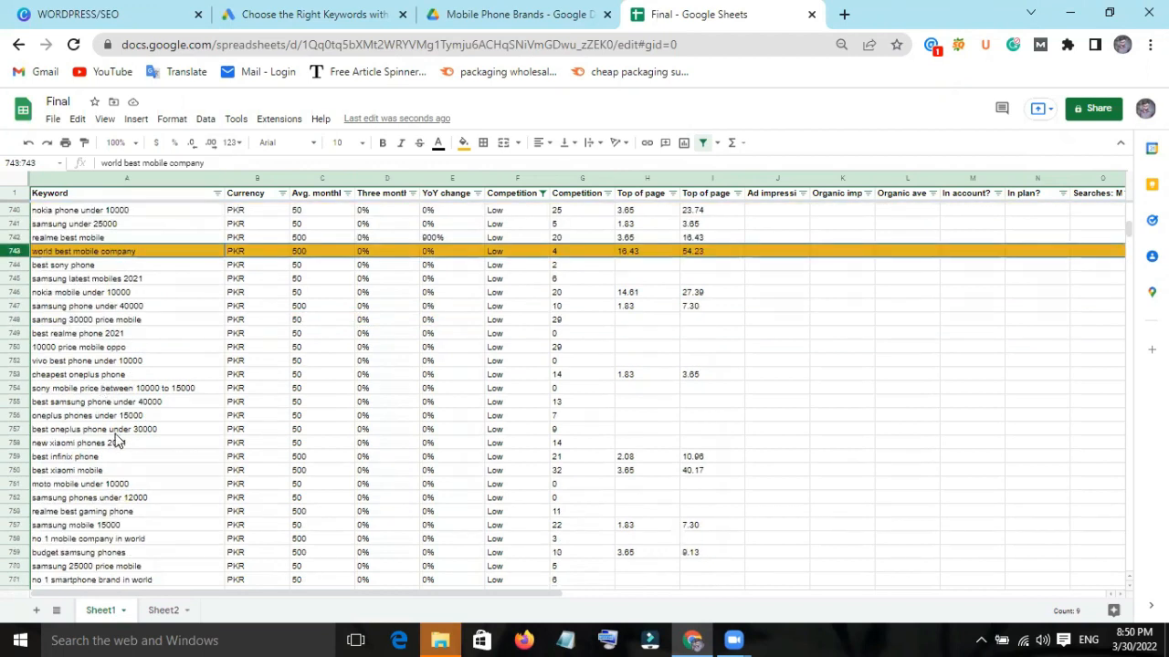
scroll(98, 502, down, 2)
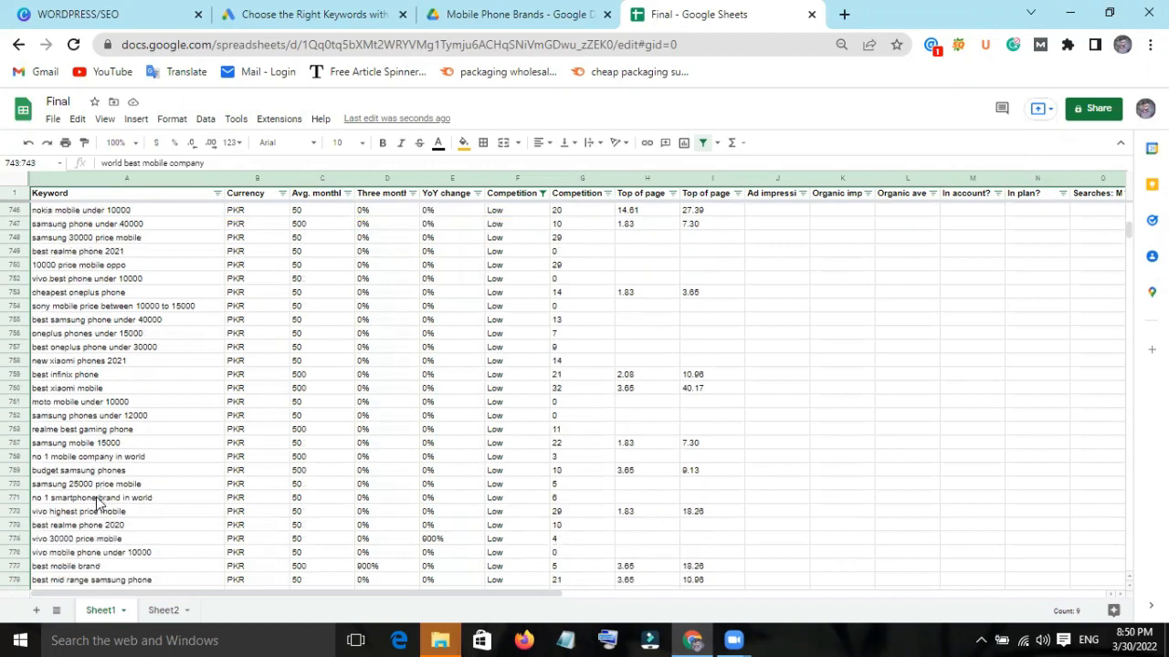
scroll(98, 502, down, 1)
scroll(97, 502, down, 1)
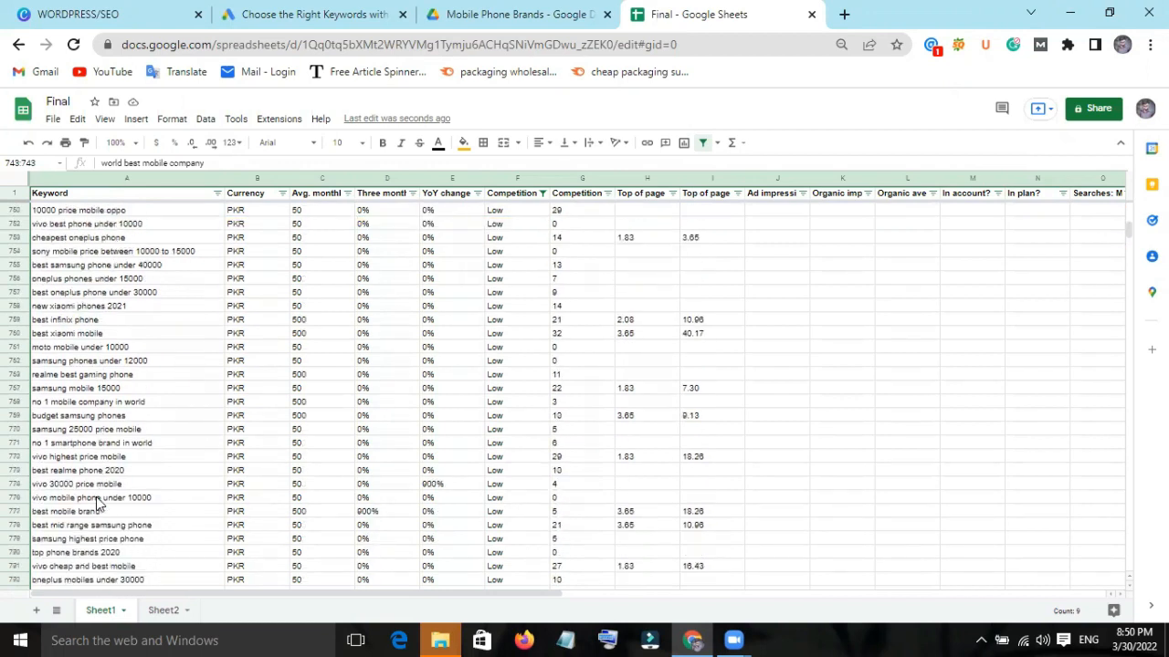
click(17, 402)
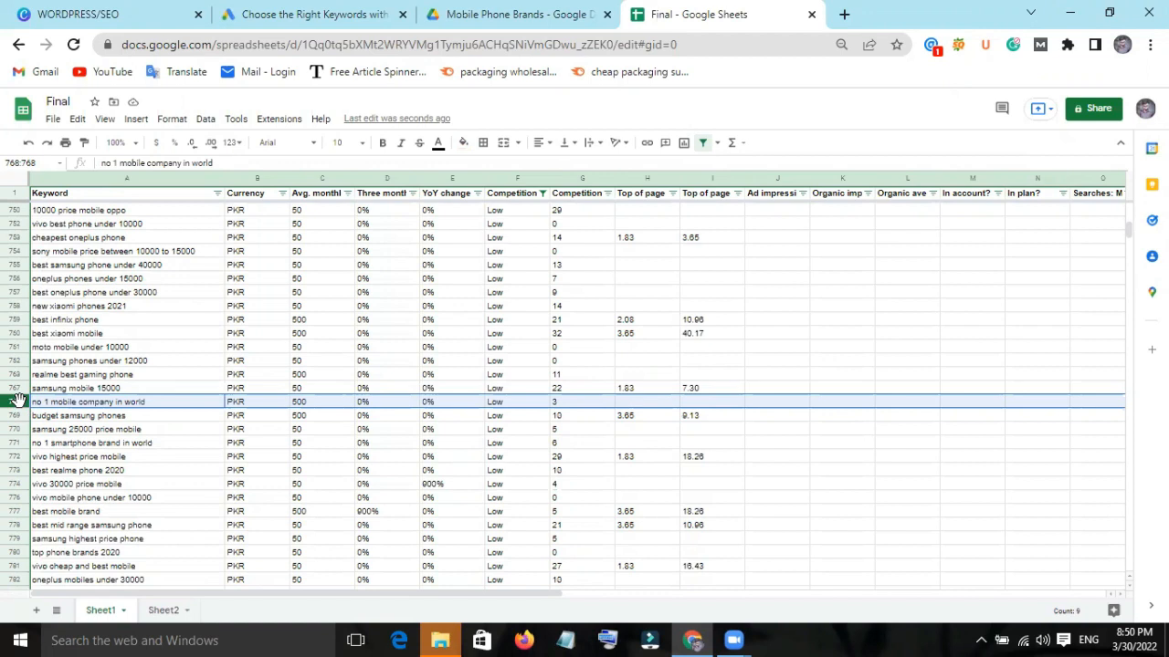
right_click(18, 402)
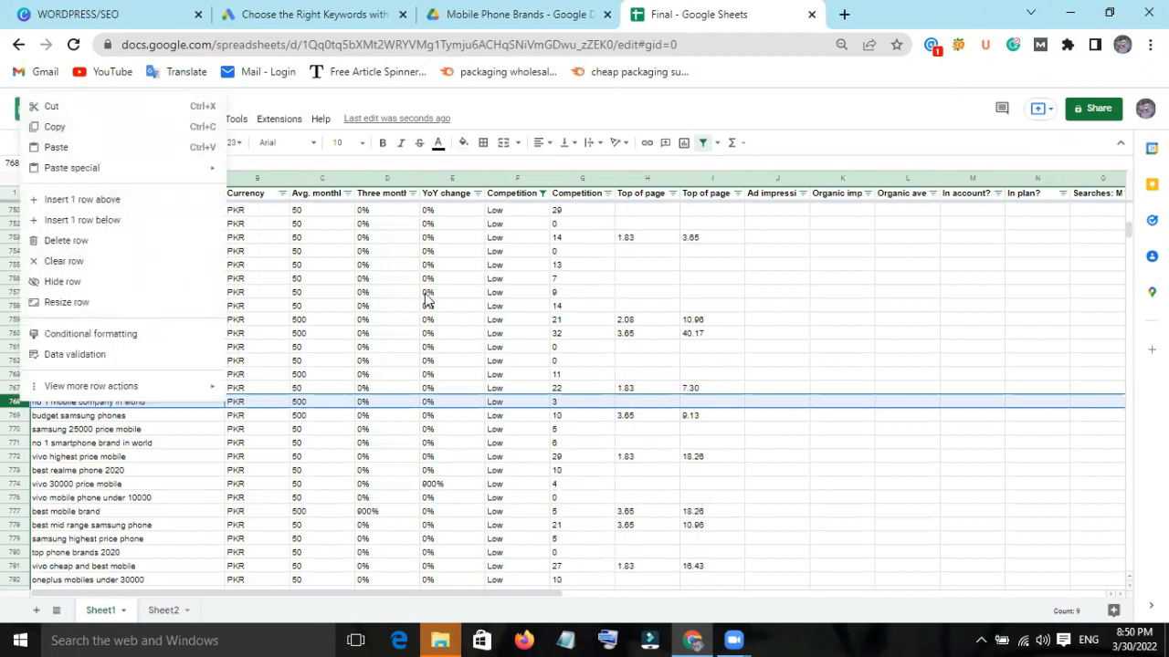
click(485, 186)
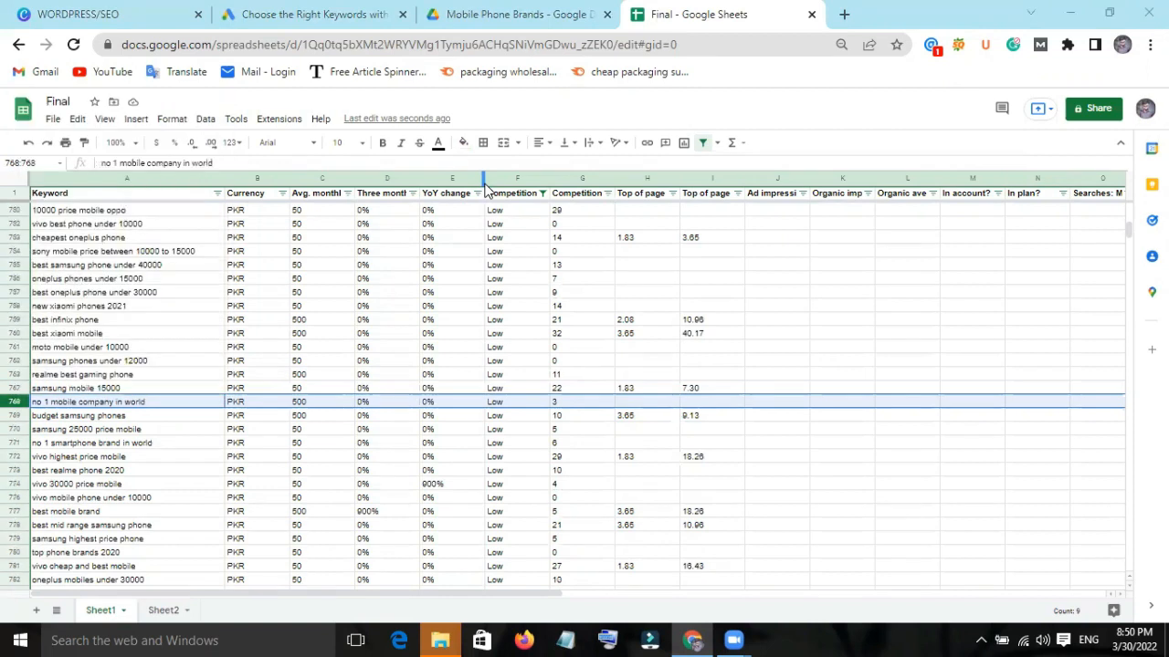
click(462, 144)
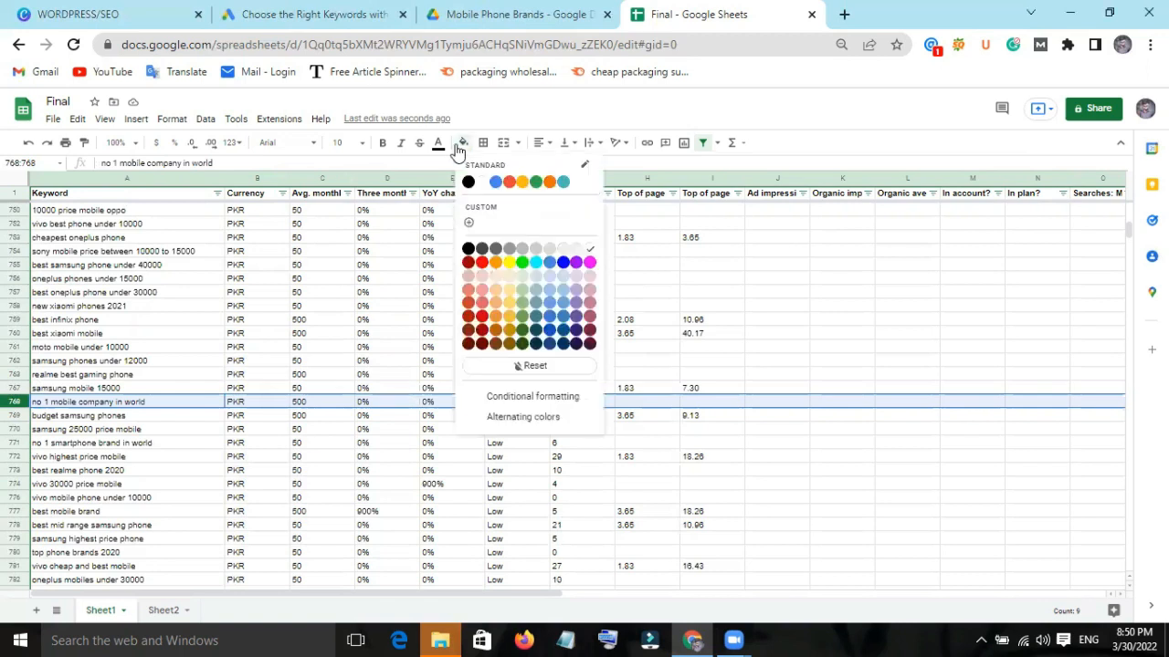
click(521, 182)
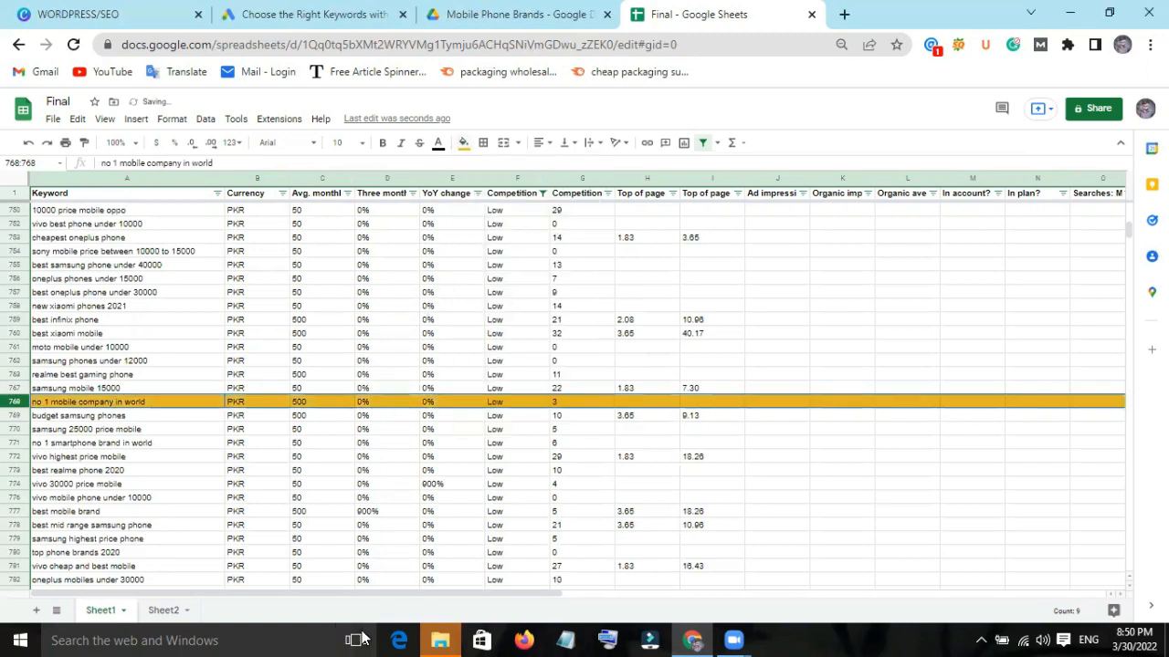
Paste the previously copied "world best mobile company" row into row 7 of Sheet2 and go back to Sheet1.
click(166, 610)
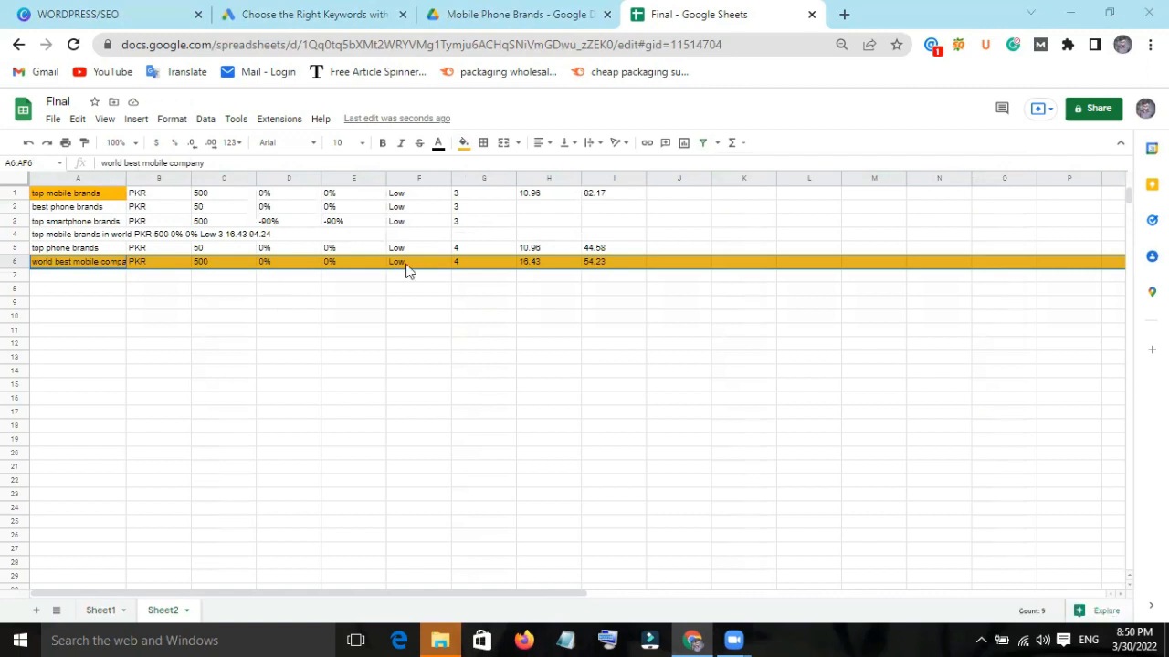
click(55, 268)
right_click(42, 274)
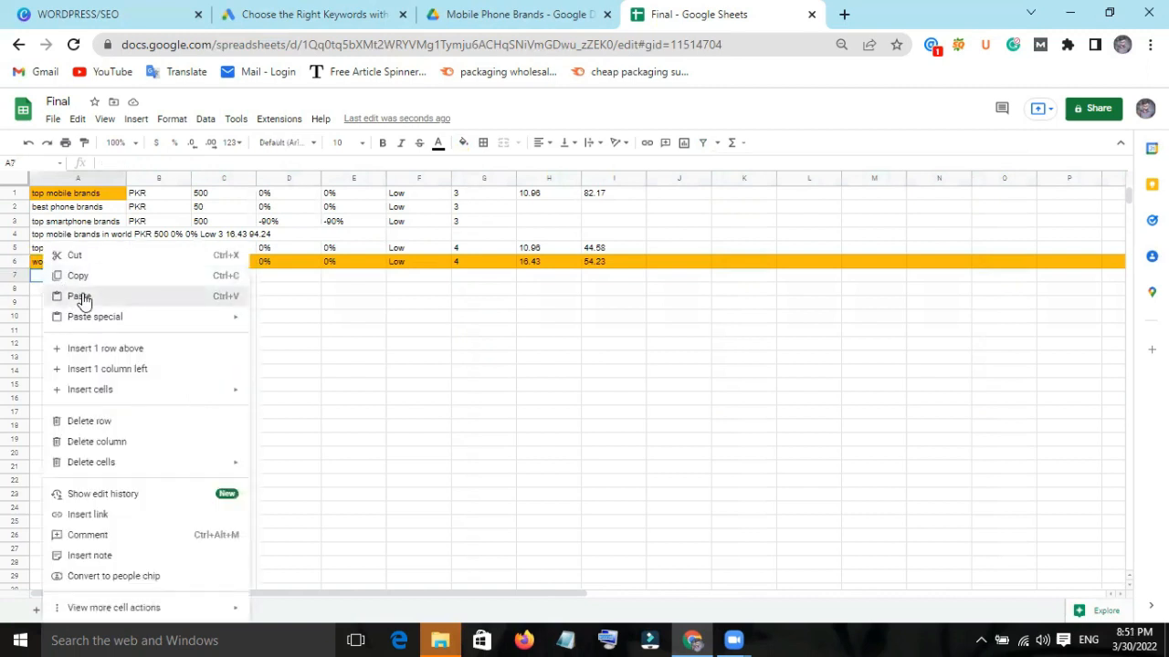
click(81, 298)
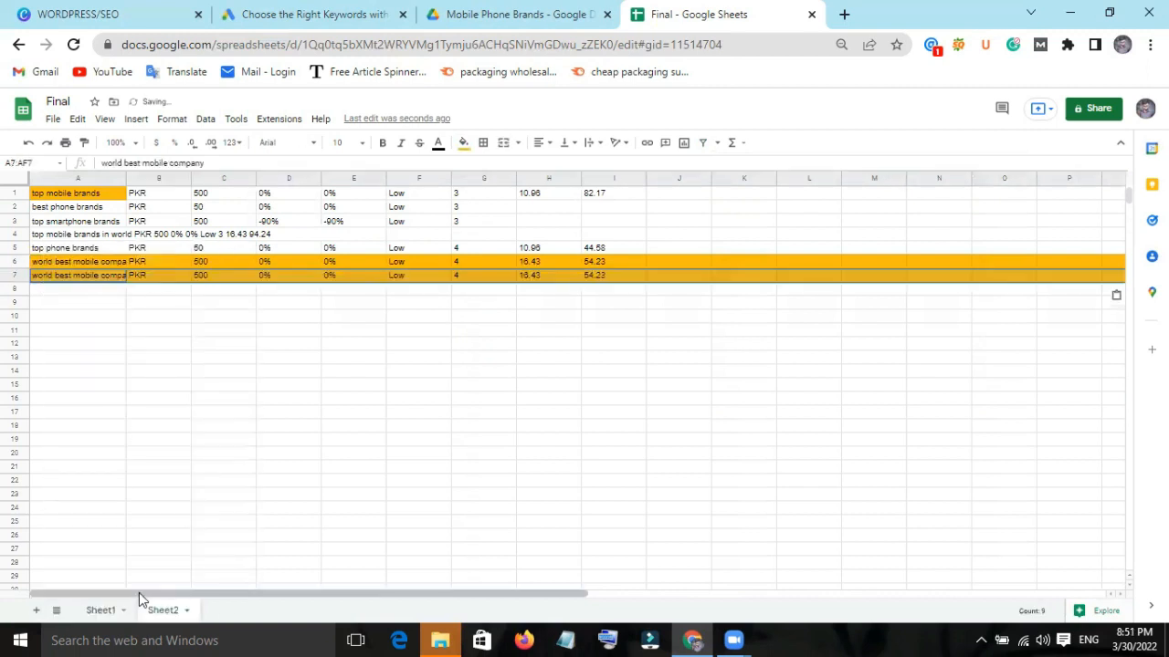
click(102, 611)
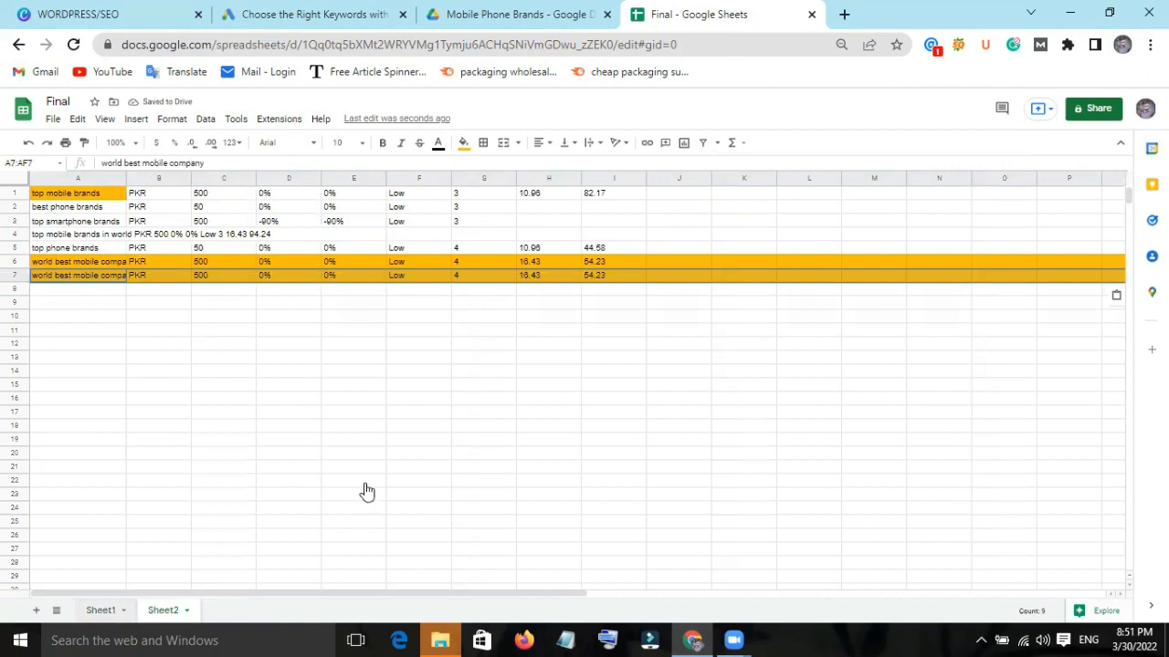
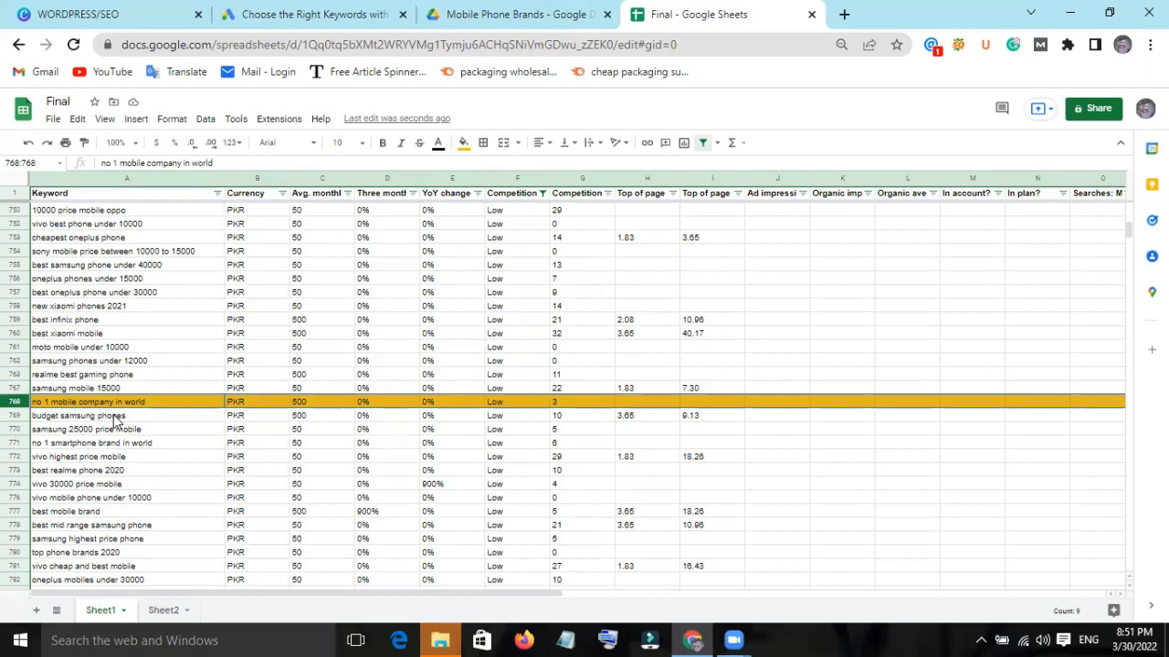
Look through the remaining low-competition keywords further down Sheet1 for more relevant mobile brand phrases.
click(116, 417)
scroll(121, 452, down, 2)
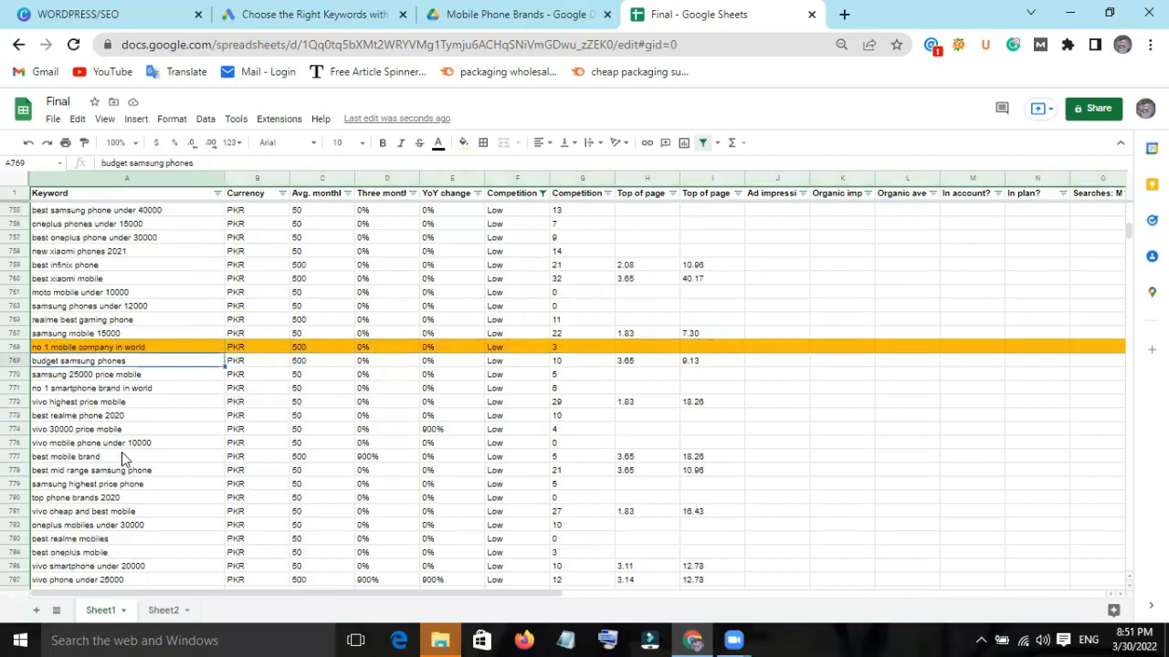
scroll(113, 461, down, 5)
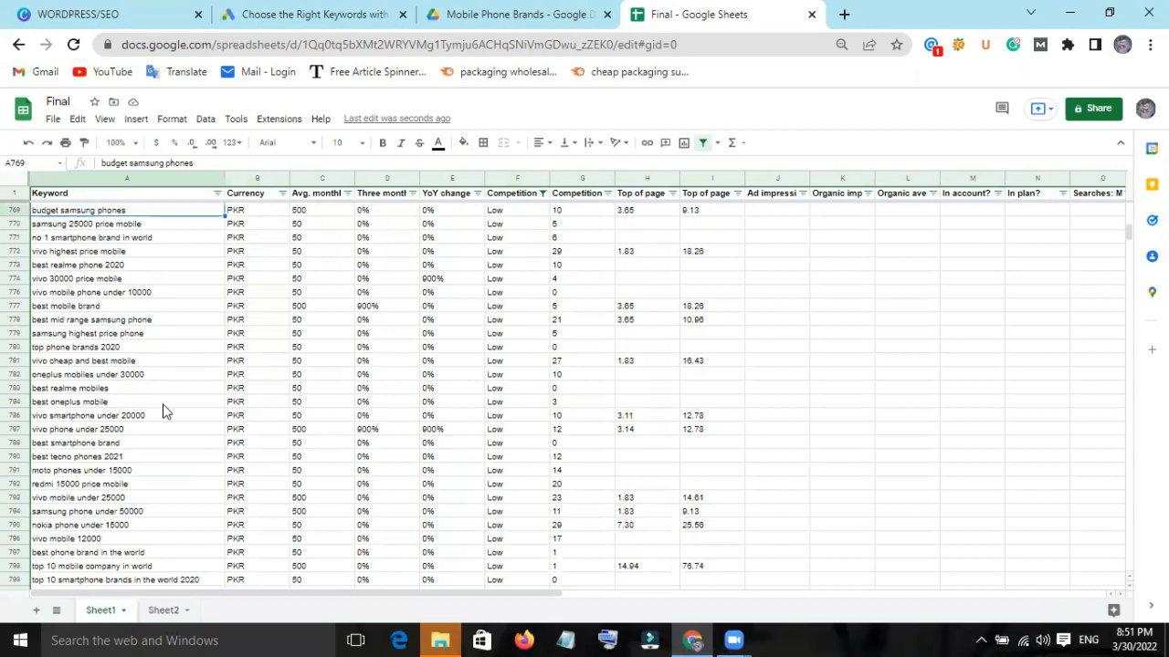
scroll(162, 411, down, 12)
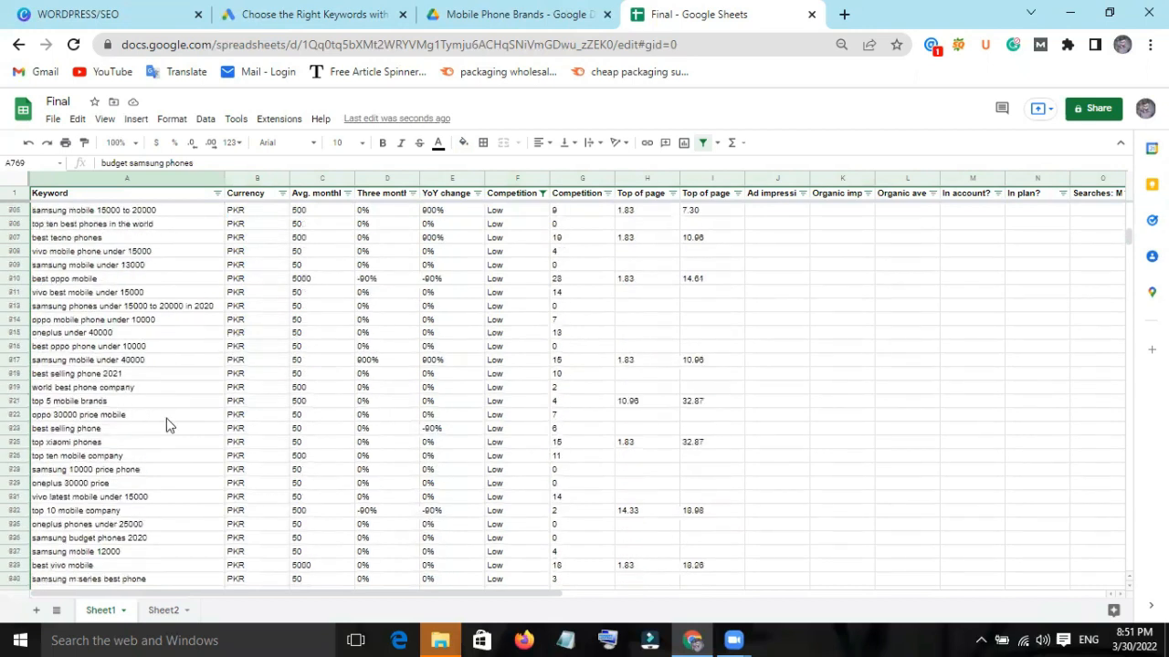
scroll(201, 448, down, 5)
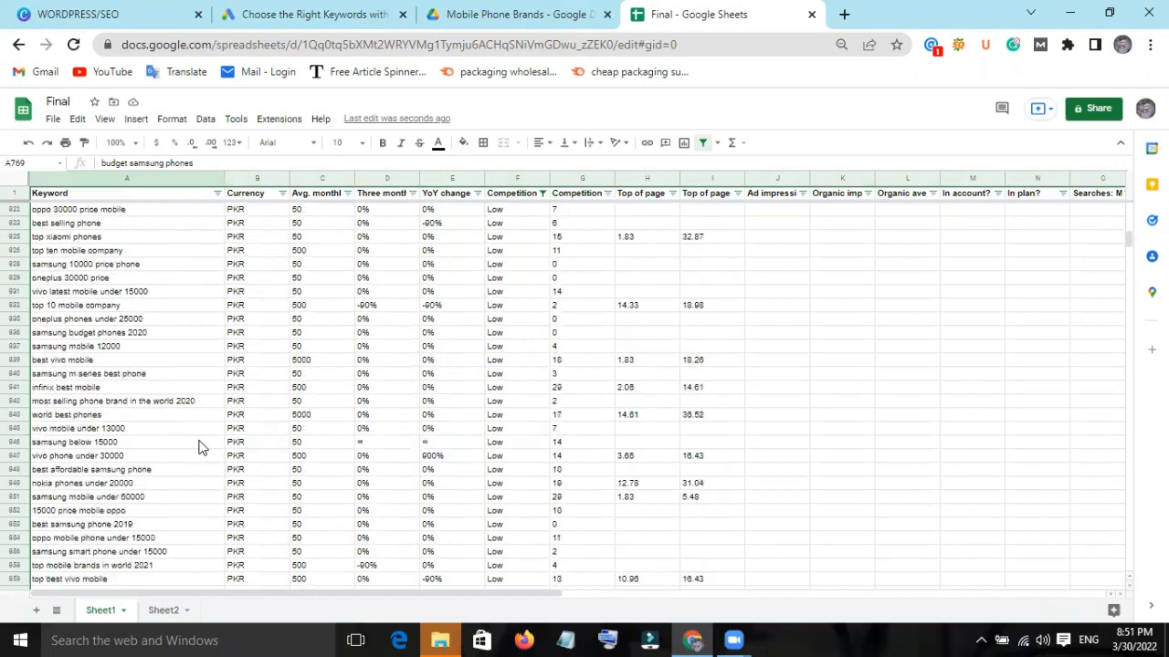
scroll(185, 451, down, 4)
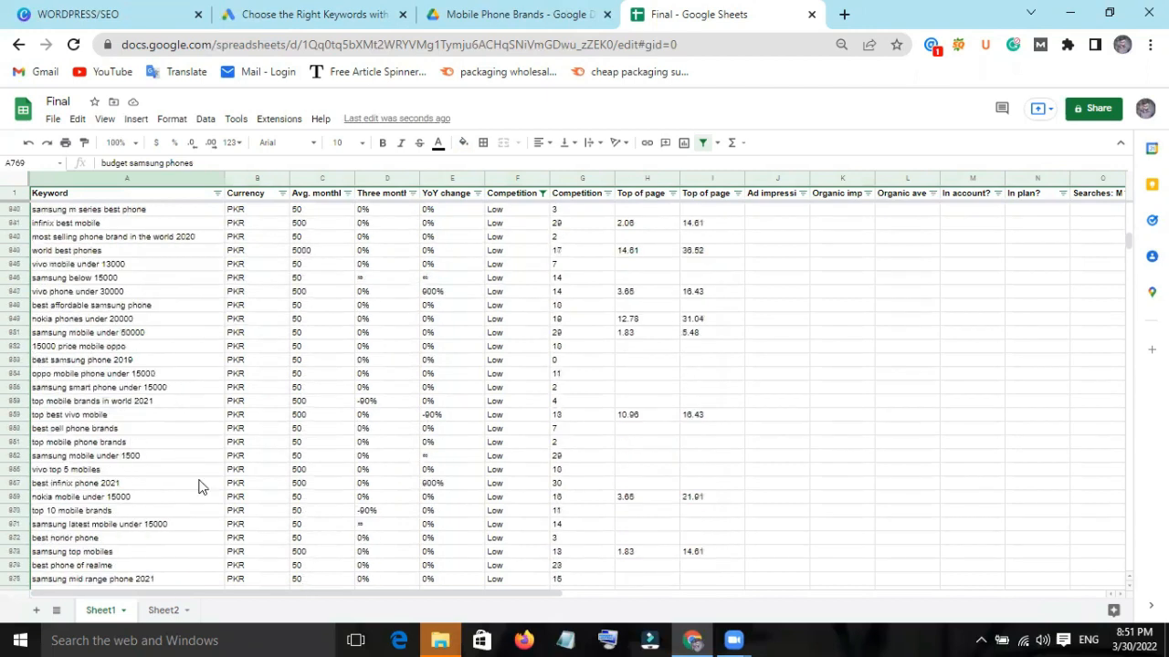
scroll(200, 482, down, 10)
scroll(201, 487, down, 20)
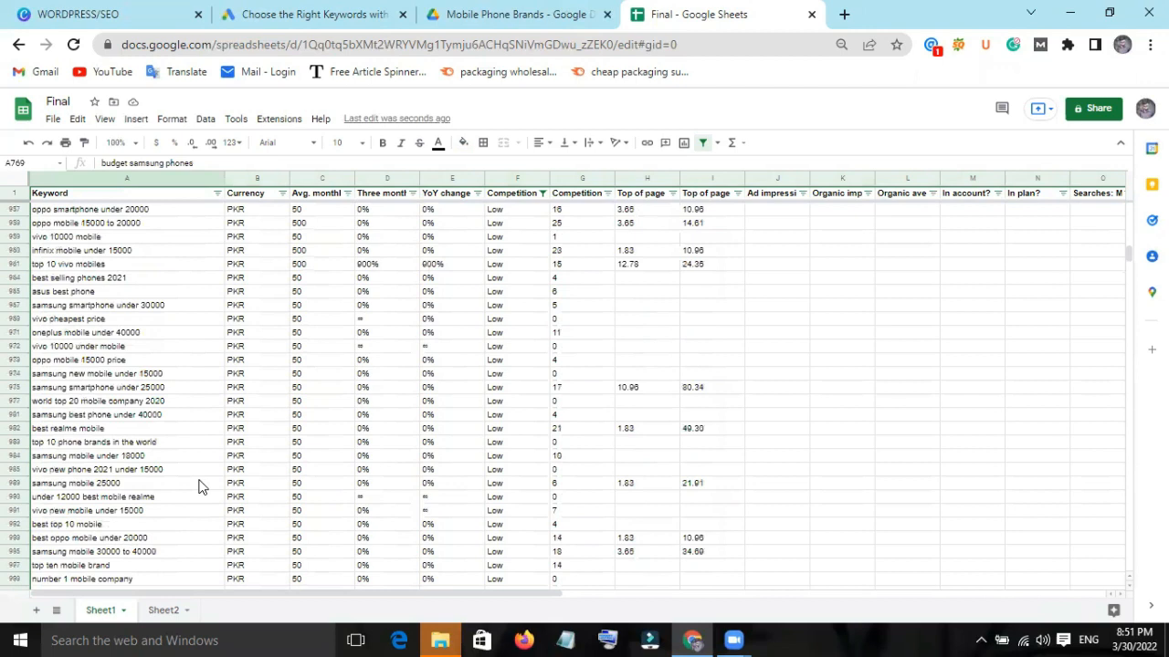
scroll(183, 546, down, 15)
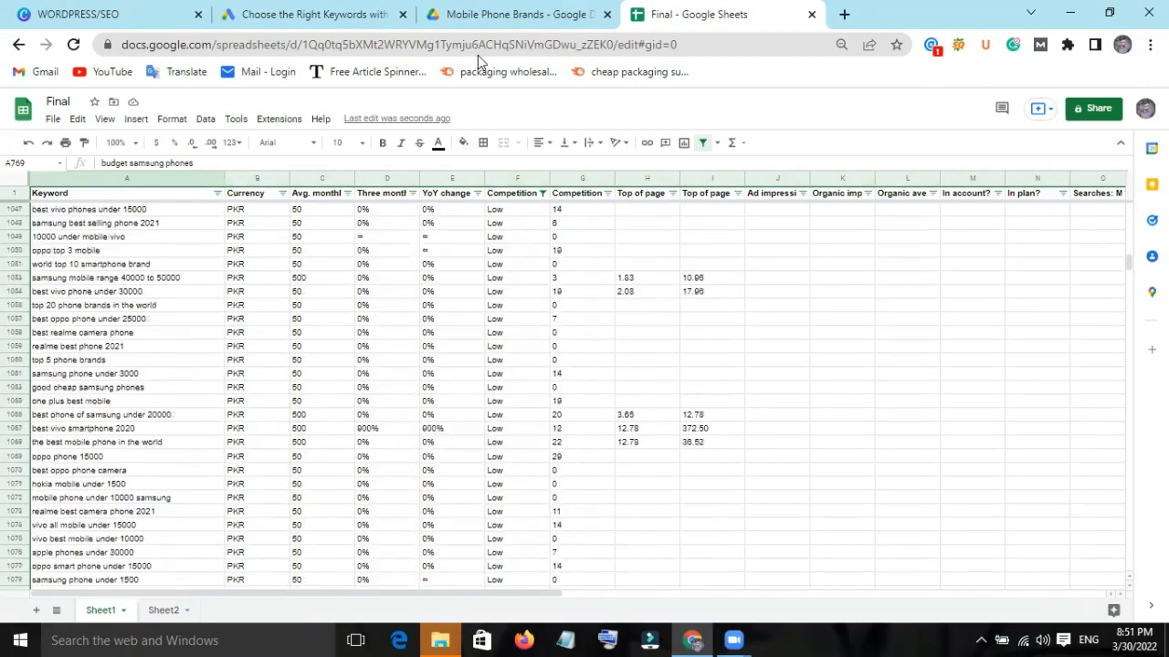
scroll(205, 553, down, 3)
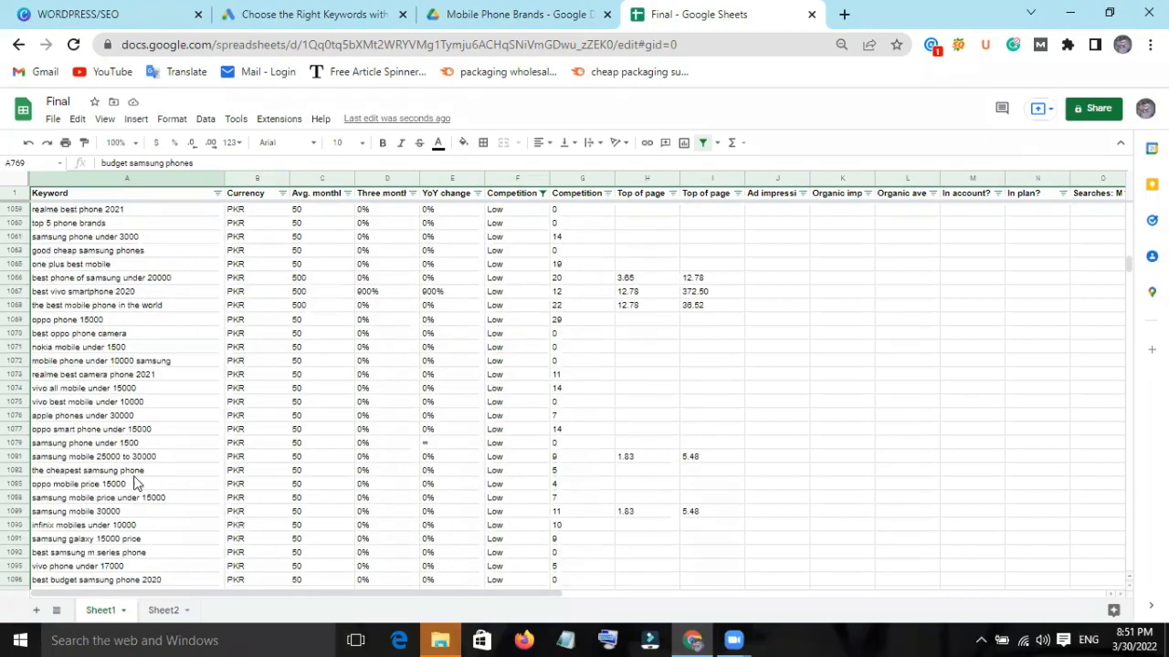
scroll(151, 566, down, 1)
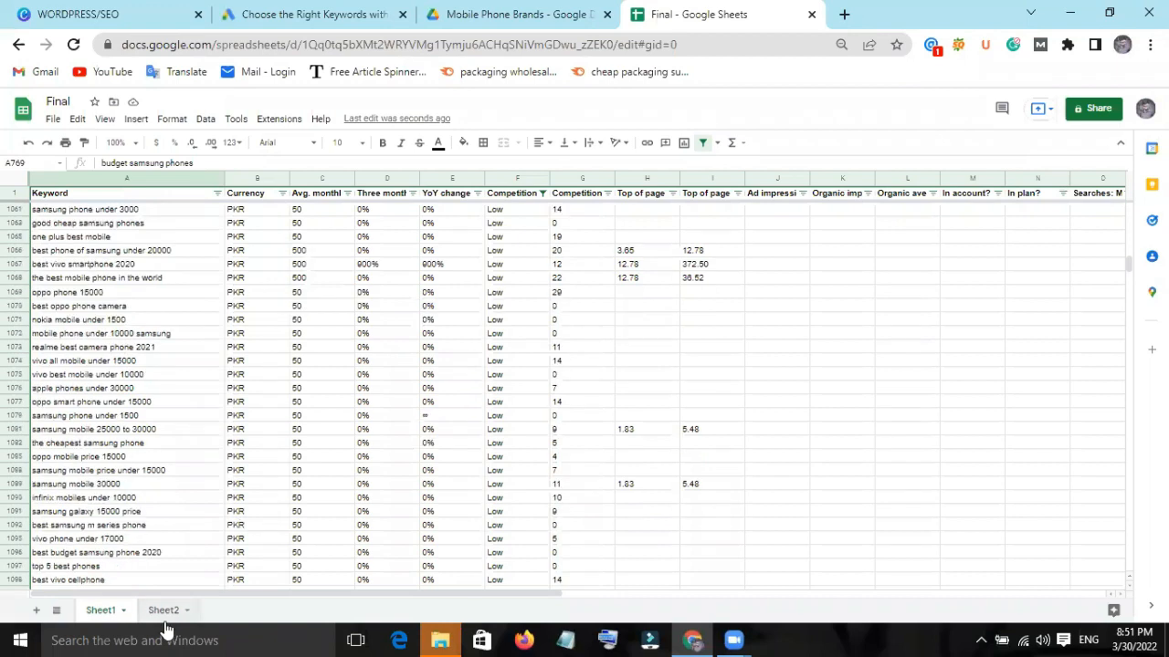
Delete Sheet1 from the spreadsheet and confirm the deletion.
right_click(103, 613)
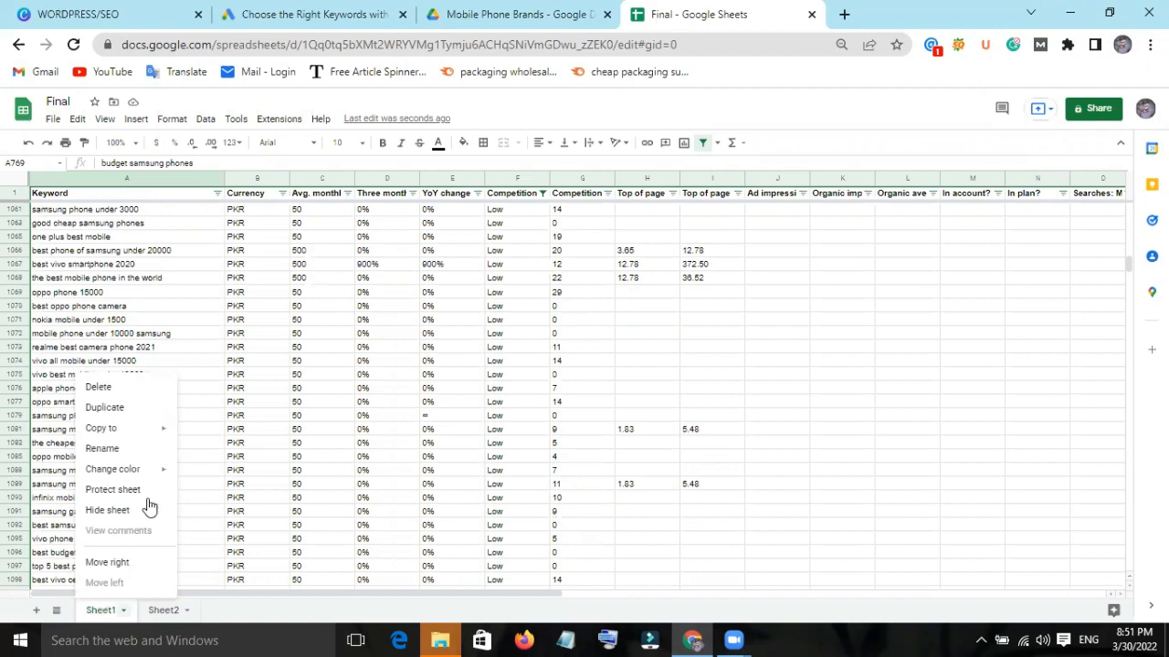
click(97, 387)
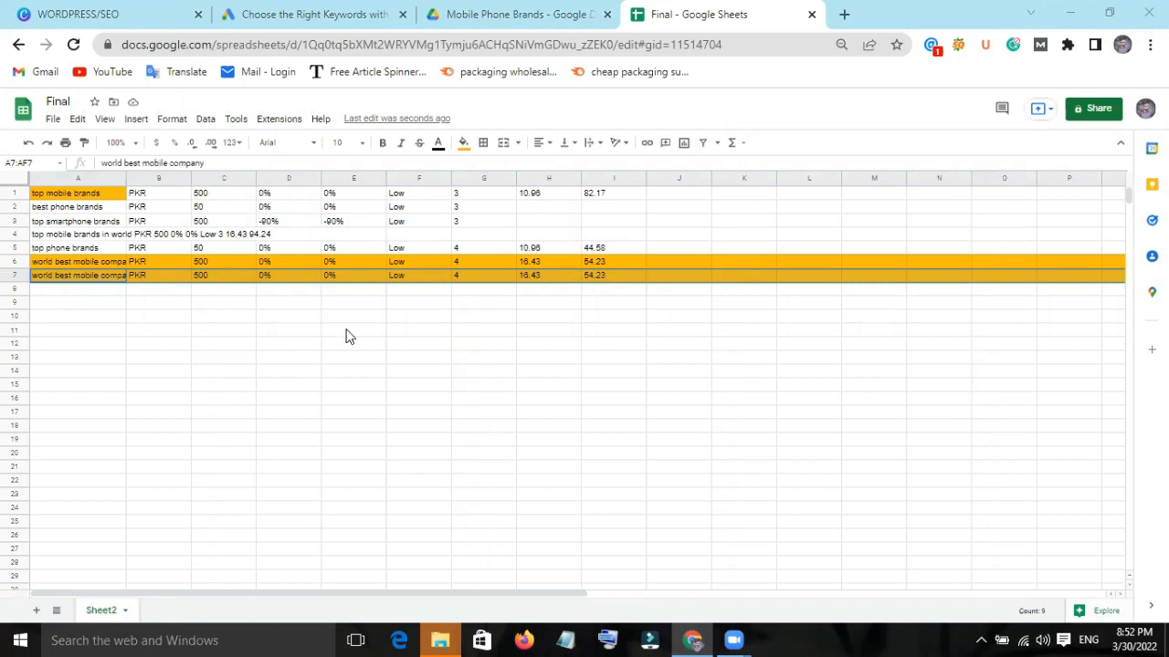
Download the spreadsheet as a Microsoft Excel (.xlsx) file.
click(53, 119)
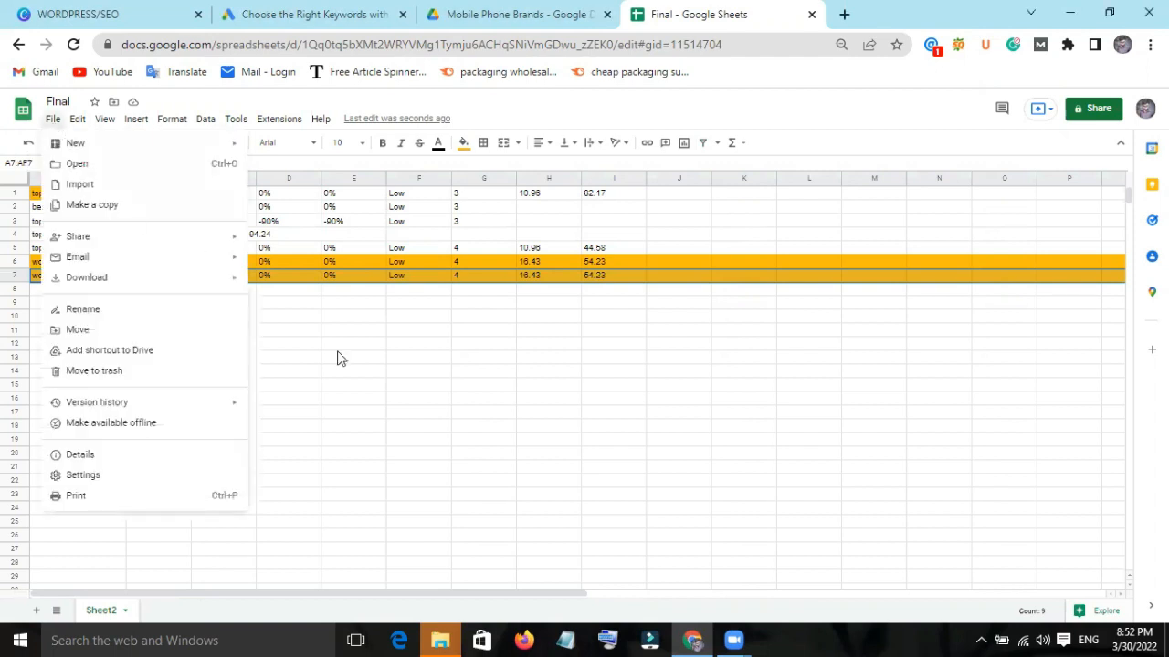
click(368, 402)
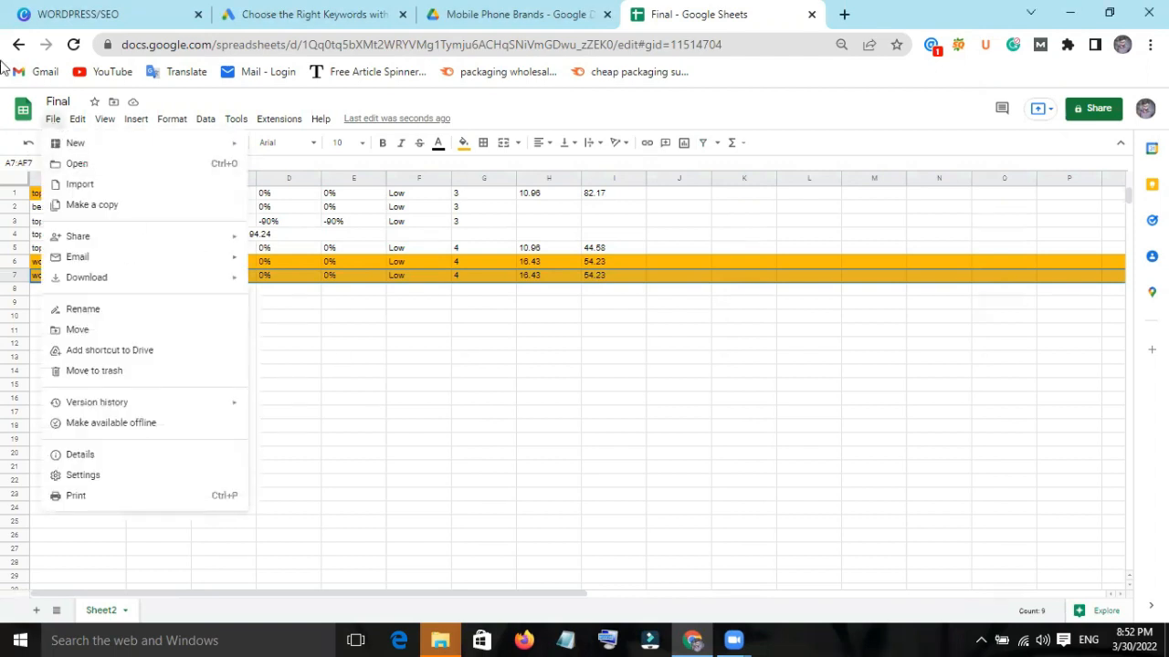
click(51, 120)
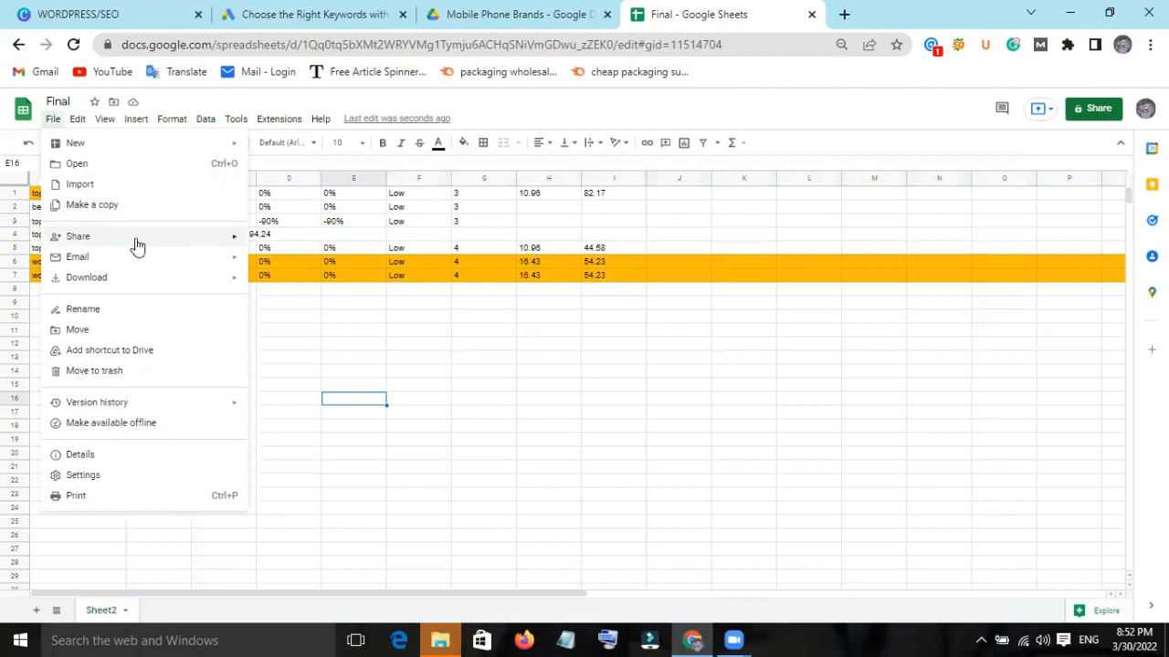
mouse_move(136, 242)
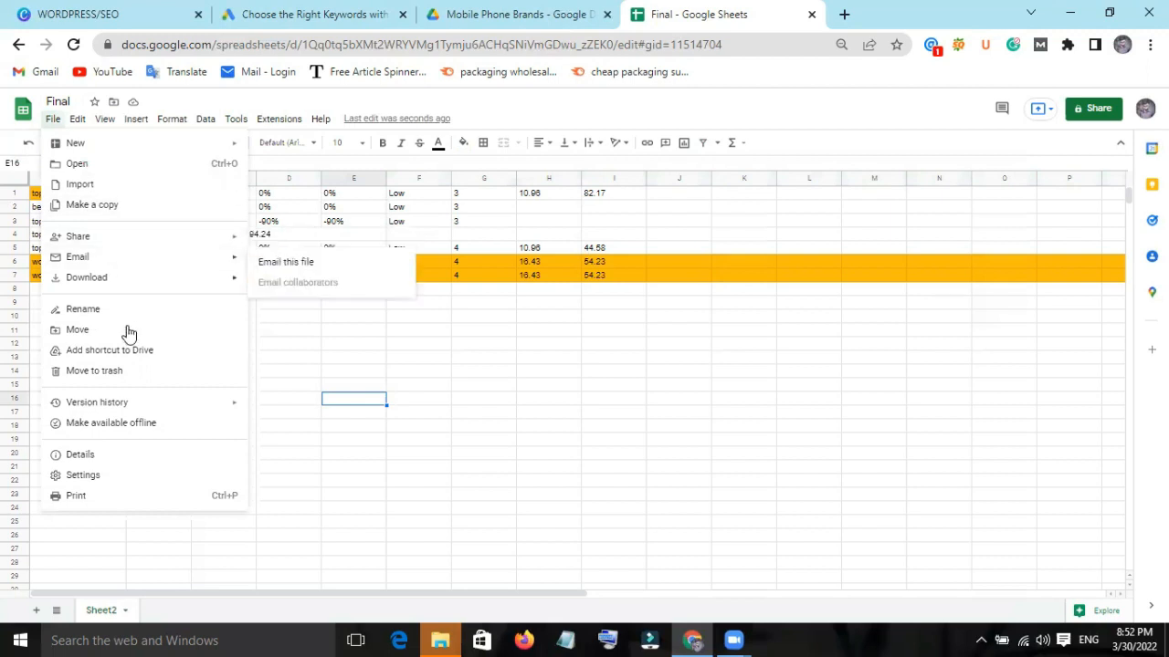
mouse_move(102, 286)
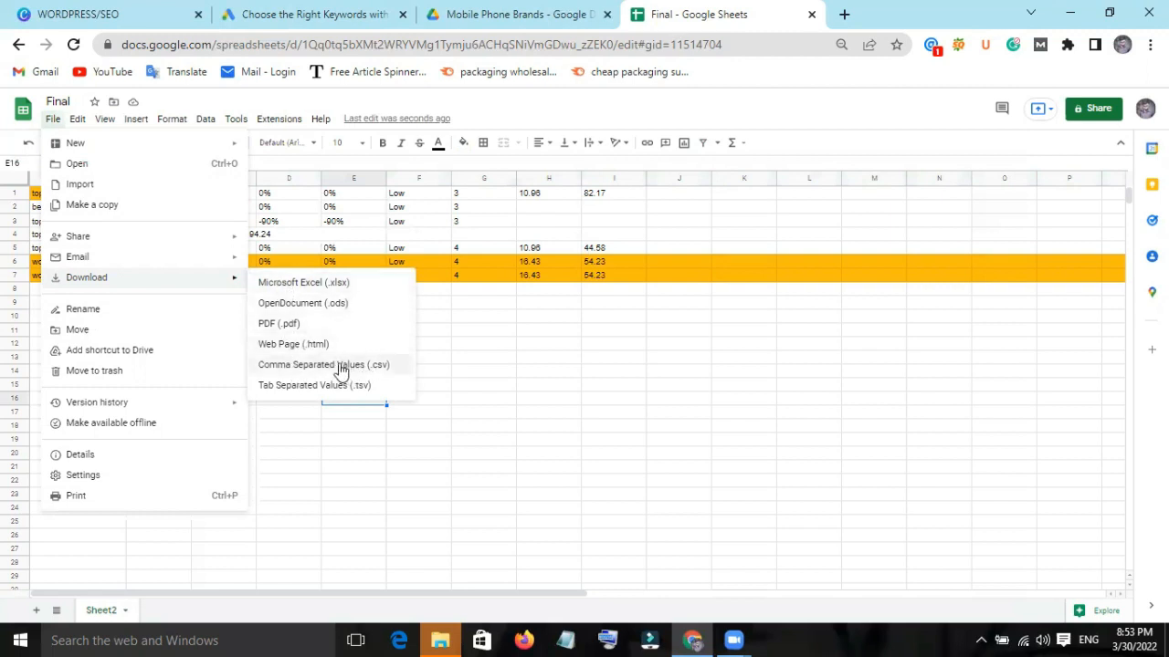
click(308, 290)
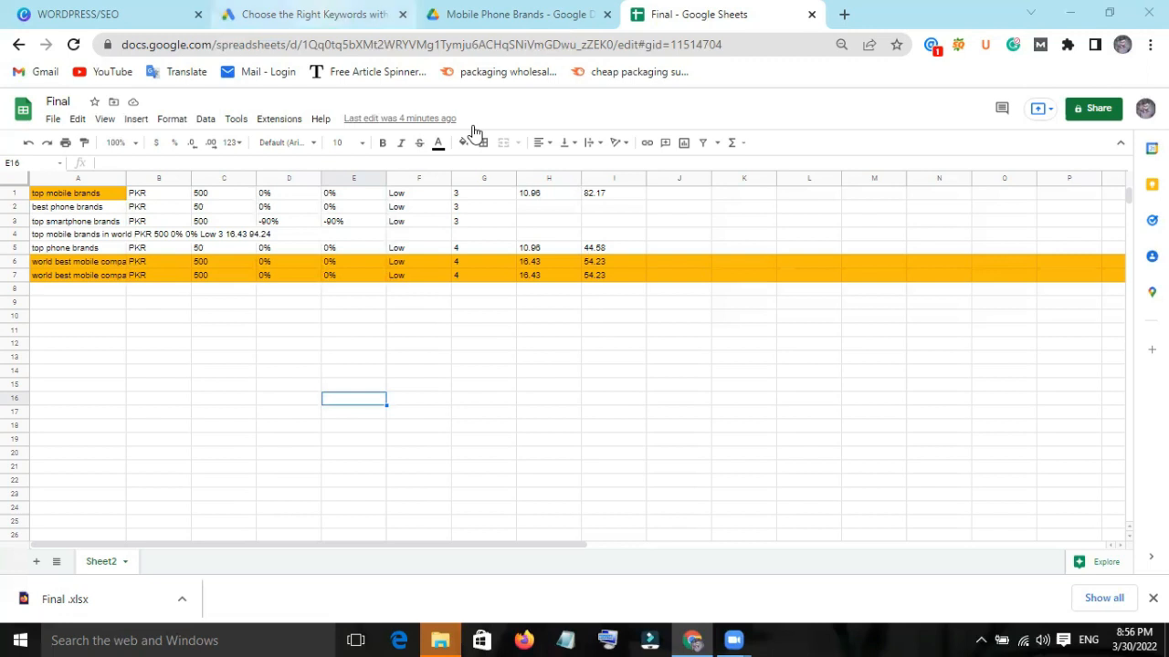
click(314, 15)
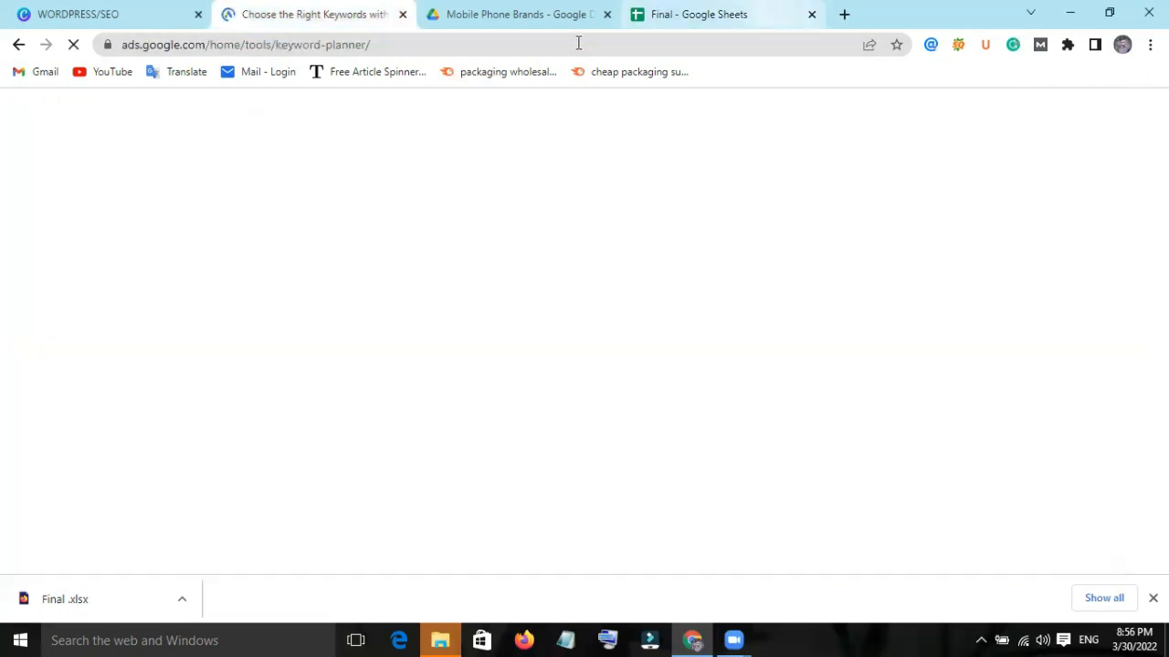
click(706, 15)
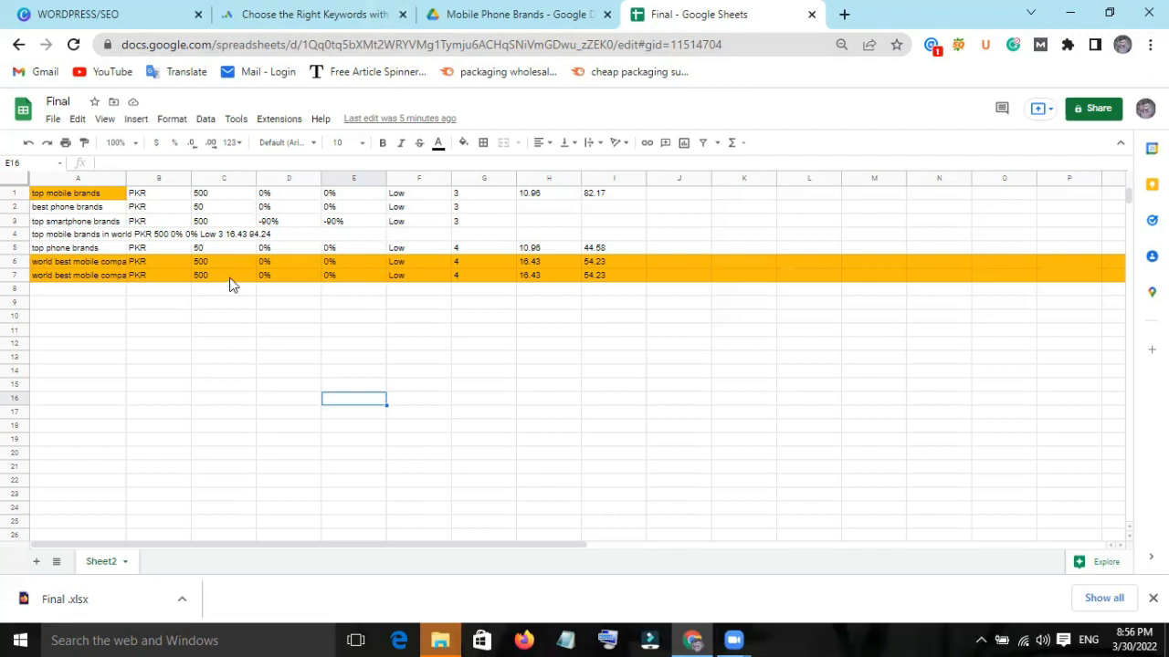
key(ctrl+a)
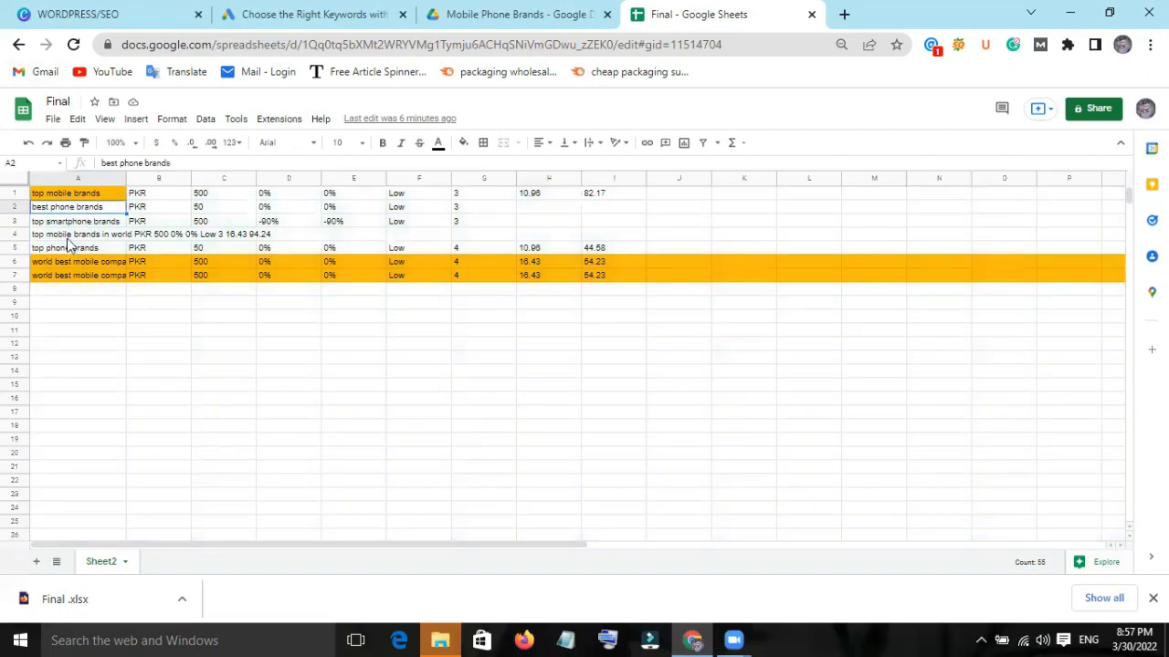
Fill the whole "best phone brands" row in Sheet2 with standard yellow.
click(101, 209)
click(14, 206)
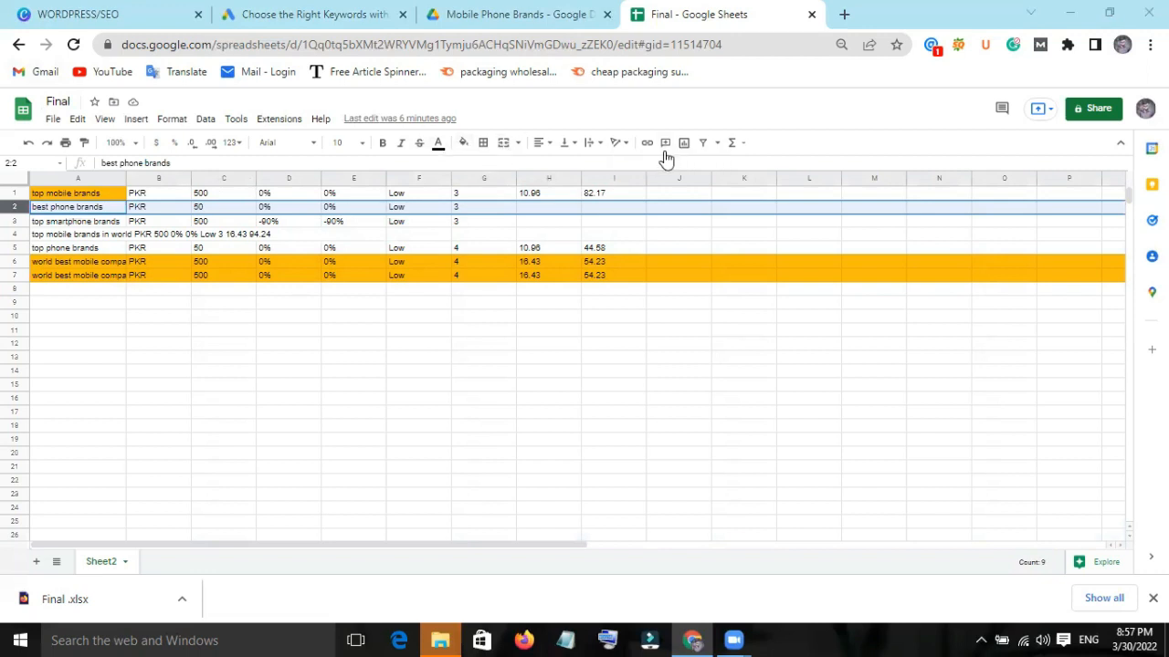
click(465, 147)
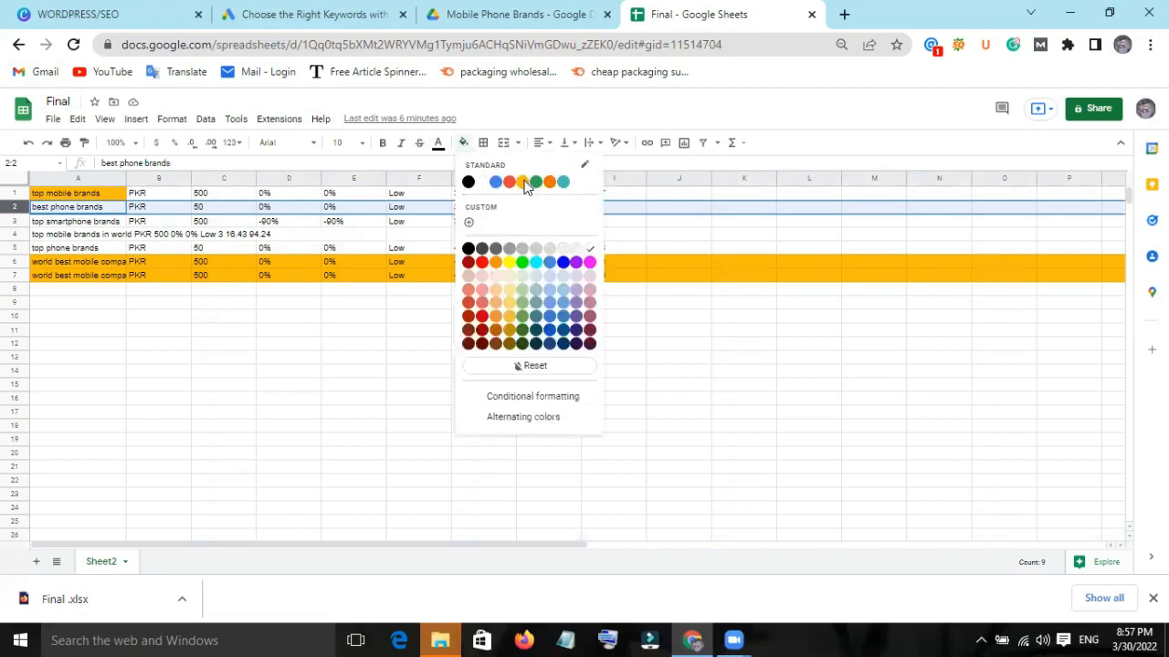
click(523, 183)
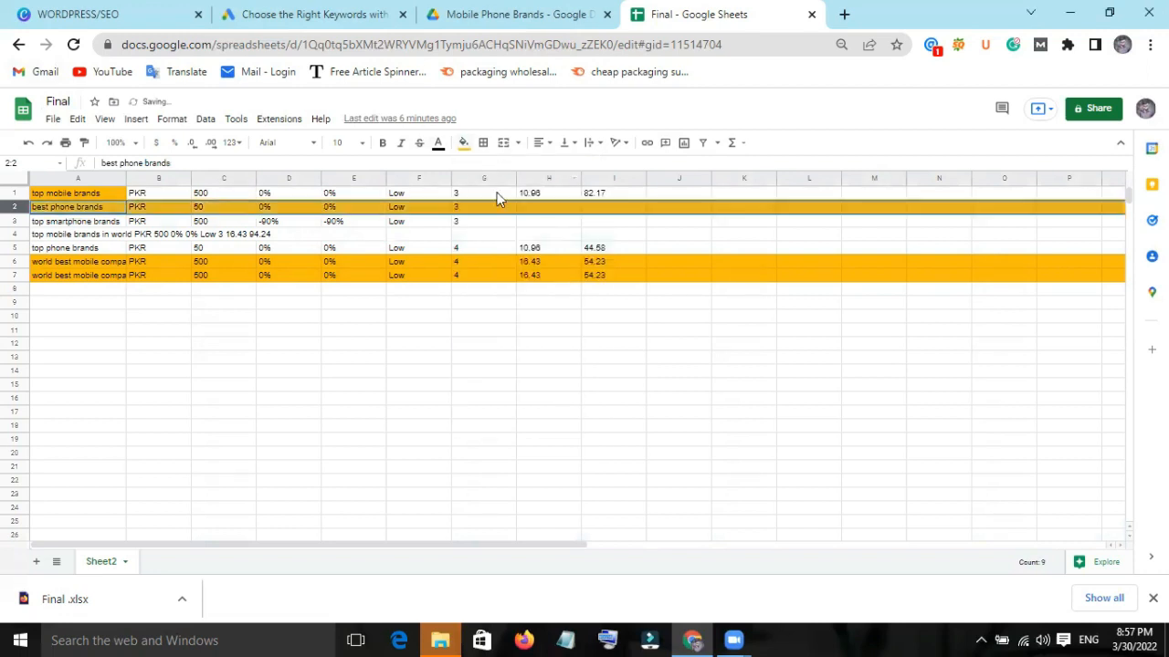
Copy the highlighted "best phone brands" row and add a new blank sheet to the spreadsheet.
right_click(10, 206)
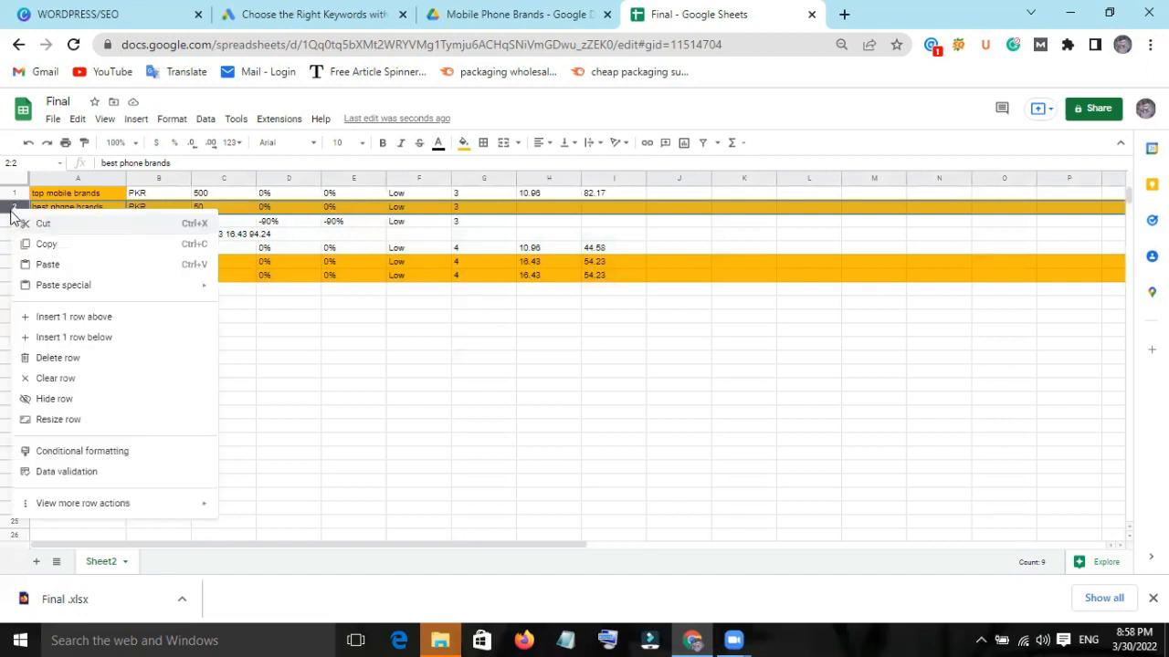
click(33, 244)
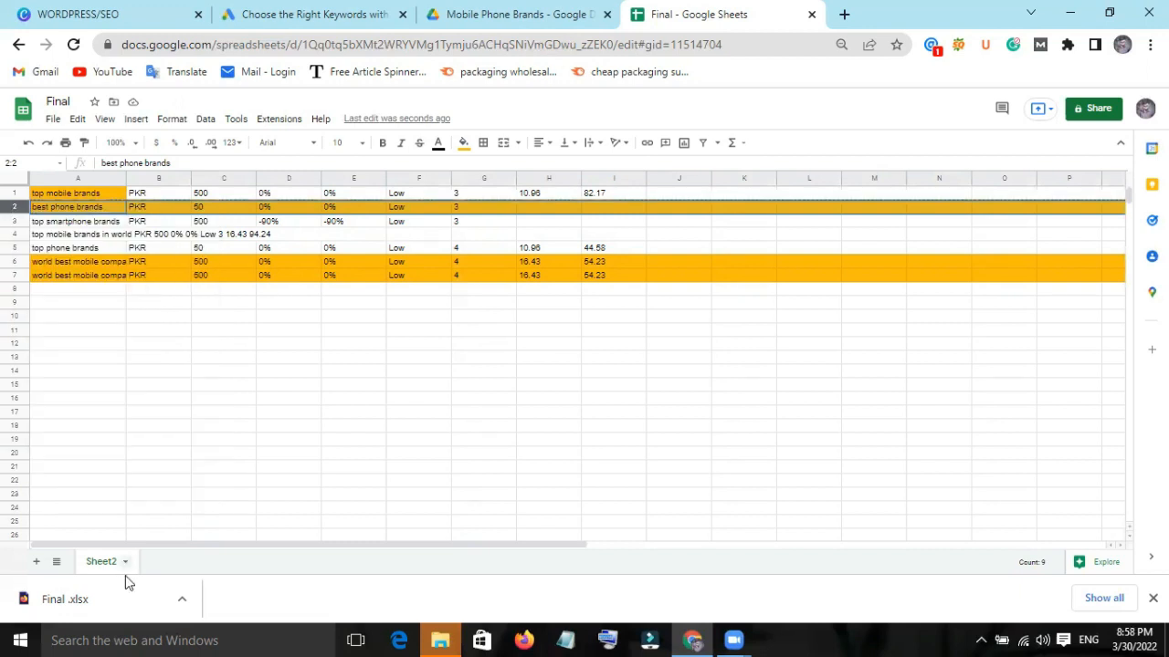
click(35, 562)
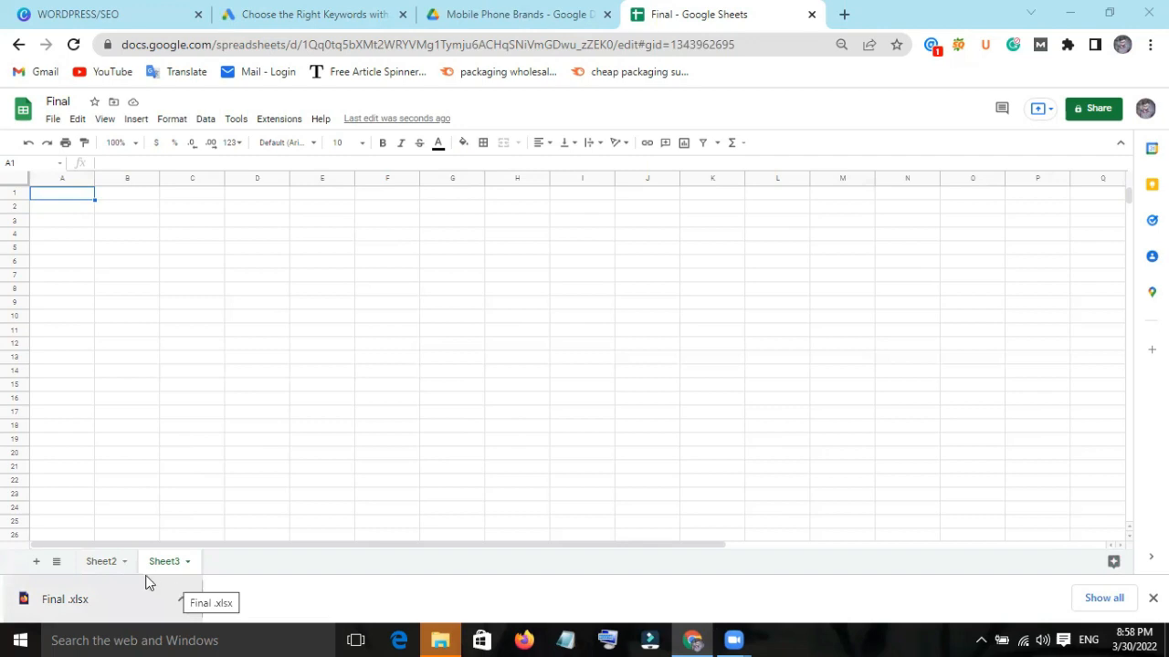
Copy the highlighted "best phone brands" row from Sheet2 again and paste it into row 1 of Sheet3.
click(101, 563)
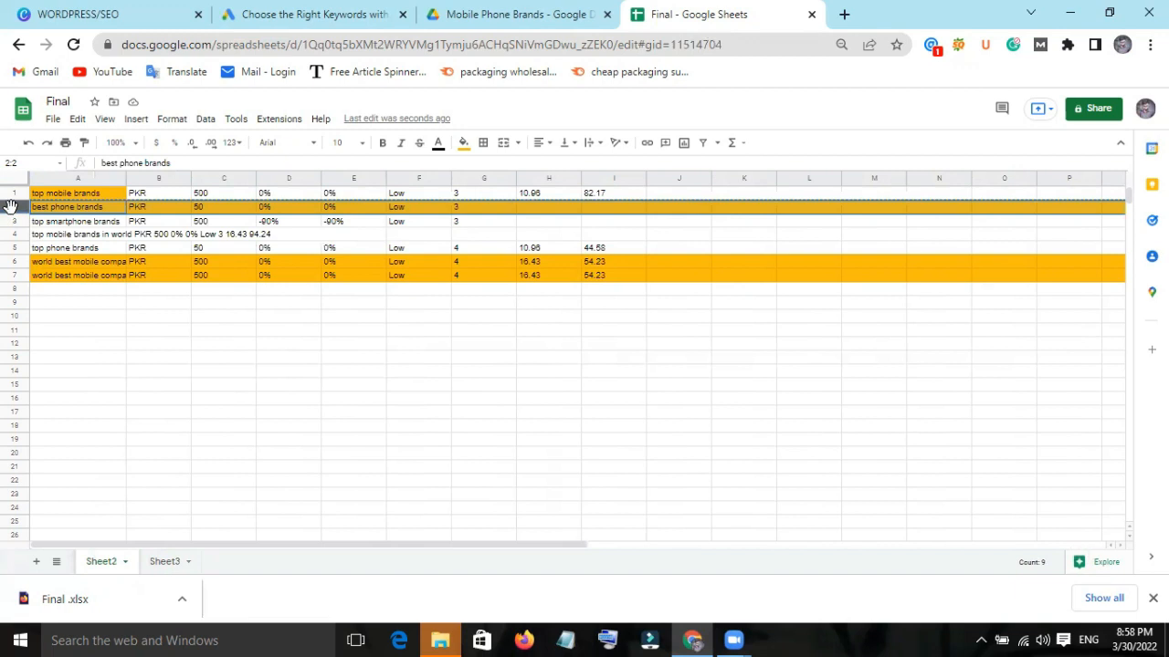
right_click(11, 206)
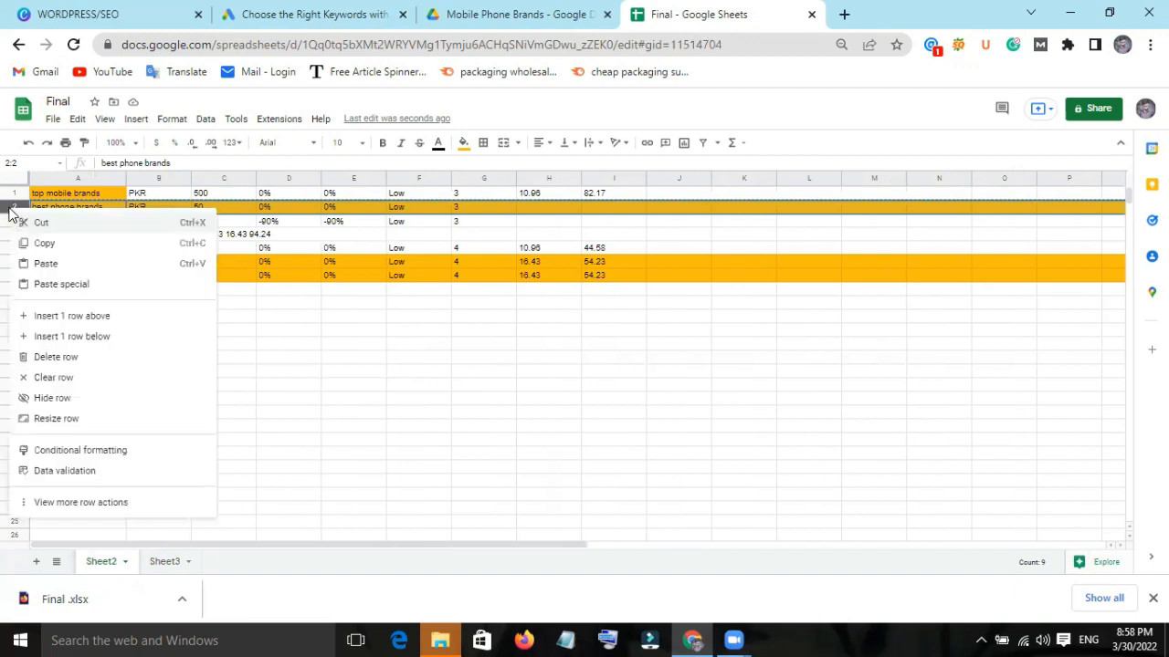
click(64, 247)
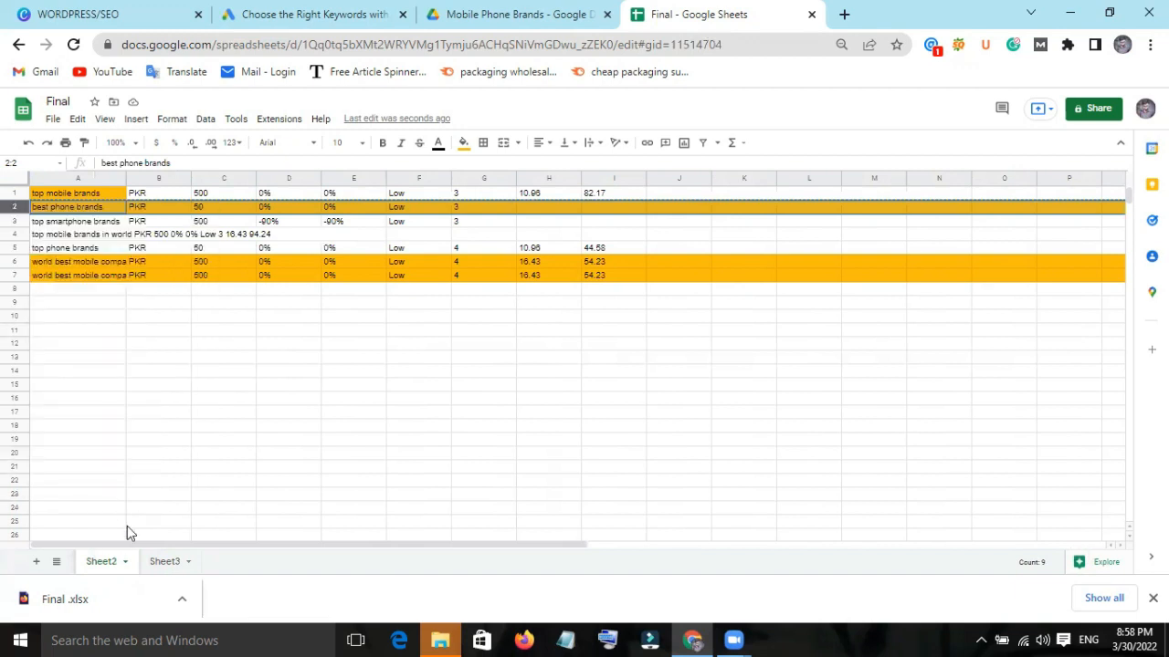
click(164, 561)
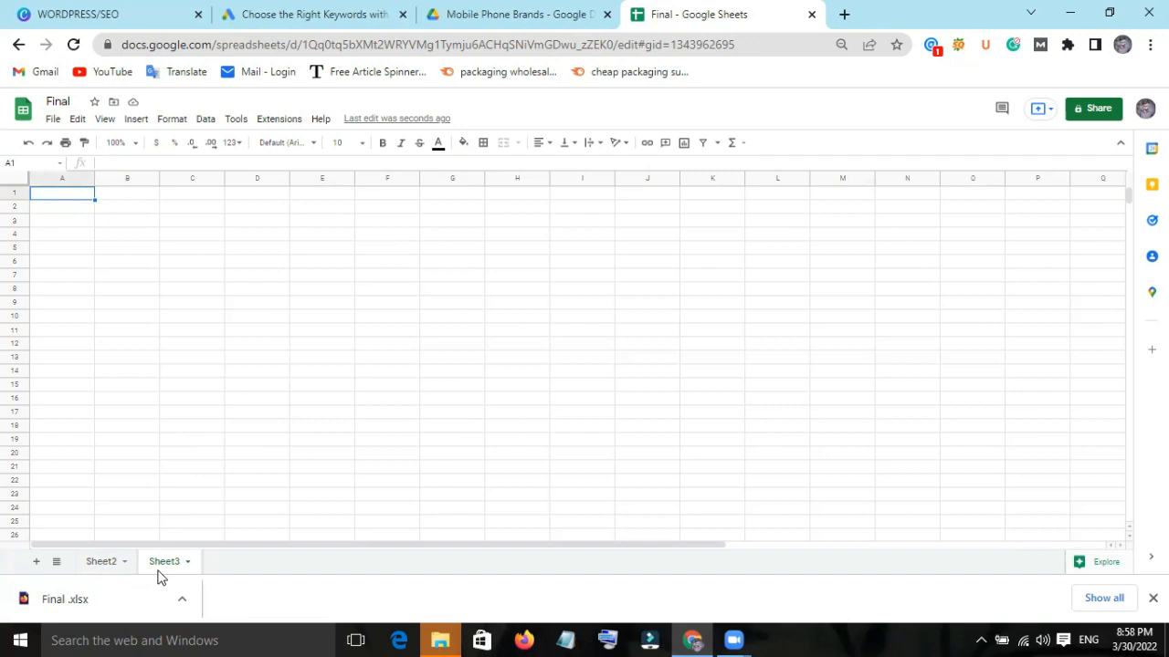
right_click(39, 193)
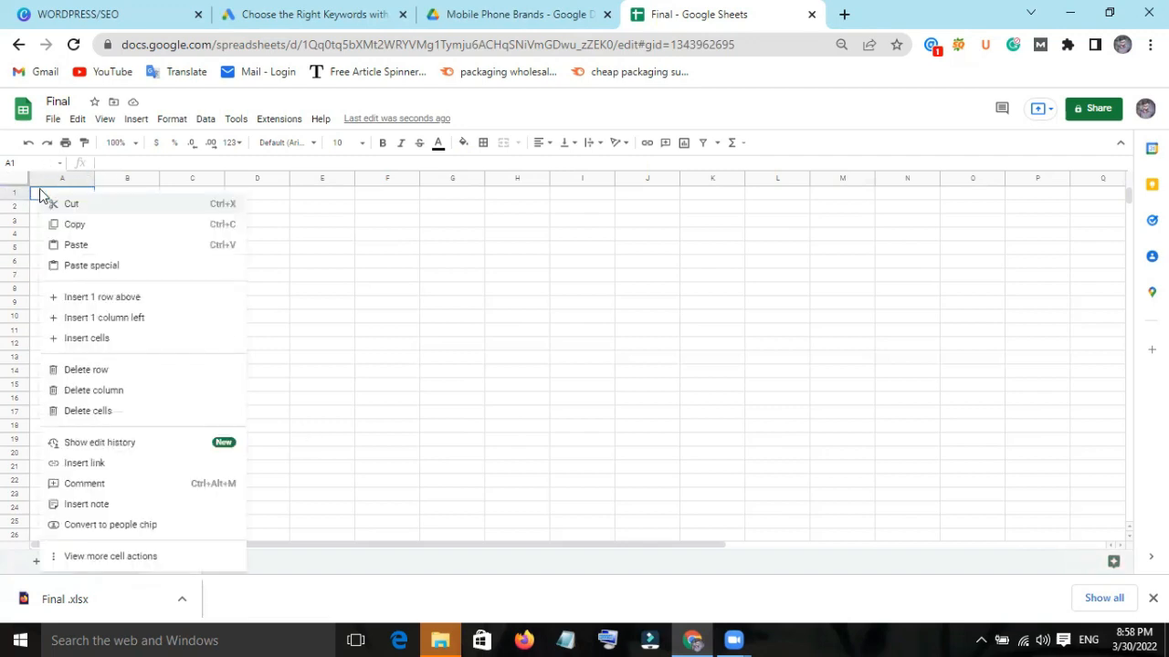
click(74, 245)
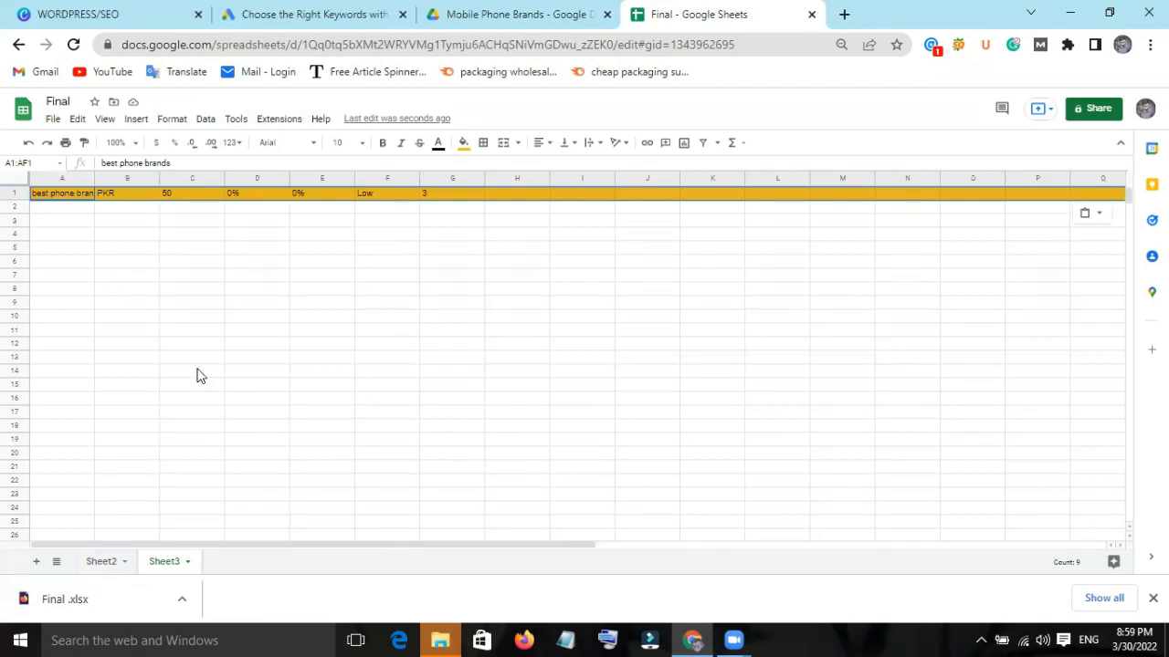
Widen column A of Sheet2 to fit its keywords, and delete Sheet2 from the spreadsheet.
click(109, 559)
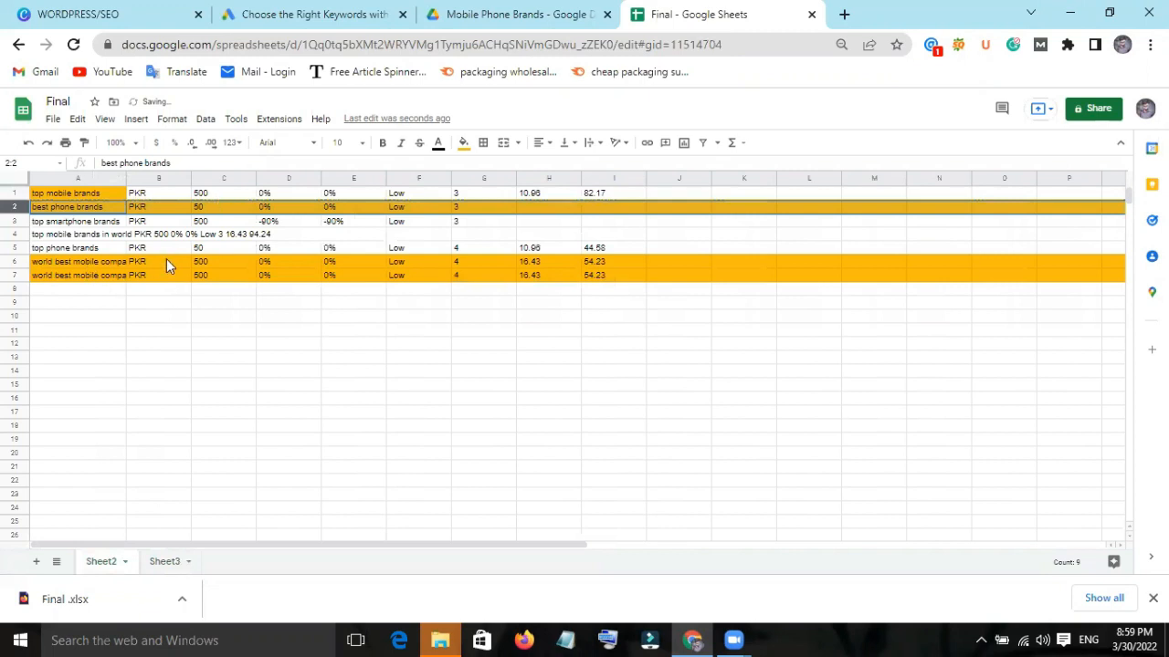
drag(125, 180, 154, 180)
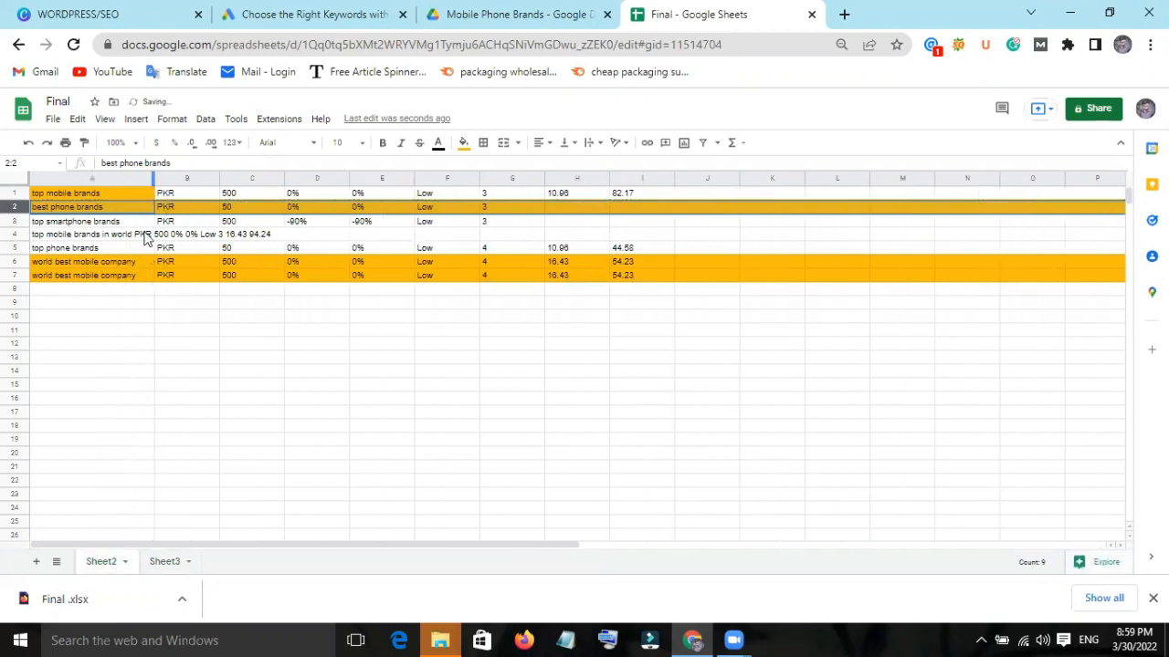
right_click(102, 562)
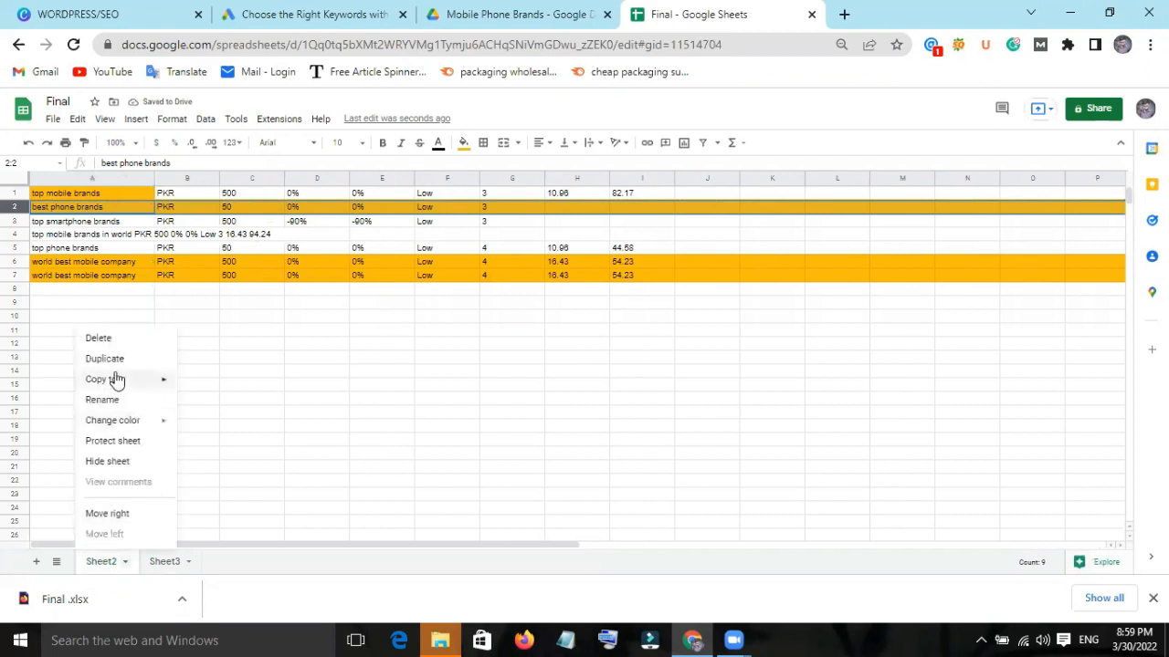
click(116, 339)
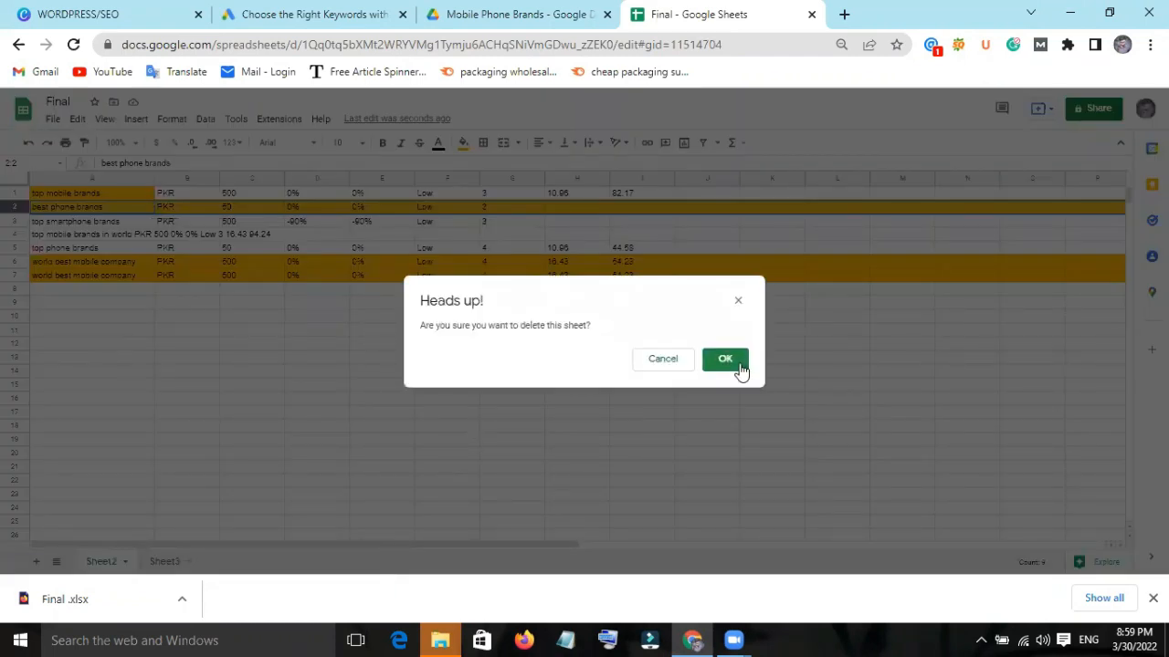
click(739, 367)
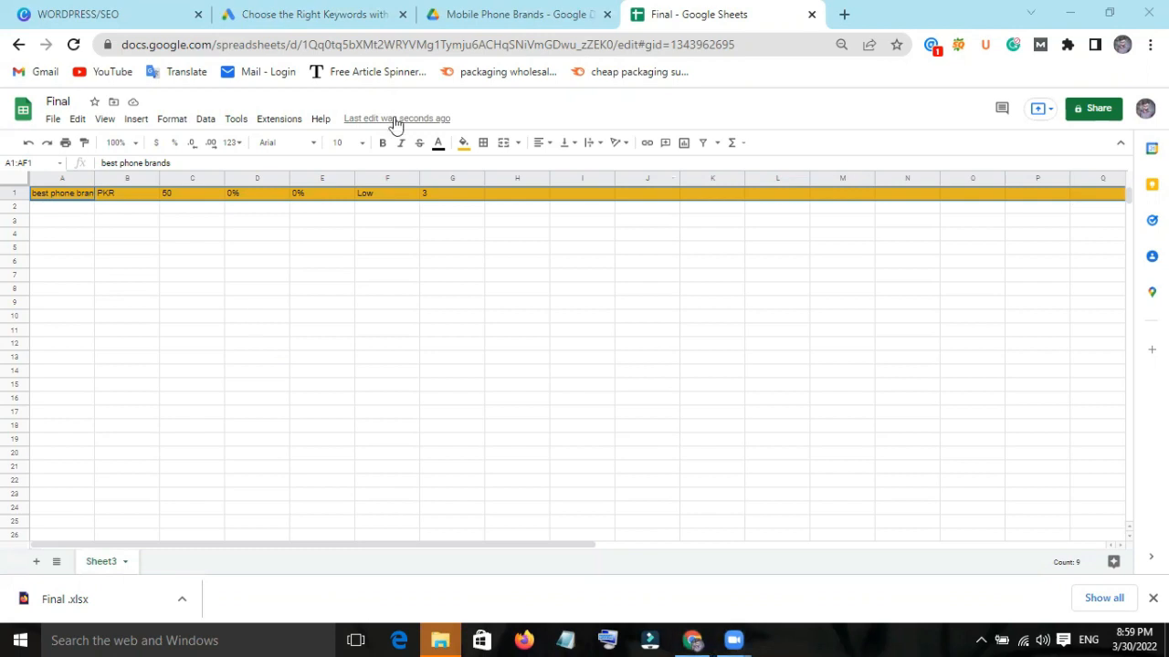
click(55, 121)
mouse_move(113, 278)
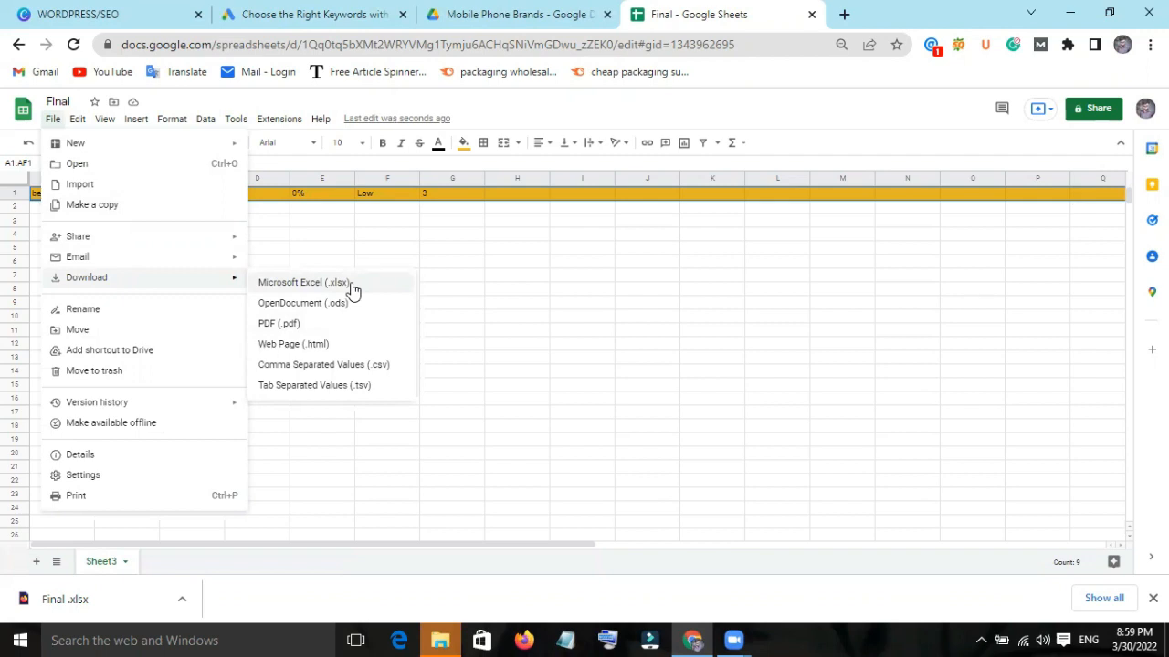
click(667, 159)
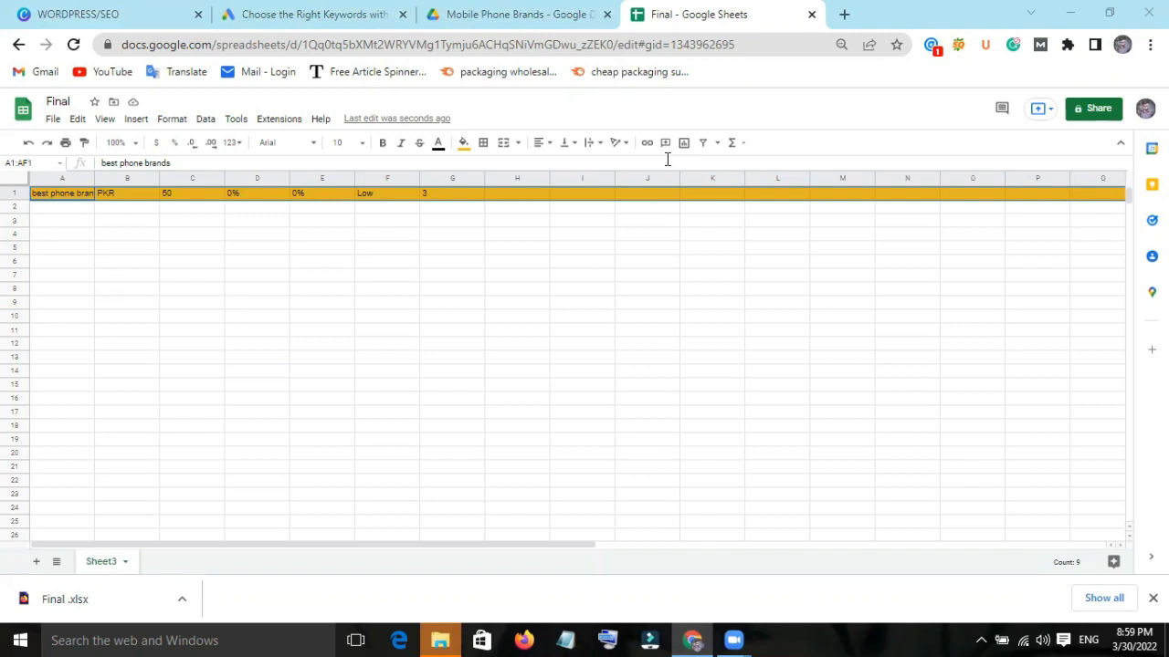